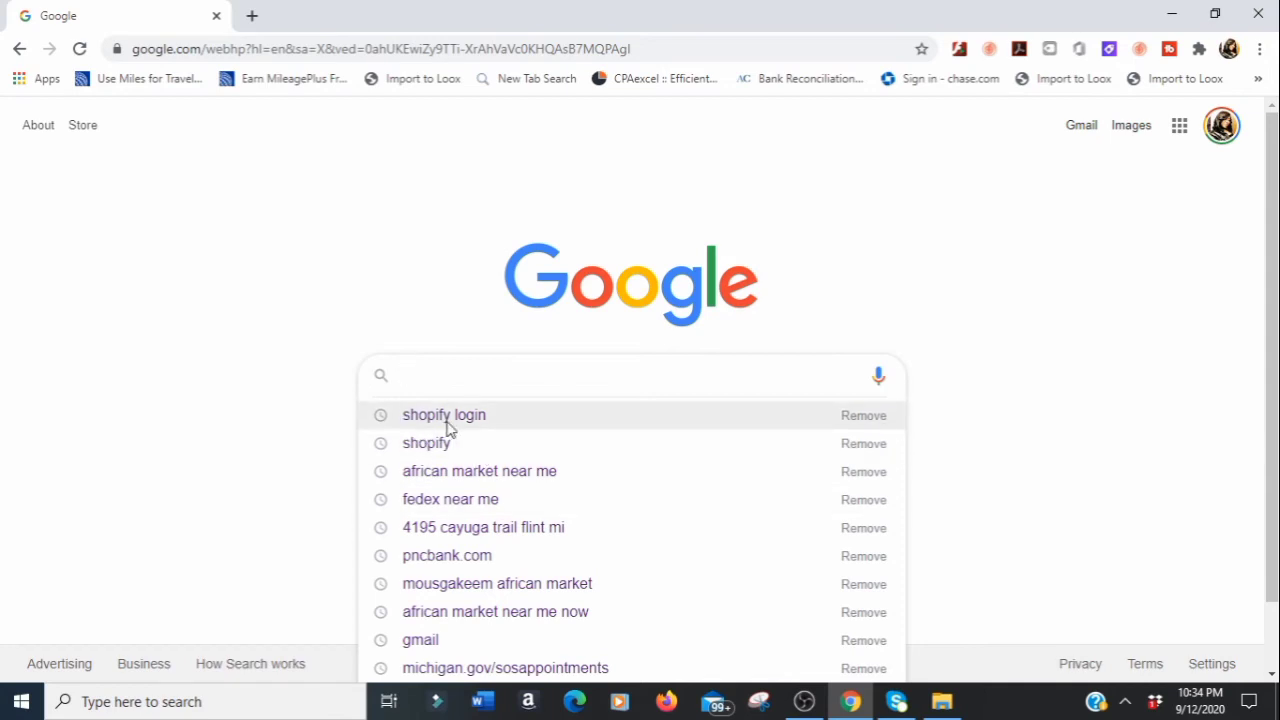
Search for "shopify login" and open the new-store sign-up form from the Shopify login page
{"action": "left_click", "coordinate": [447, 416]}
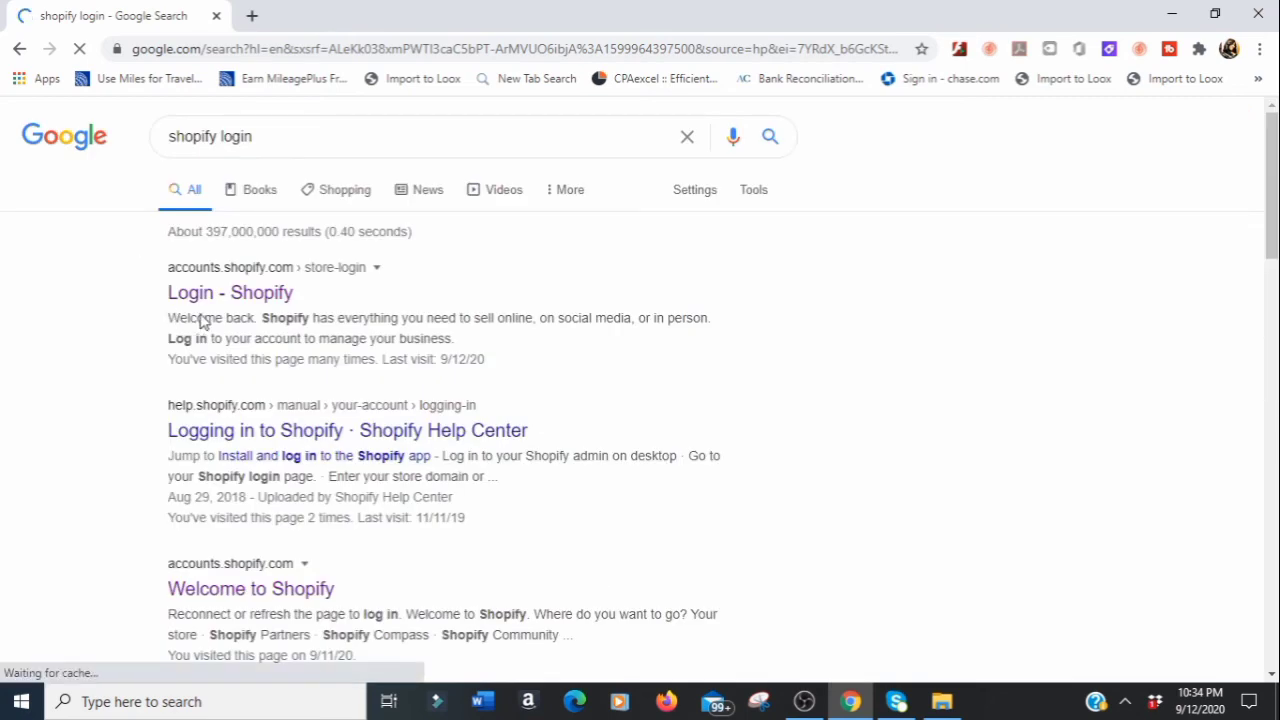
{"action": "left_click", "coordinate": [206, 300]}
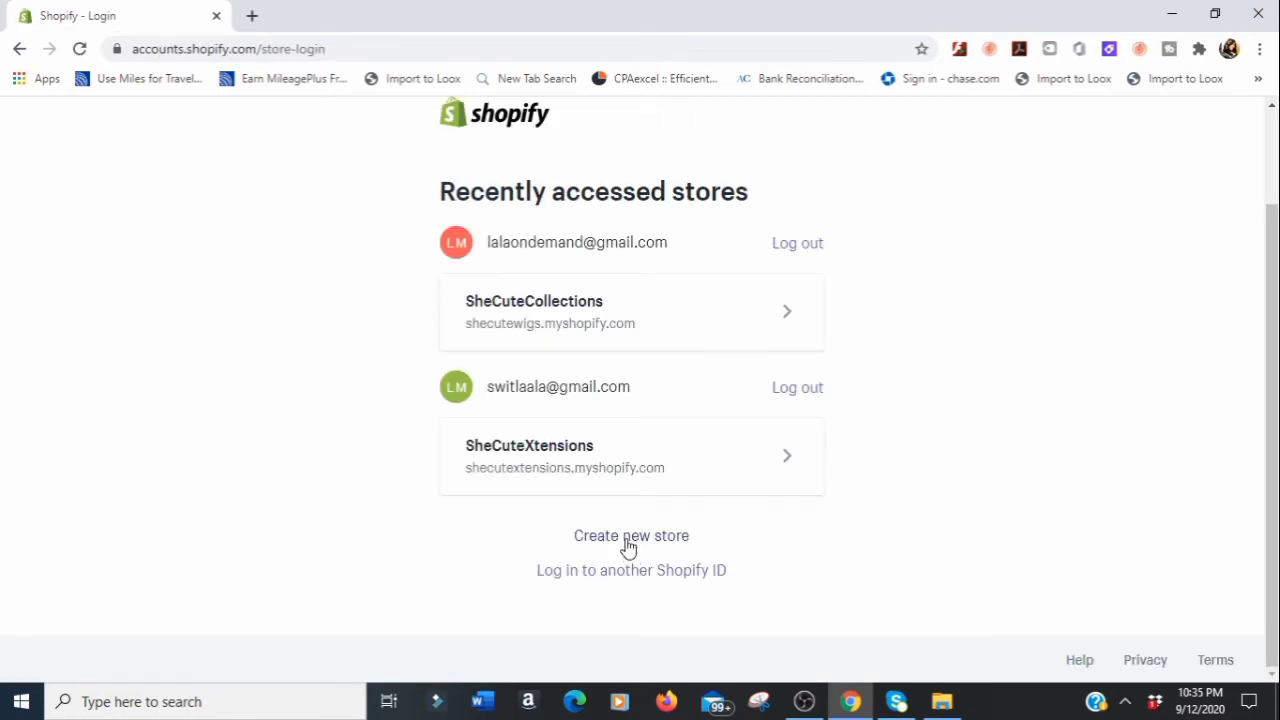
{"action": "left_click", "coordinate": [627, 543]}
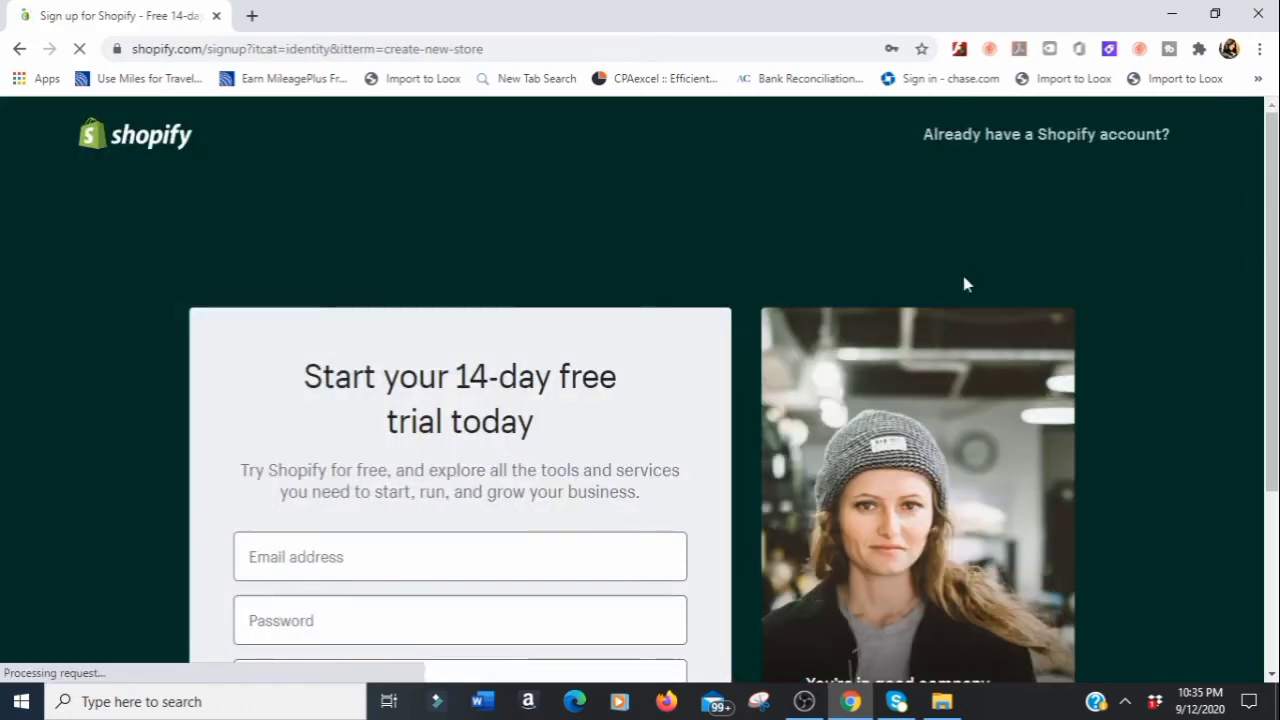
{"action": "scroll", "coordinate": [1272, 207], "scroll_direction": "down", "scroll_amount": 1}
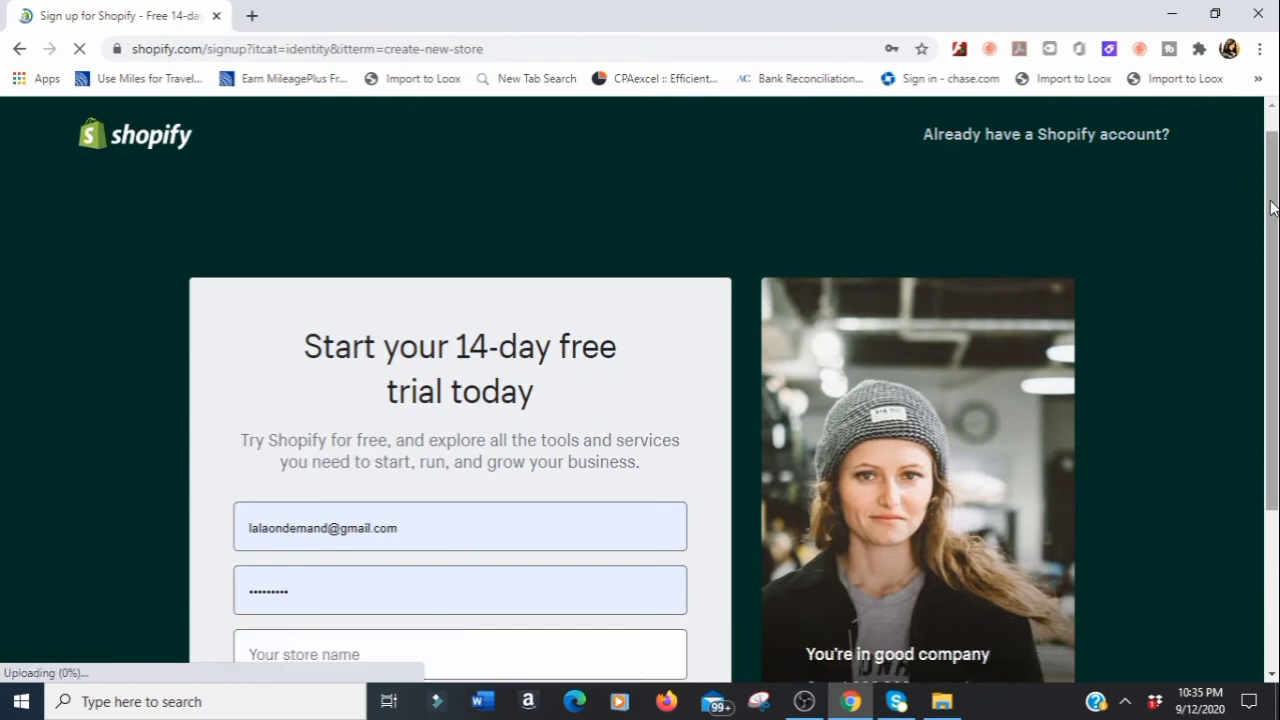
{"action": "scroll", "coordinate": [1271, 207], "scroll_direction": "down", "scroll_amount": 1}
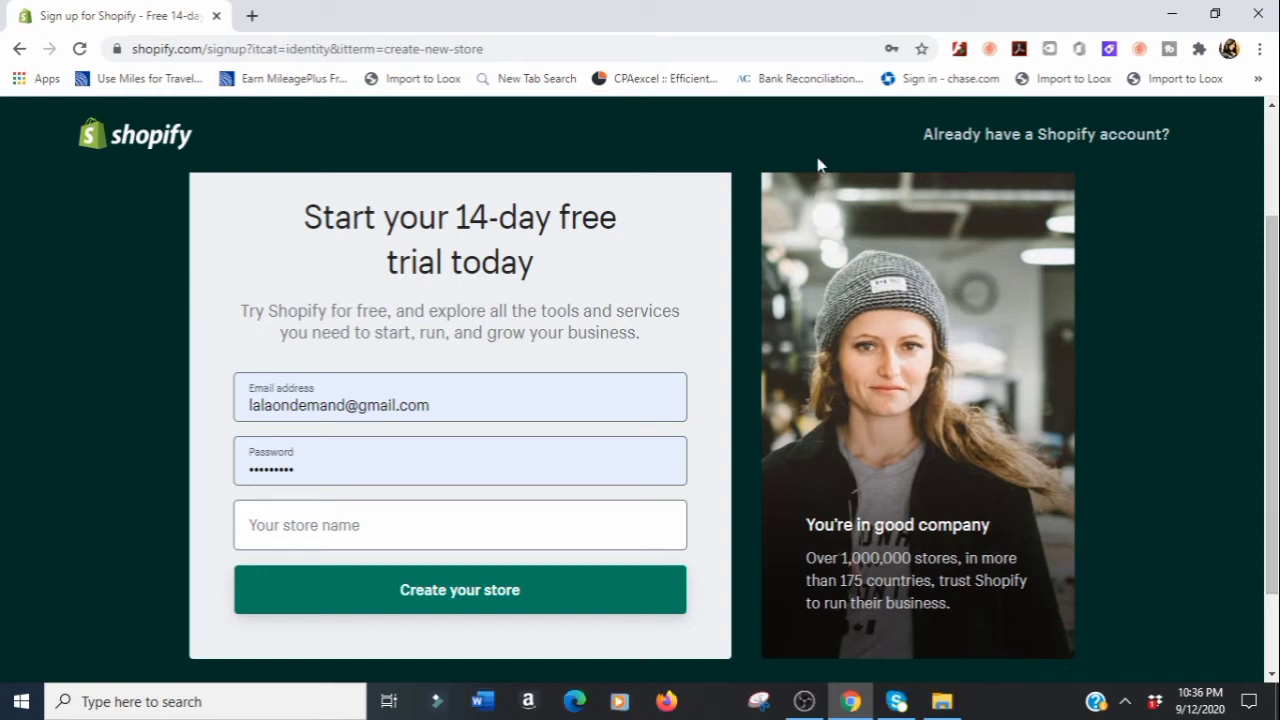
Clear the prefilled password and email address from the free trial sign-up form
{"action": "double_click", "coordinate": [403, 477]}
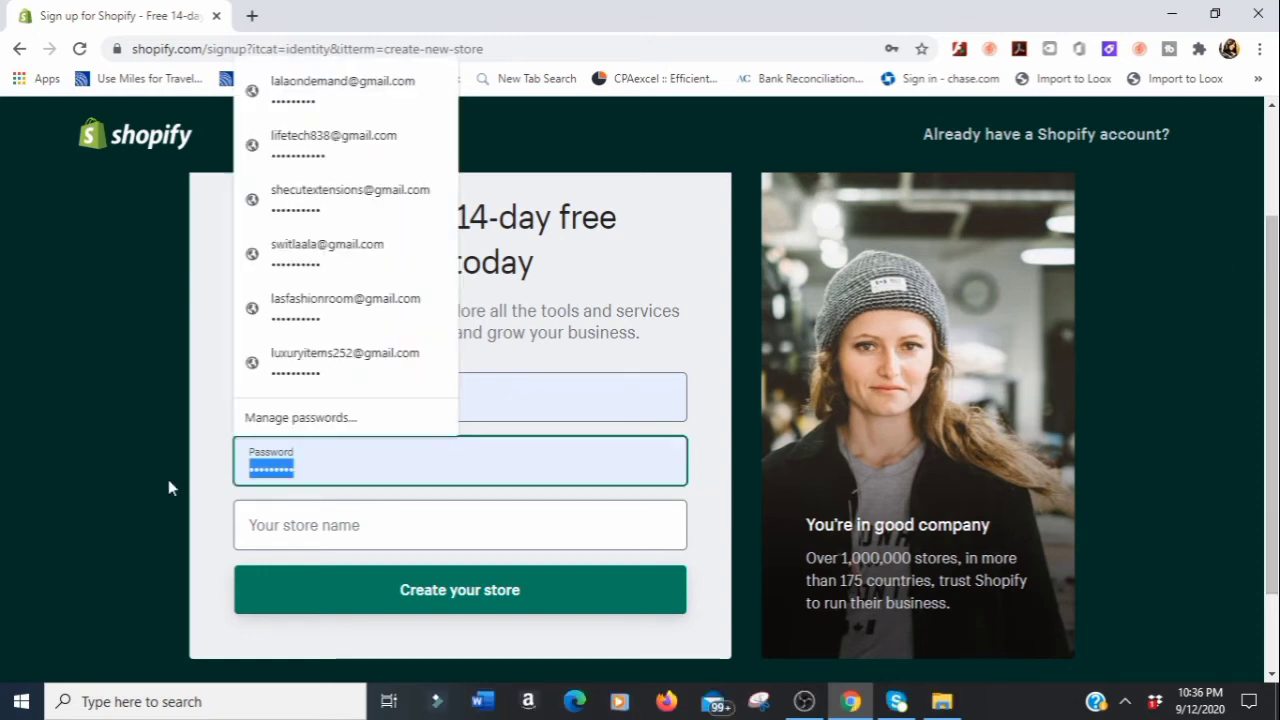
{"action": "key", "text": "BackSpace"}
{"action": "left_click", "coordinate": [517, 403]}
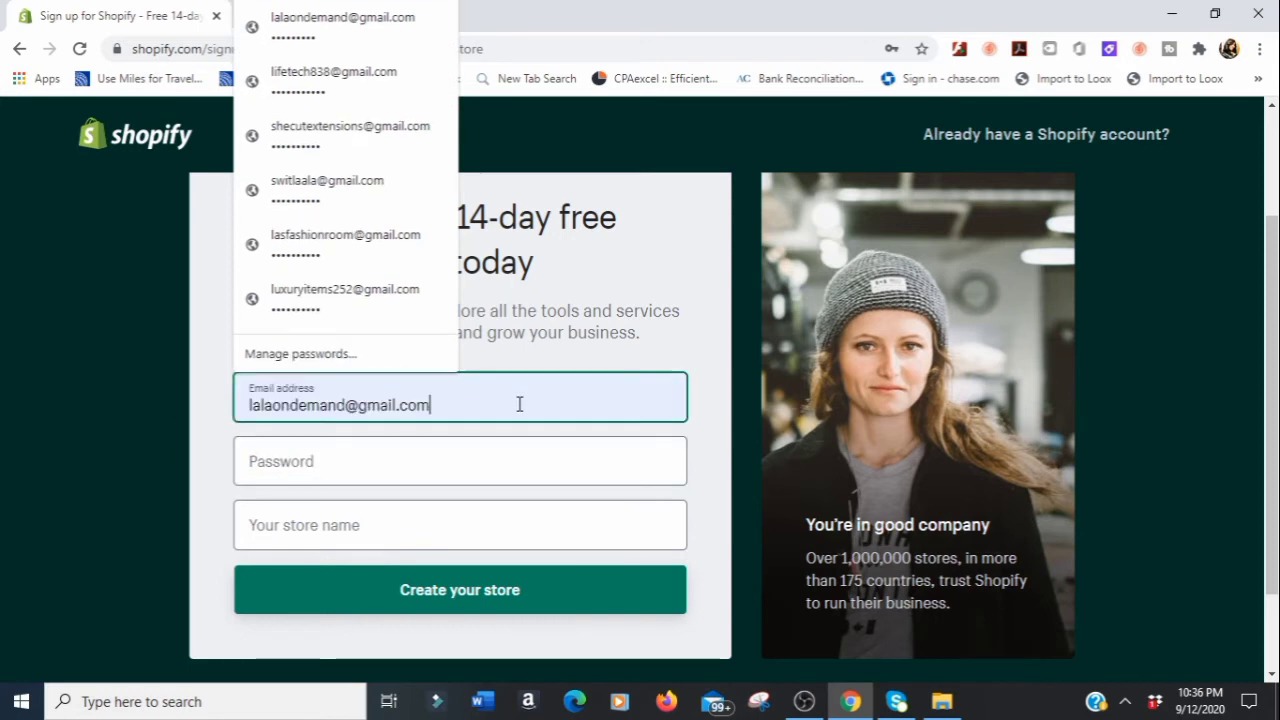
{"action": "left_click_drag", "start_coordinate": [490, 404], "coordinate": [198, 421]}
{"action": "key", "text": "BackSpace"}
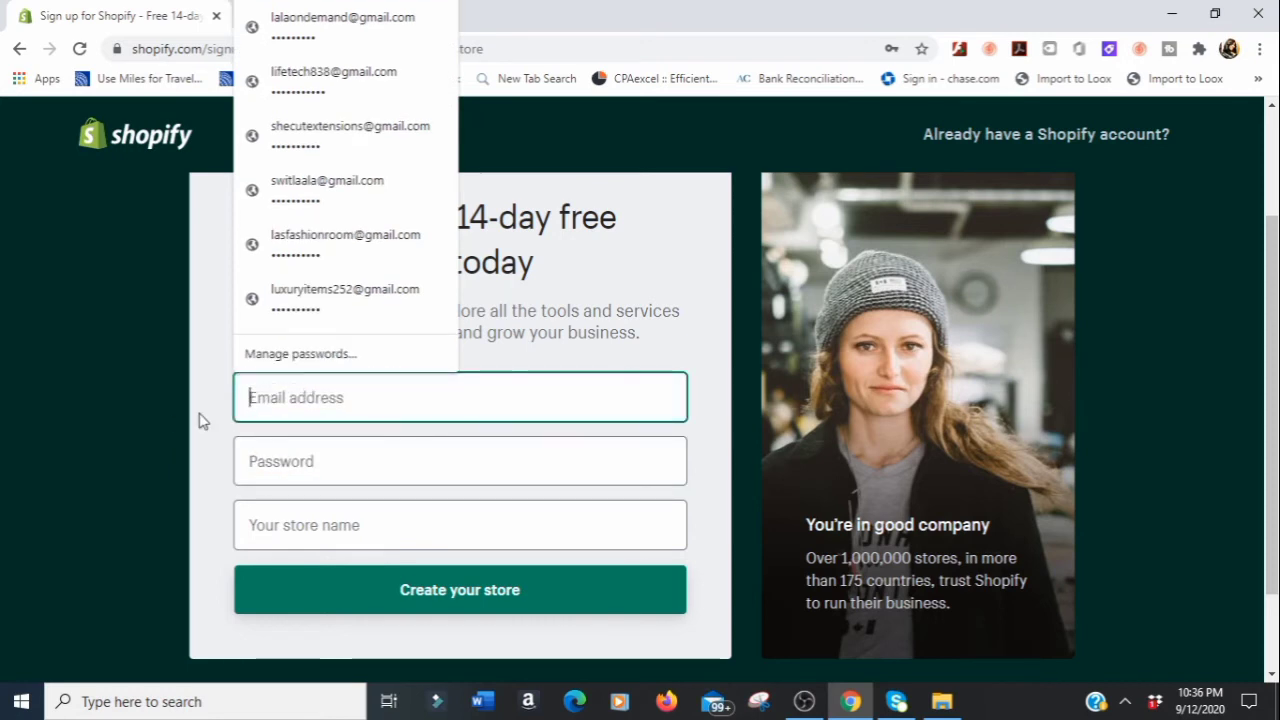
{"action": "left_click", "coordinate": [532, 340]}
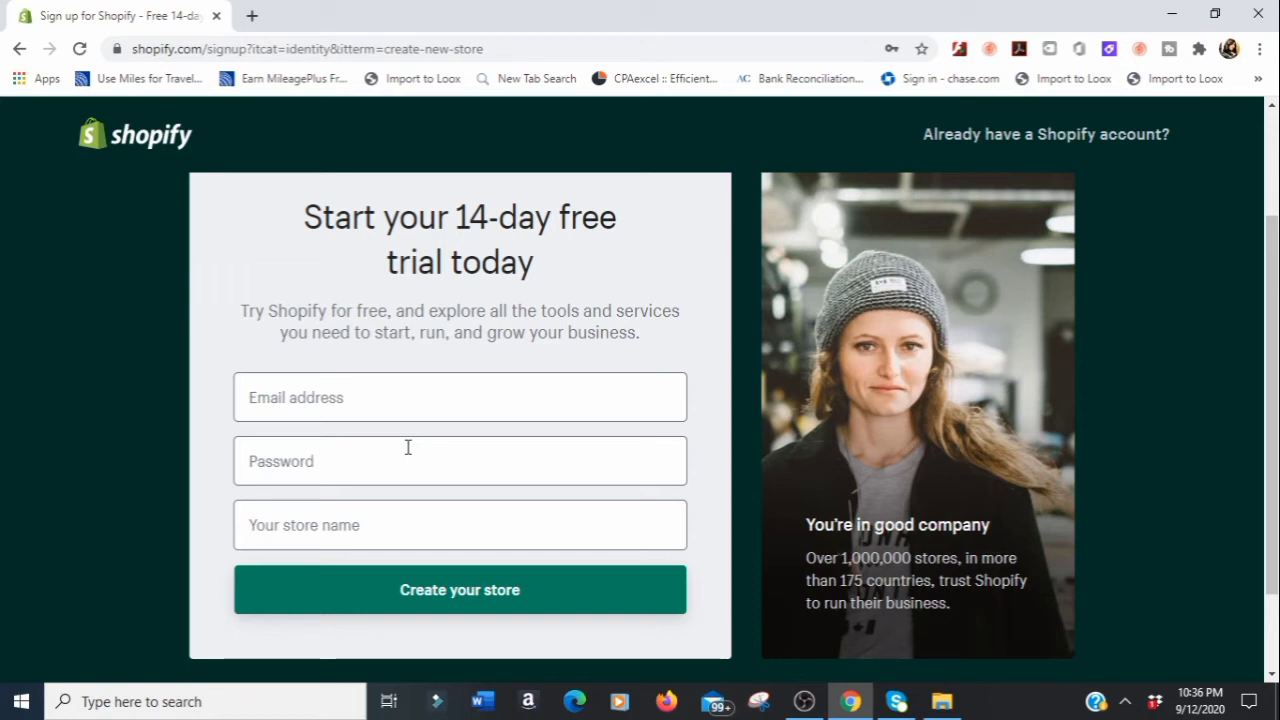
Enter the account email address and the account password in the sign-up form
{"action": "left_click", "coordinate": [357, 407]}
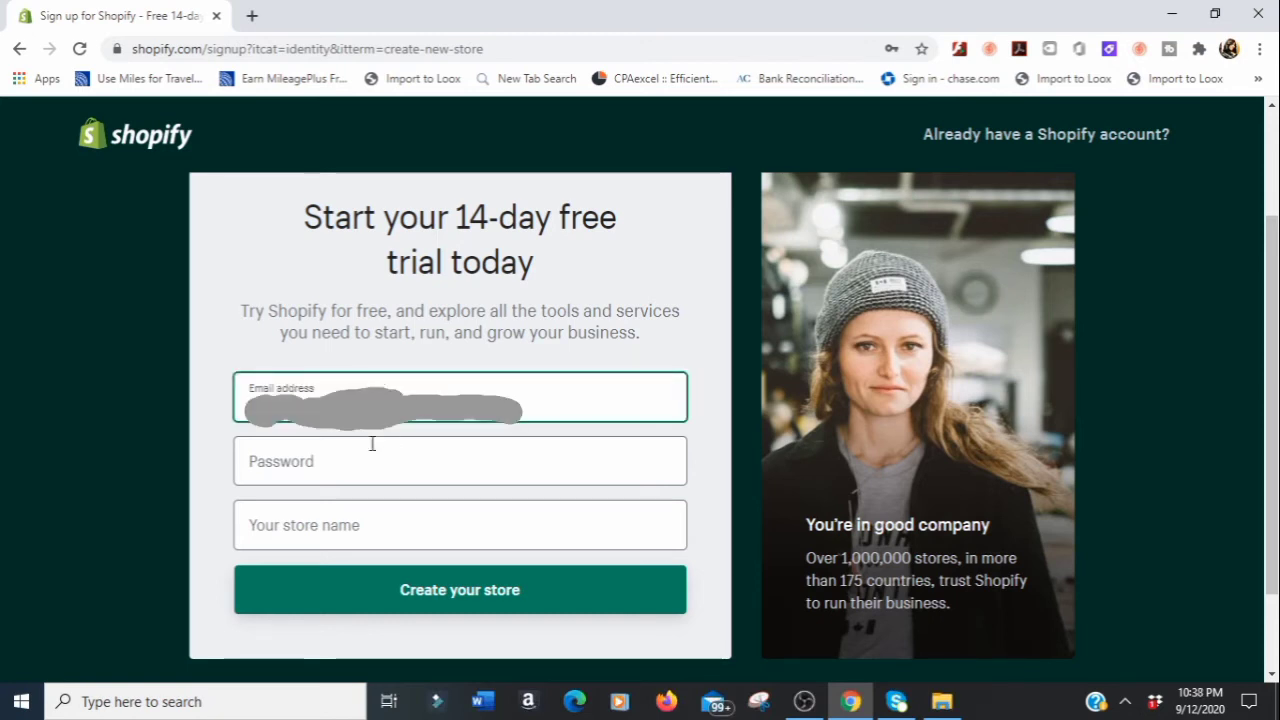
{"action": "left_click", "coordinate": [346, 461]}
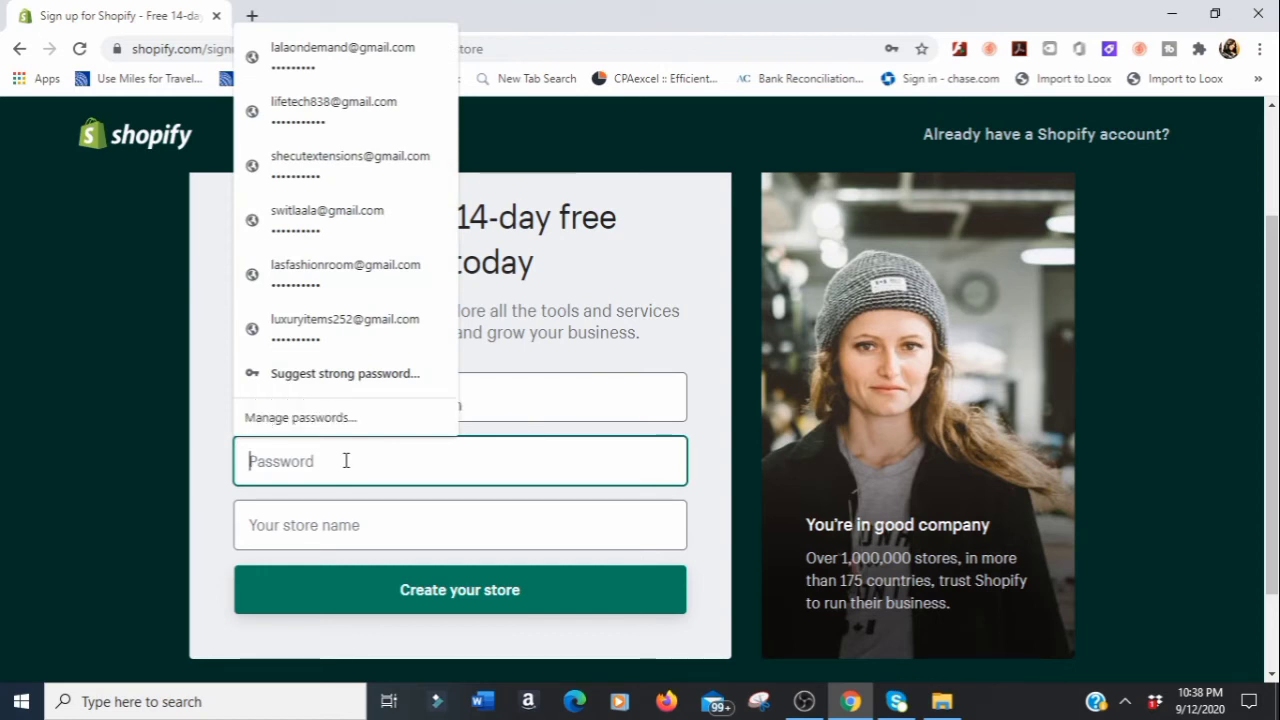
{"action": "type", "text": "••••••••"}
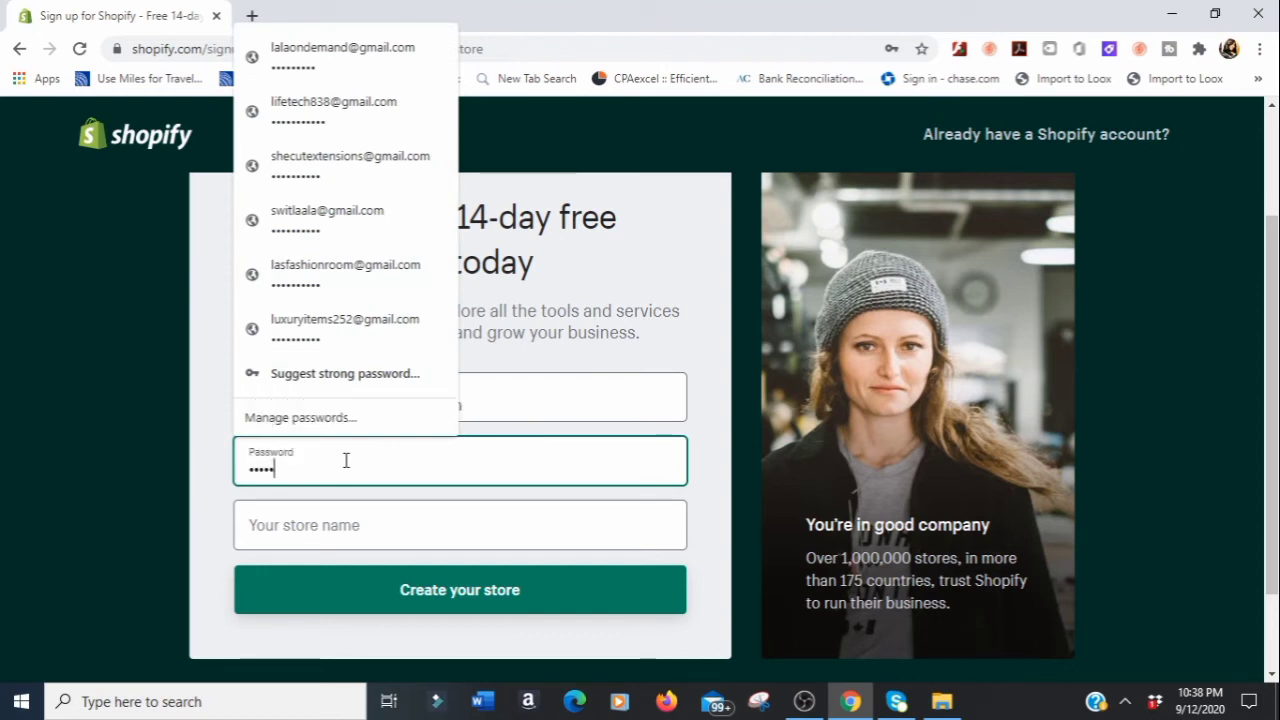
{"action": "type", "text": "••"}
Try "beautylink" as the store name in the sign-up form
{"action": "left_click", "coordinate": [293, 527]}
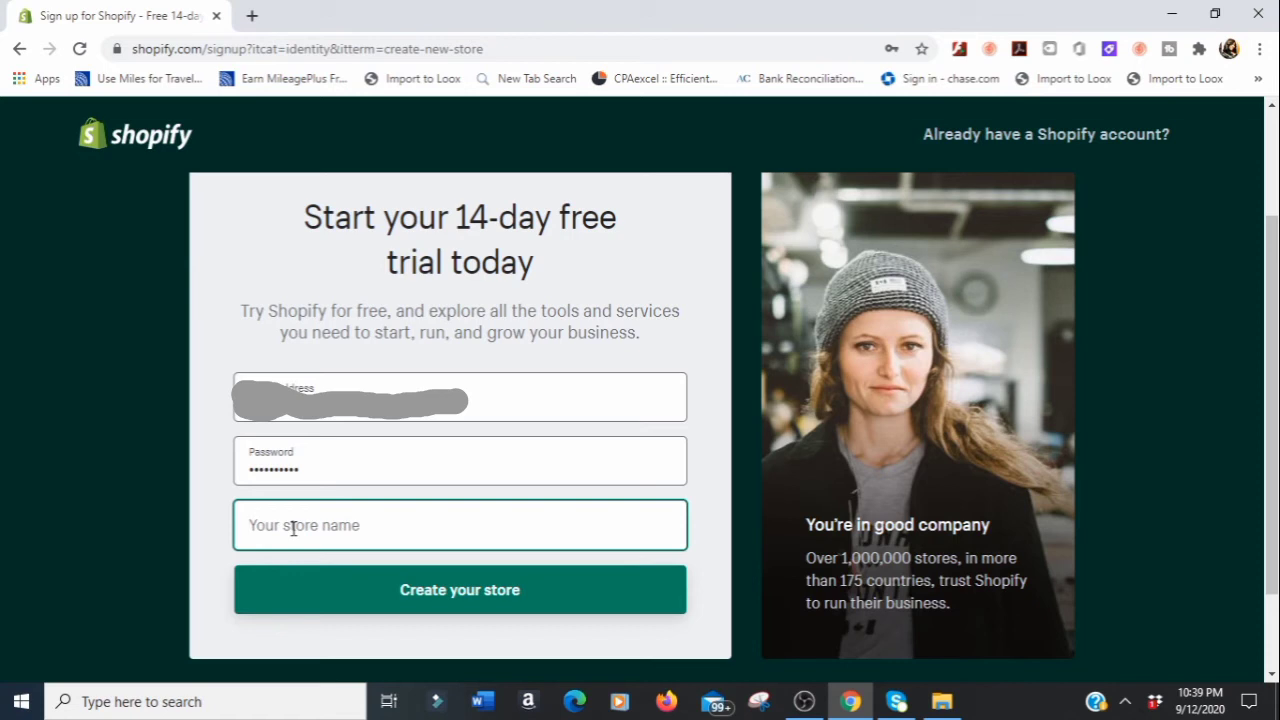
{"action": "type", "text": "beauti"}
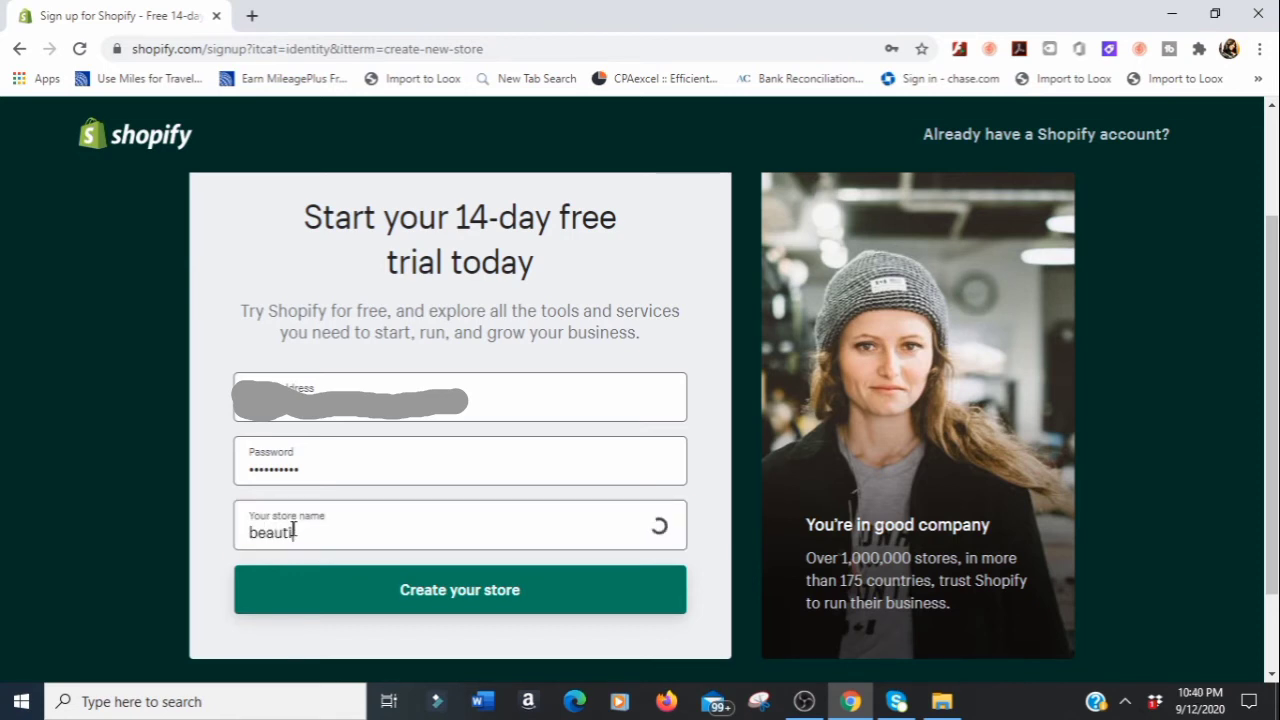
{"action": "key", "text": "BackSpace"}
{"action": "type", "text": "y"}
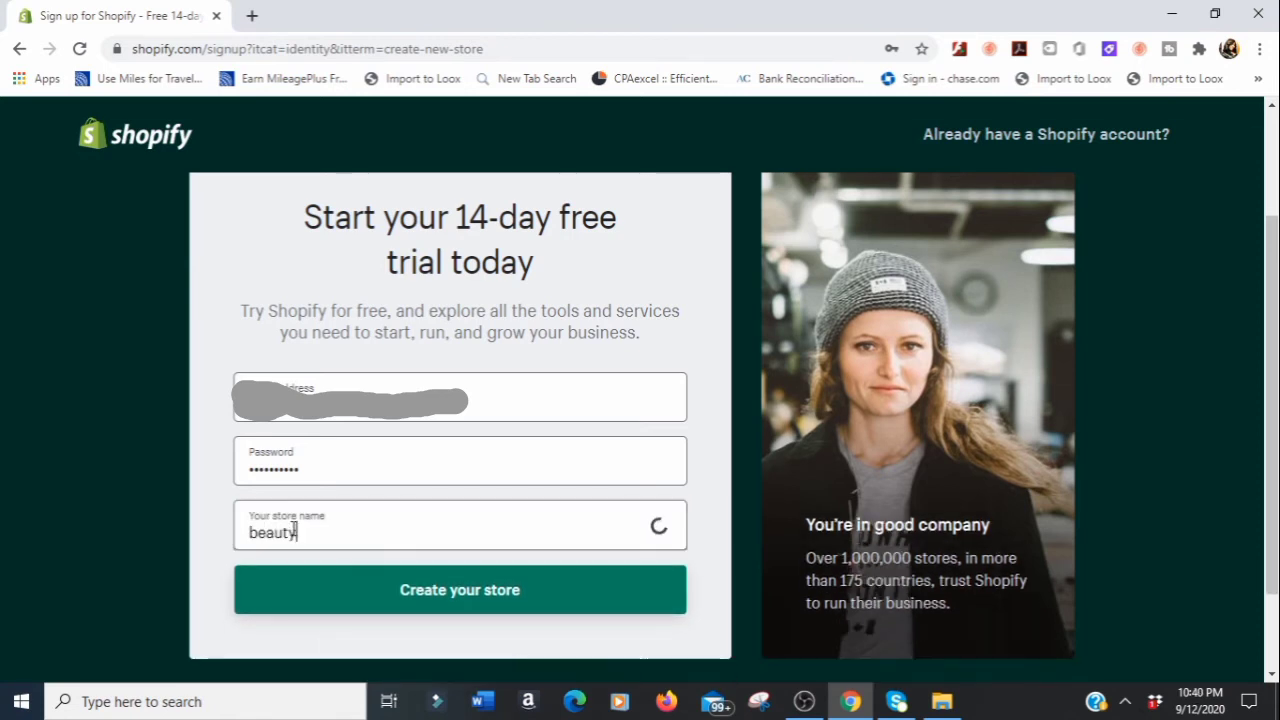
{"action": "type", "text": "link"}
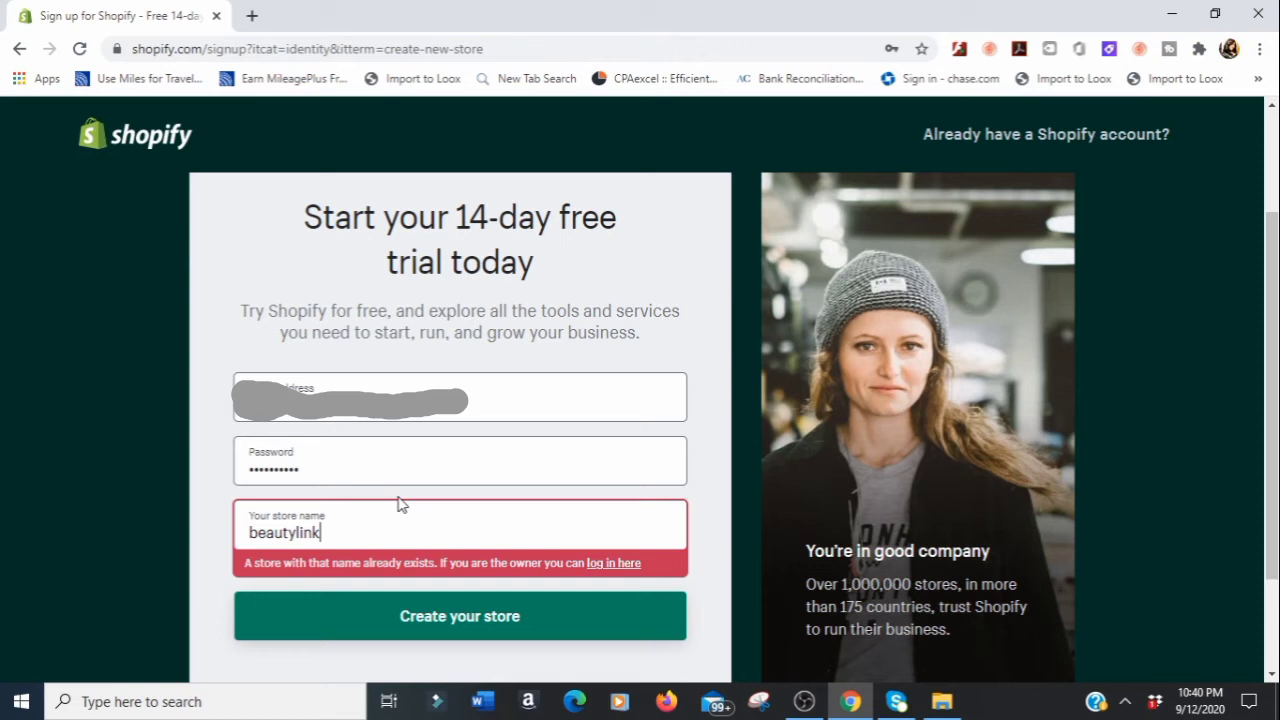
Extend the store name to "beautylinkcollections" and create the store
{"action": "type", "text": "s"}
{"action": "key", "text": "BackSpace"}
{"action": "type", "text": "ol"}
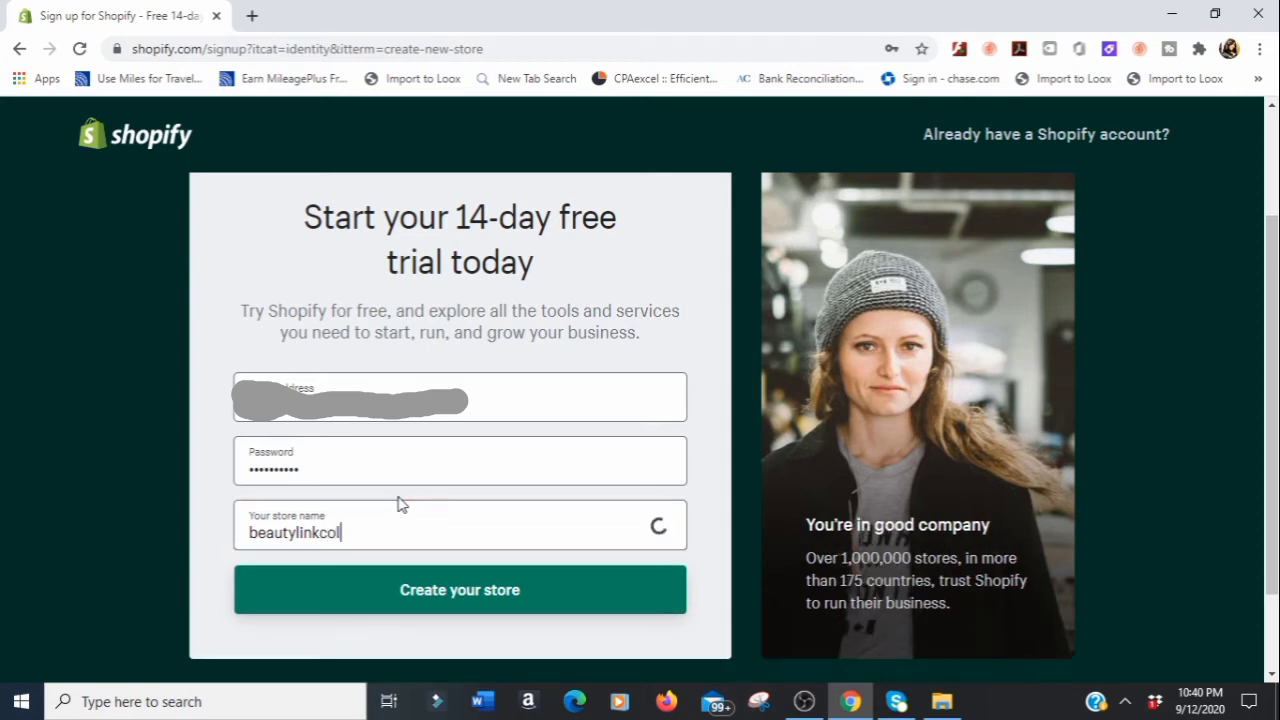
{"action": "type", "text": "lections"}
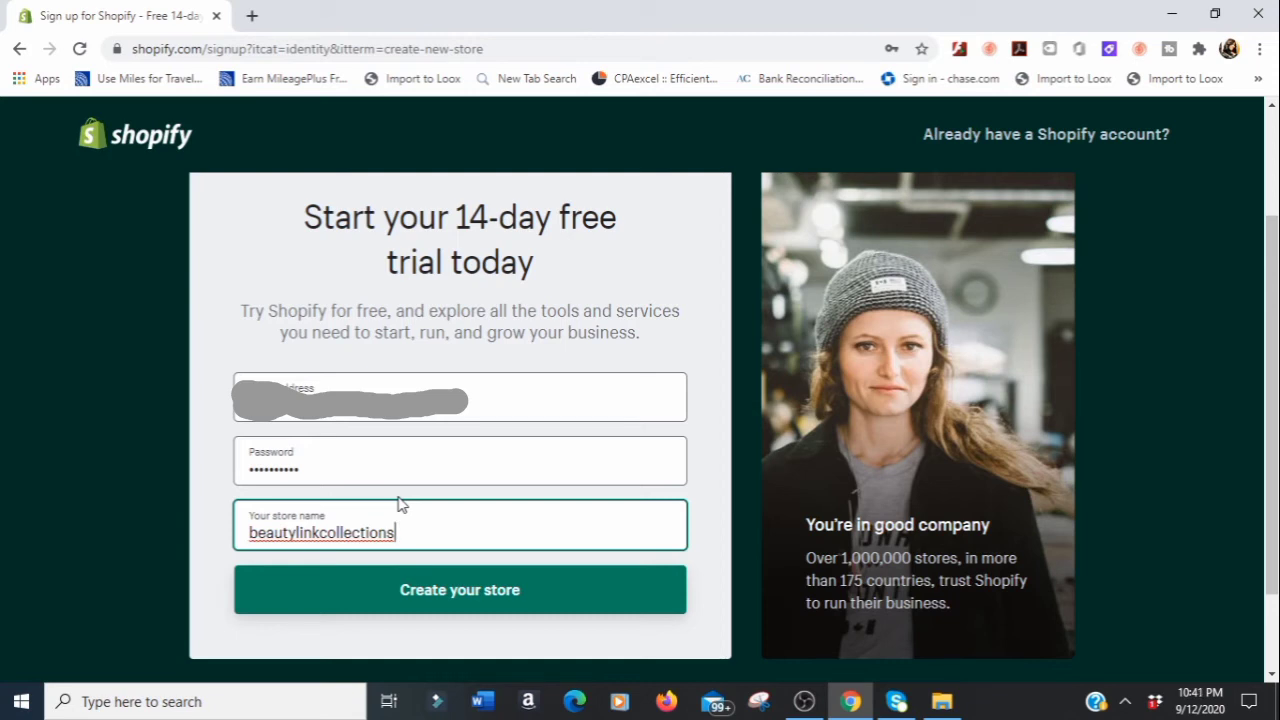
{"action": "key", "text": "Return"}
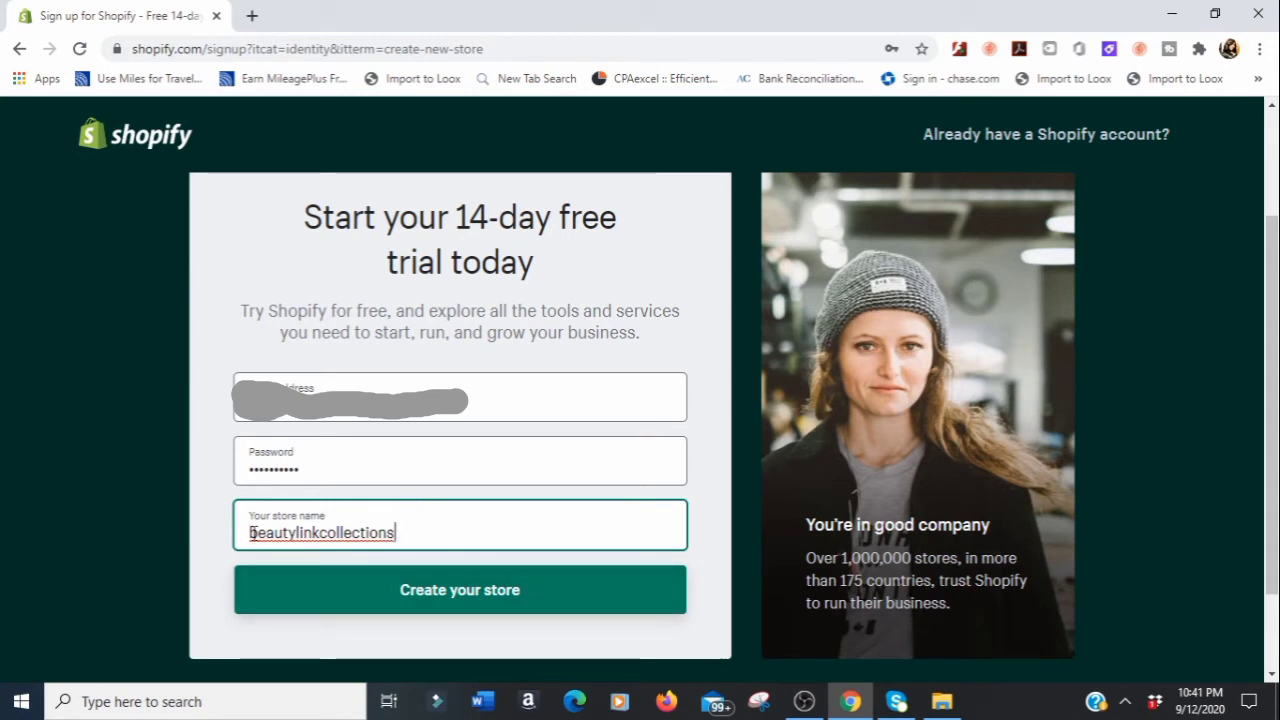
{"action": "left_click", "coordinate": [318, 598]}
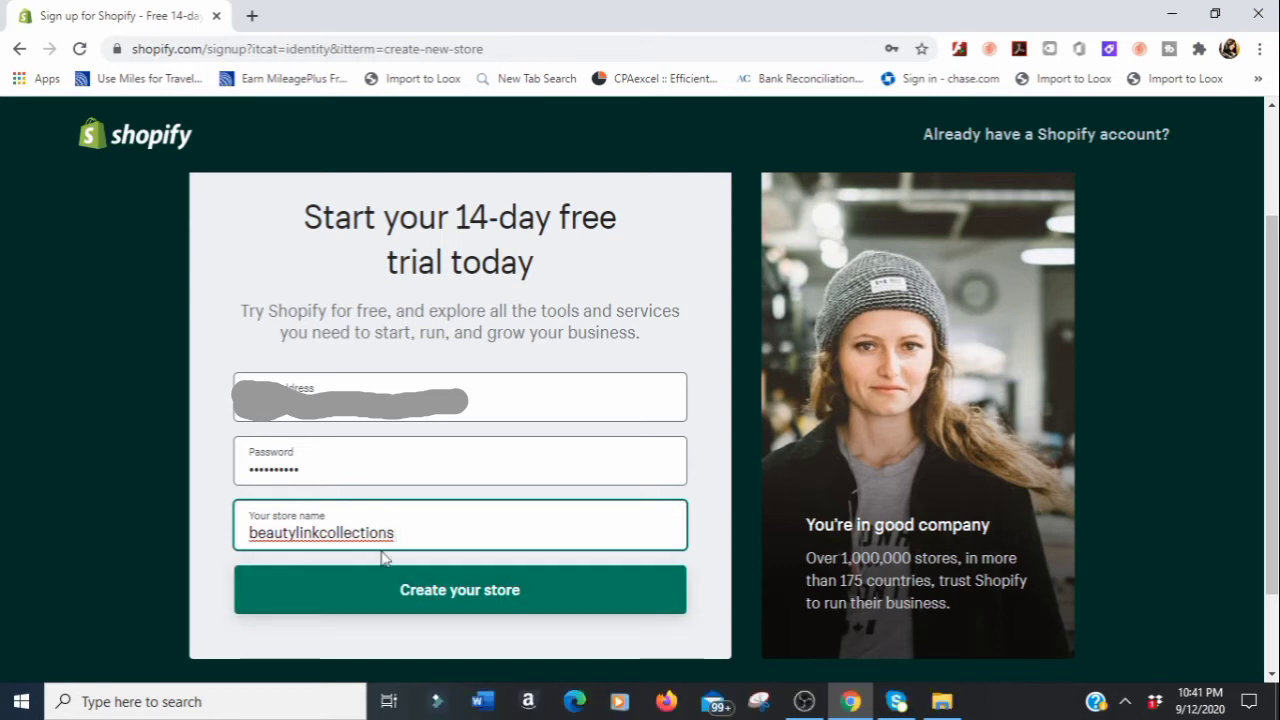
{"action": "left_click", "coordinate": [333, 598]}
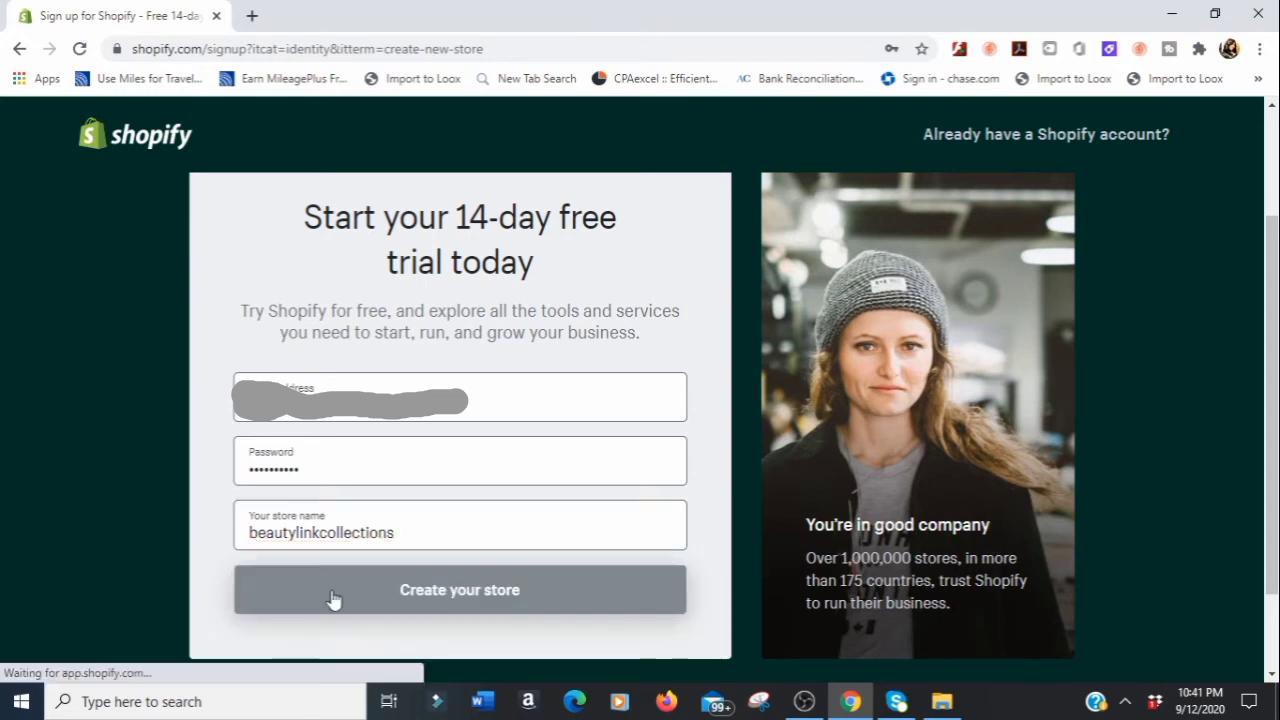
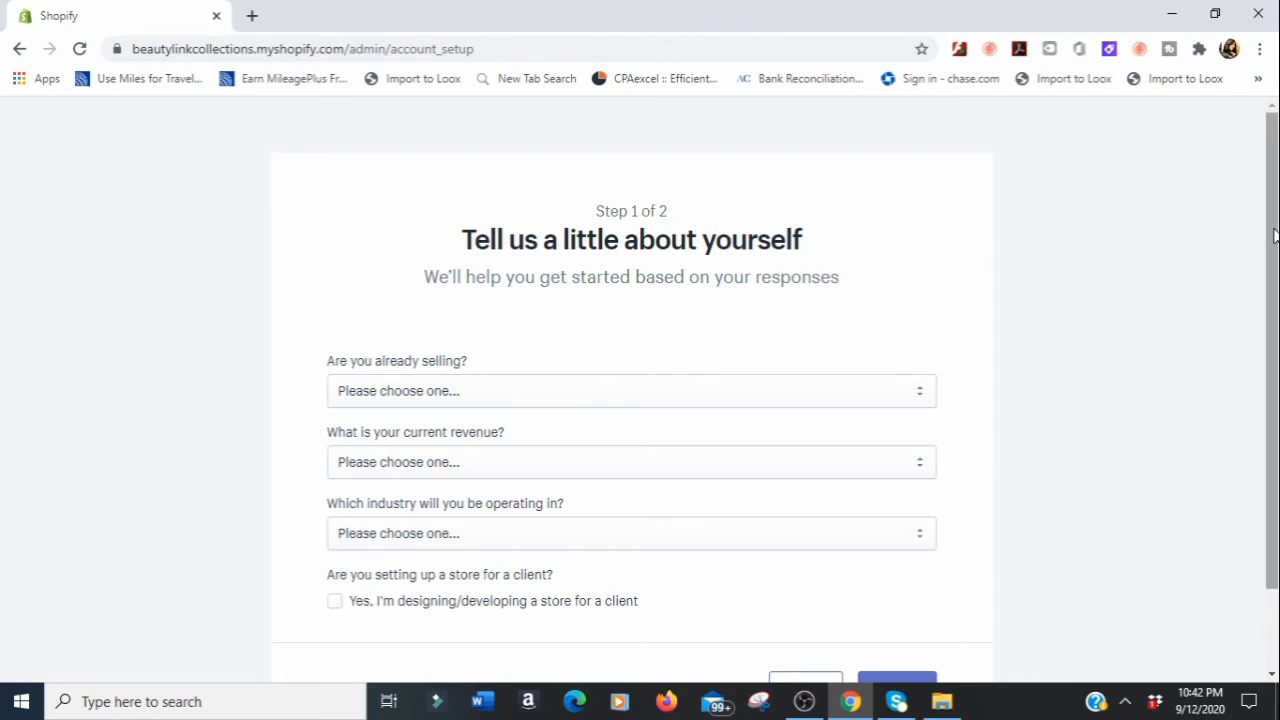
Answer the selling question with "I'm just playing around" and set the current revenue to "$0 USD (I'm just getting started)"
{"action": "scroll", "coordinate": [1270, 260], "scroll_direction": "down", "scroll_amount": 1}
{"action": "left_click_drag", "start_coordinate": [1270, 260], "coordinate": [1266, 297]}
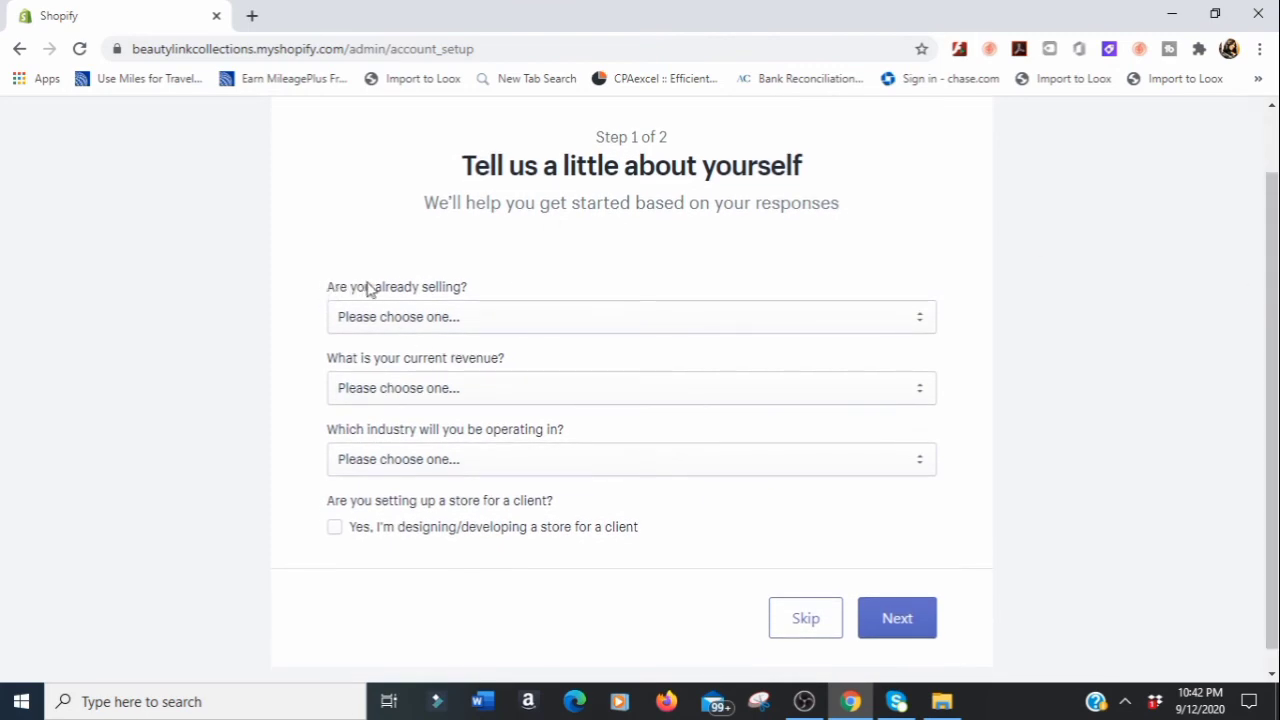
{"action": "left_click", "coordinate": [488, 322]}
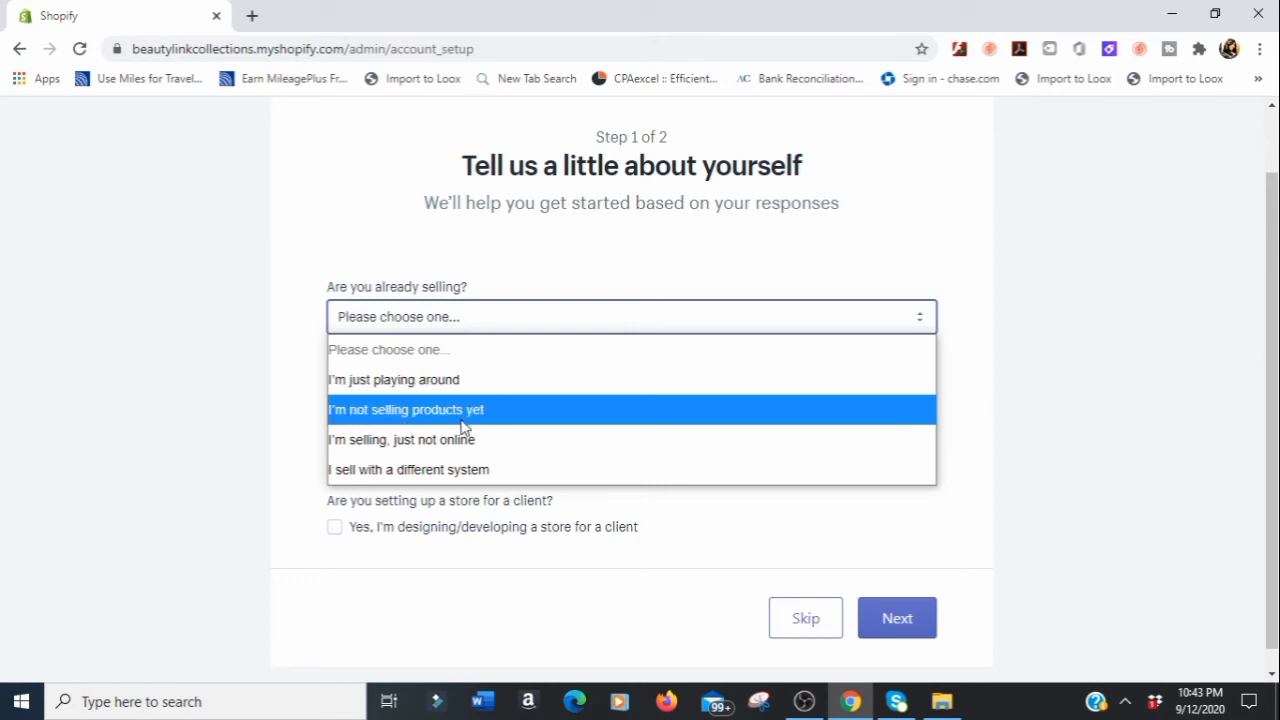
{"action": "left_click", "coordinate": [430, 380]}
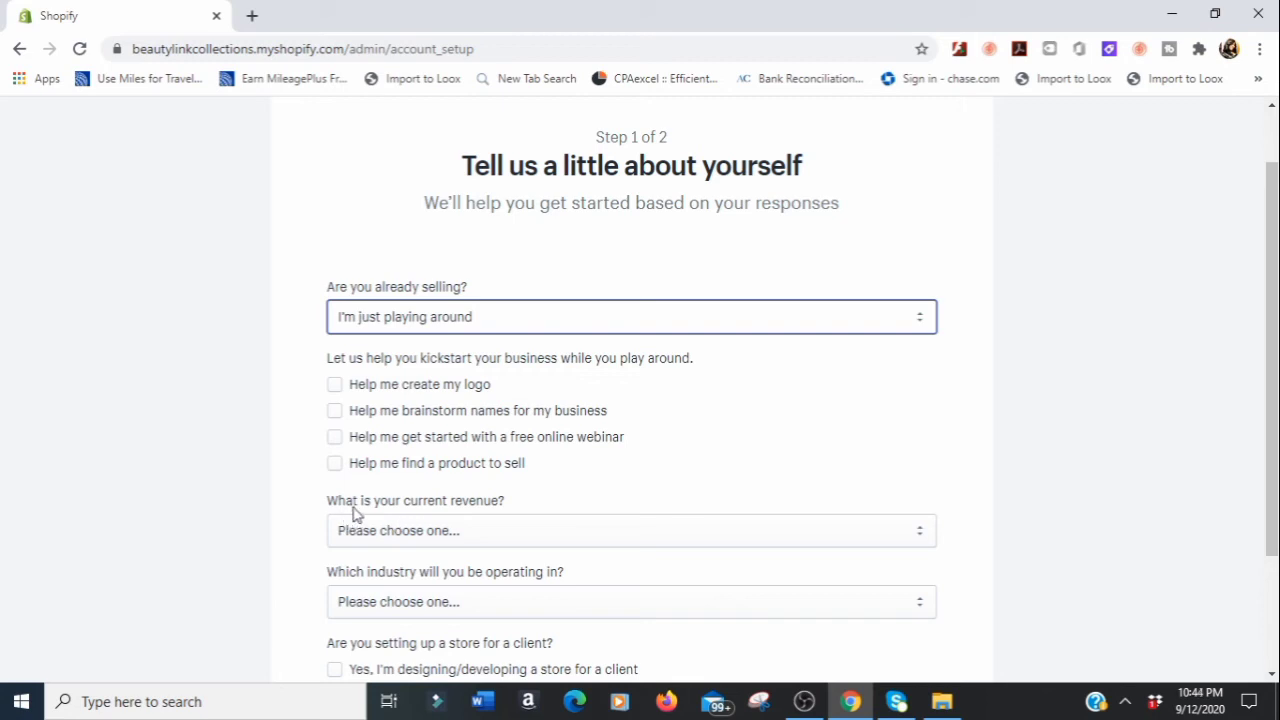
{"action": "left_click", "coordinate": [443, 537]}
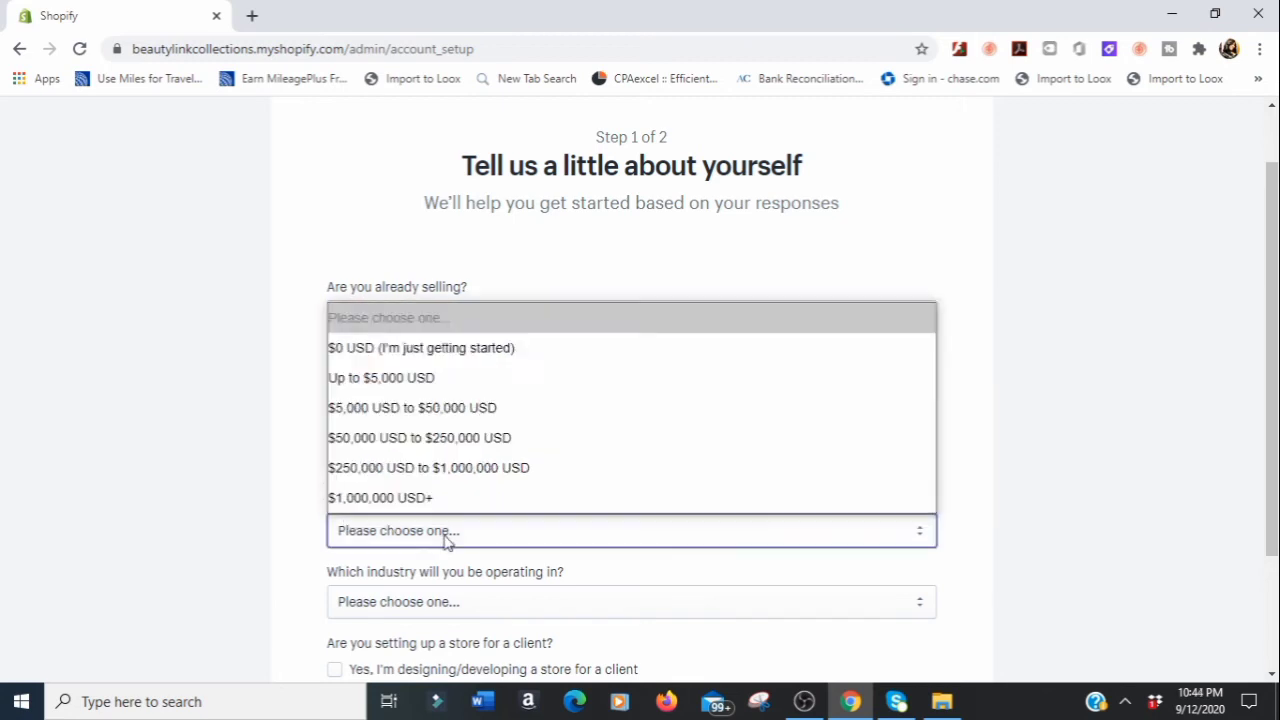
{"action": "left_click", "coordinate": [422, 350]}
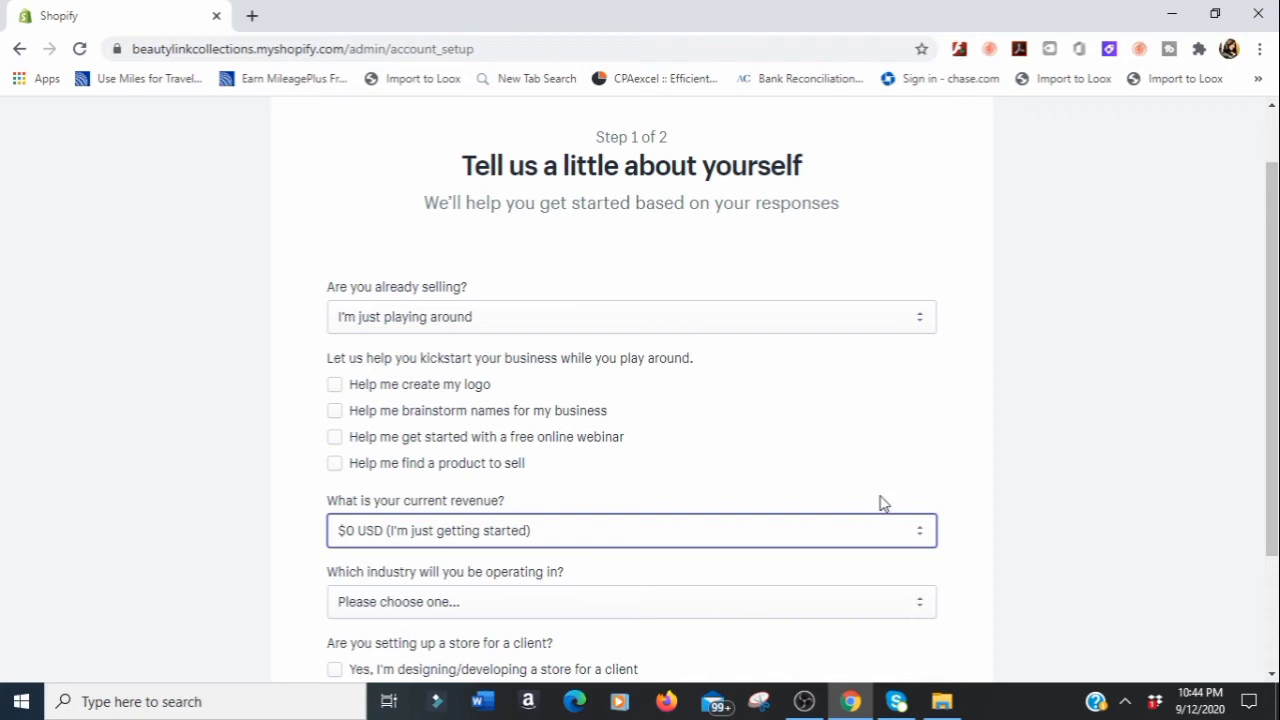
Set the operating industry to Beauty and continue to the second setup step
{"action": "left_click_drag", "start_coordinate": [1276, 416], "coordinate": [1262, 530]}
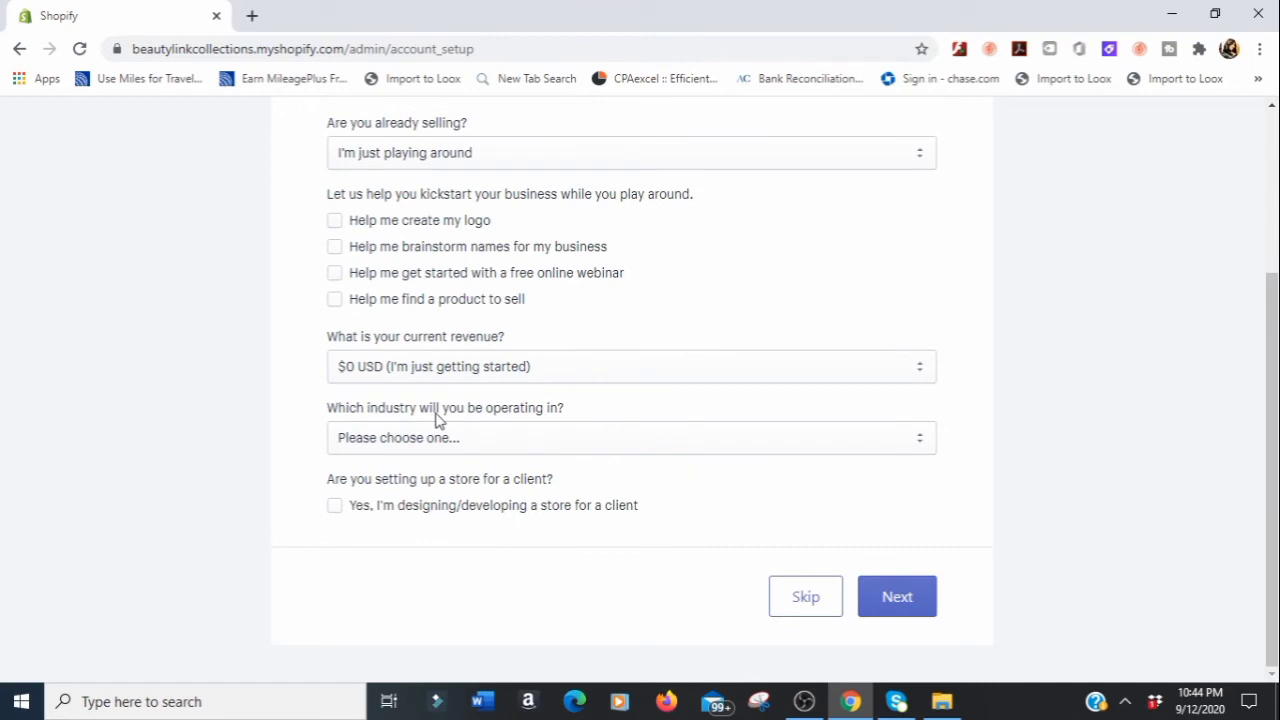
{"action": "left_click", "coordinate": [534, 448]}
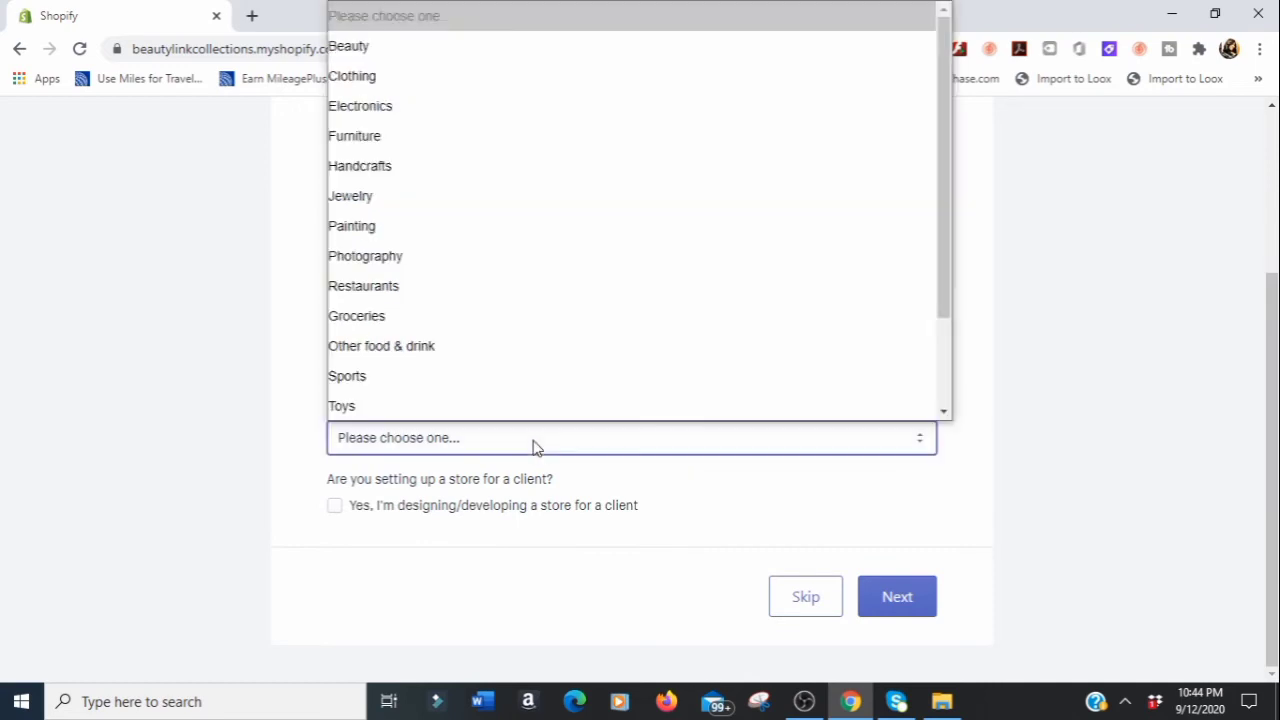
{"action": "left_click", "coordinate": [366, 50]}
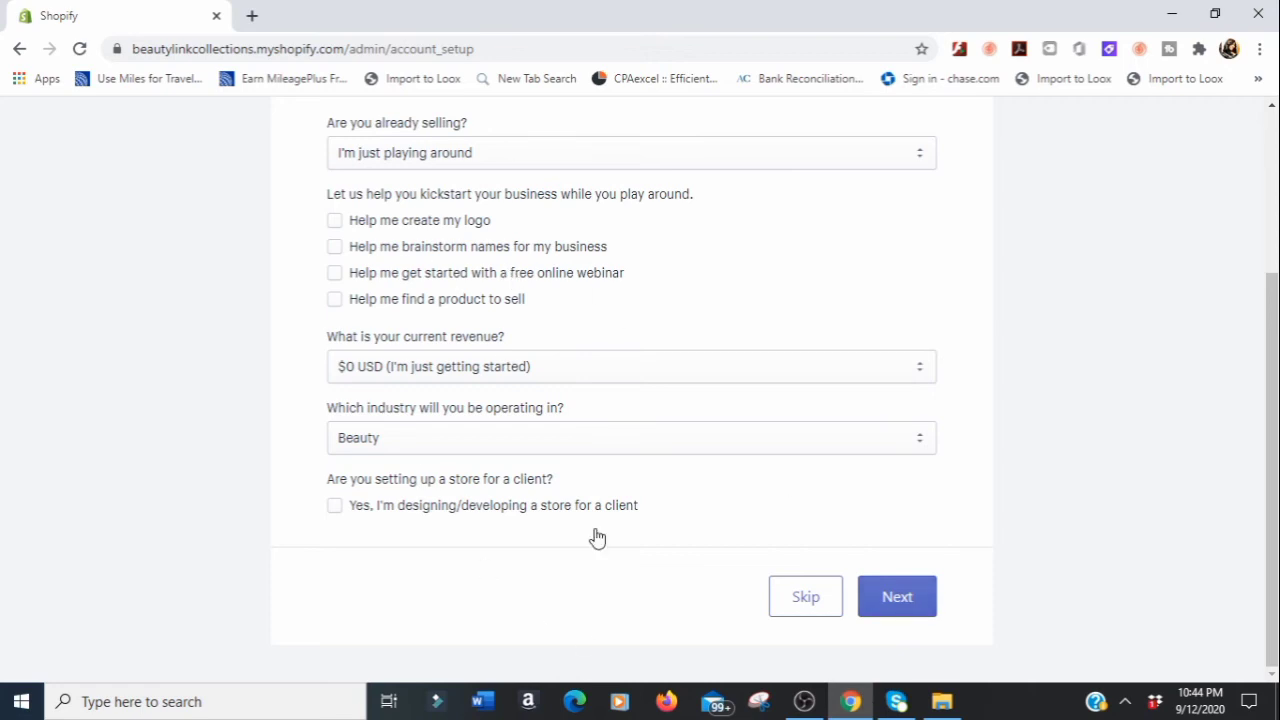
{"action": "left_click", "coordinate": [912, 608]}
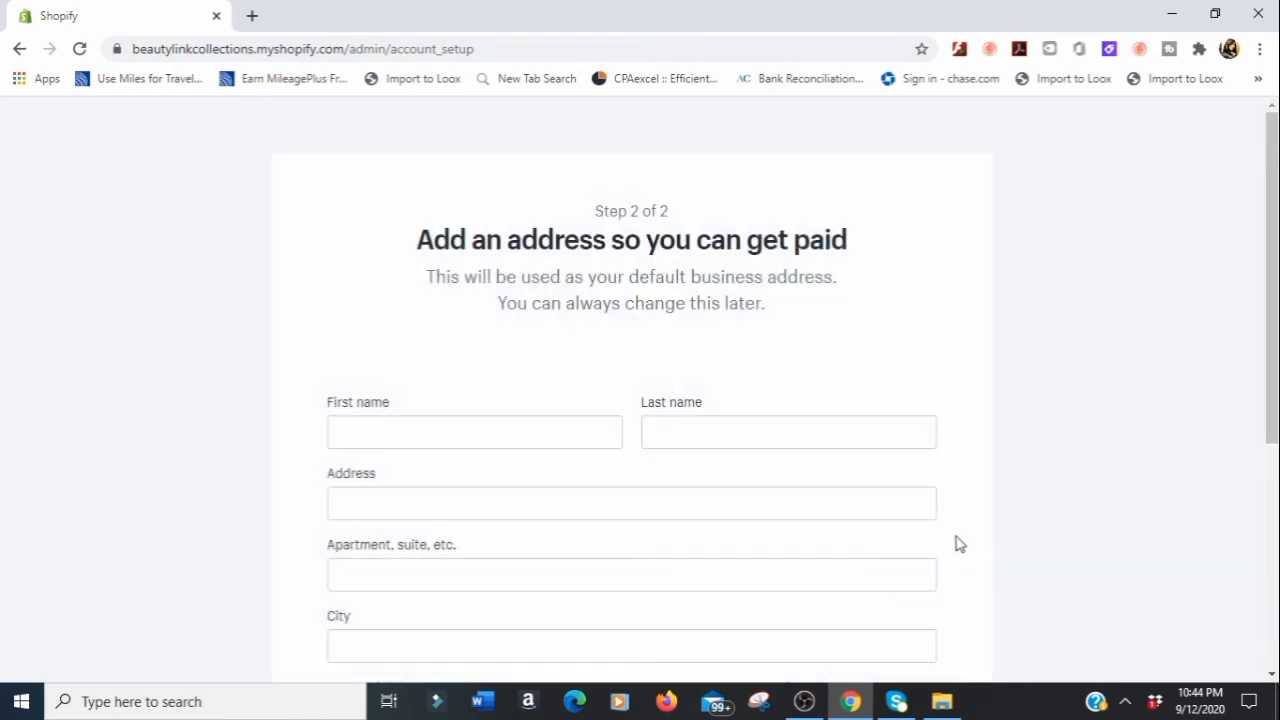
Fill in the default business address form with the owner's name, address and contact details
{"action": "left_click_drag", "start_coordinate": [1272, 242], "coordinate": [1268, 273]}
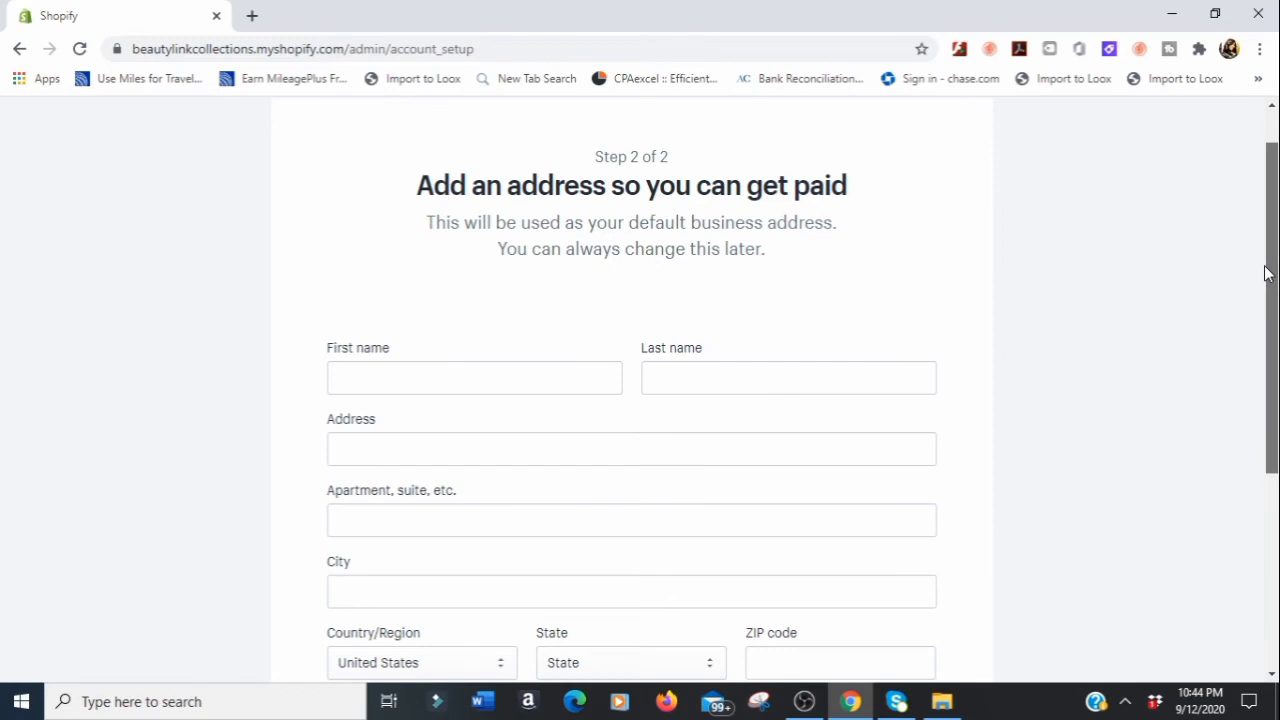
{"action": "left_click_drag", "start_coordinate": [1267, 274], "coordinate": [255, 112]}
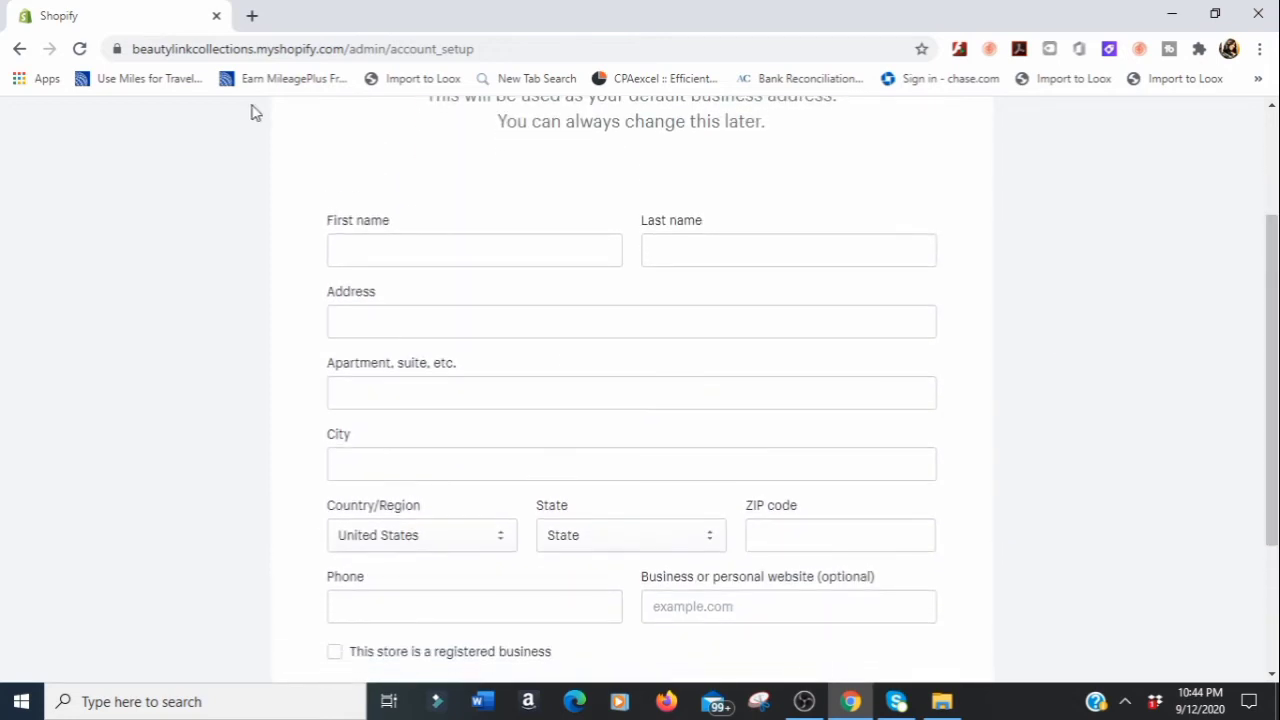
{"action": "left_click", "coordinate": [455, 262]}
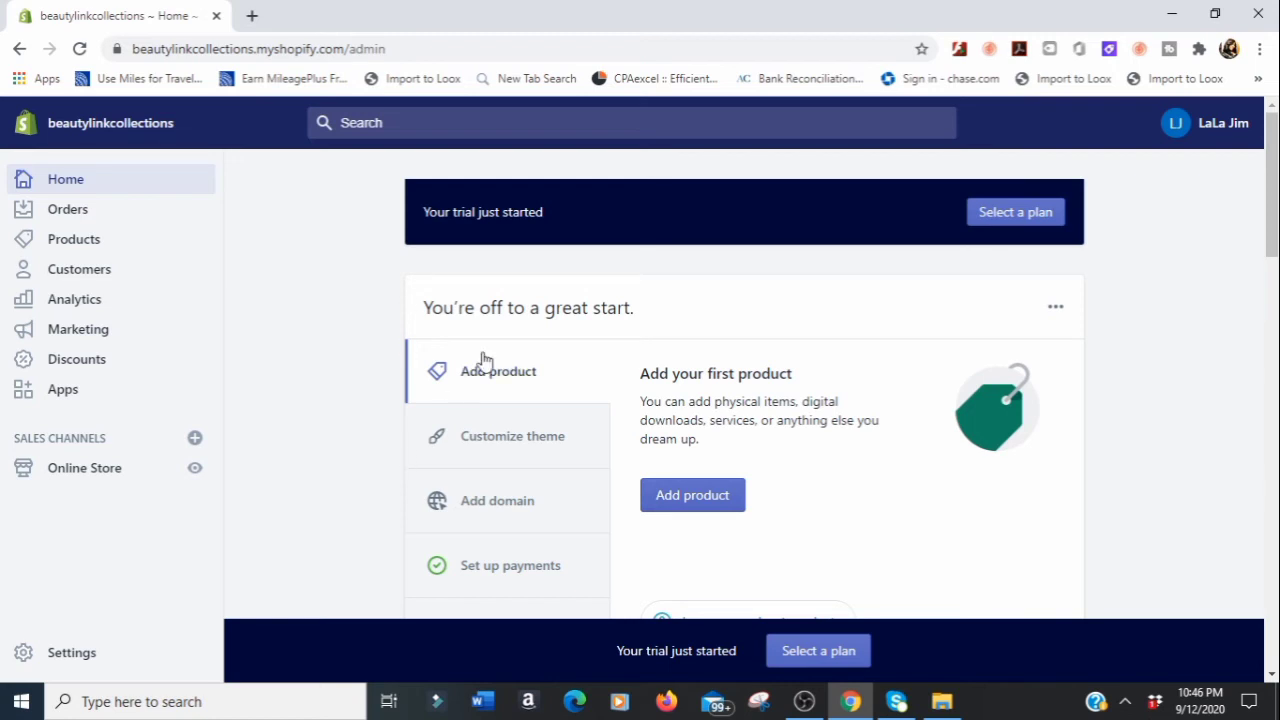
Open the themes page of the Online Store sales channel
{"action": "mouse_move", "coordinate": [1266, 212]}
{"action": "left_mouse_down"}
{"action": "mouse_move", "coordinate": [1266, 330]}
{"action": "mouse_move", "coordinate": [1266, 218]}
{"action": "left_mouse_up"}
{"action": "left_click", "coordinate": [90, 481]}
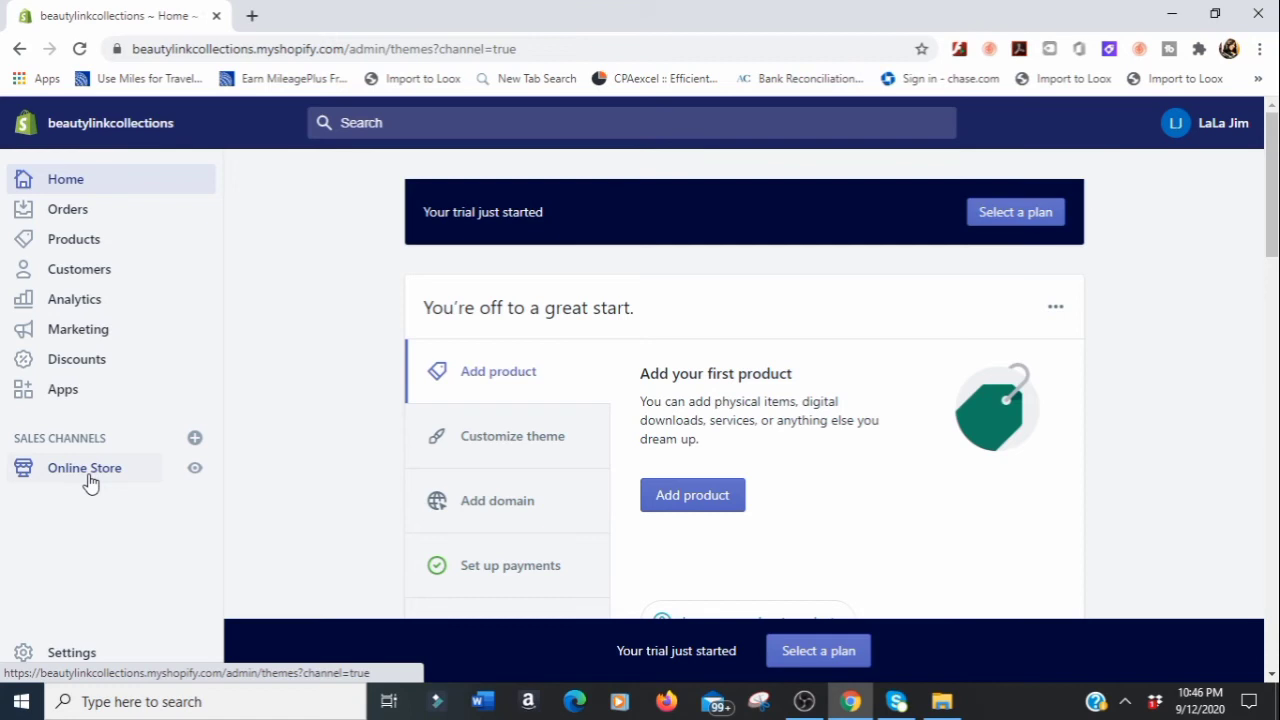
Open the collection of free Shopify themes from the theme library on the store's themes page
{"action": "left_click", "coordinate": [78, 503]}
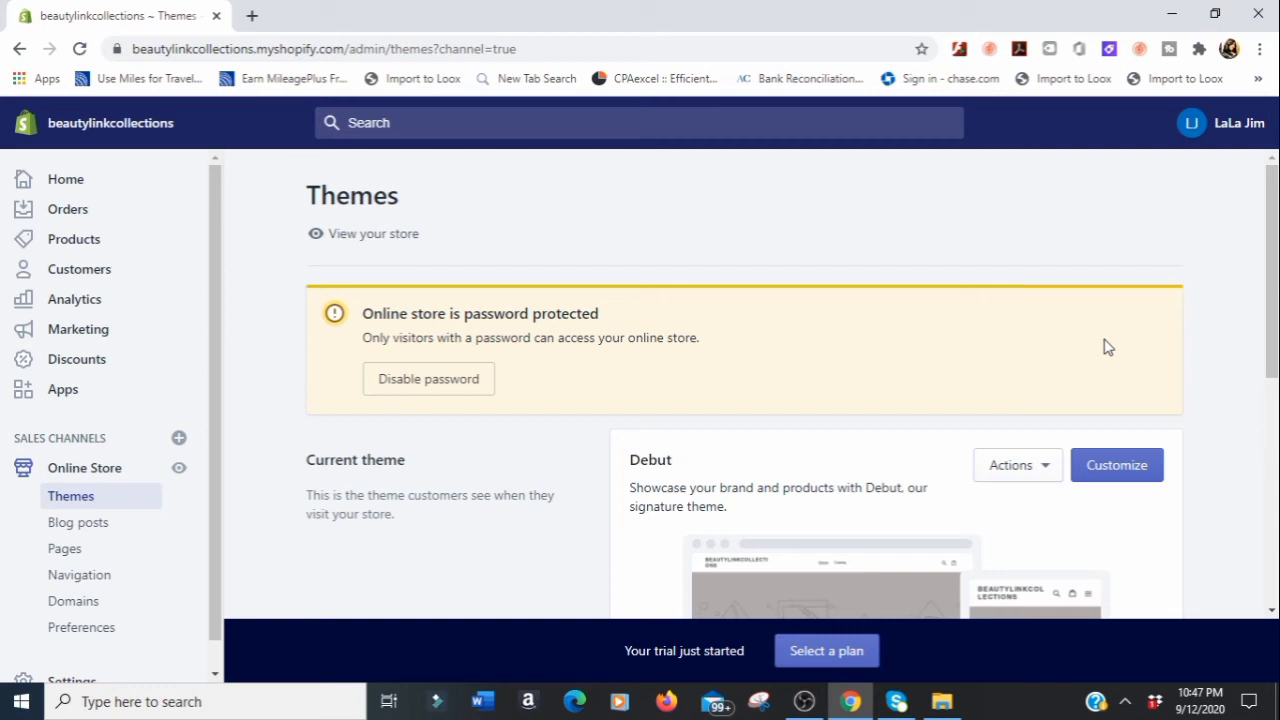
{"action": "left_click_drag", "start_coordinate": [1272, 238], "coordinate": [1272, 469]}
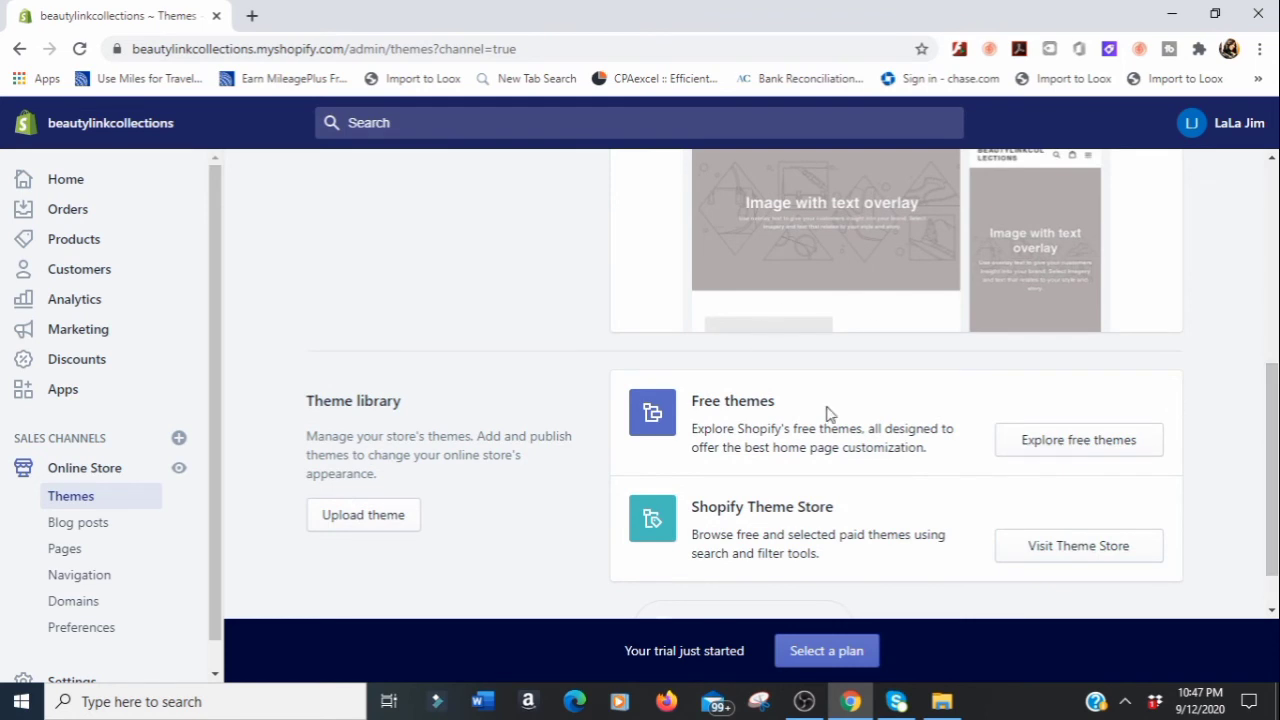
{"action": "left_click", "coordinate": [1070, 450]}
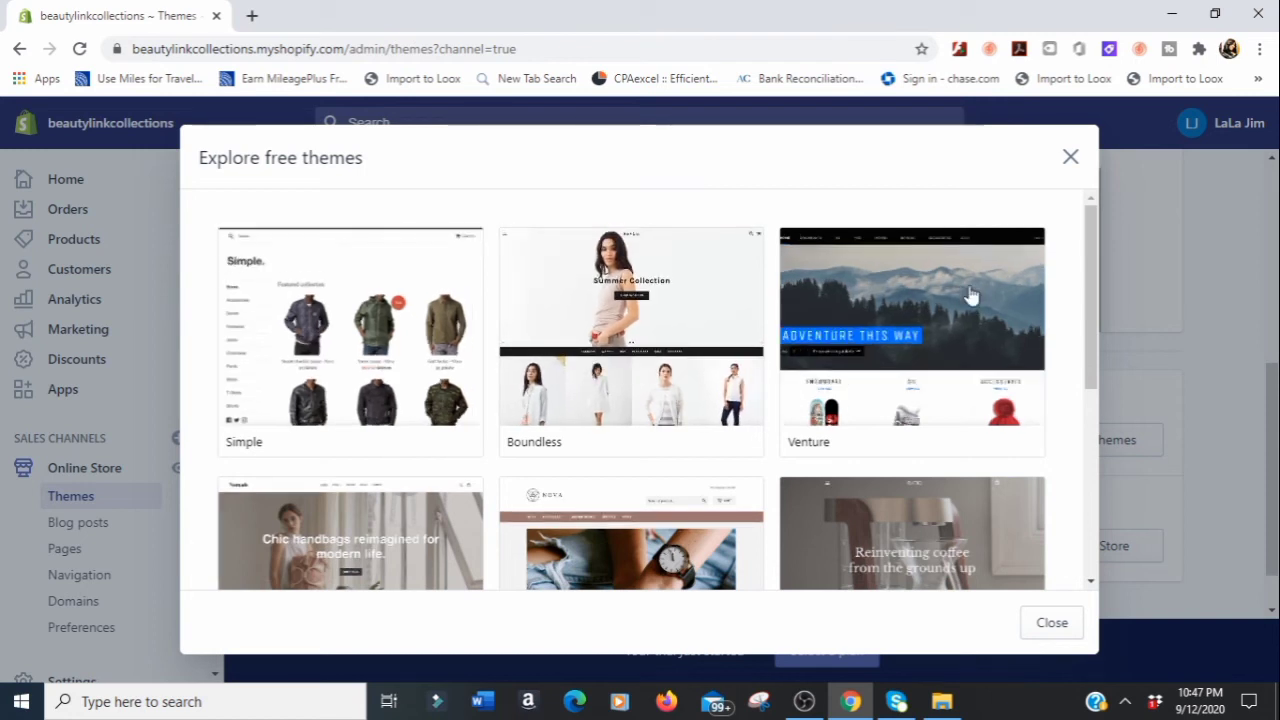
Add the free Brooklyn theme in its Playful style to the theme library
{"action": "left_click_drag", "start_coordinate": [1093, 303], "coordinate": [1094, 496]}
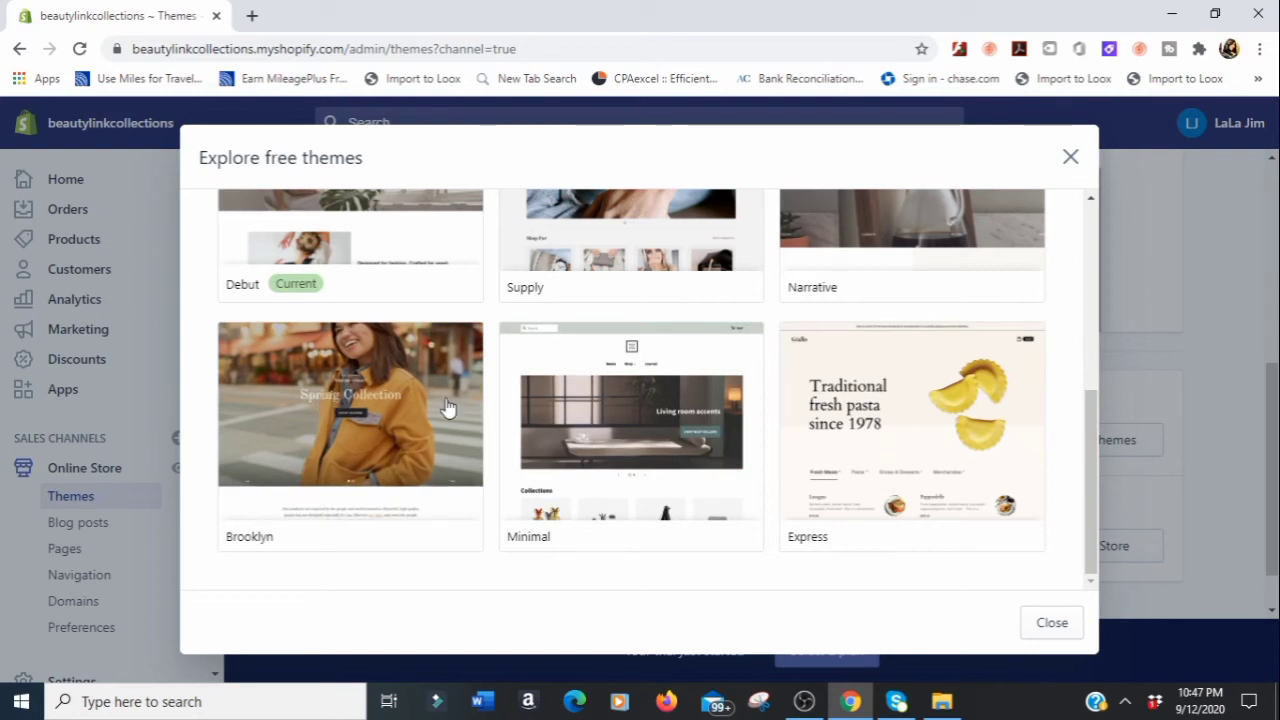
{"action": "left_click_drag", "start_coordinate": [1092, 416], "coordinate": [1073, 328]}
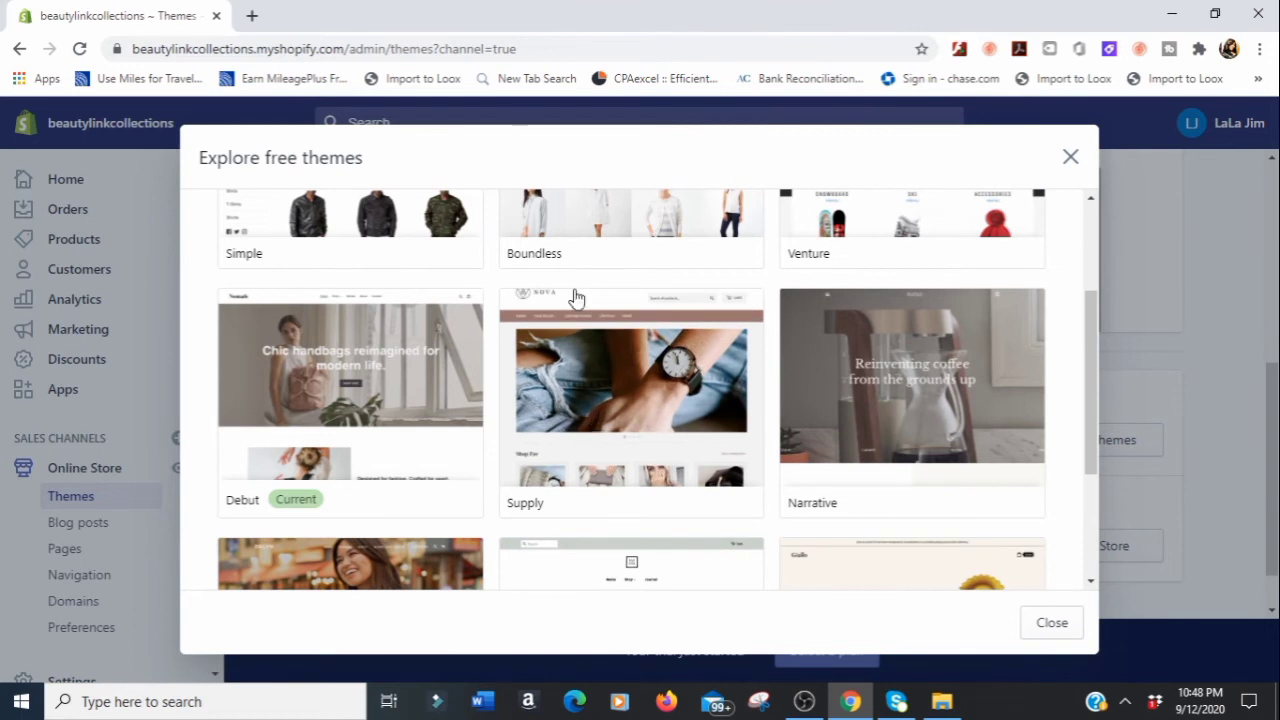
{"action": "left_click_drag", "start_coordinate": [1093, 443], "coordinate": [1097, 573]}
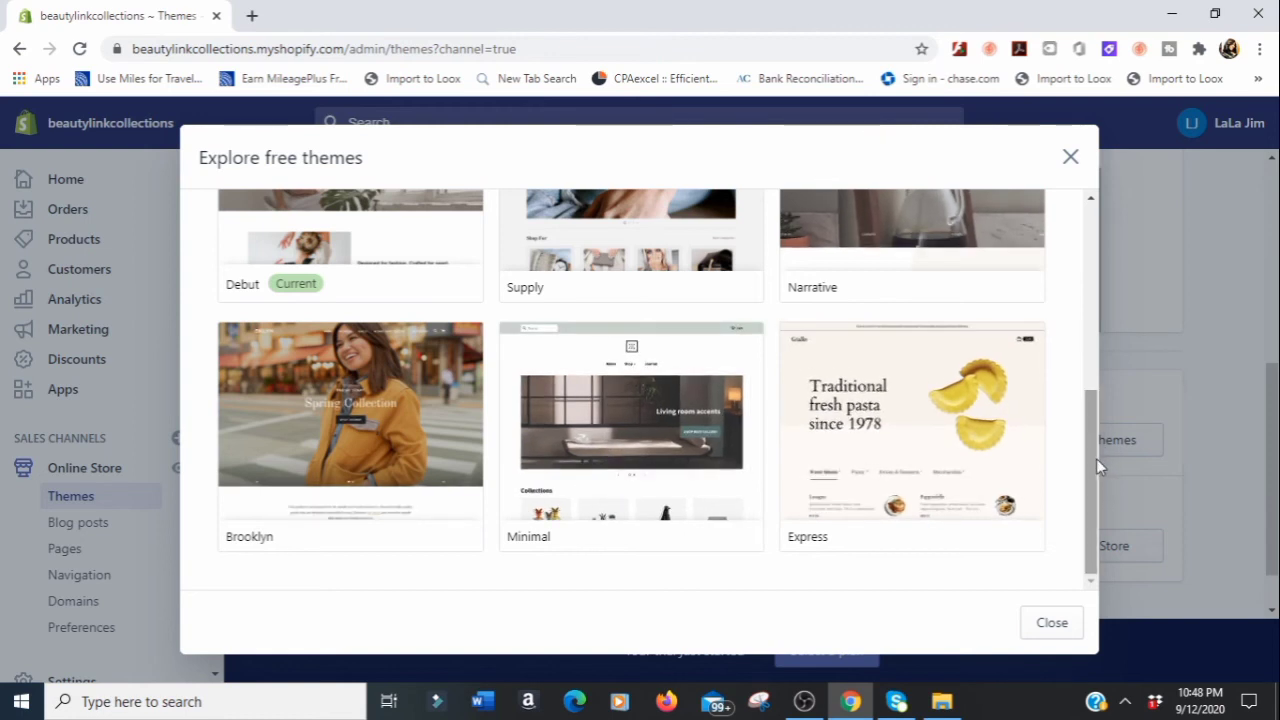
{"action": "left_click_drag", "start_coordinate": [1093, 460], "coordinate": [1080, 494]}
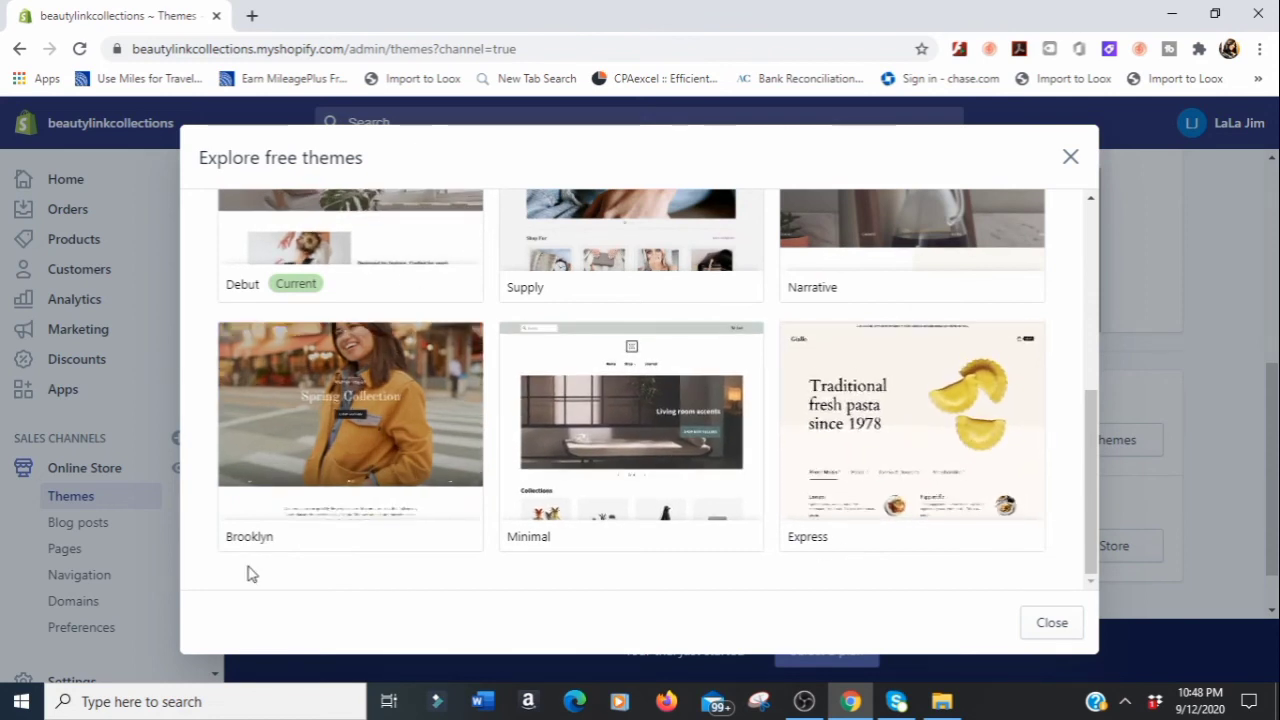
{"action": "left_click", "coordinate": [355, 414]}
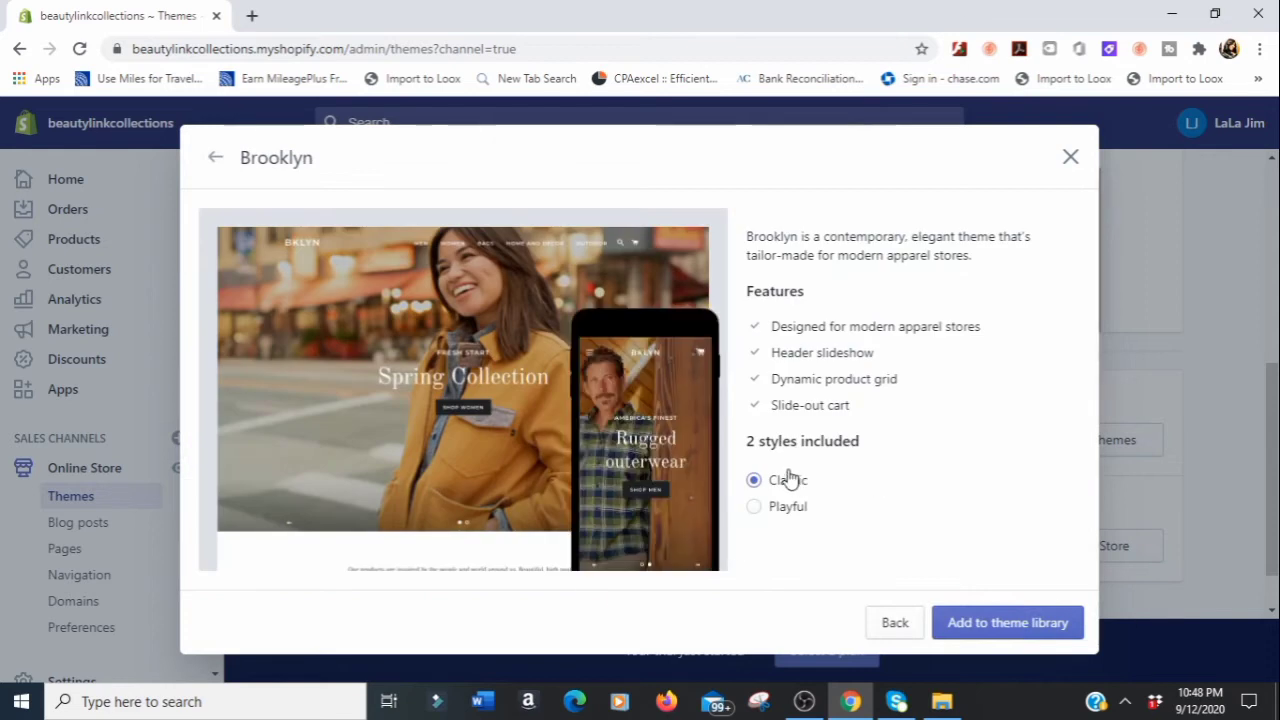
{"action": "left_click", "coordinate": [754, 508]}
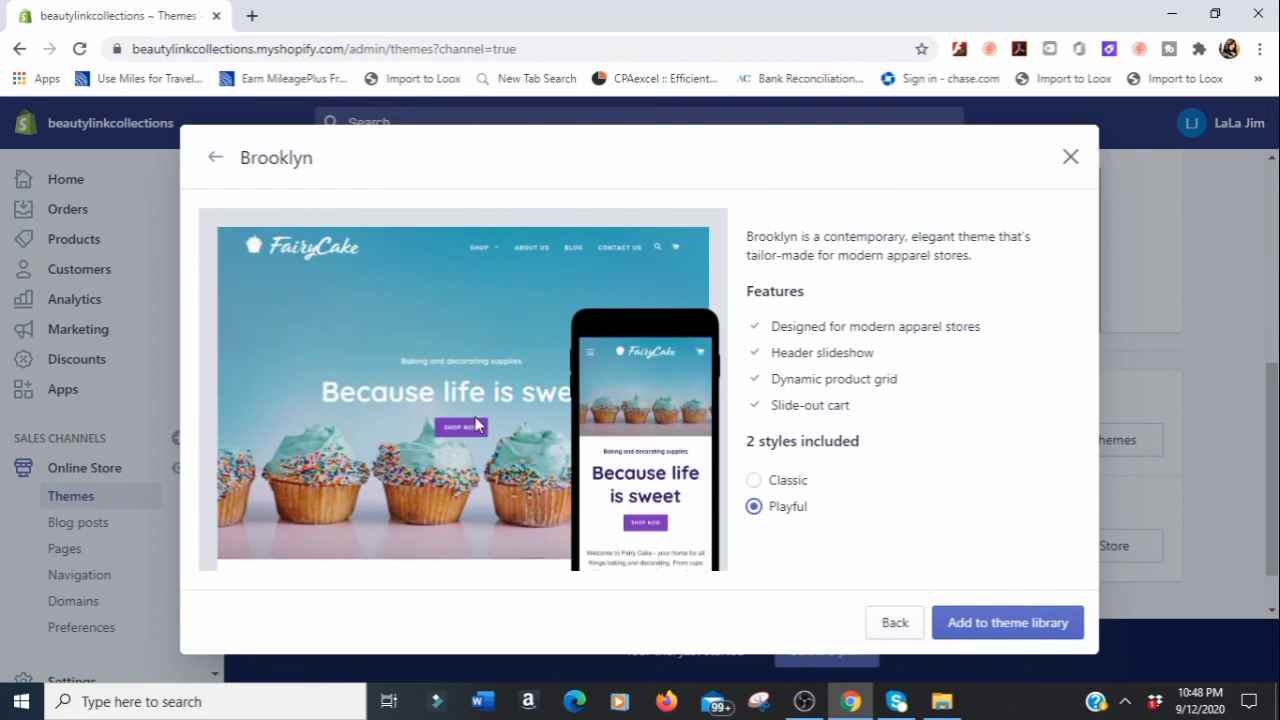
{"action": "left_click", "coordinate": [755, 481]}
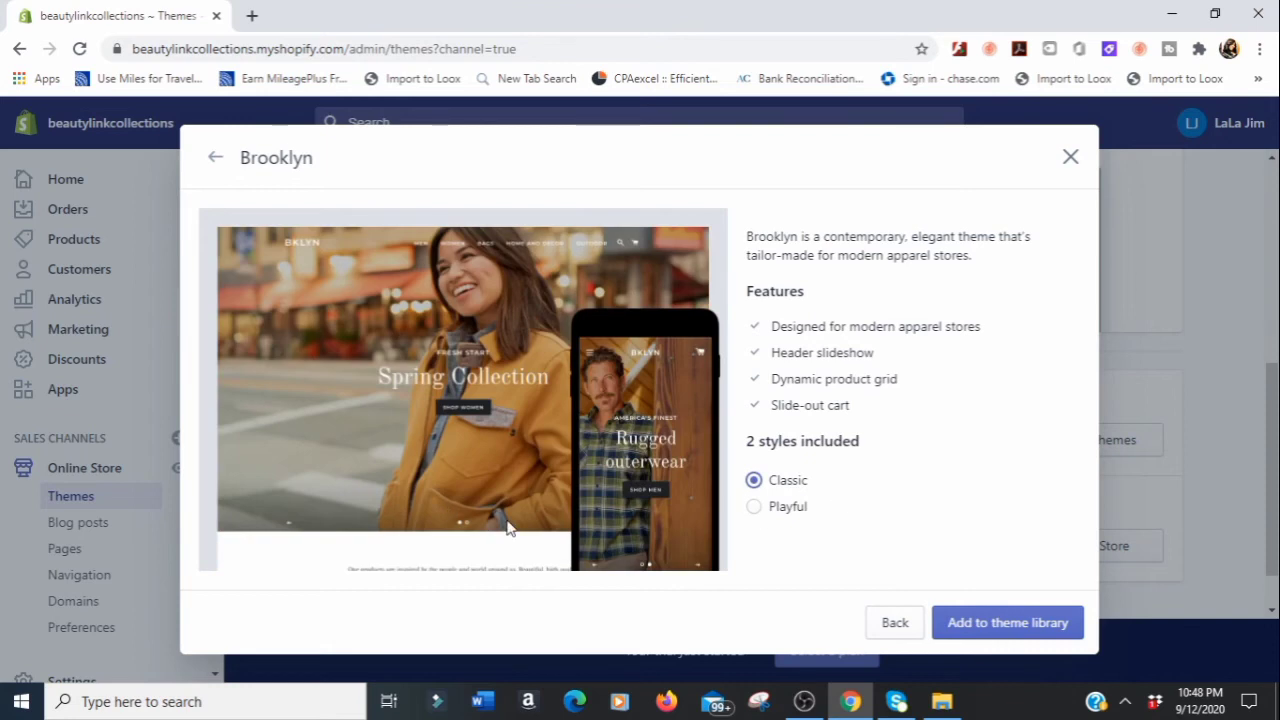
{"action": "left_click", "coordinate": [756, 512]}
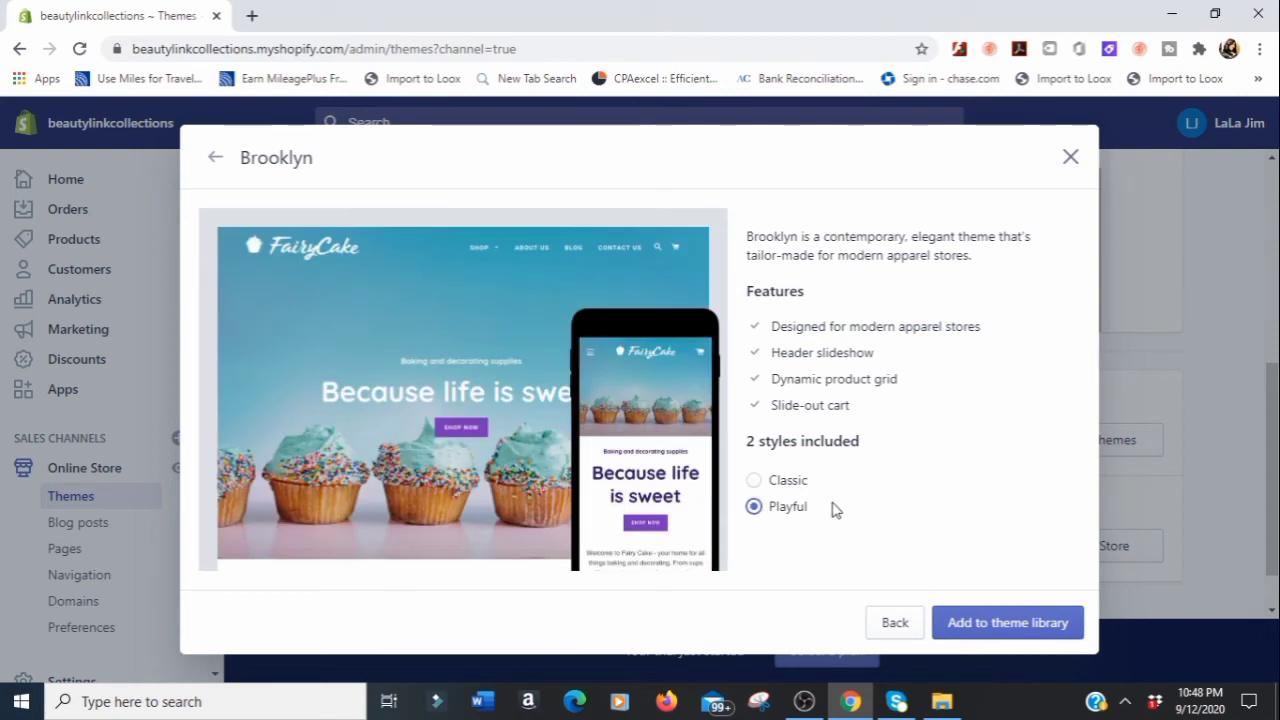
{"action": "left_click", "coordinate": [985, 628]}
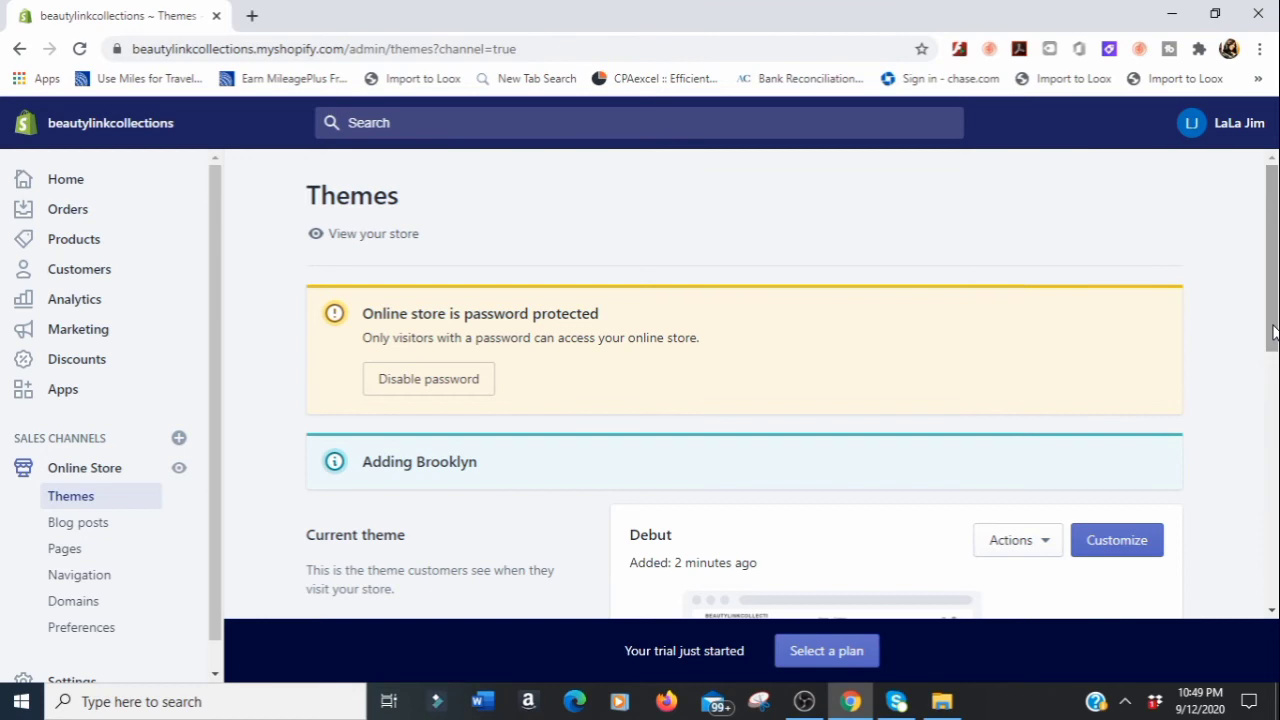
Publish the Brooklyn theme from the theme library as the store's current theme, replacing Debut
{"action": "left_click_drag", "start_coordinate": [1273, 333], "coordinate": [1266, 543]}
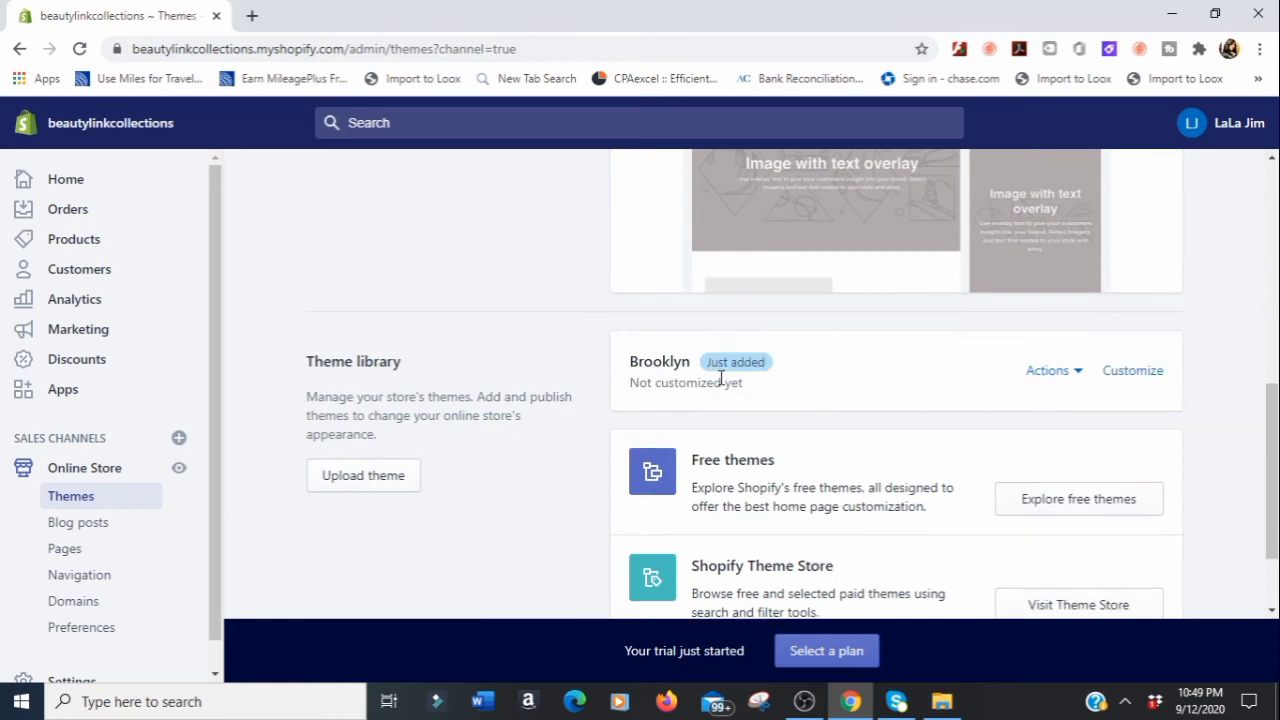
{"action": "scroll", "coordinate": [952, 430], "scroll_direction": "down", "scroll_amount": 7}
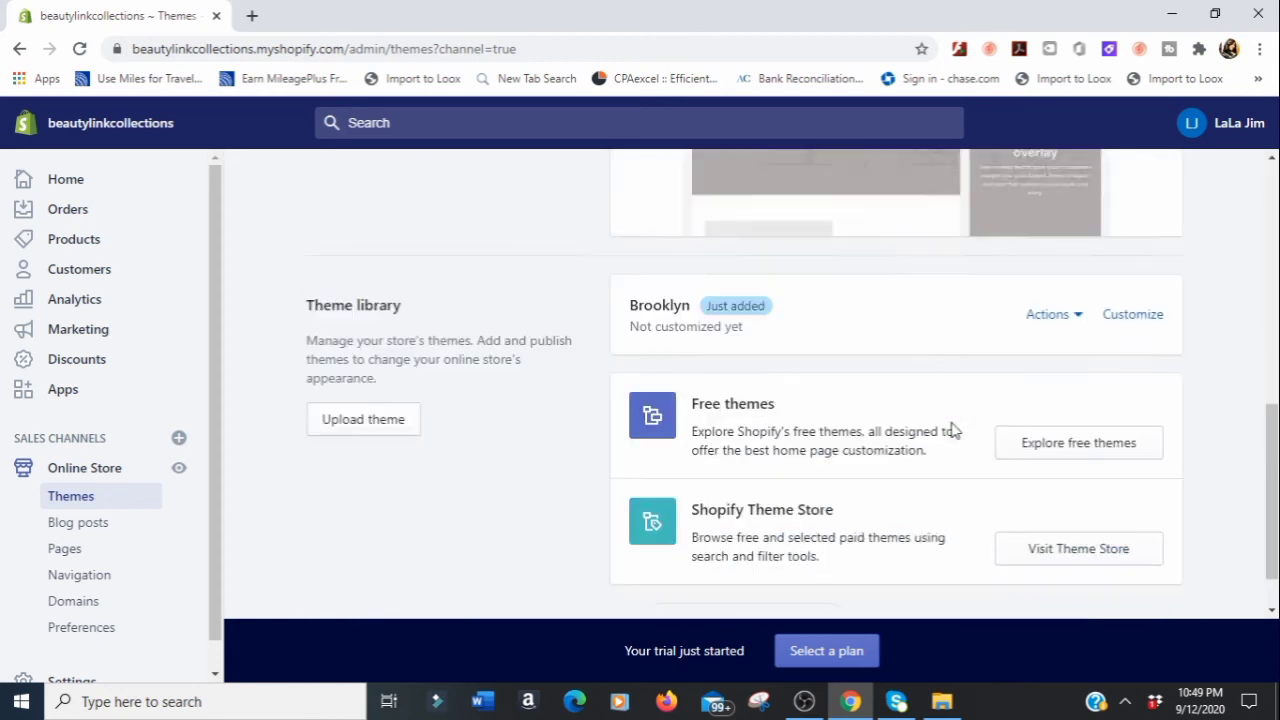
{"action": "left_click_drag", "start_coordinate": [1257, 463], "coordinate": [1258, 398]}
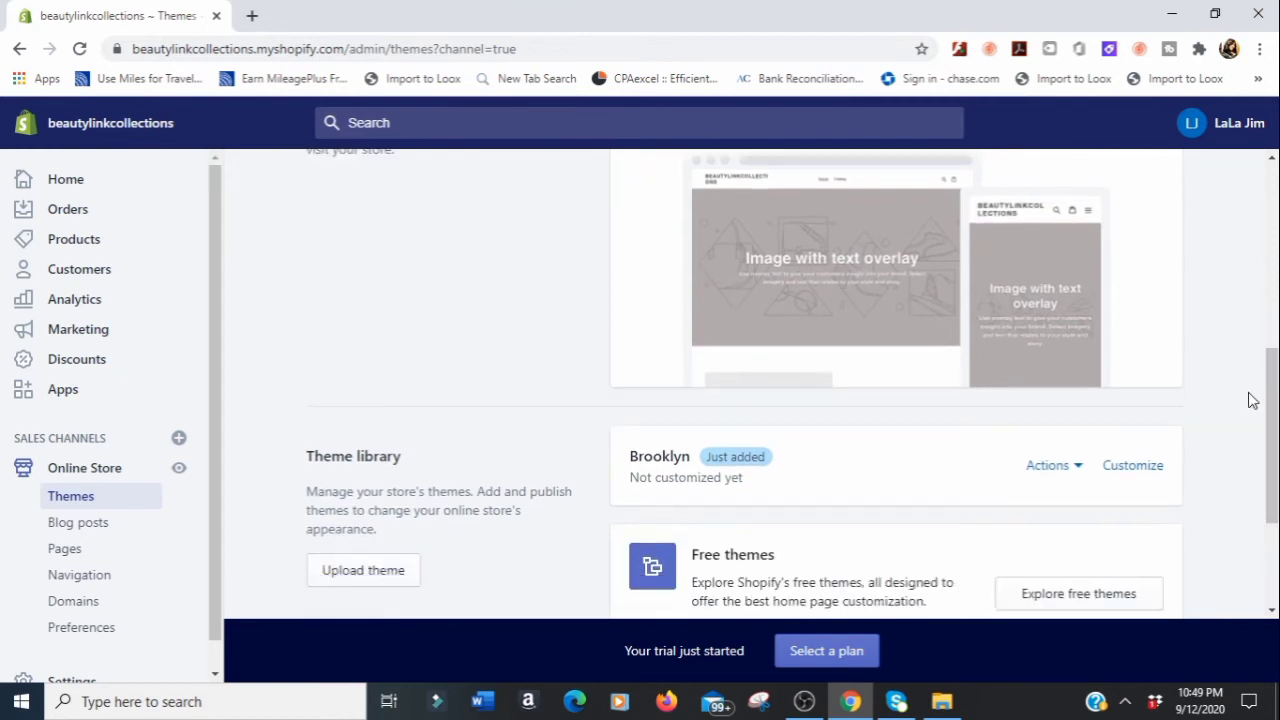
{"action": "left_click", "coordinate": [1080, 468]}
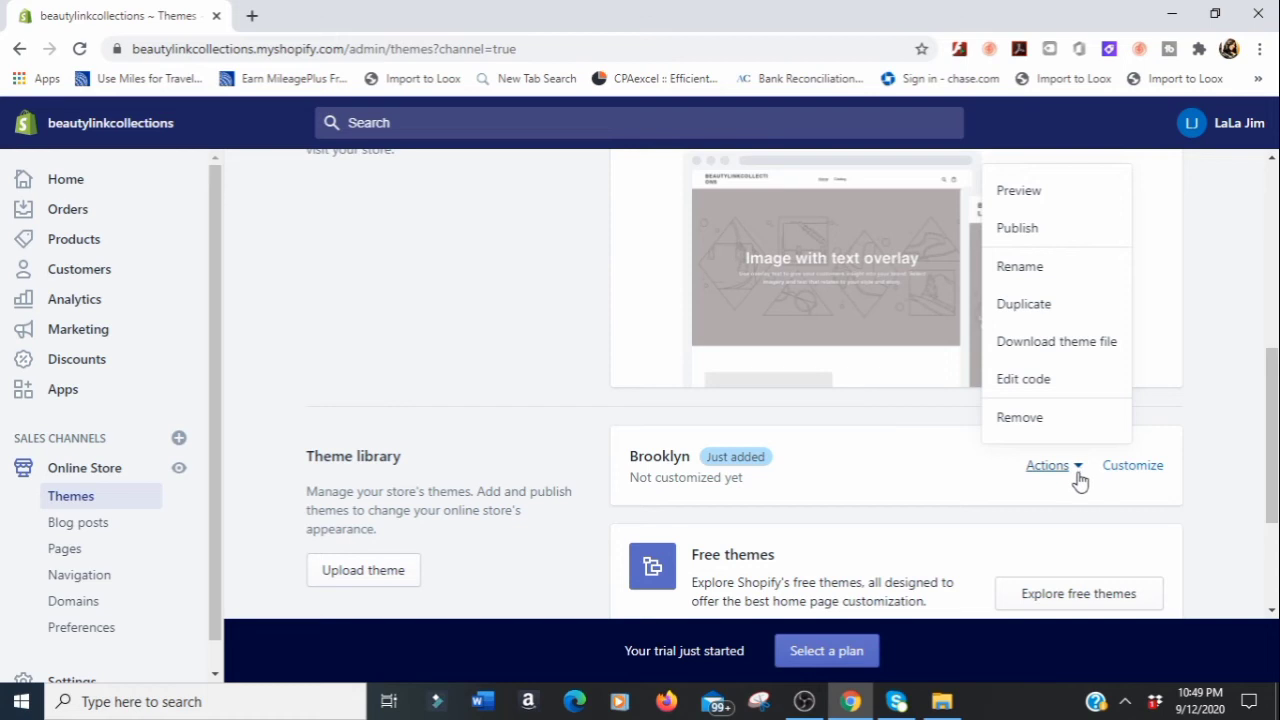
{"action": "left_click", "coordinate": [1018, 229]}
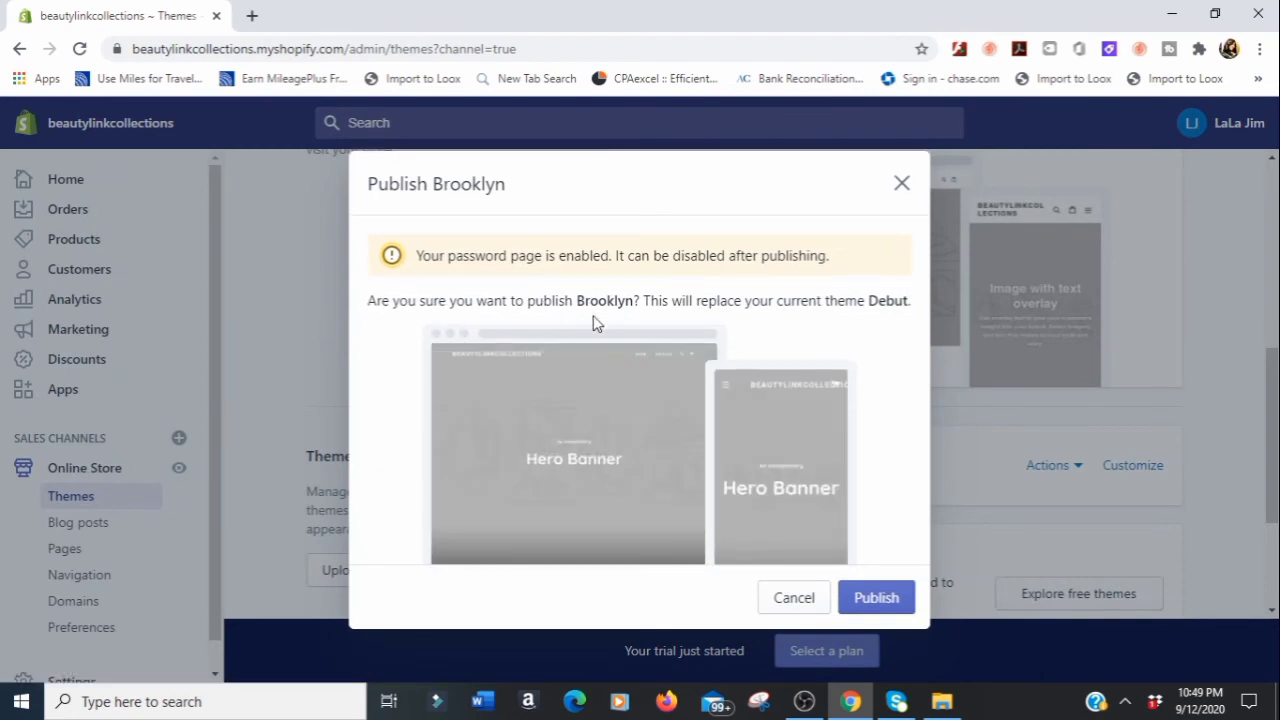
{"action": "left_click", "coordinate": [876, 600]}
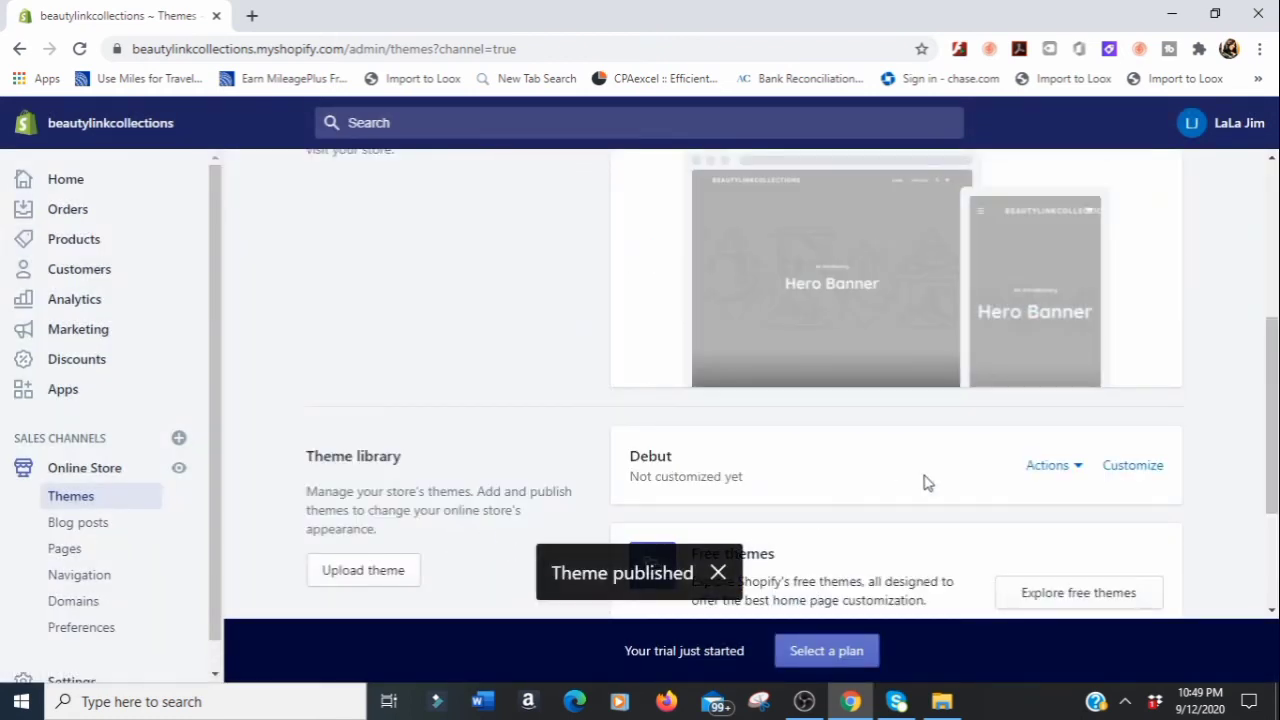
{"action": "left_click_drag", "start_coordinate": [1274, 366], "coordinate": [1262, 337]}
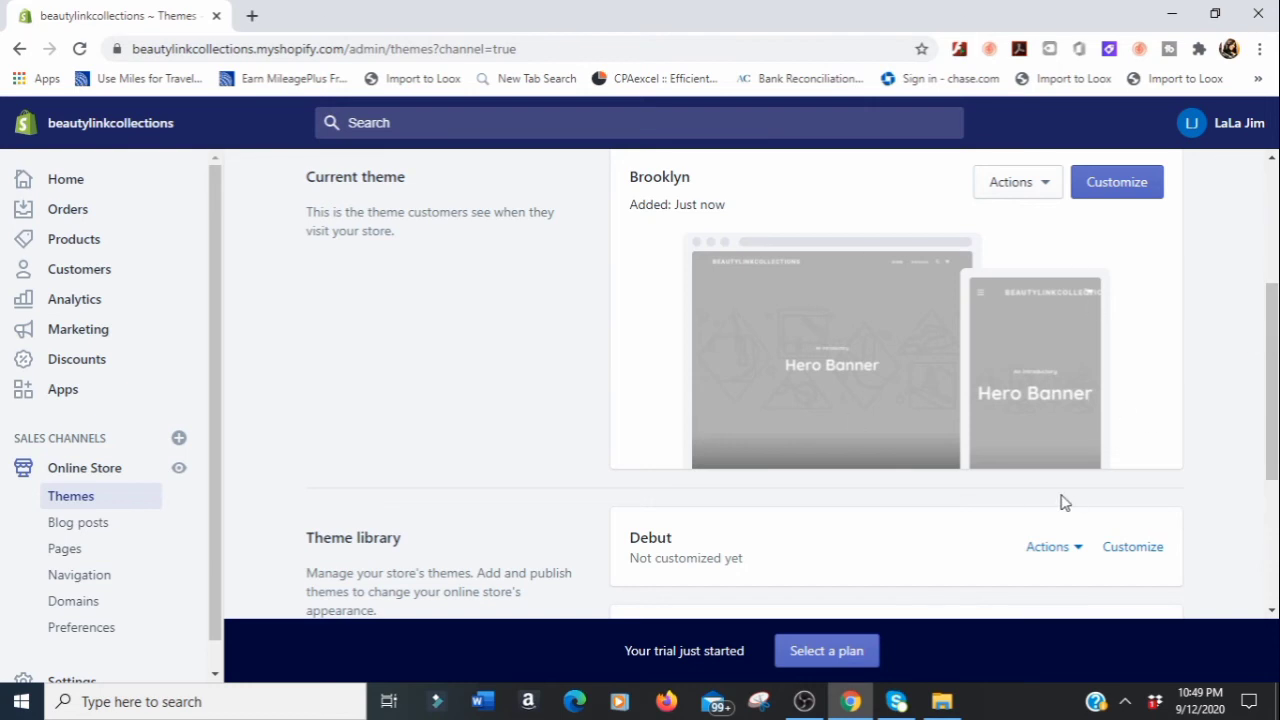
Start a new product collection and title it "BUNDLES"
{"action": "left_click", "coordinate": [79, 248]}
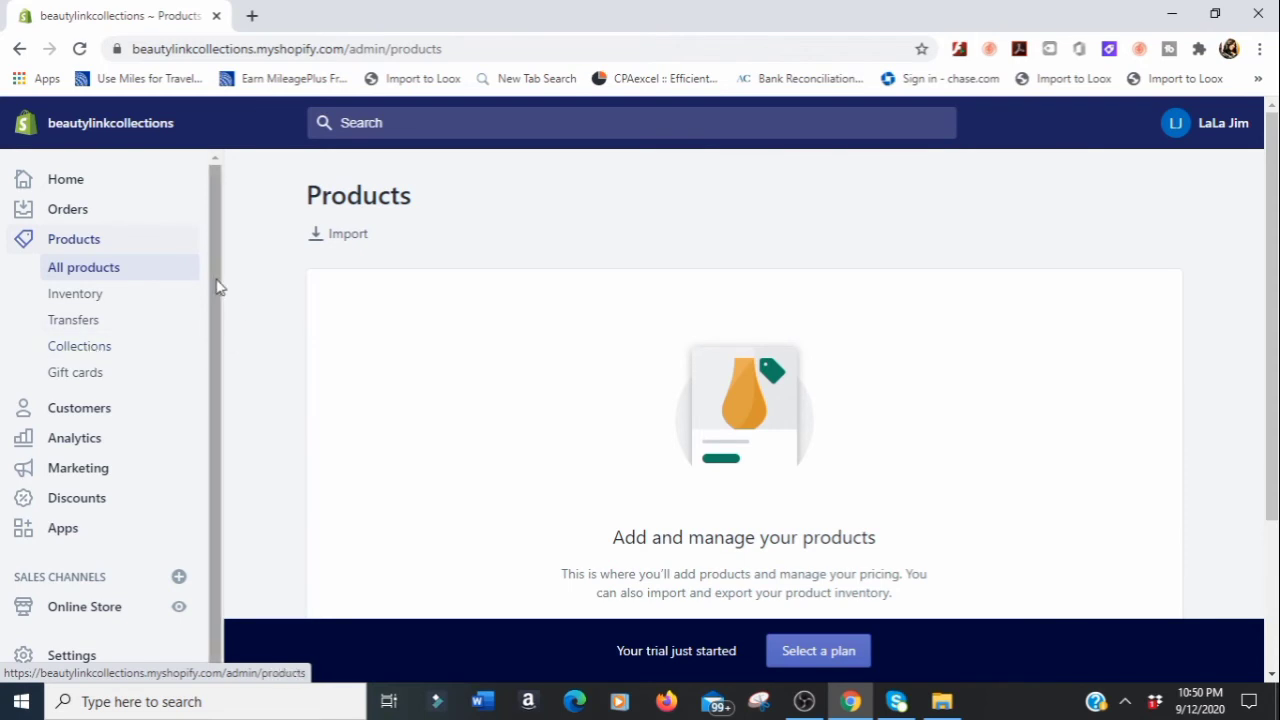
{"action": "left_click_drag", "start_coordinate": [218, 290], "coordinate": [215, 335]}
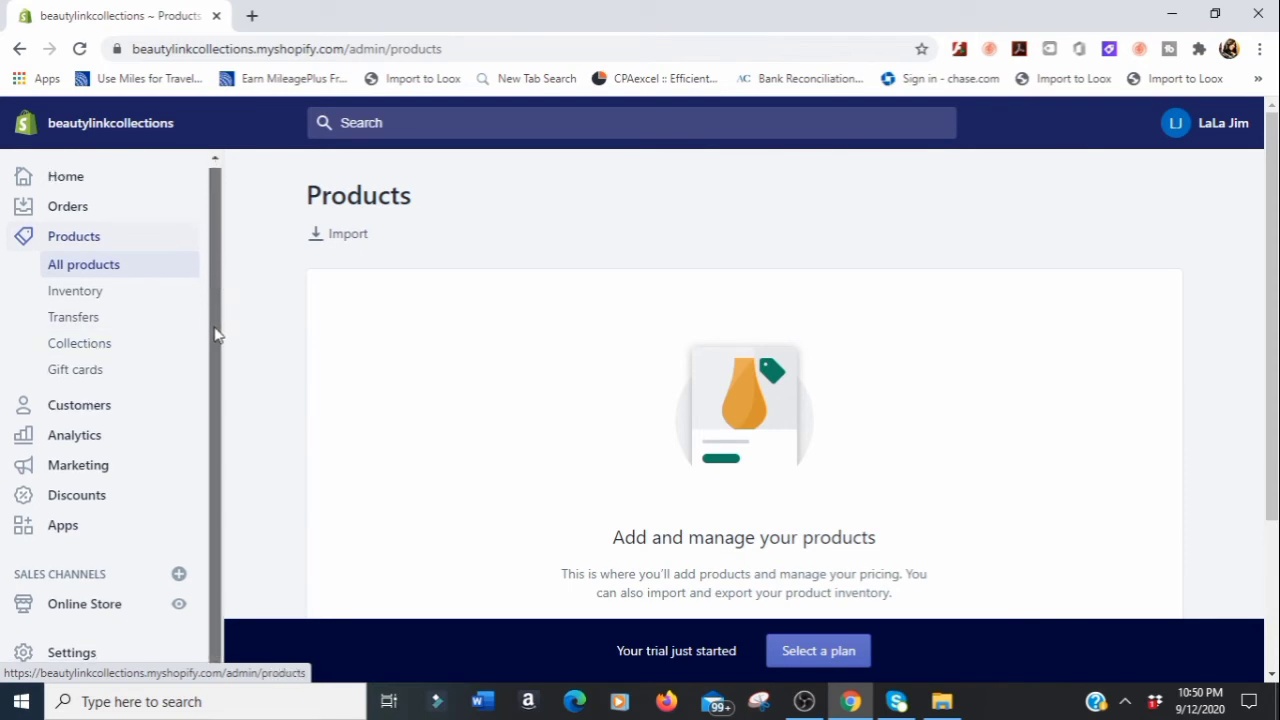
{"action": "left_click", "coordinate": [71, 350]}
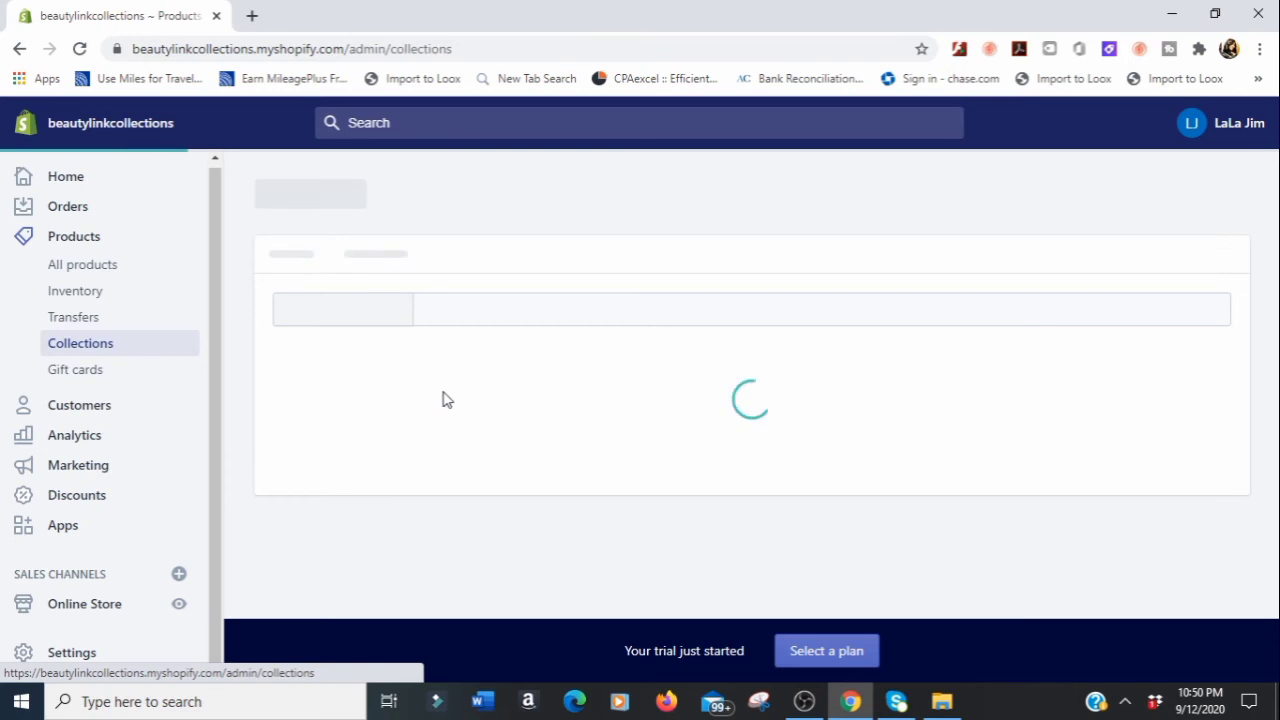
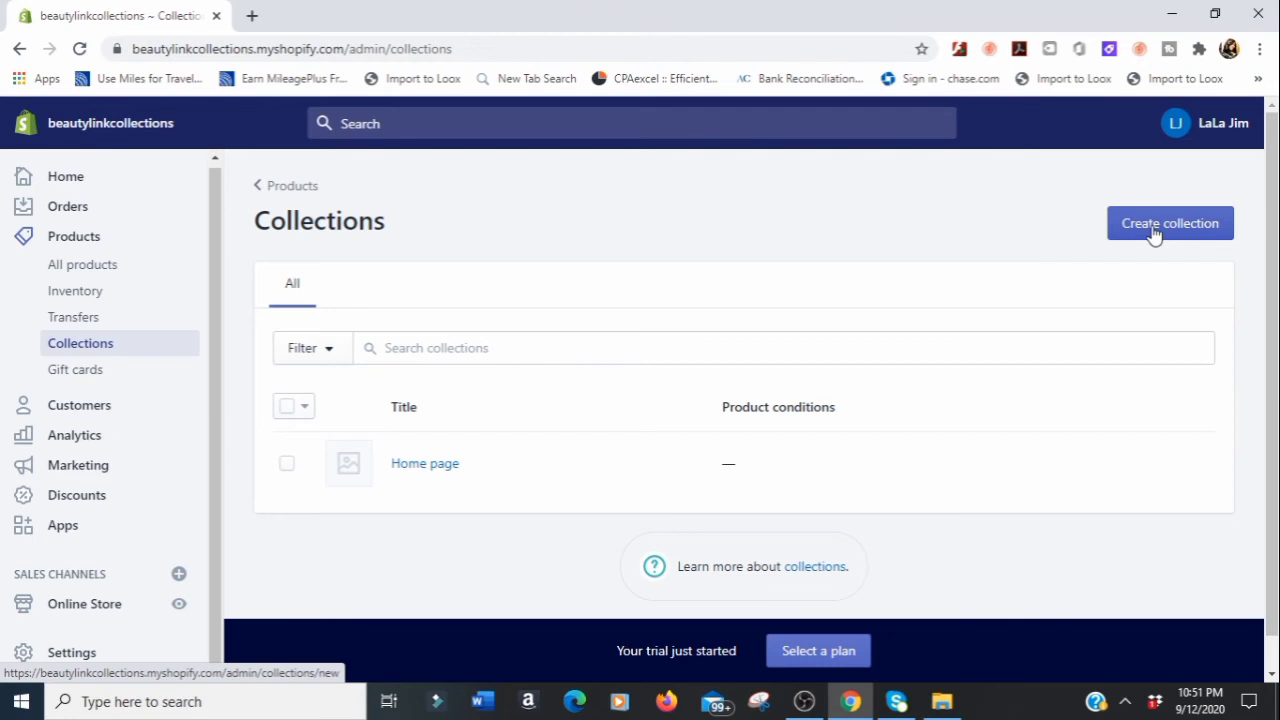
{"action": "left_click", "coordinate": [1155, 232]}
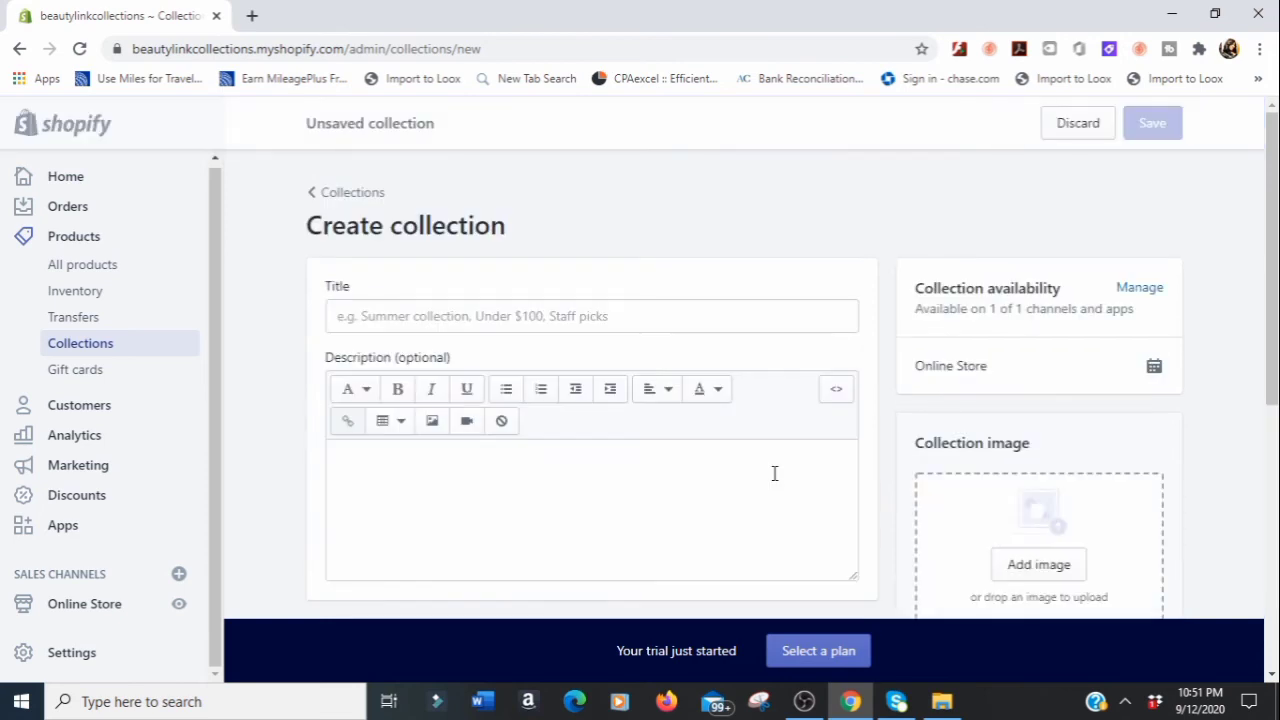
{"action": "left_click", "coordinate": [431, 312]}
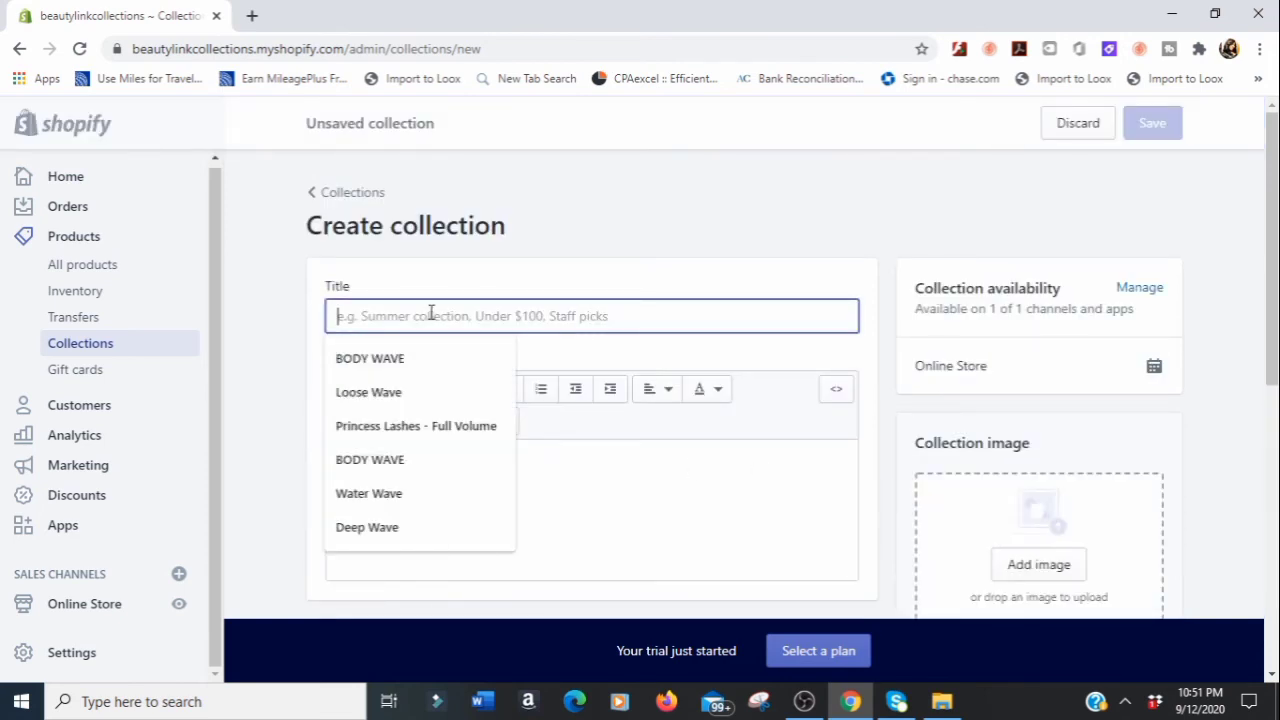
{"action": "type", "text": "BUNDLES"}
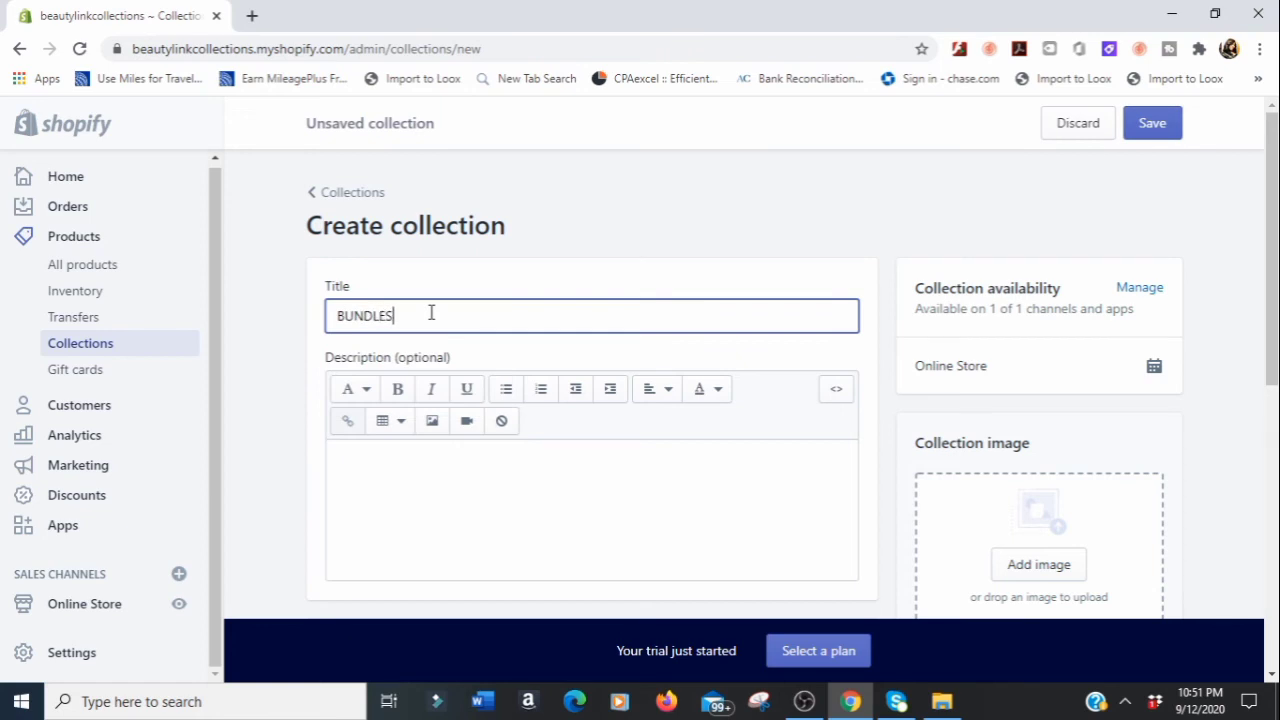
{"action": "left_click", "coordinate": [372, 463]}
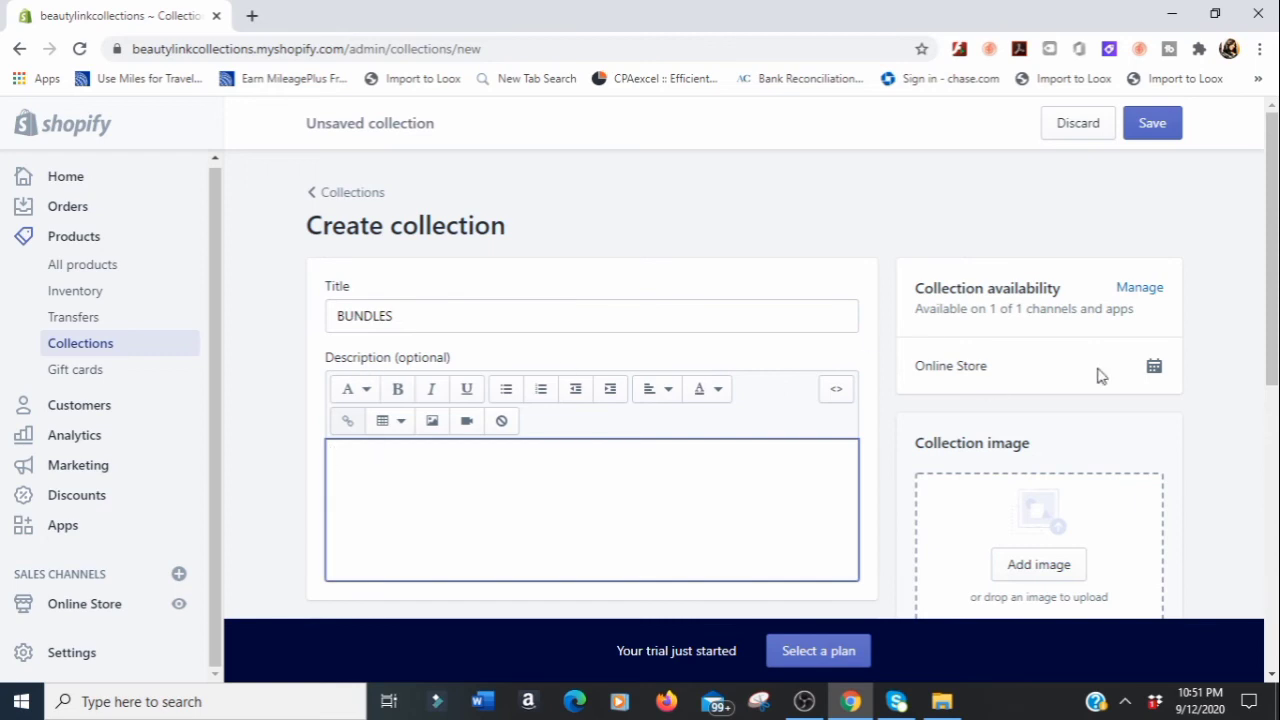
Start adding an image to the BUNDLES collection and open the SHECUTEXTENSIONS STOCK PHOTOS folder on the Desktop
{"action": "scroll", "coordinate": [1270, 293], "scroll_direction": "down", "scroll_amount": 2}
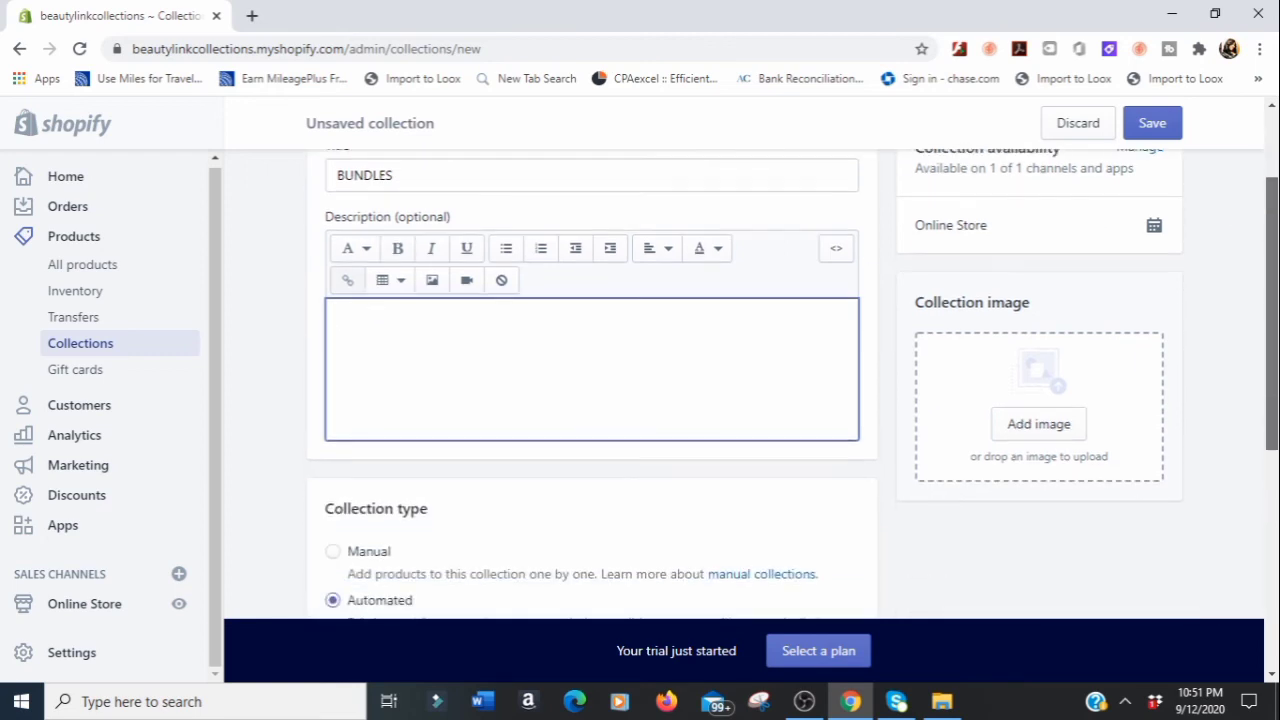
{"action": "left_click", "coordinate": [1034, 437]}
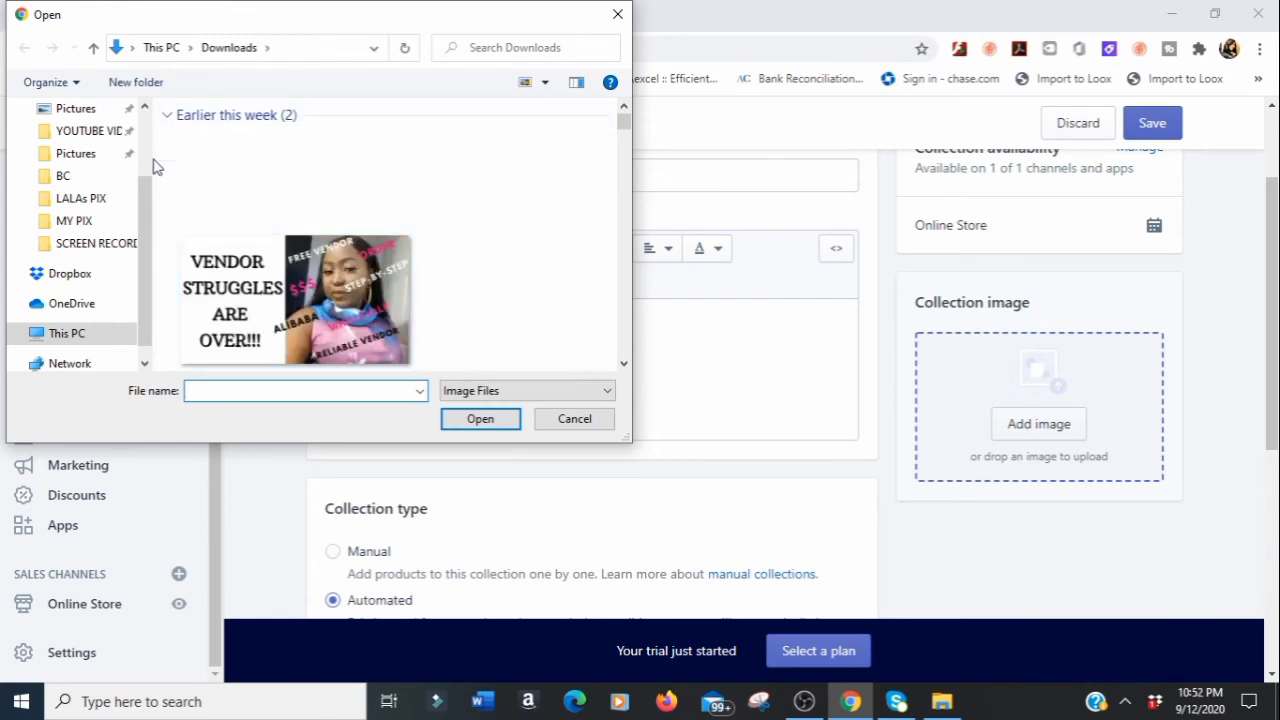
{"action": "scroll", "coordinate": [143, 196], "scroll_direction": "up", "scroll_amount": 1}
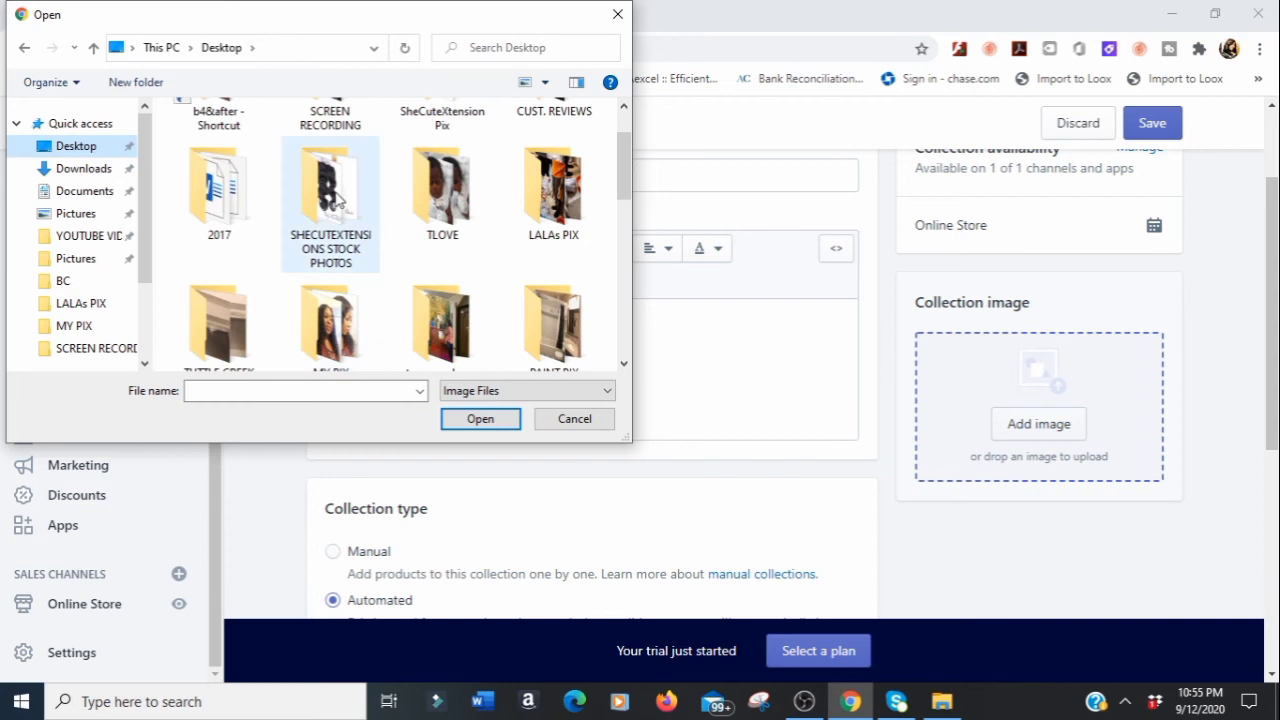
{"action": "double_click", "coordinate": [355, 213]}
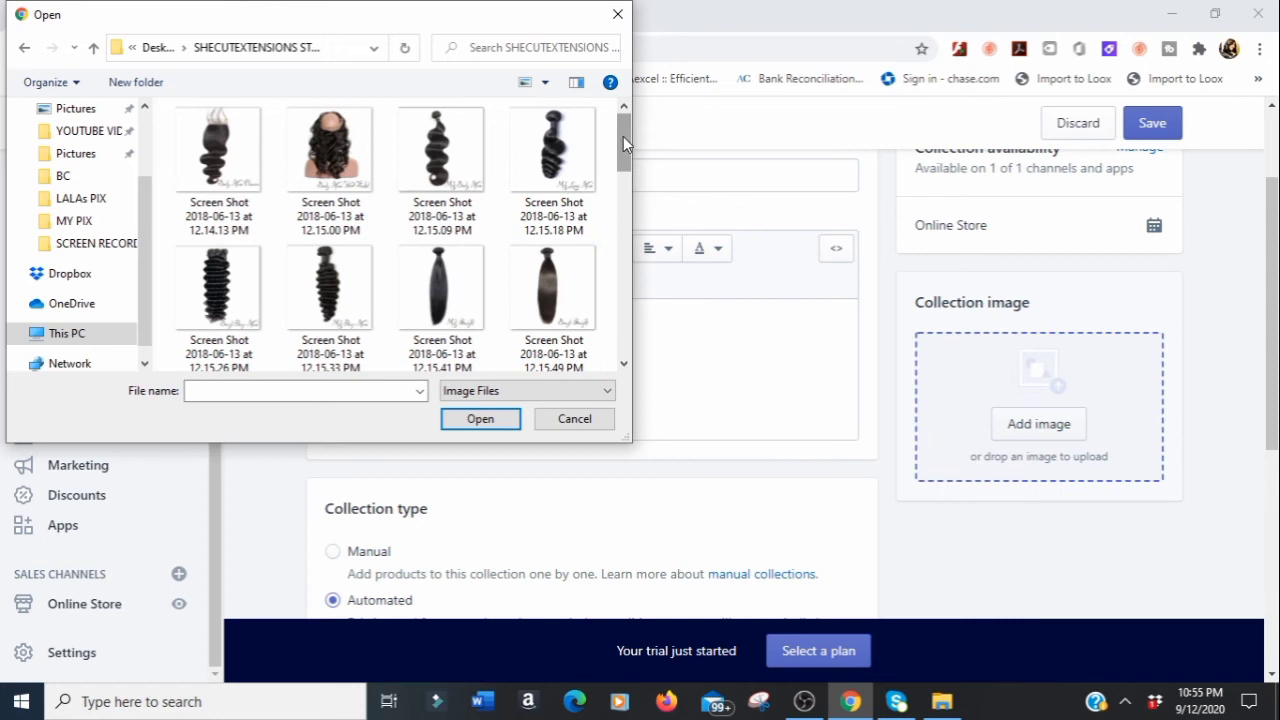
Look through the stock photos and upload the Mink Body Wave picture "Screen Shot 2018-06-13 at 12.15.09 PM" as the collection image
{"action": "left_click_drag", "start_coordinate": [624, 138], "coordinate": [585, 145]}
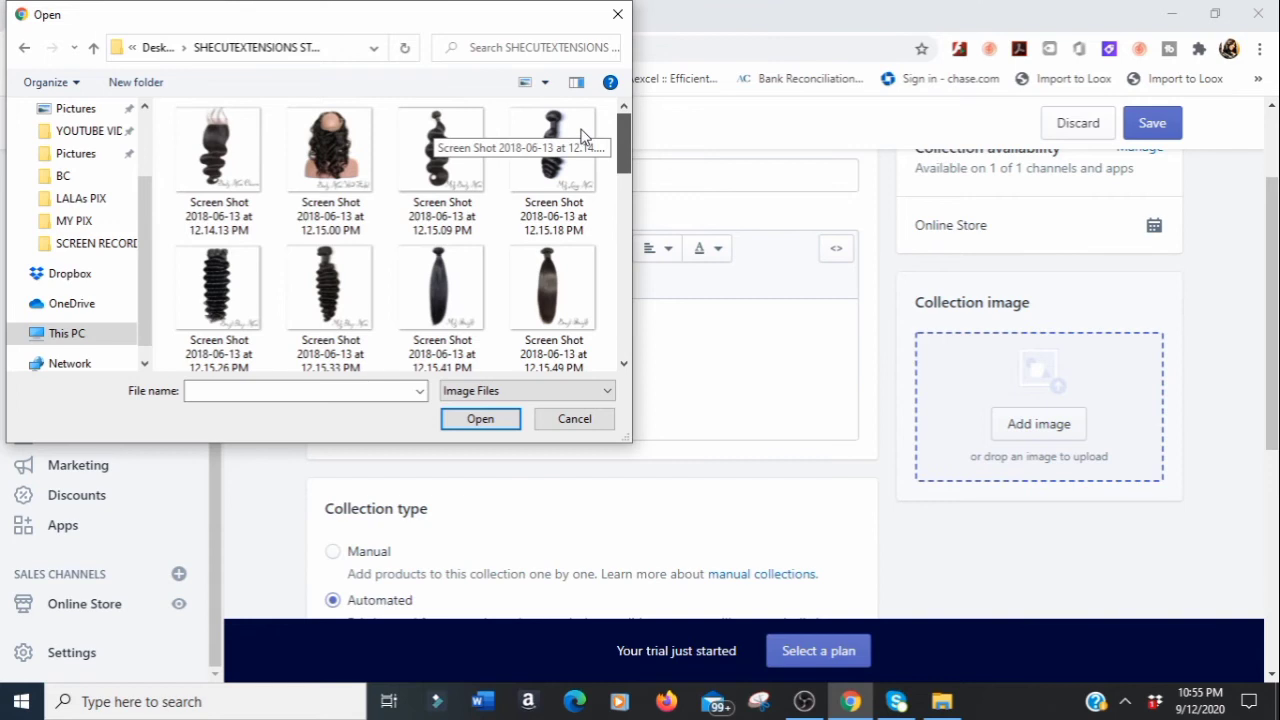
{"action": "left_click_drag", "start_coordinate": [583, 147], "coordinate": [557, 205]}
{"action": "scroll", "coordinate": [557, 205], "scroll_direction": "down", "scroll_amount": 2}
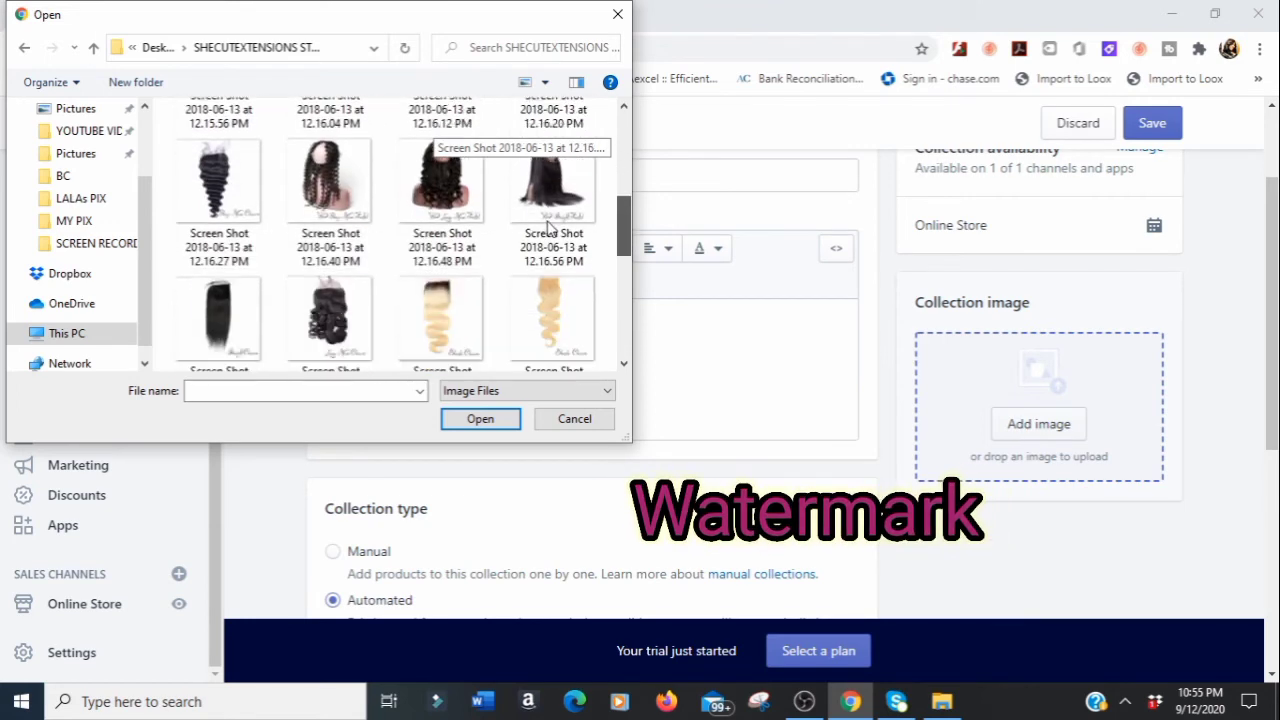
{"action": "scroll", "coordinate": [546, 230], "scroll_direction": "down", "scroll_amount": 6}
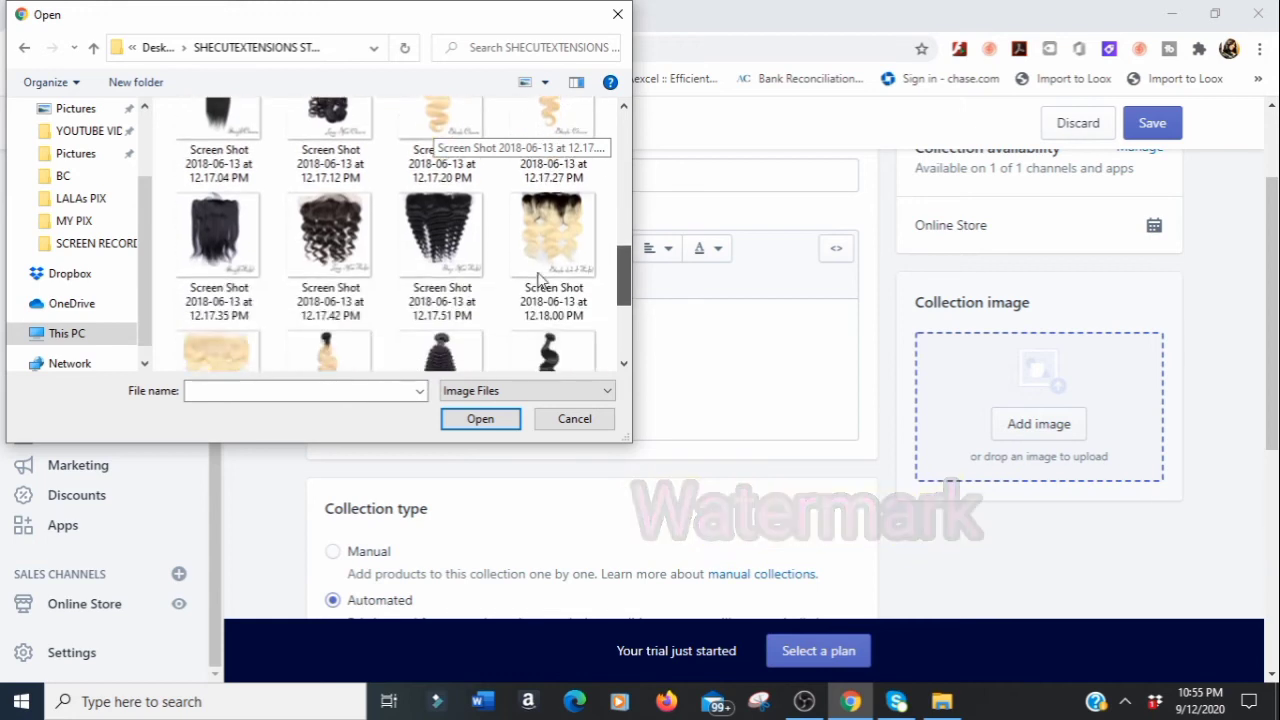
{"action": "scroll", "coordinate": [535, 291], "scroll_direction": "down", "scroll_amount": 3}
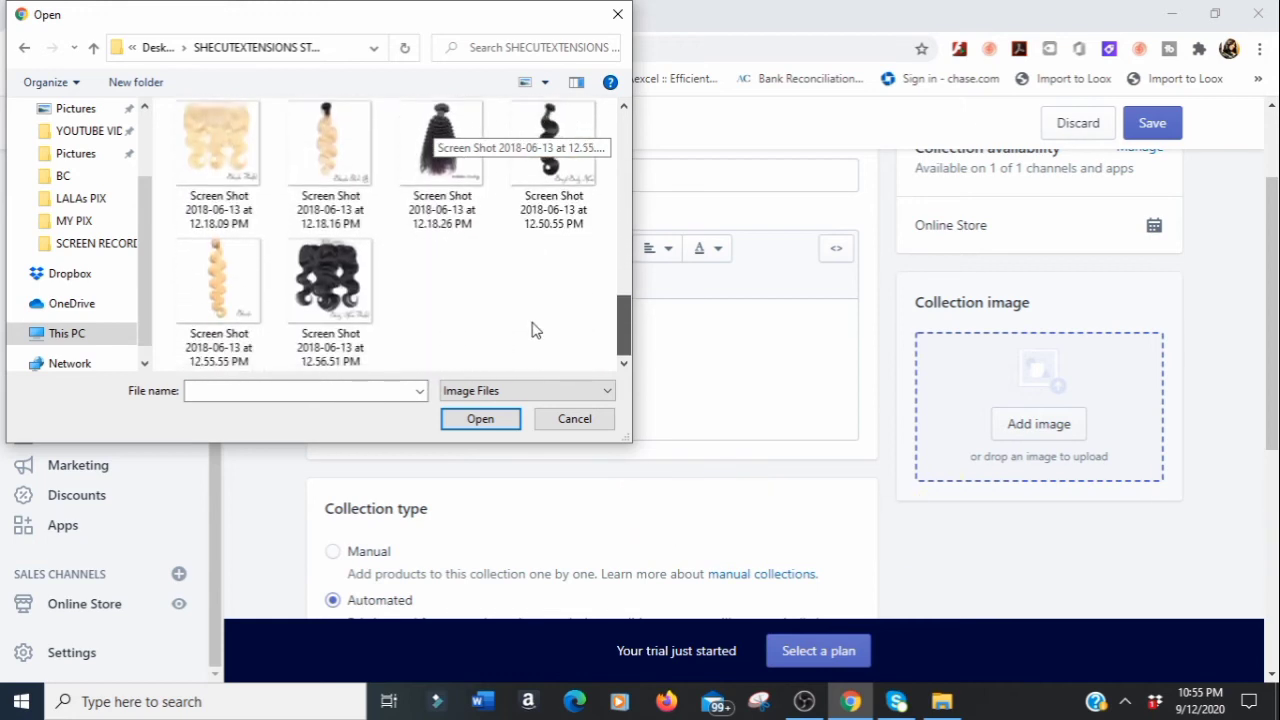
{"action": "scroll", "coordinate": [527, 340], "scroll_direction": "up", "scroll_amount": 5}
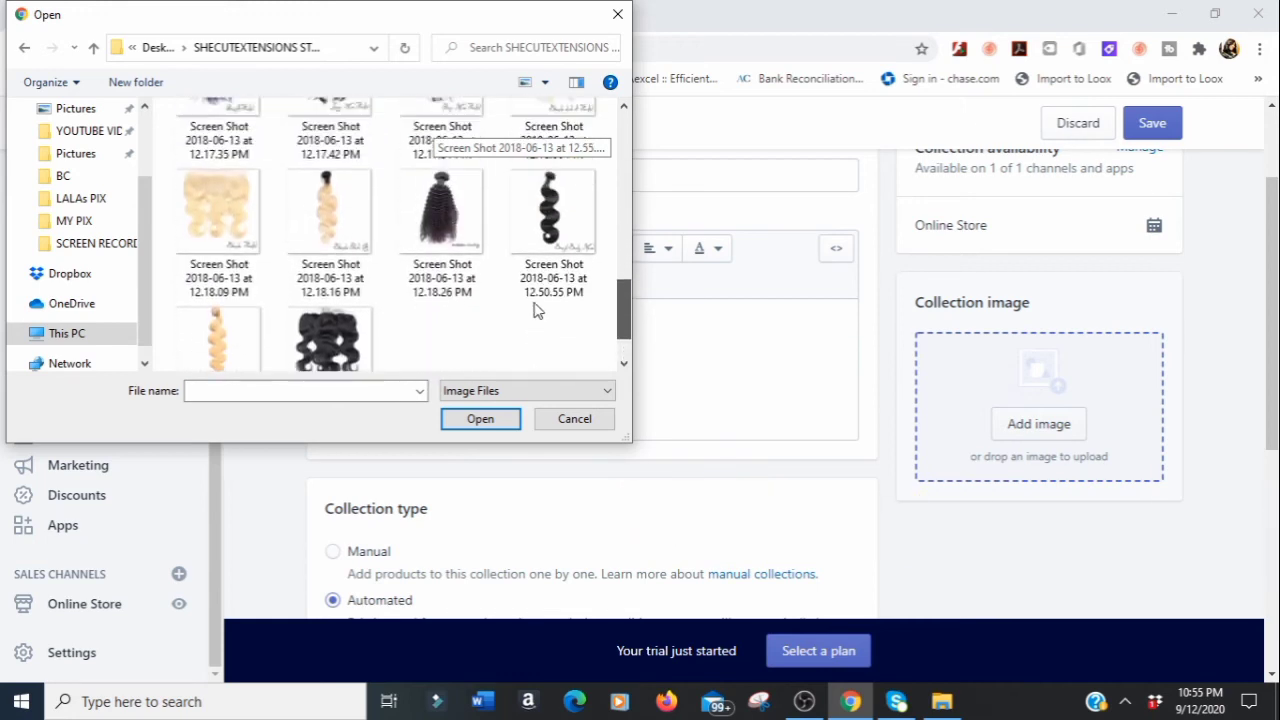
{"action": "scroll", "coordinate": [548, 275], "scroll_direction": "up", "scroll_amount": 8}
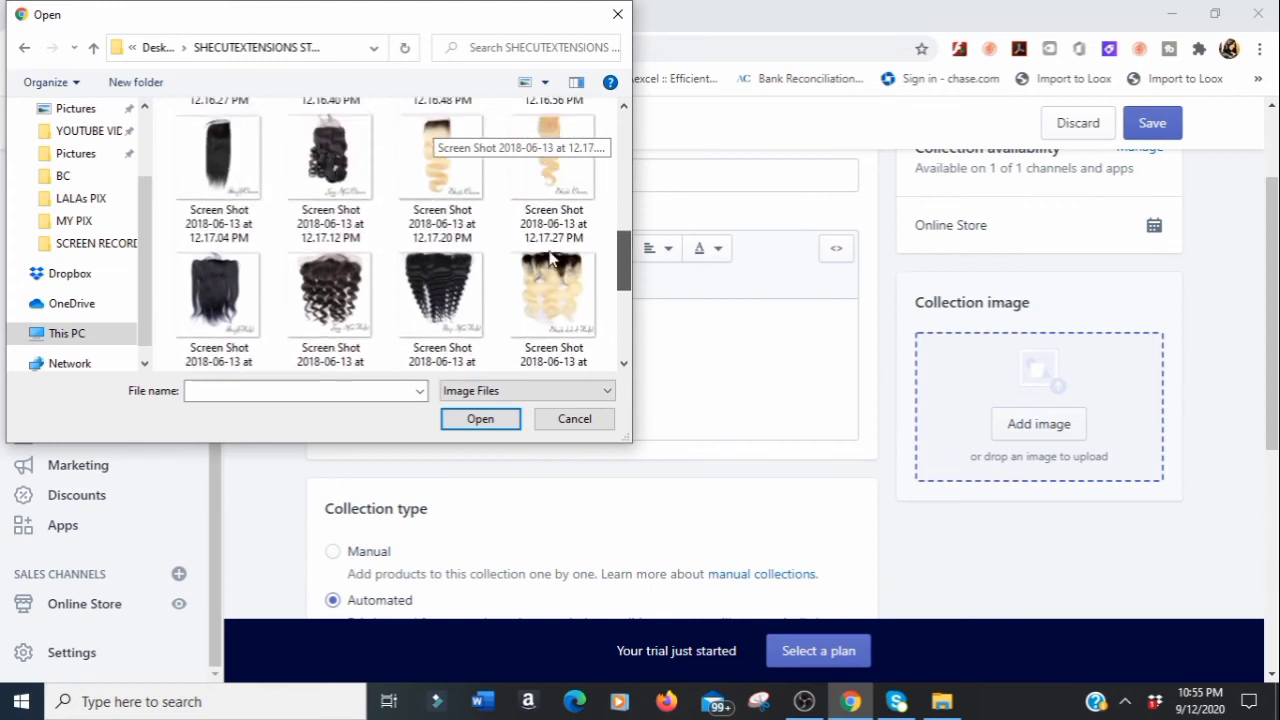
{"action": "scroll", "coordinate": [547, 150], "scroll_direction": "up", "scroll_amount": 2}
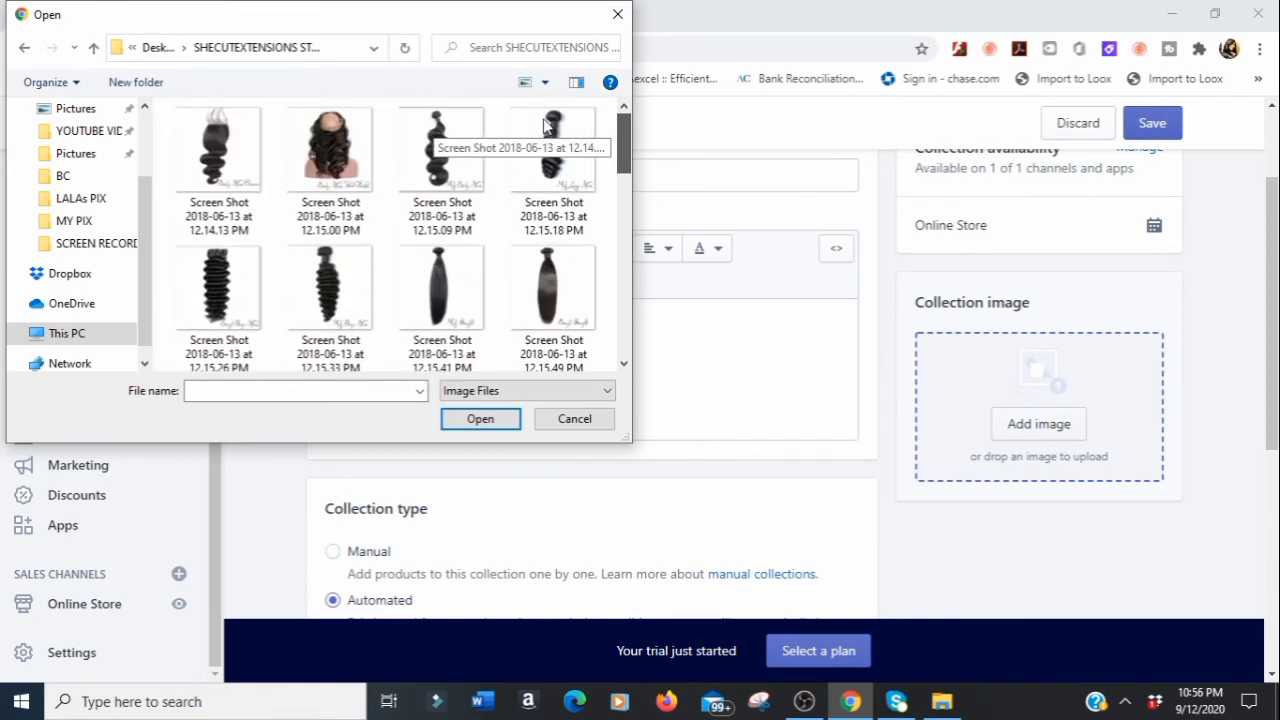
{"action": "left_click", "coordinate": [450, 147]}
{"action": "double_click", "coordinate": [450, 147]}
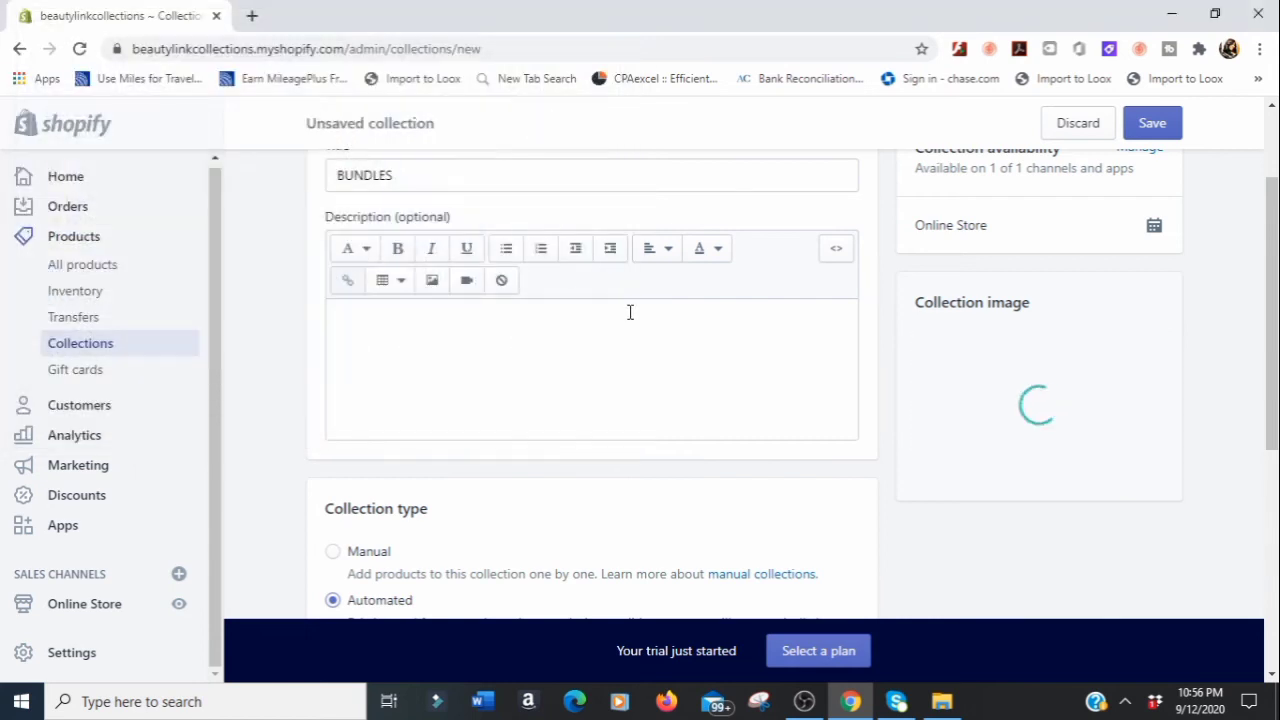
Set the collection type to Manual, enter the description "Our hair is 100% human hair." and save the BUNDLES collection
{"action": "left_click_drag", "start_coordinate": [1265, 325], "coordinate": [1272, 447]}
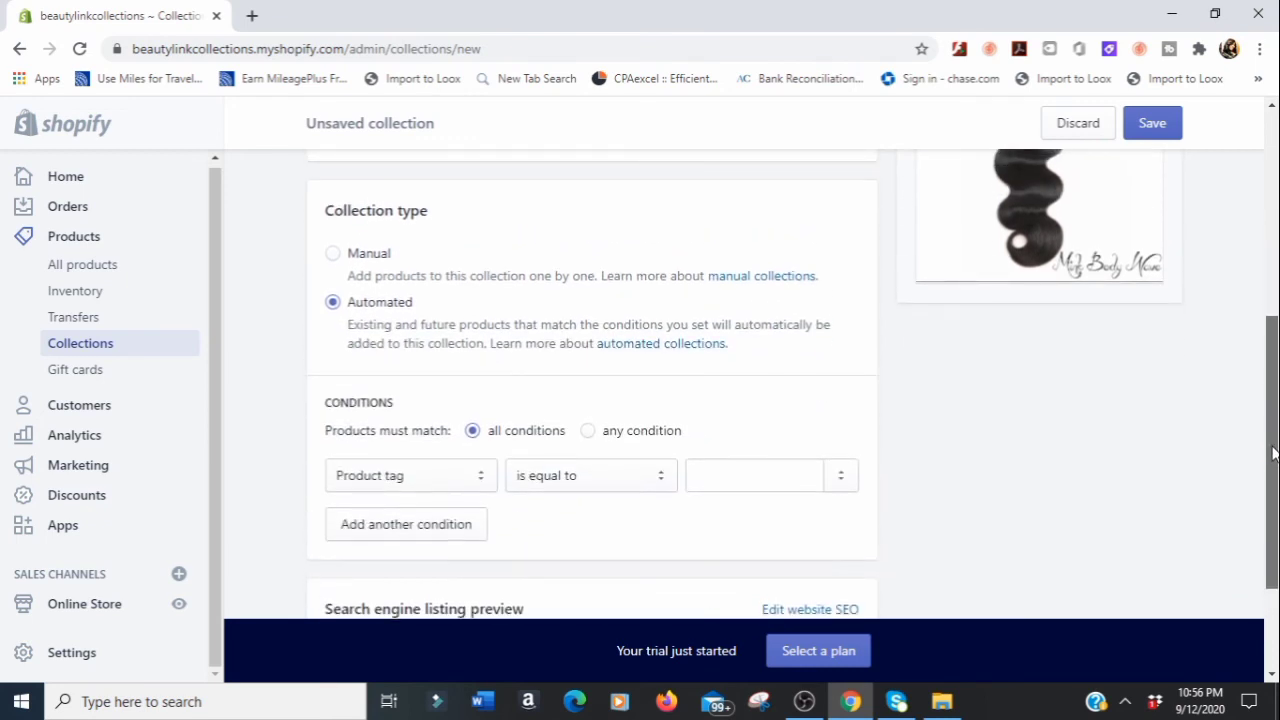
{"action": "left_click", "coordinate": [332, 254]}
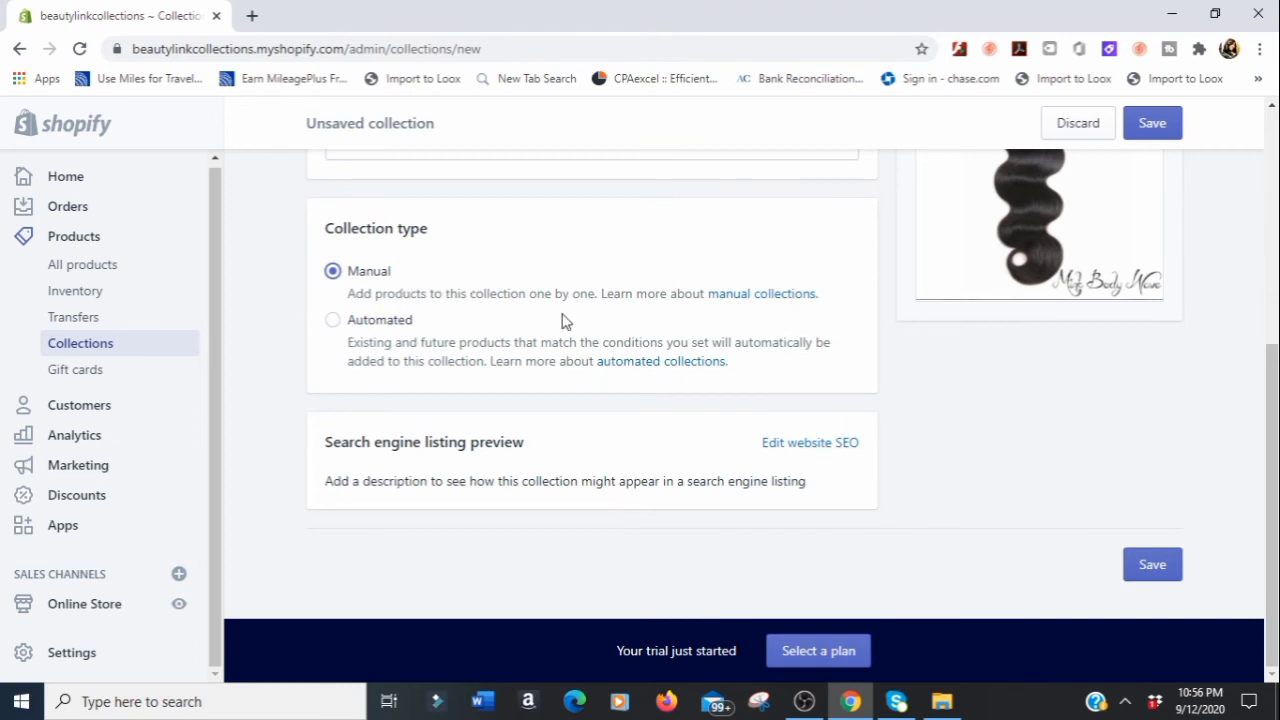
{"action": "scroll", "coordinate": [980, 452], "scroll_direction": "up", "scroll_amount": 5}
{"action": "left_click", "coordinate": [395, 459]}
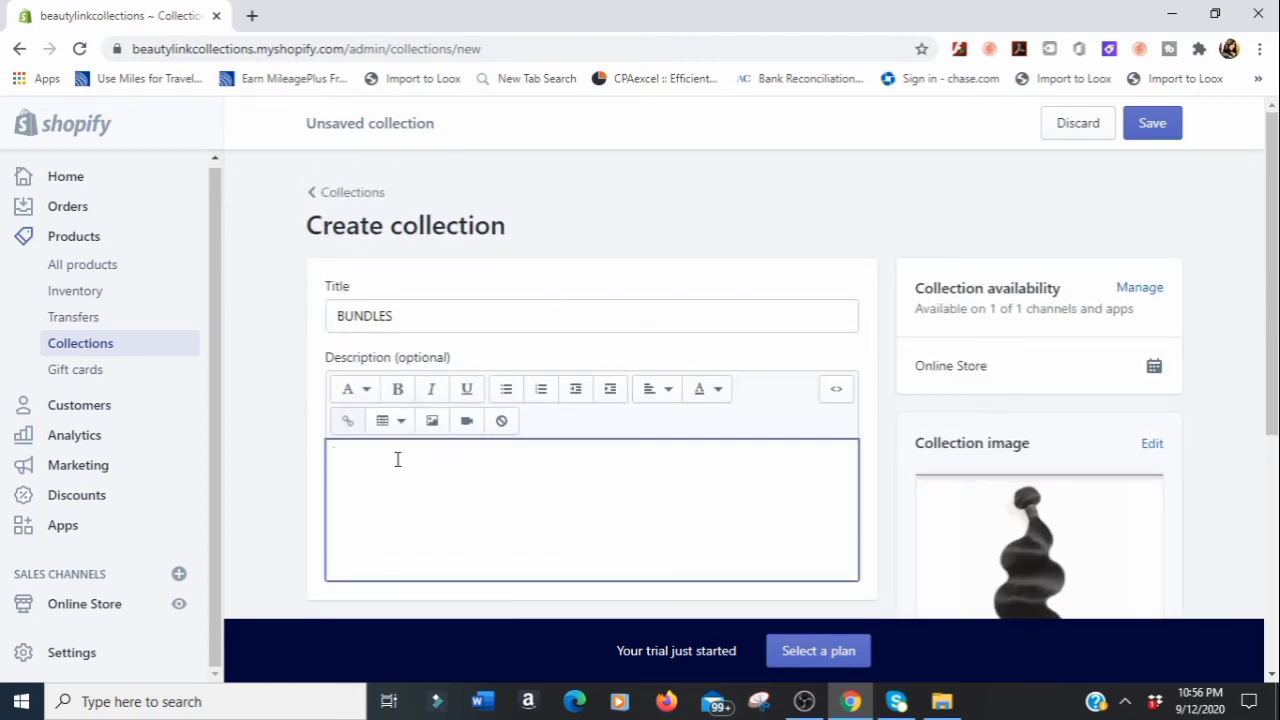
{"action": "type", "text": "Our hair is 100% human hair."}
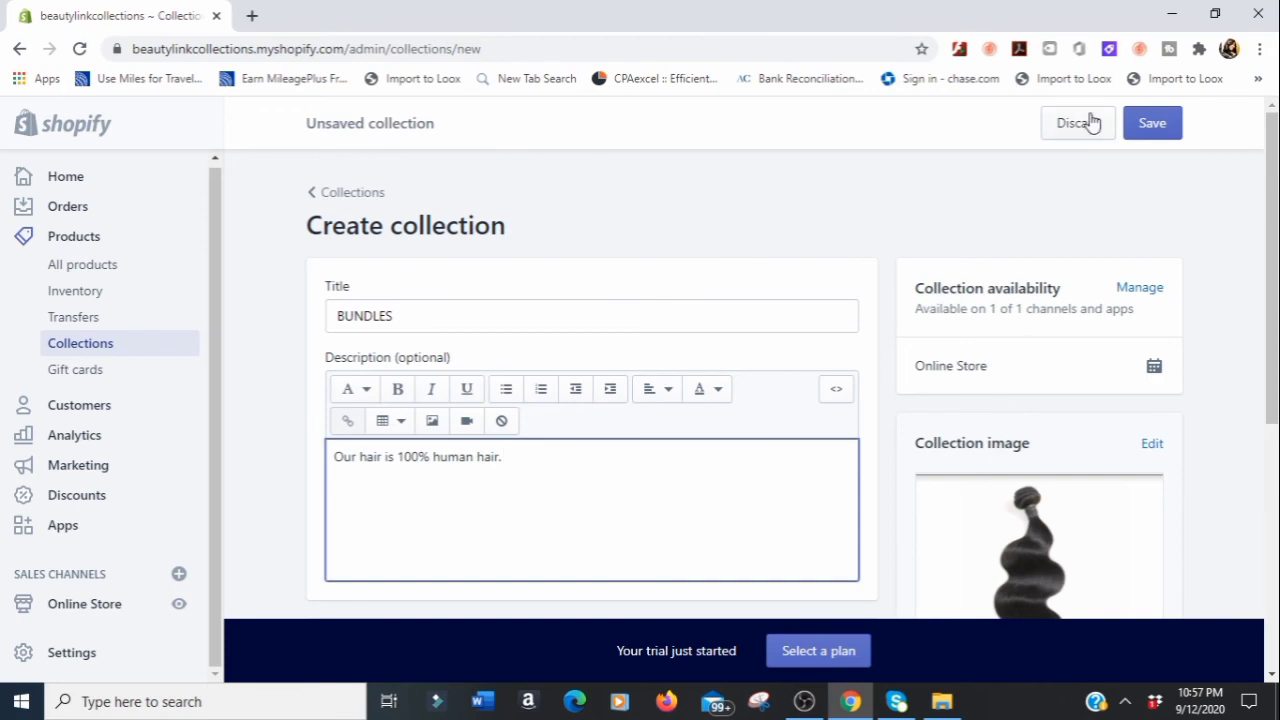
{"action": "left_click", "coordinate": [1155, 125]}
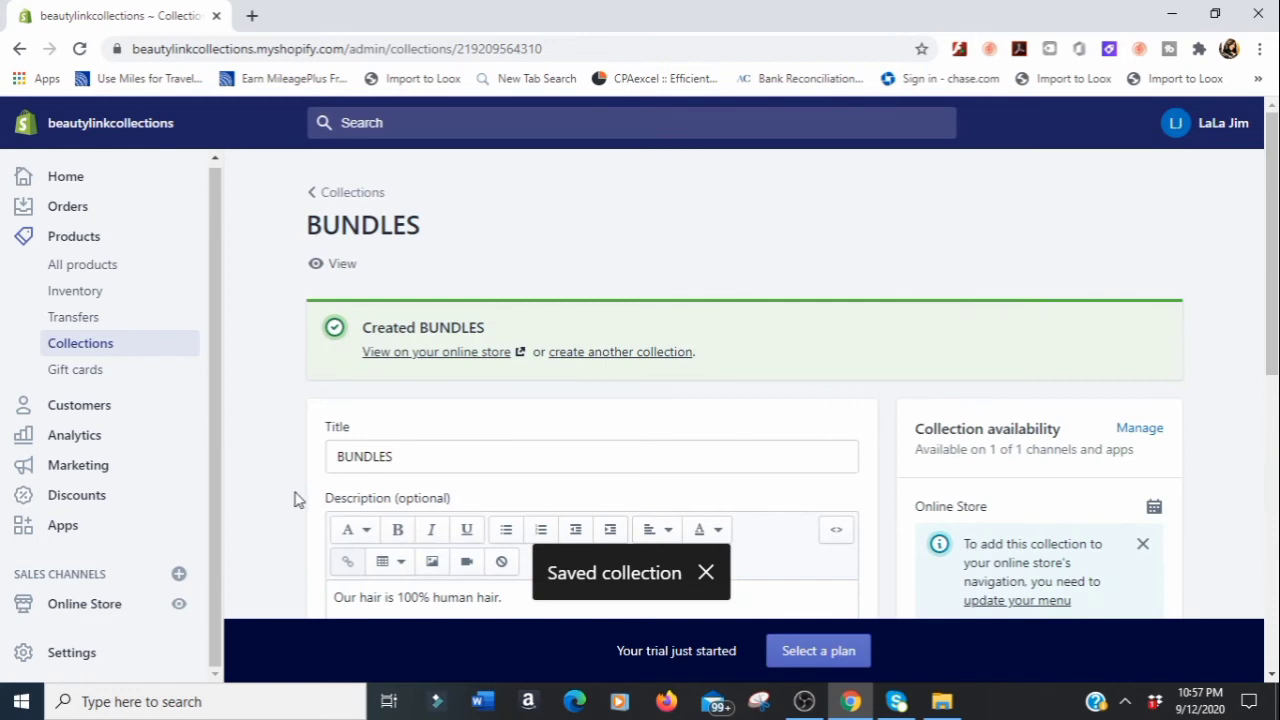
Return to the collections list, start another new collection and title it "FRONTALS"
{"action": "left_click", "coordinate": [314, 199]}
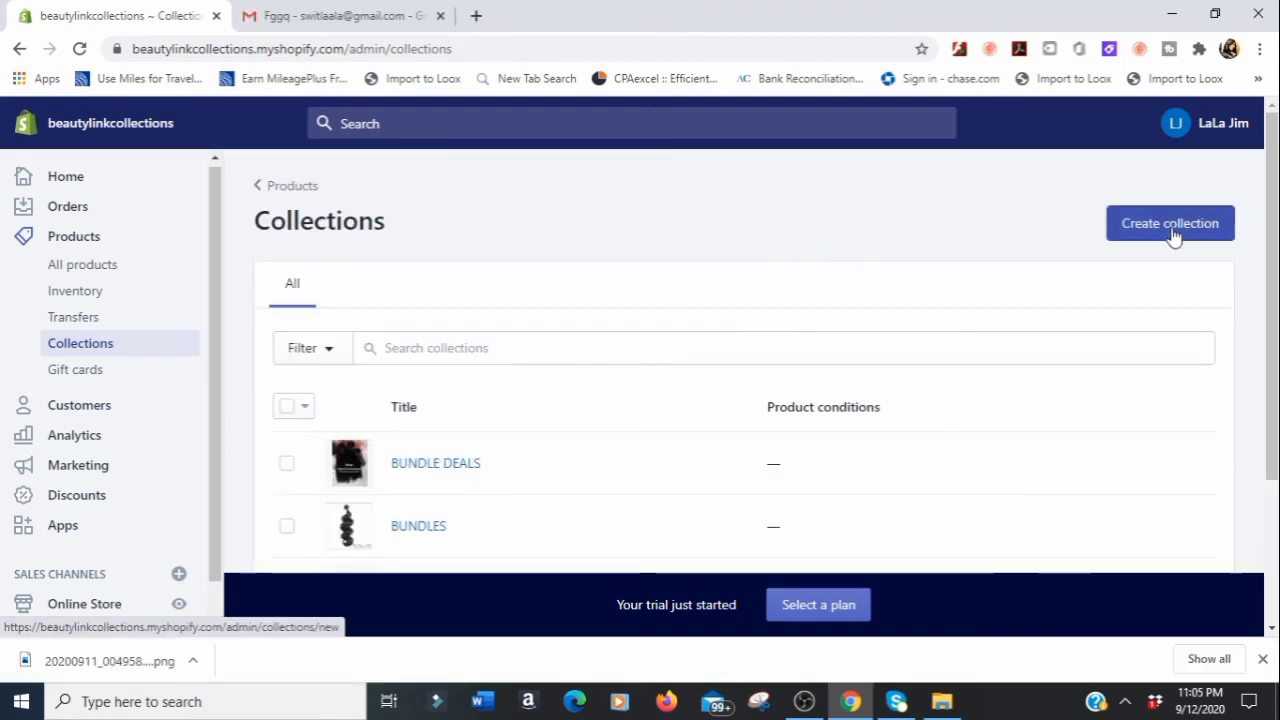
{"action": "left_click", "coordinate": [1171, 233]}
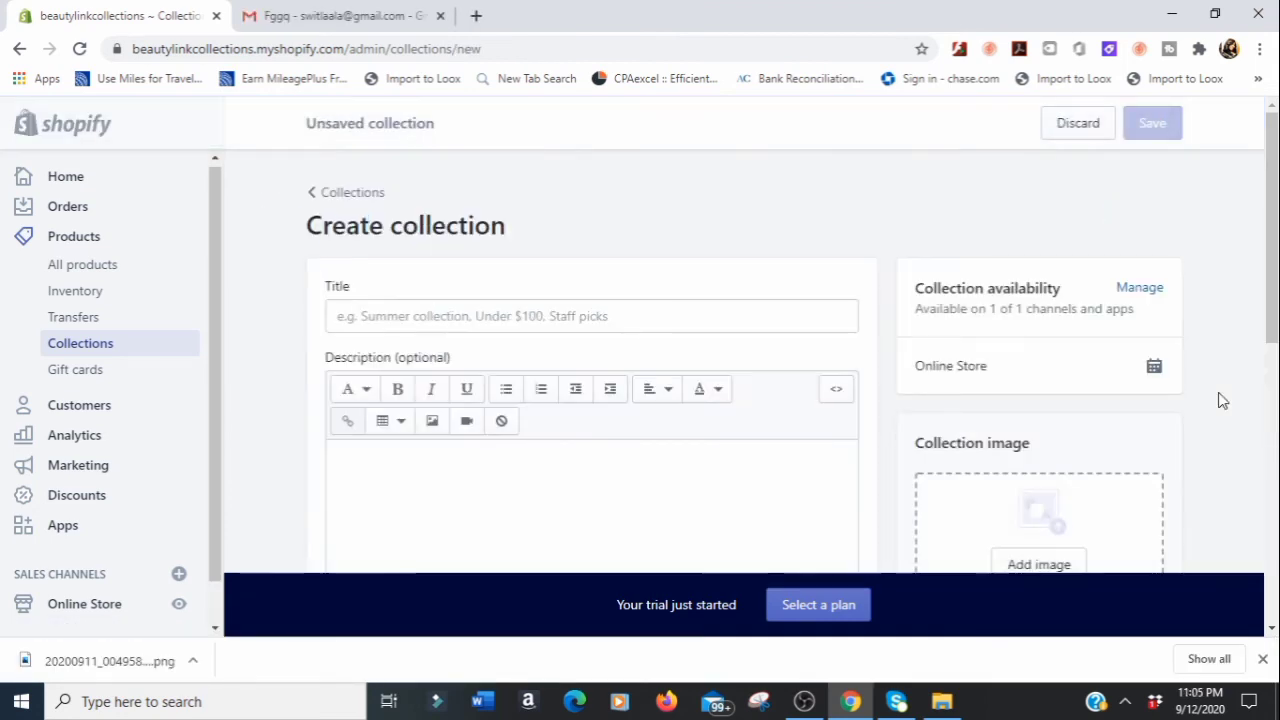
{"action": "left_click", "coordinate": [616, 318]}
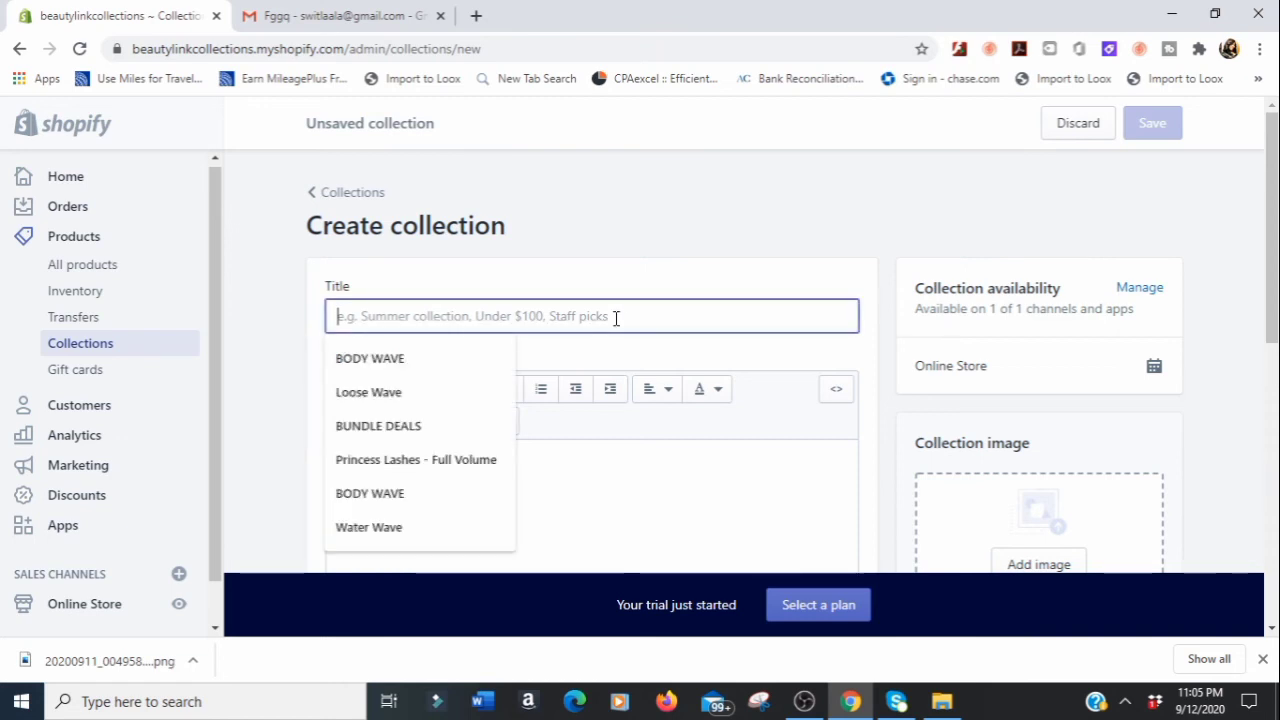
{"action": "type", "text": "FRONTALS"}
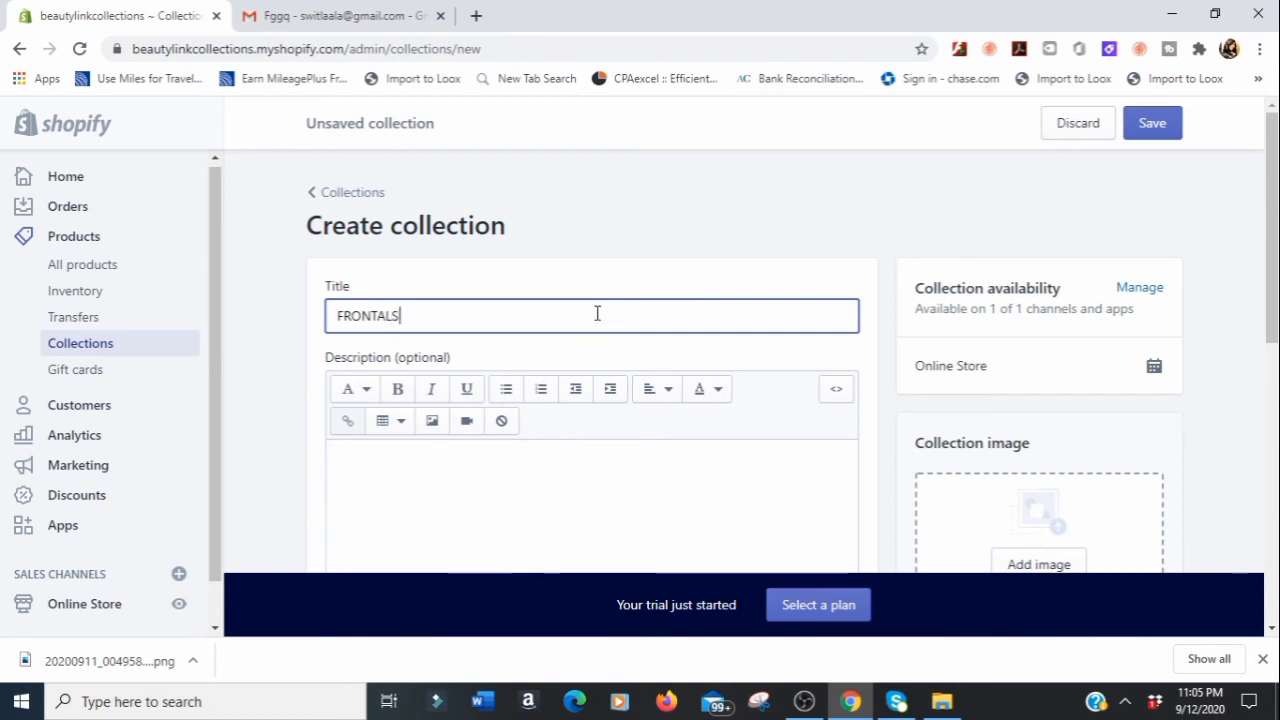
{"action": "left_click", "coordinate": [528, 510]}
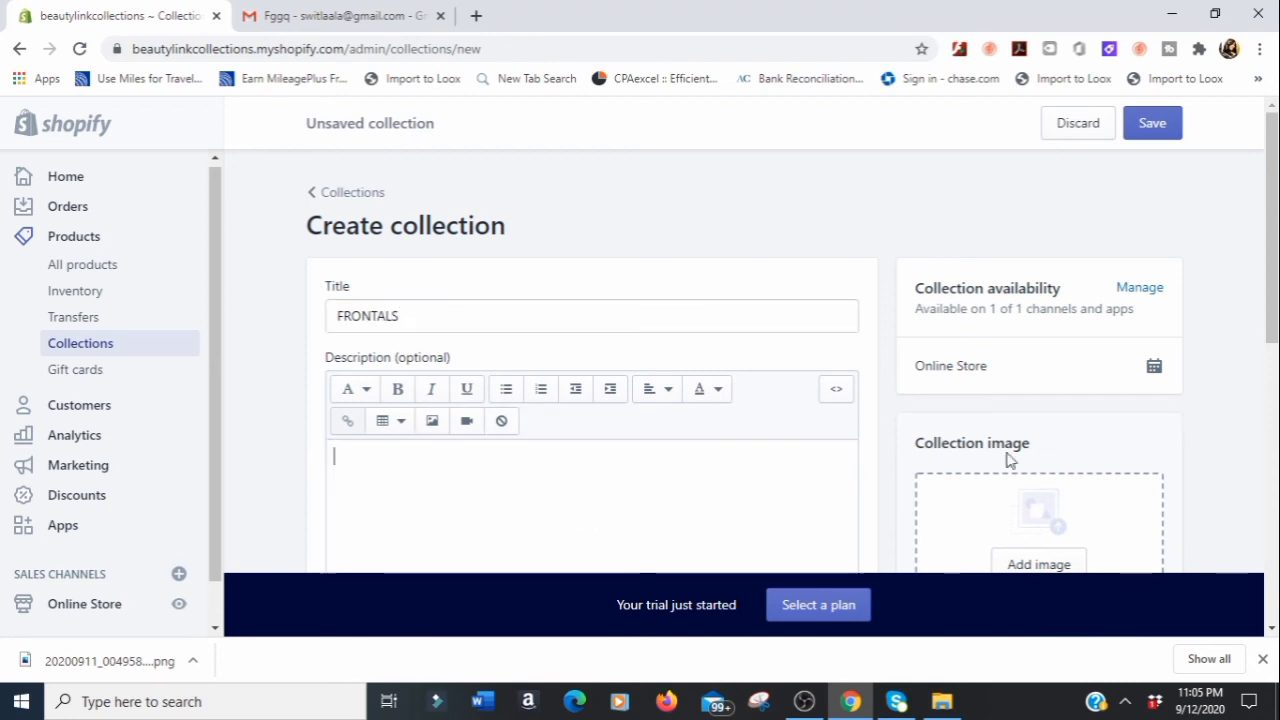
Upload the Deep Wave Frontal picture from the Desktop's SHECUTEXTENSIONS STOCK PHOTOS folder as the FRONTALS collection image
{"action": "left_click_drag", "start_coordinate": [1275, 305], "coordinate": [1275, 368]}
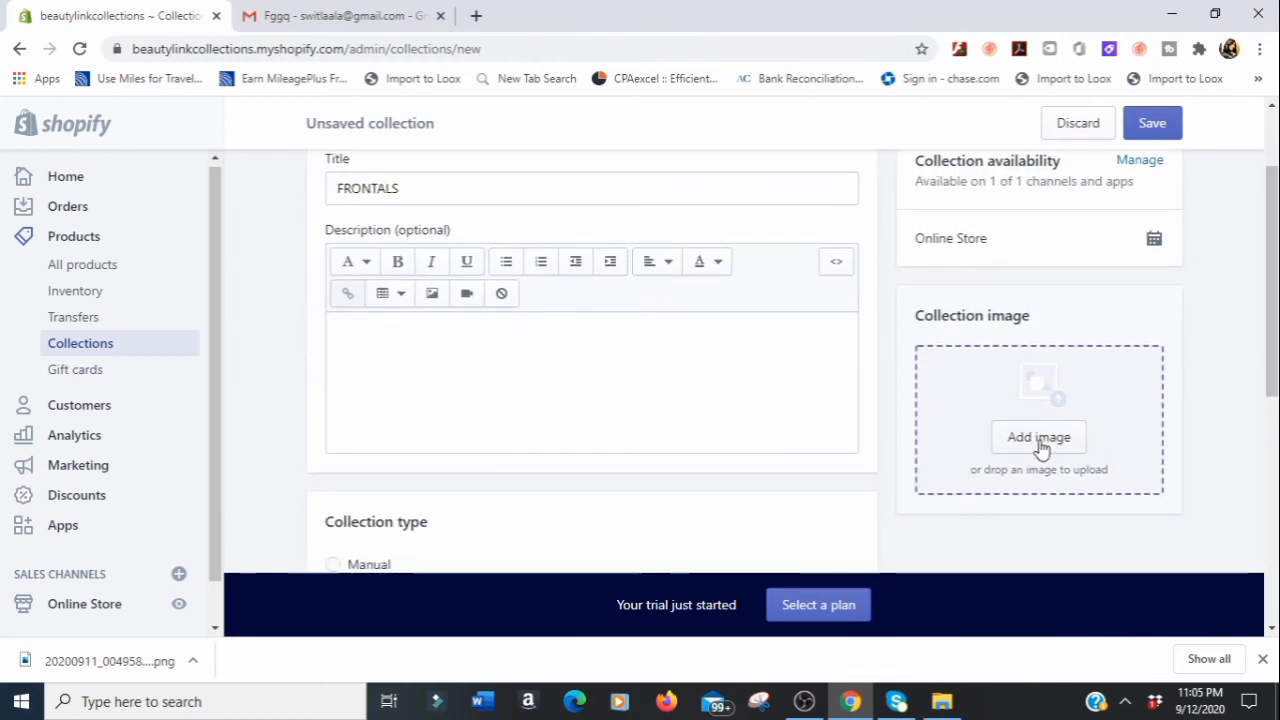
{"action": "left_click", "coordinate": [1040, 446]}
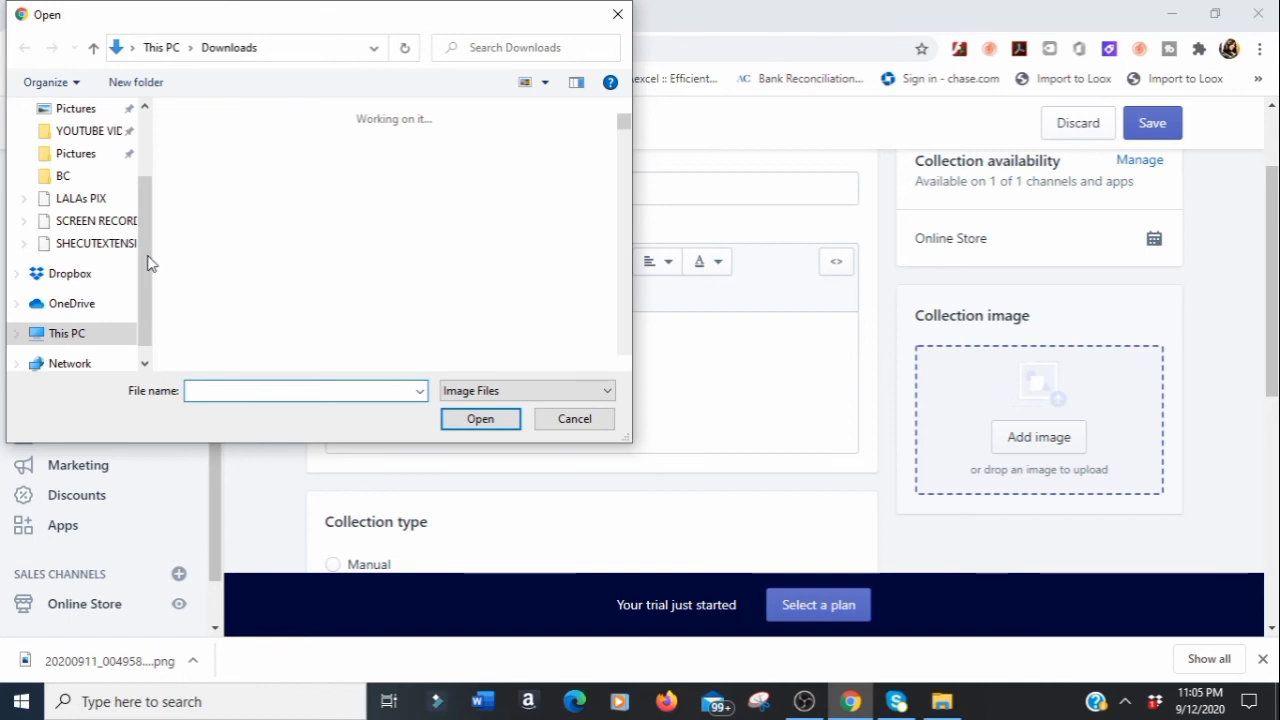
{"action": "left_click_drag", "start_coordinate": [150, 234], "coordinate": [150, 193]}
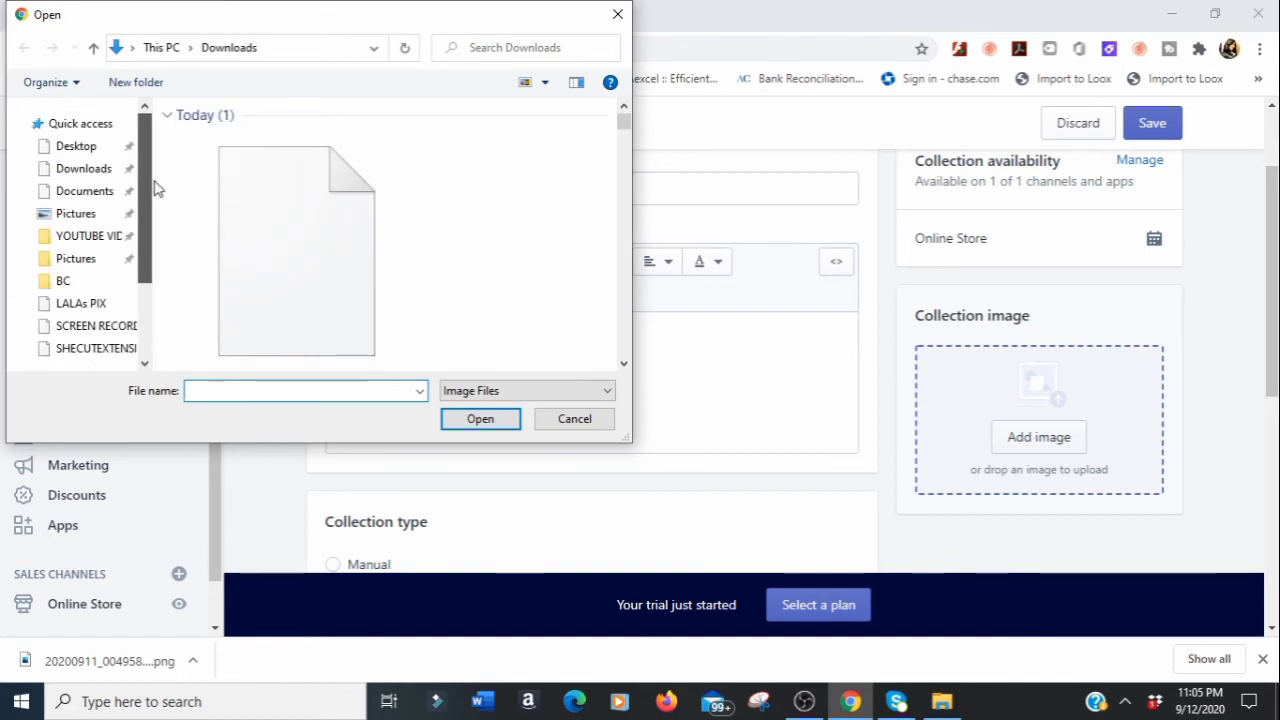
{"action": "left_click", "coordinate": [72, 148]}
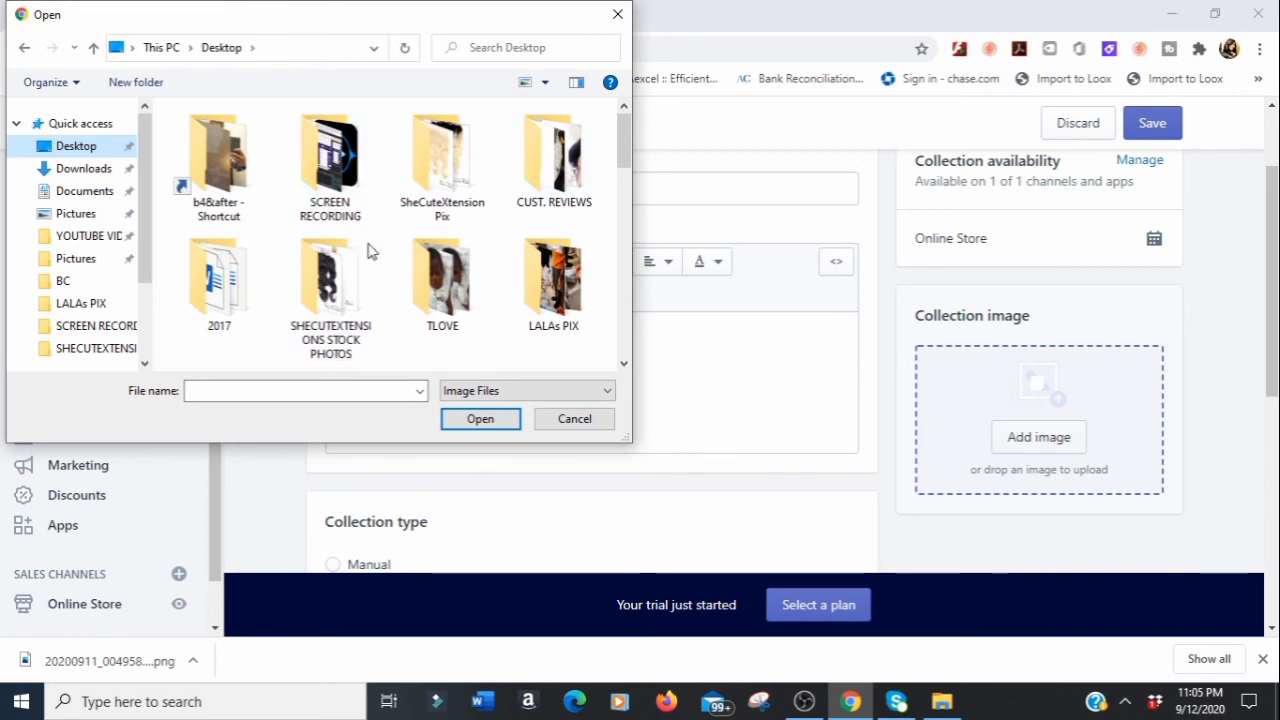
{"action": "left_click", "coordinate": [335, 285]}
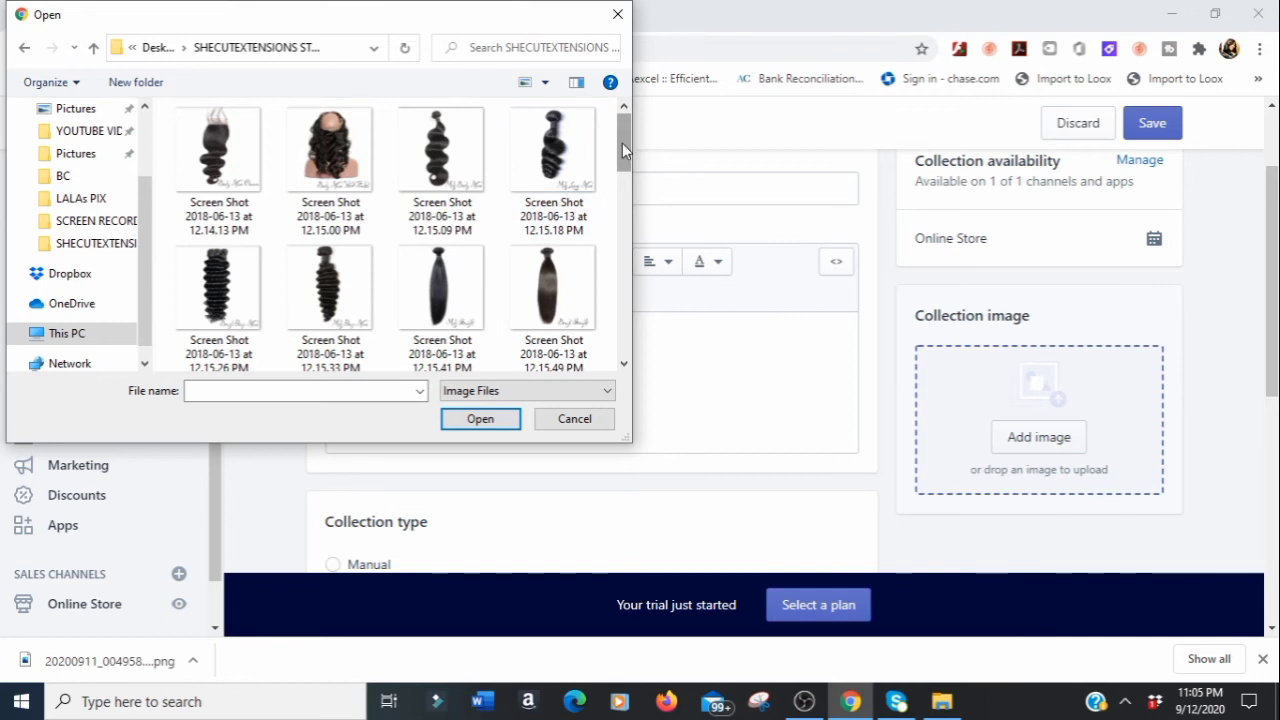
{"action": "left_click_drag", "start_coordinate": [622, 146], "coordinate": [617, 276]}
{"action": "double_click", "coordinate": [441, 300]}
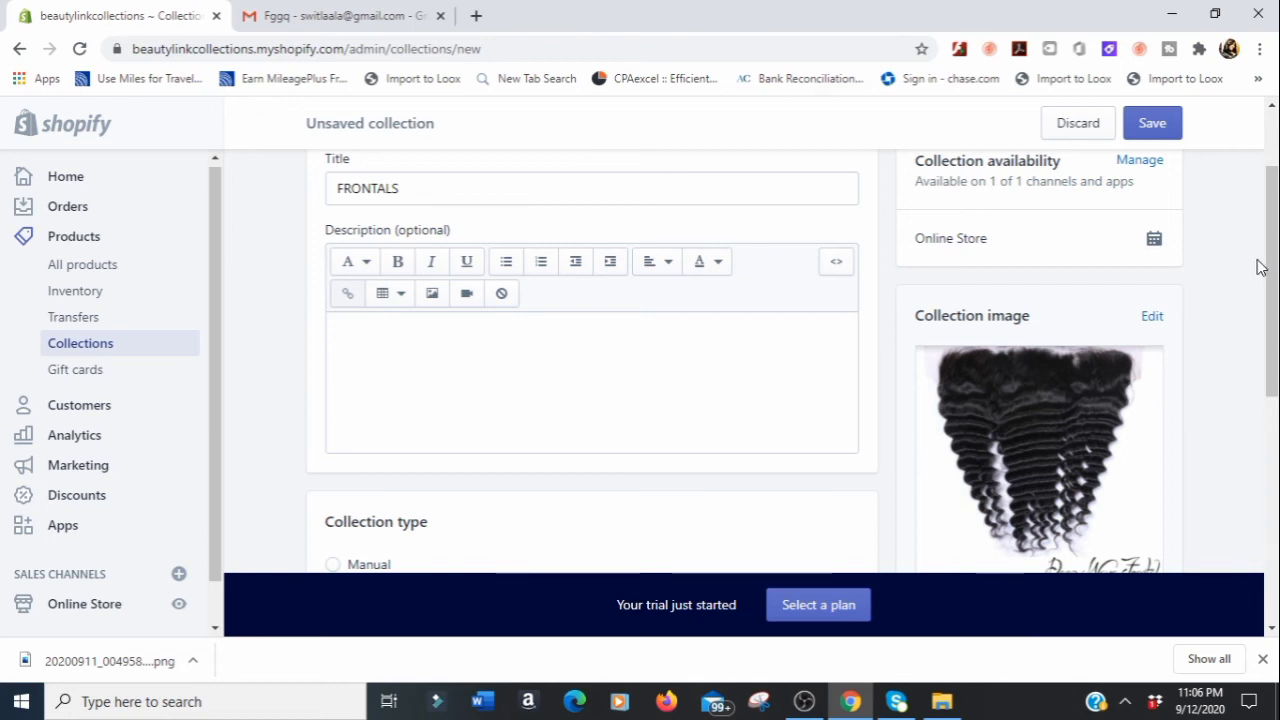
Save FRONTALS as a manual collection and return to the list of collections
{"action": "left_click_drag", "start_coordinate": [1270, 272], "coordinate": [1270, 385]}
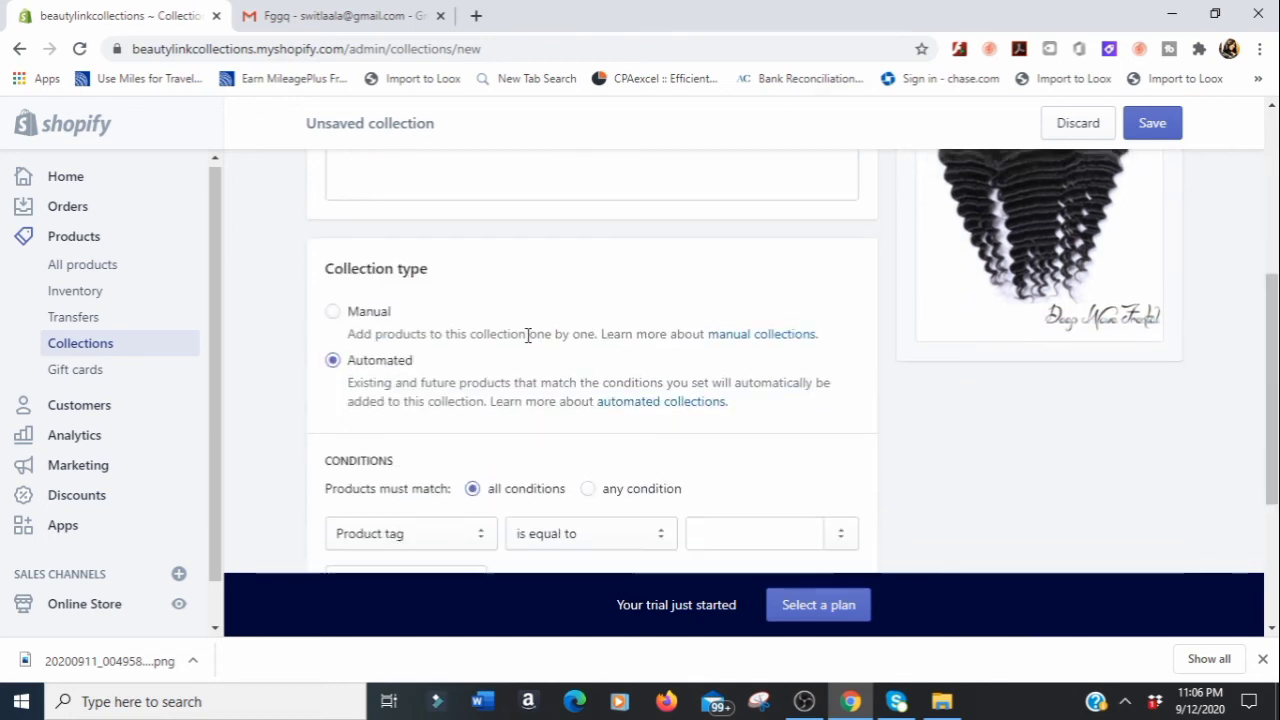
{"action": "left_click", "coordinate": [333, 312]}
{"action": "left_click_drag", "start_coordinate": [1271, 440], "coordinate": [1271, 251]}
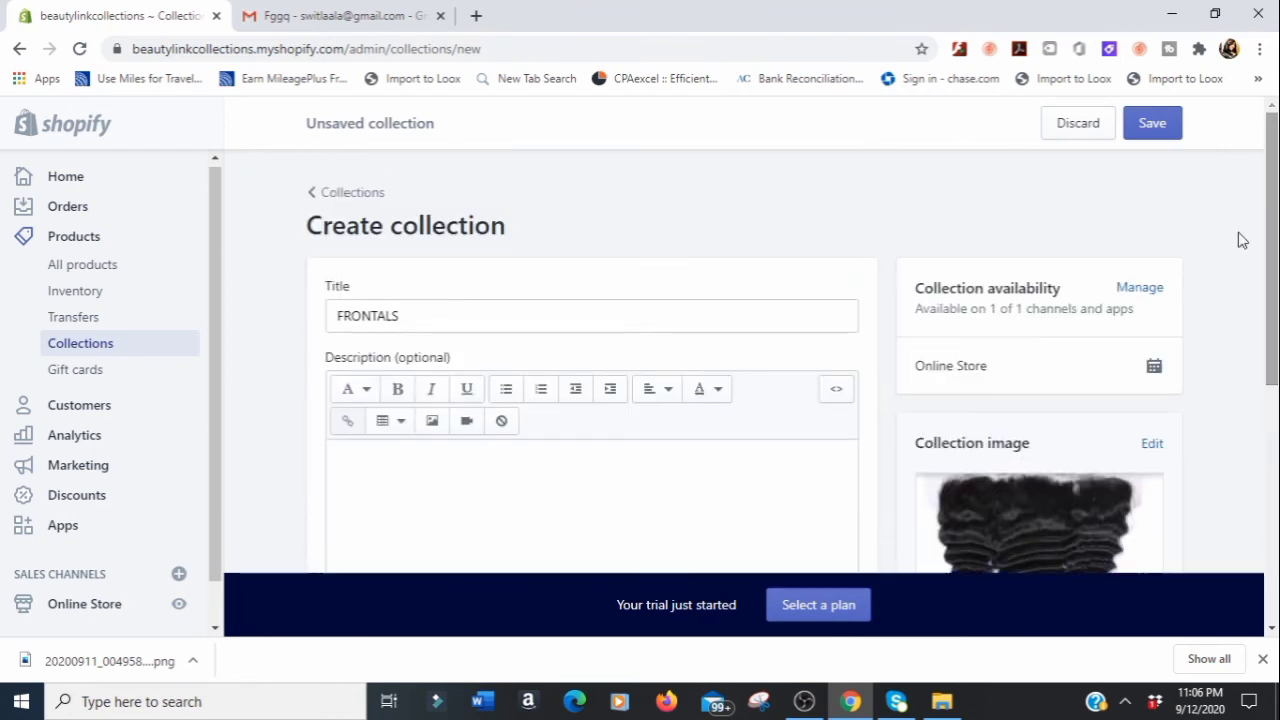
{"action": "left_click", "coordinate": [1157, 125]}
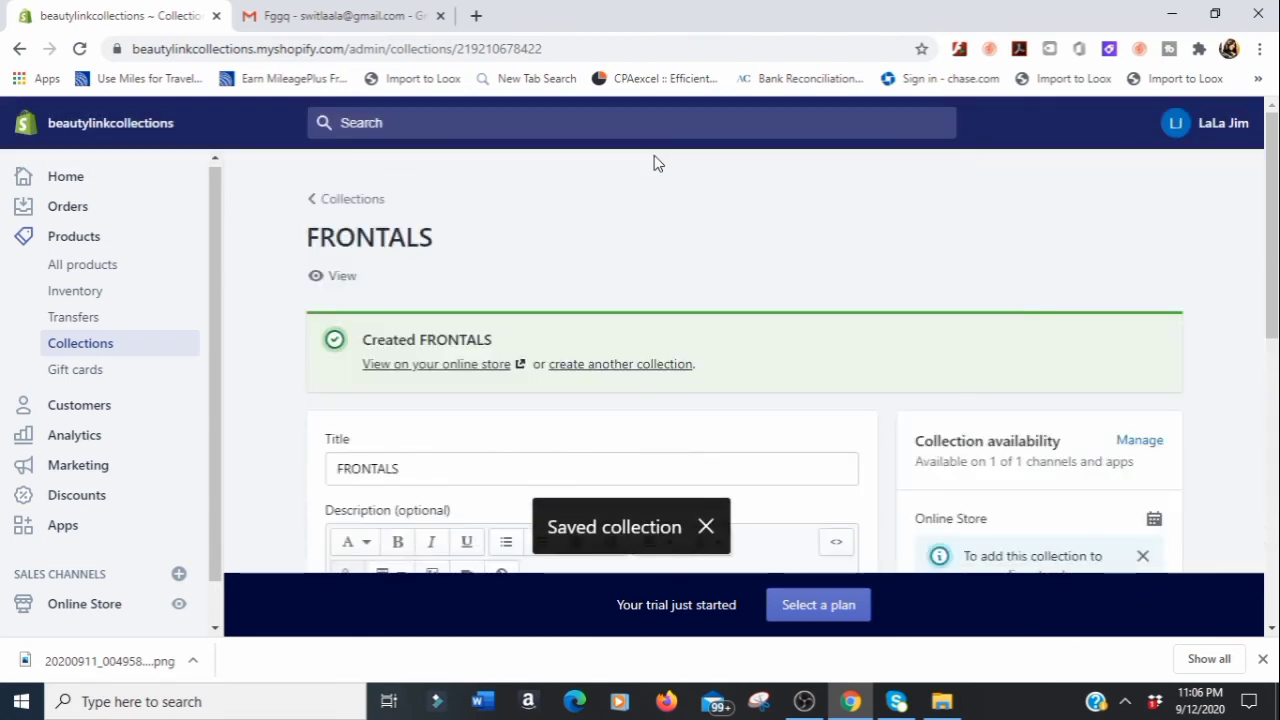
{"action": "left_click", "coordinate": [376, 210]}
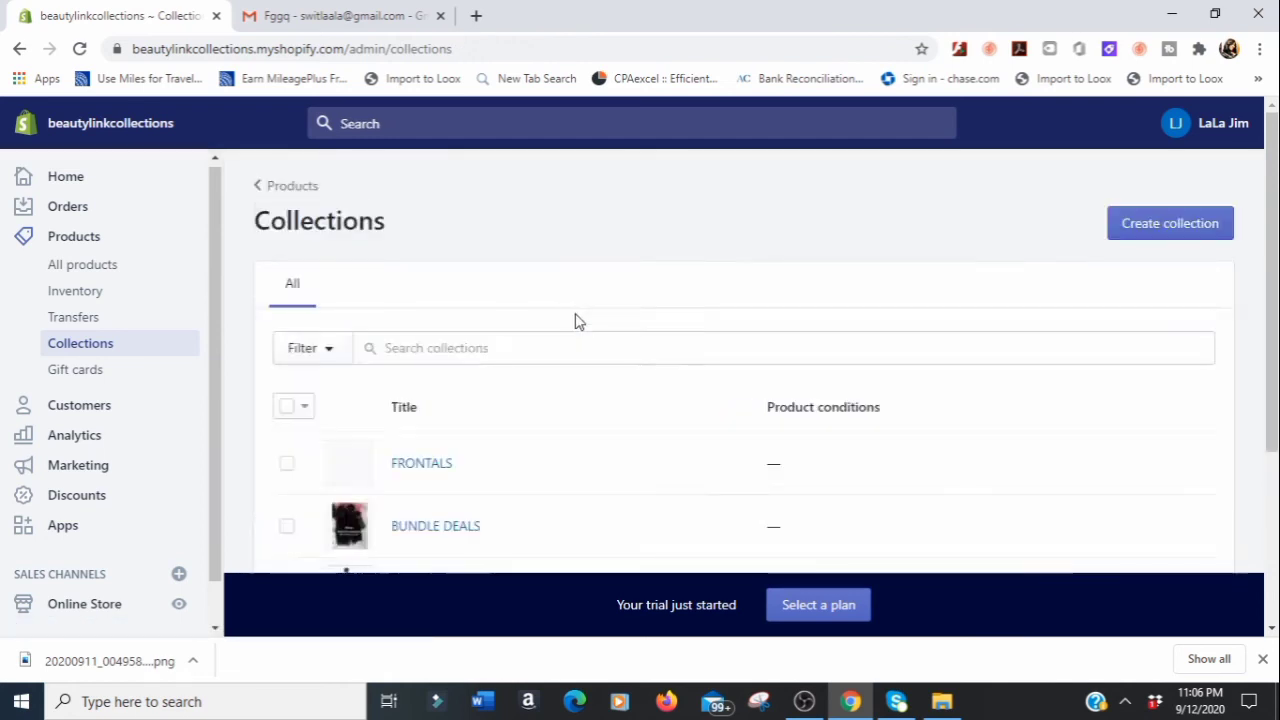
{"action": "key", "text": "alt+Left"}
{"action": "left_click", "coordinate": [1080, 355]}
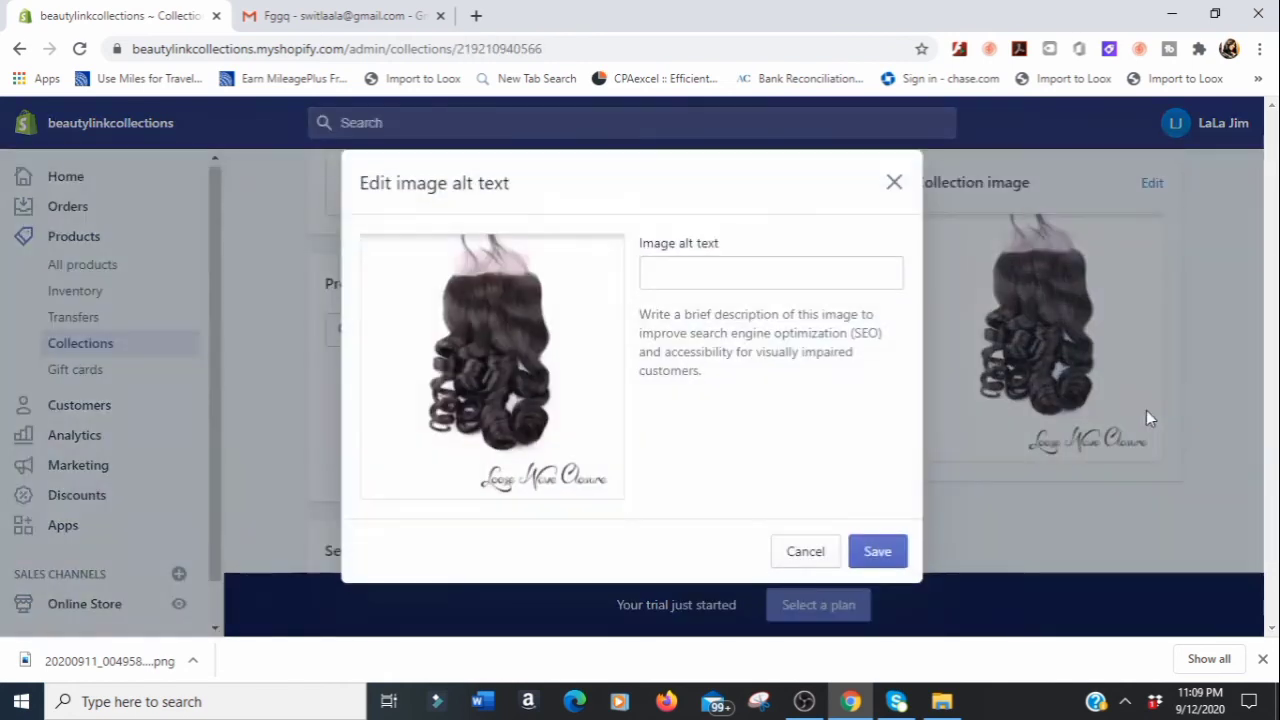
{"action": "left_click", "coordinate": [894, 184]}
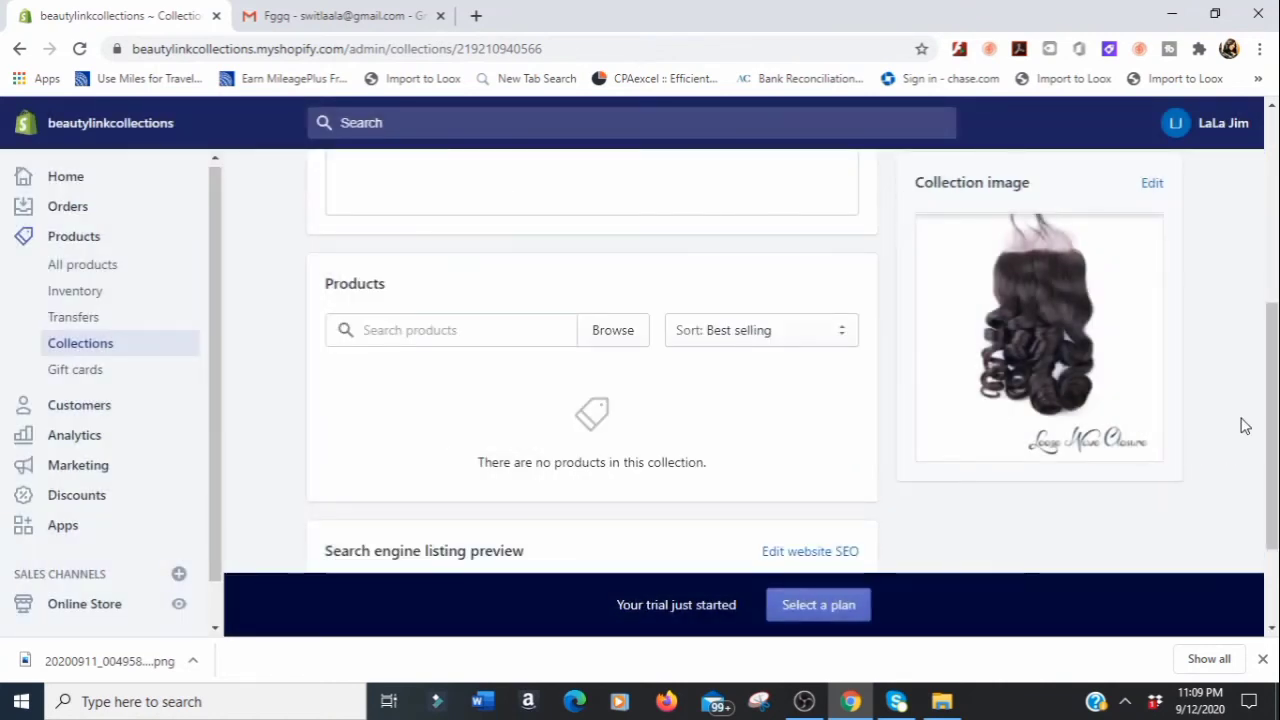
{"action": "mouse_move", "coordinate": [1268, 422]}
{"action": "left_mouse_down"}
{"action": "mouse_move", "coordinate": [1268, 240]}
{"action": "mouse_move", "coordinate": [1268, 402]}
{"action": "left_mouse_up"}
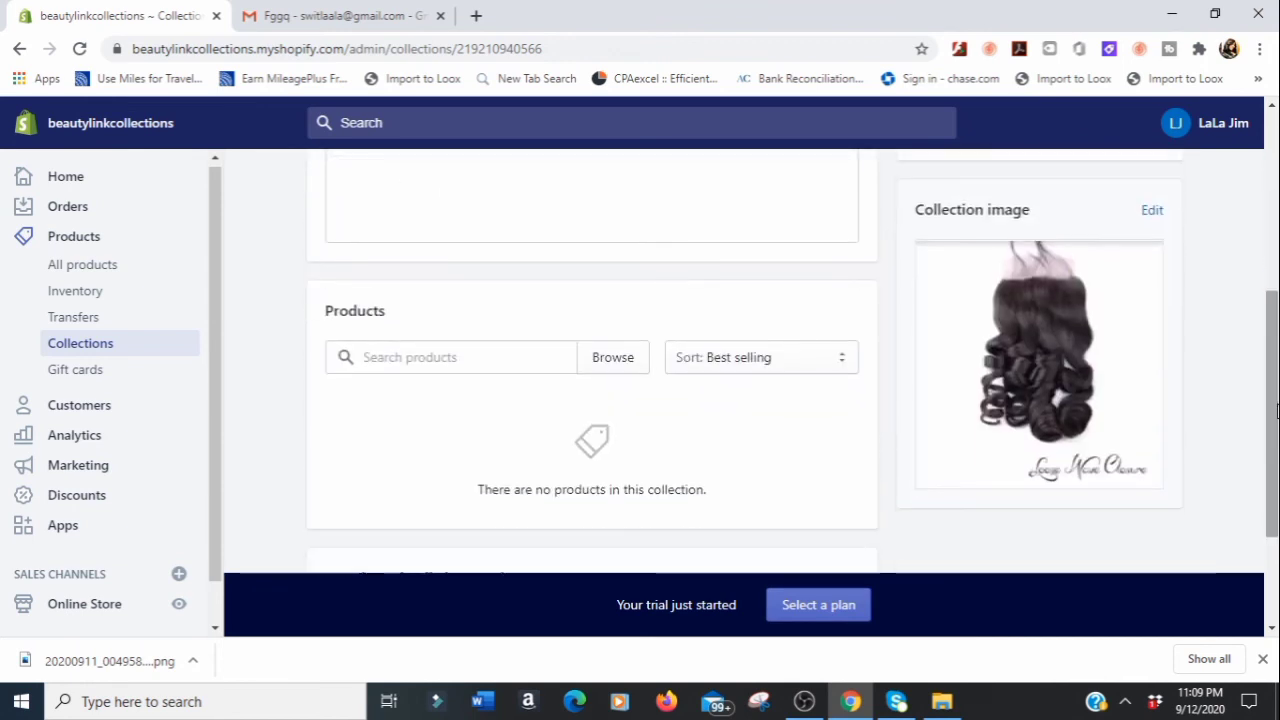
Go to the list of all products, start adding a new product and title it "Bundles"
{"action": "left_click", "coordinate": [1022, 350]}
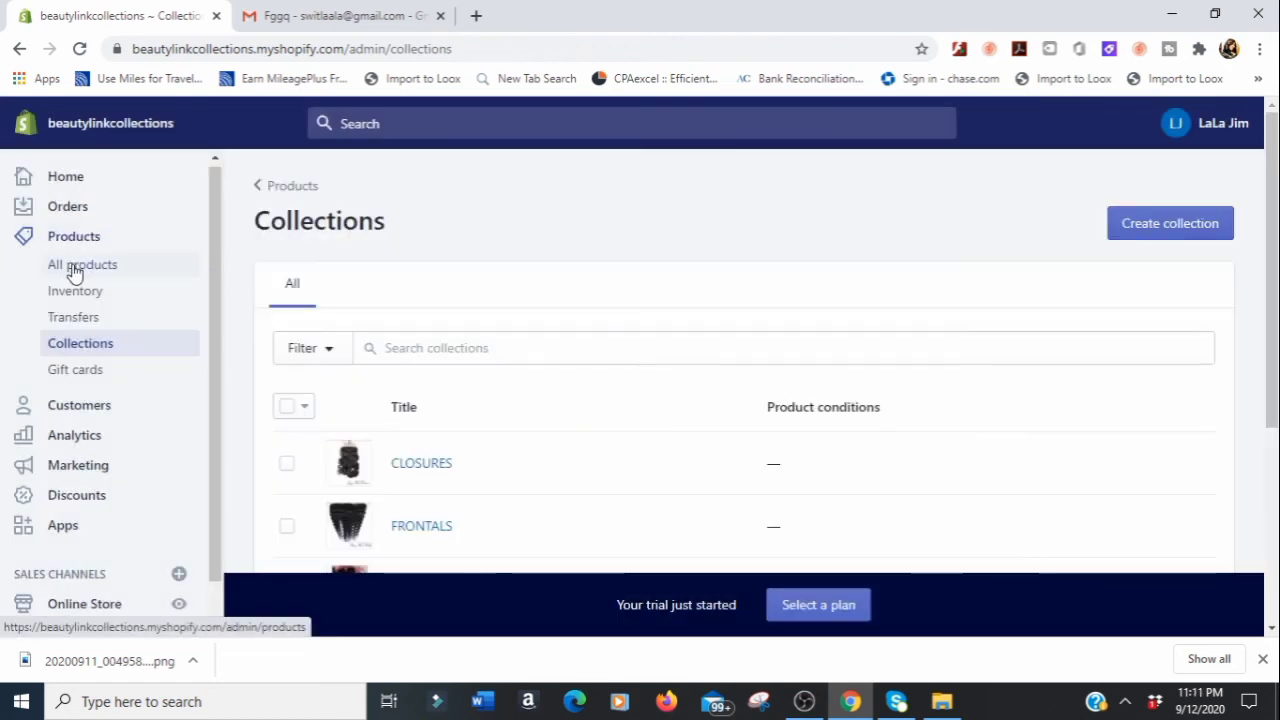
{"action": "left_click", "coordinate": [75, 273]}
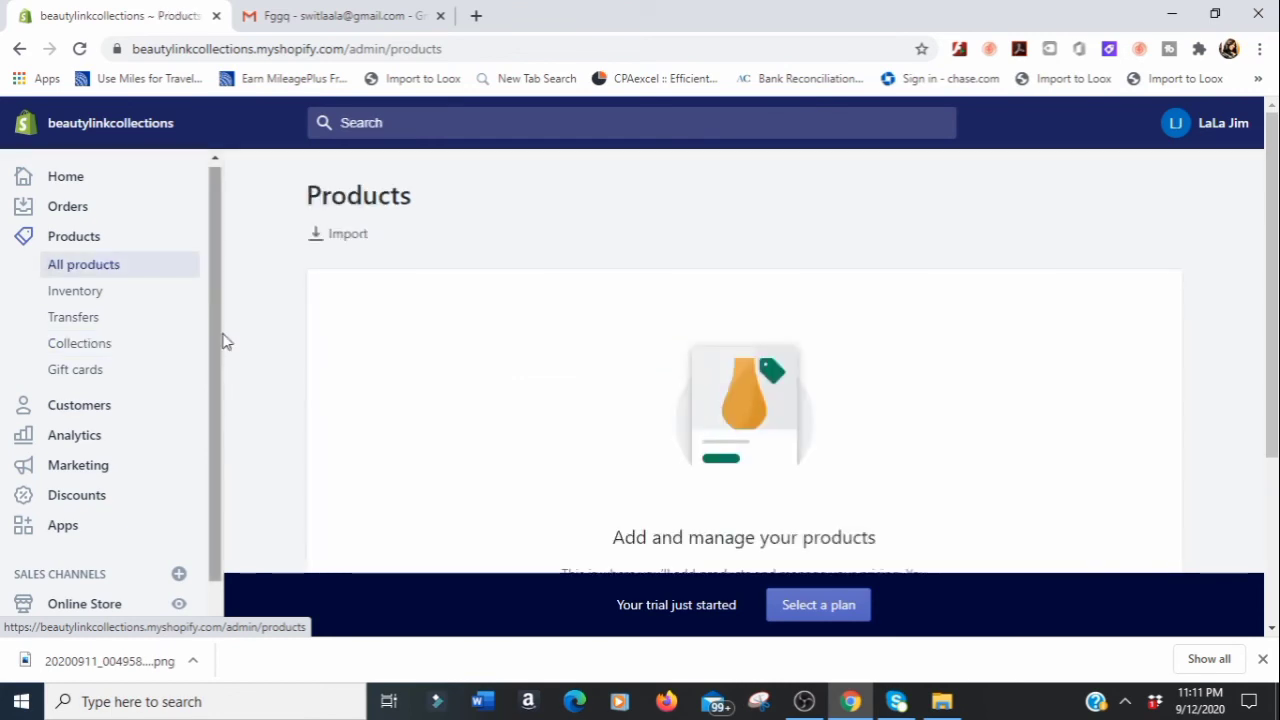
{"action": "scroll", "coordinate": [502, 397], "scroll_direction": "down", "scroll_amount": 3}
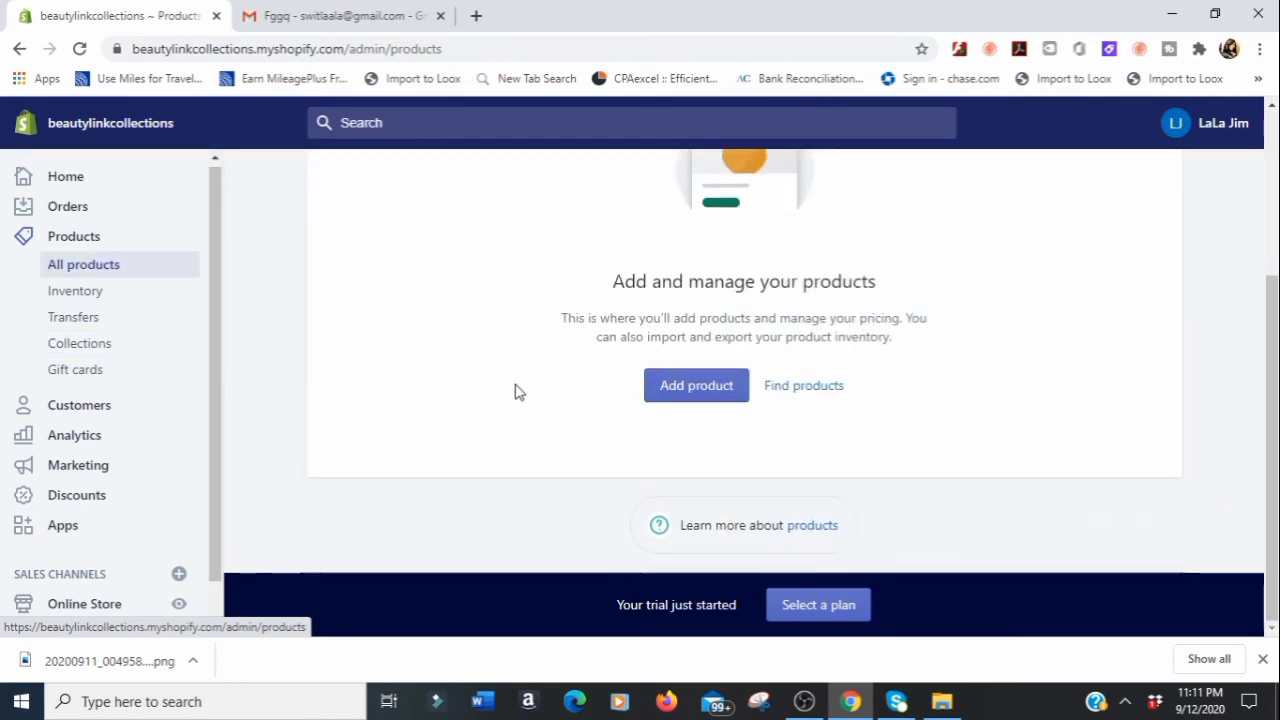
{"action": "left_click", "coordinate": [691, 395]}
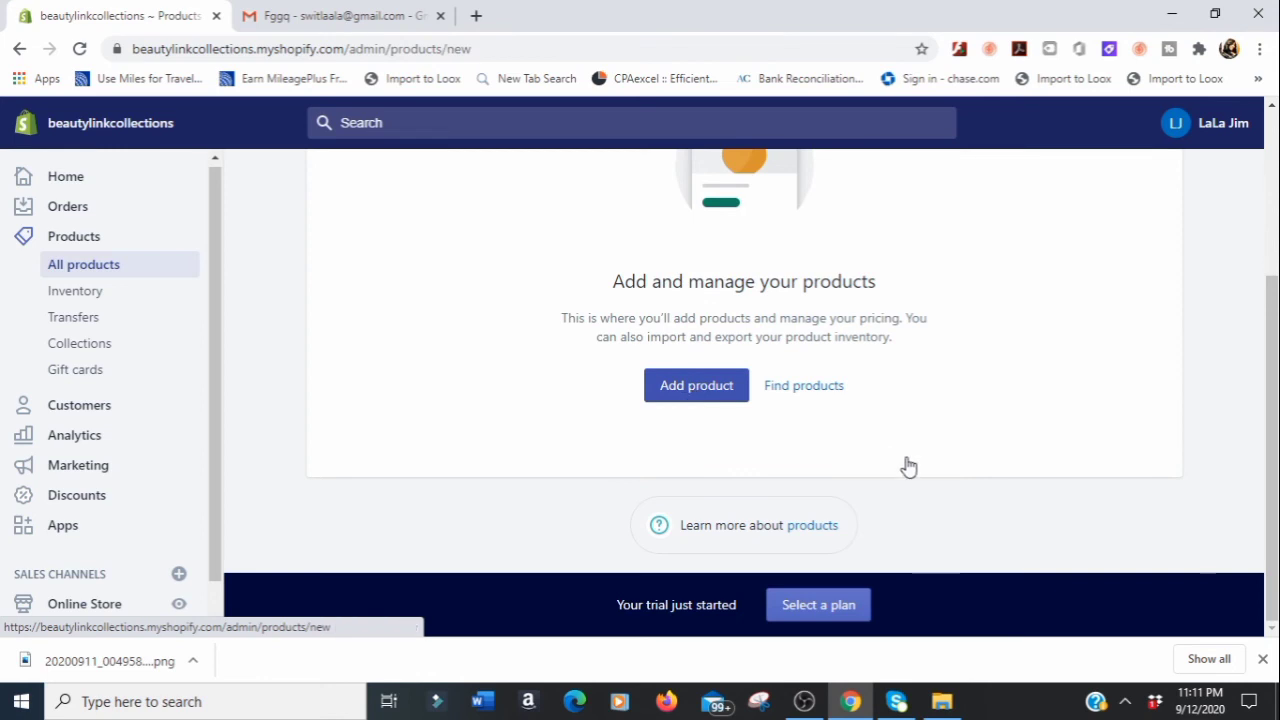
{"action": "left_click", "coordinate": [418, 316]}
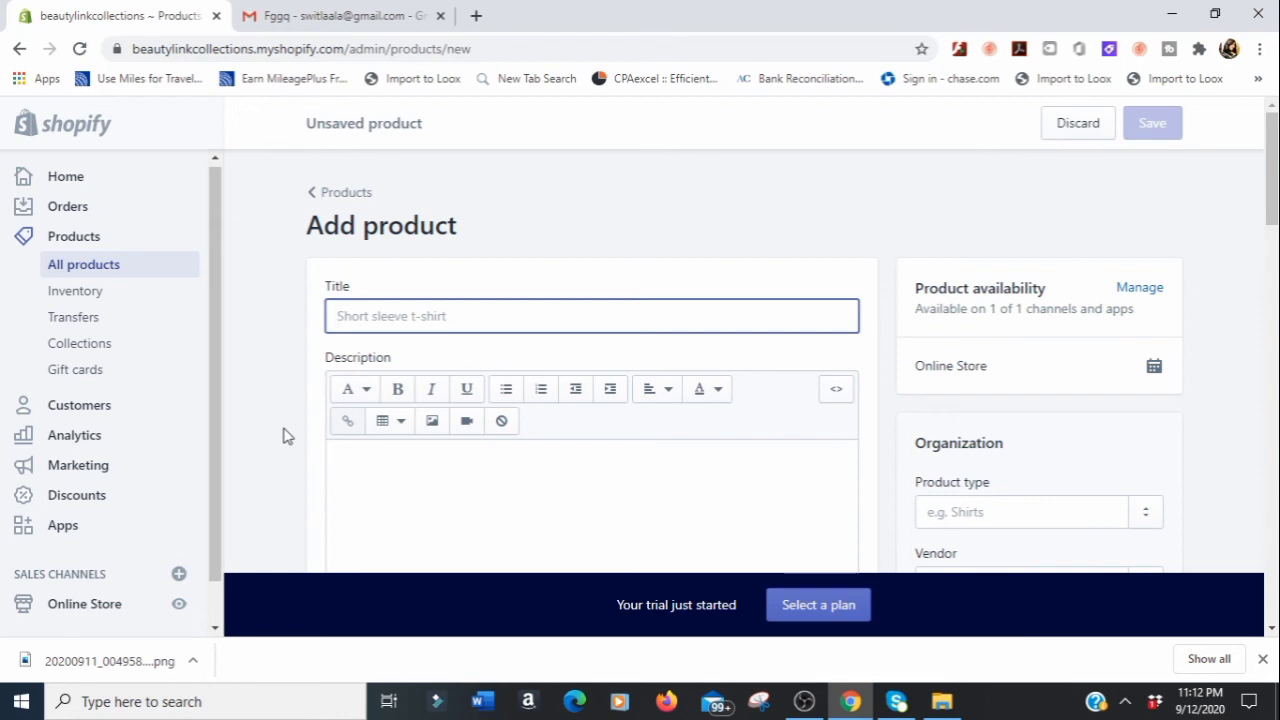
{"action": "type", "text": "Bundles"}
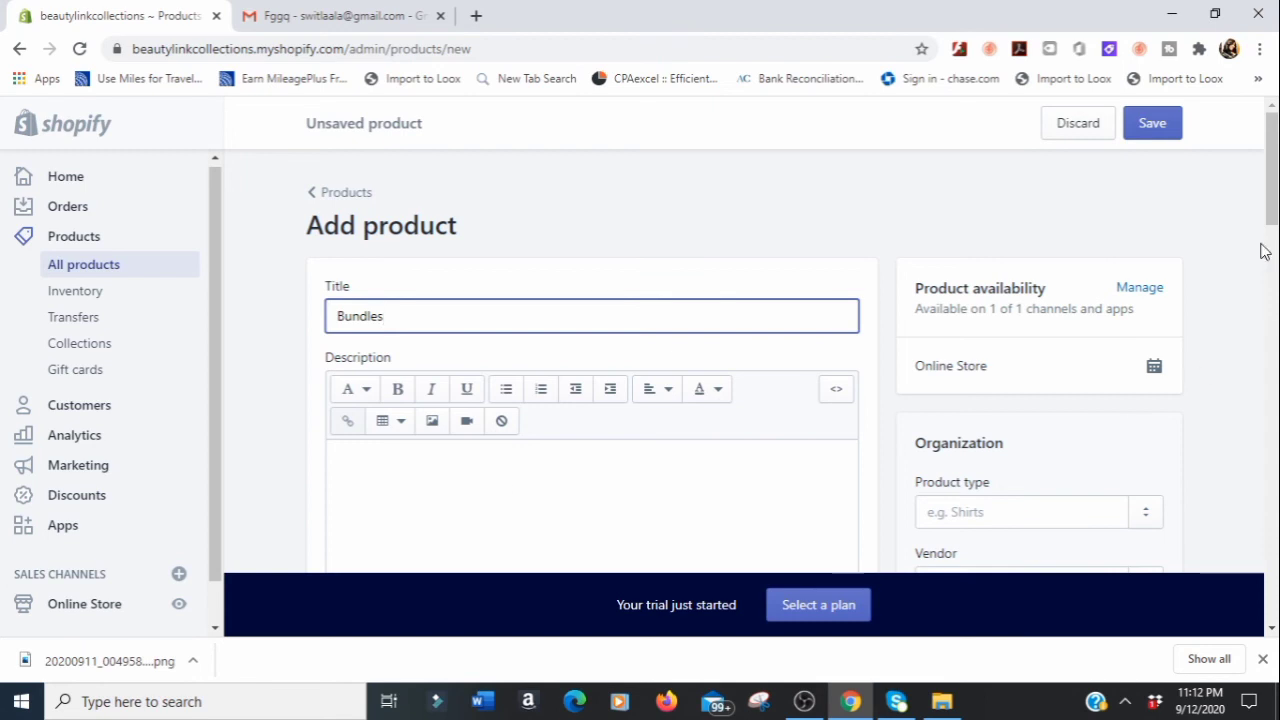
Upload the 2018-06-13 screenshots from 12.15.09 PM, 12.15.26 PM and 12.15.41 PM in the SHECUTEXTENSIONS stock photos folder as the product's media
{"action": "scroll", "coordinate": [797, 270], "scroll_direction": "down", "scroll_amount": 2}
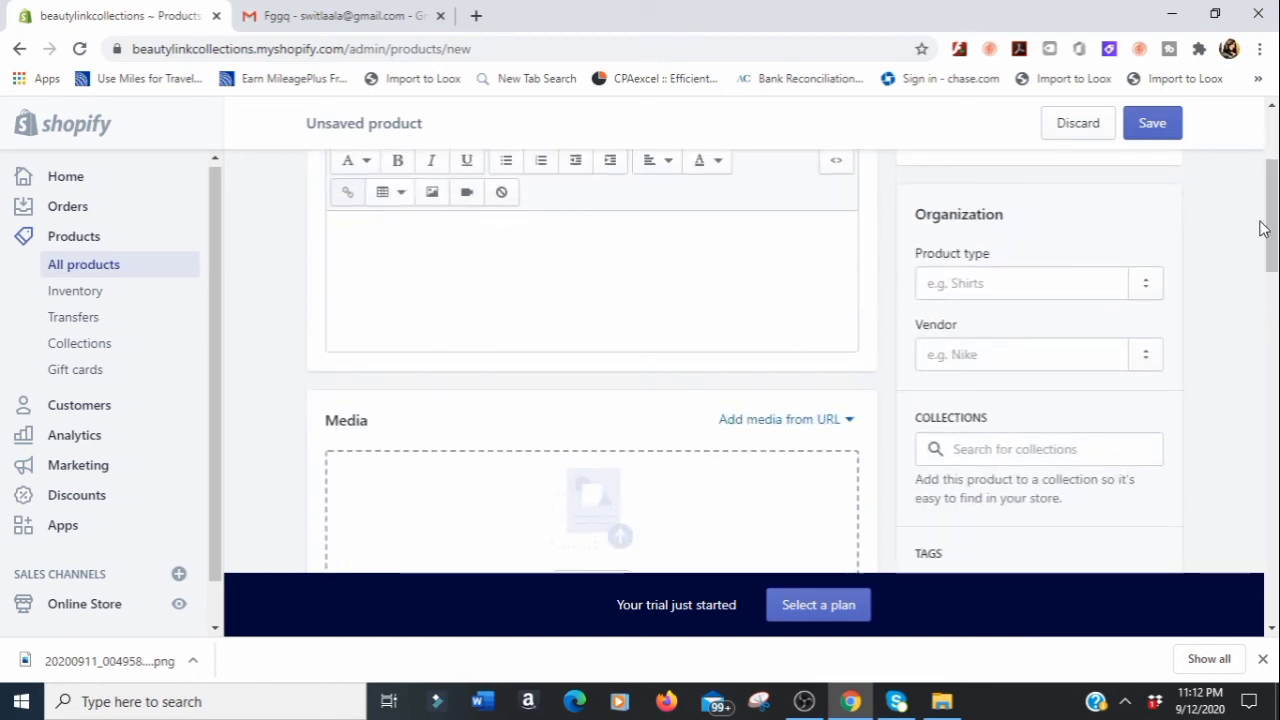
{"action": "left_click_drag", "start_coordinate": [1270, 235], "coordinate": [1270, 290]}
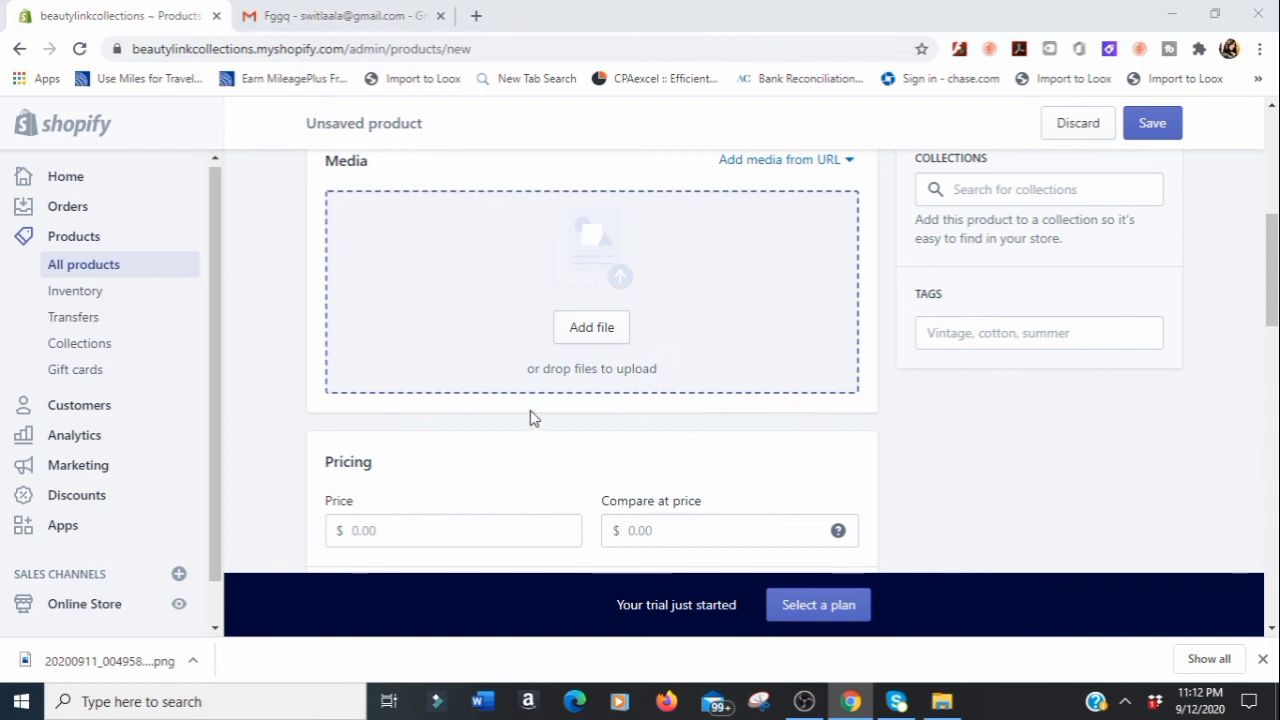
{"action": "left_click_drag", "start_coordinate": [1271, 270], "coordinate": [1271, 329]}
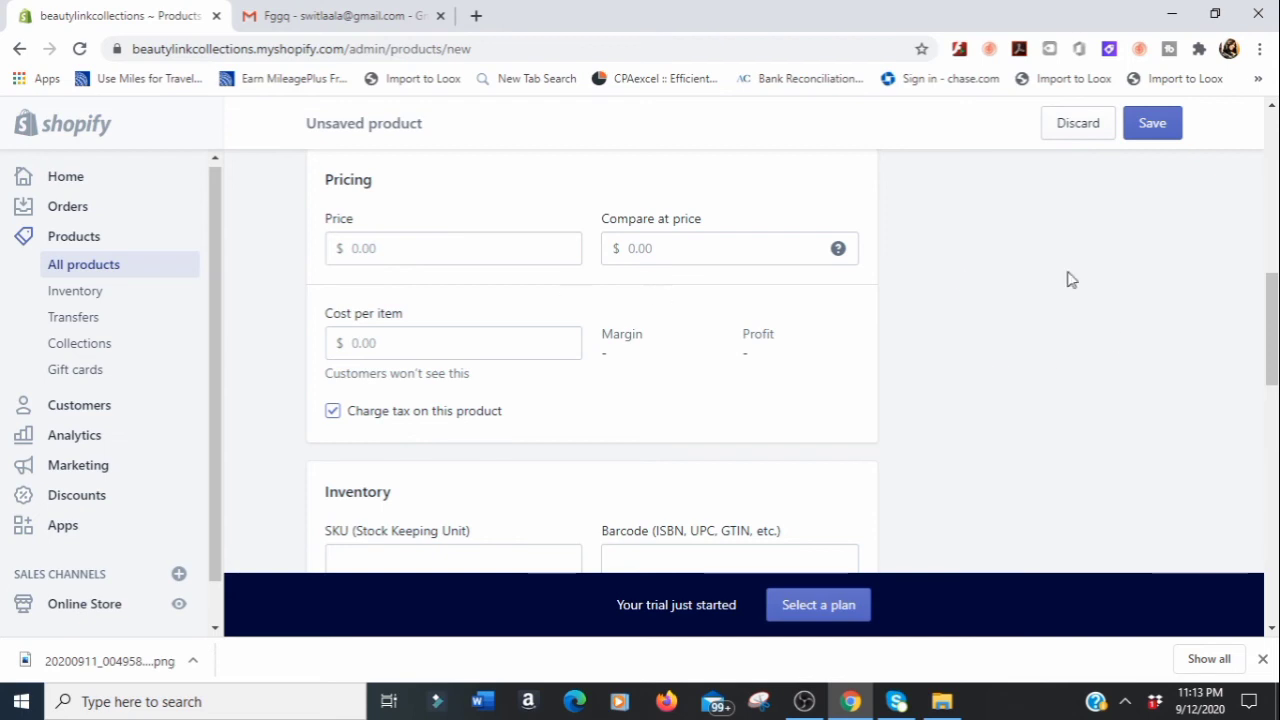
{"action": "left_click_drag", "start_coordinate": [1272, 376], "coordinate": [1273, 314]}
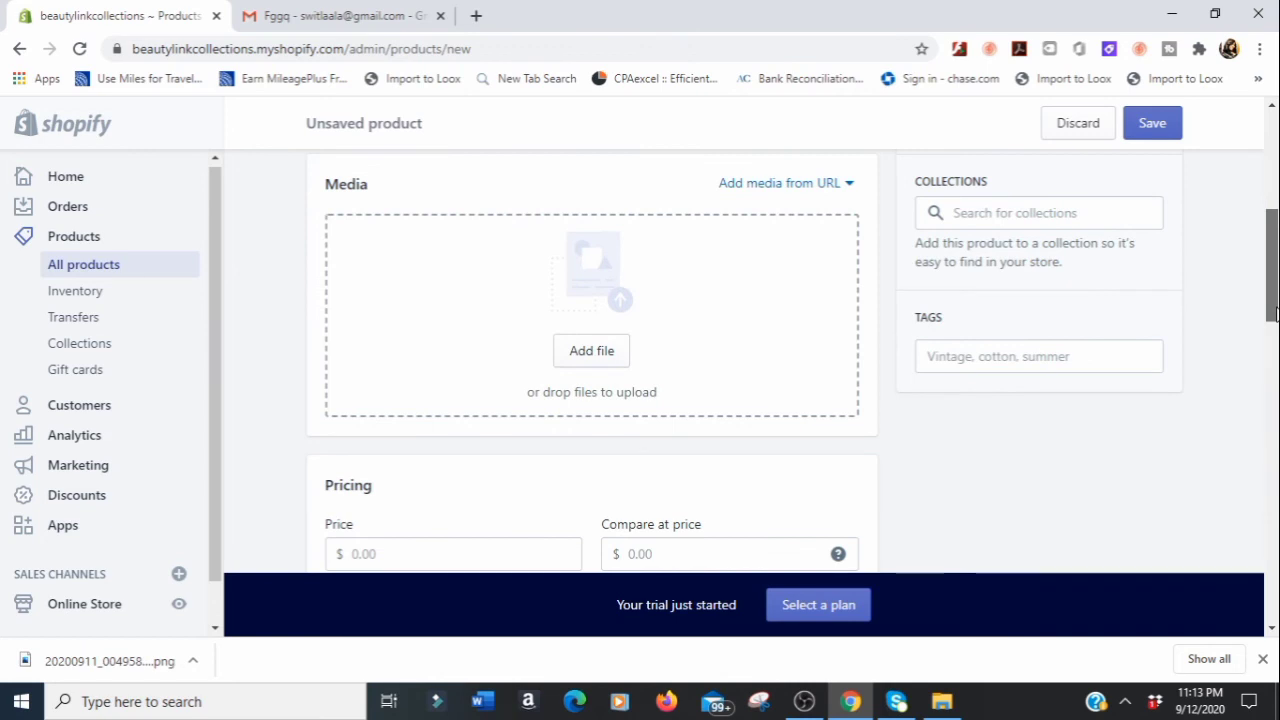
{"action": "left_click_drag", "start_coordinate": [1273, 314], "coordinate": [1273, 334]}
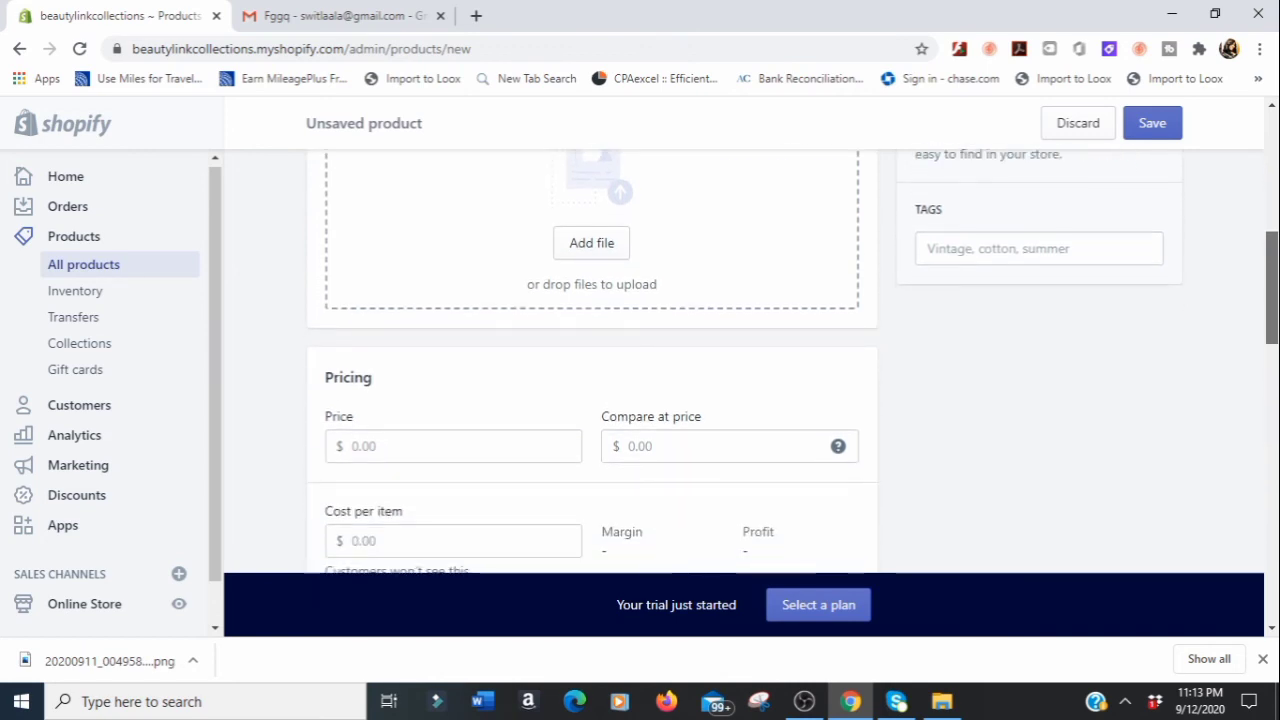
{"action": "left_click_drag", "start_coordinate": [1273, 334], "coordinate": [1245, 289]}
{"action": "left_click", "coordinate": [591, 324]}
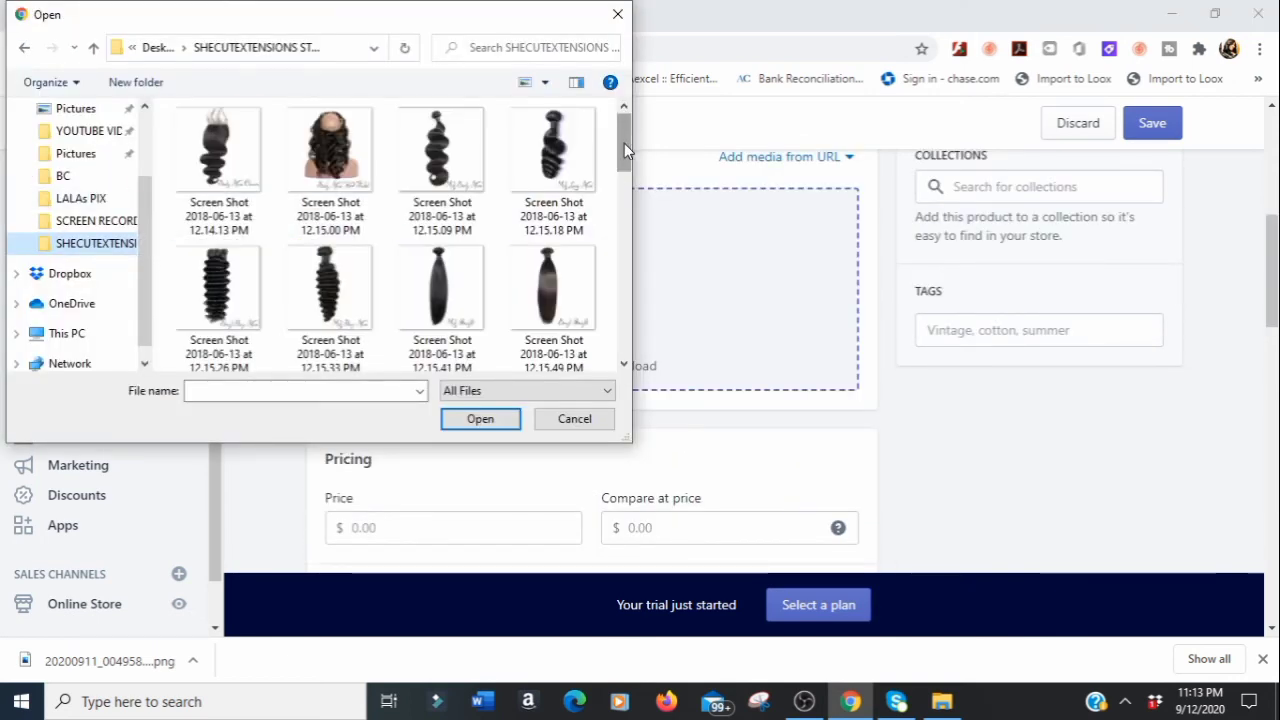
{"action": "mouse_move", "coordinate": [624, 143]}
{"action": "left_mouse_down"}
{"action": "mouse_move", "coordinate": [631, 202]}
{"action": "mouse_move", "coordinate": [636, 140]}
{"action": "left_mouse_up"}
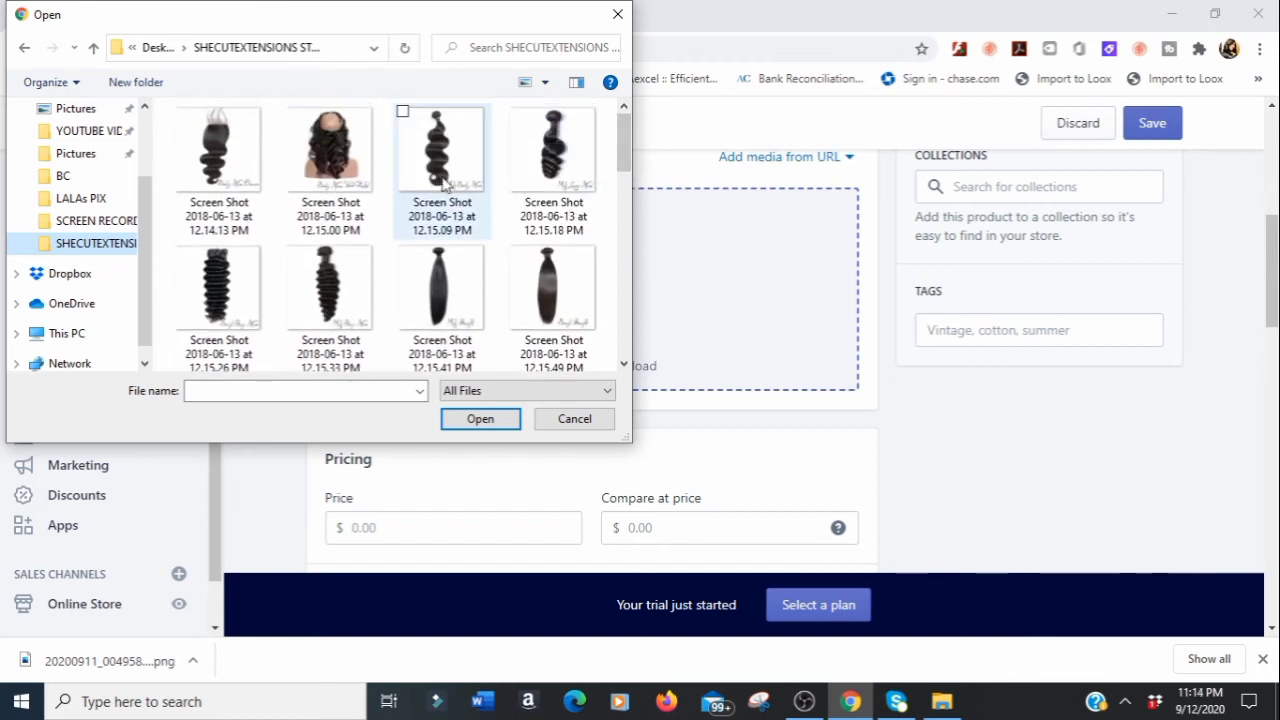
{"action": "left_click", "coordinate": [446, 279]}
{"action": "left_click", "coordinate": [428, 119]}
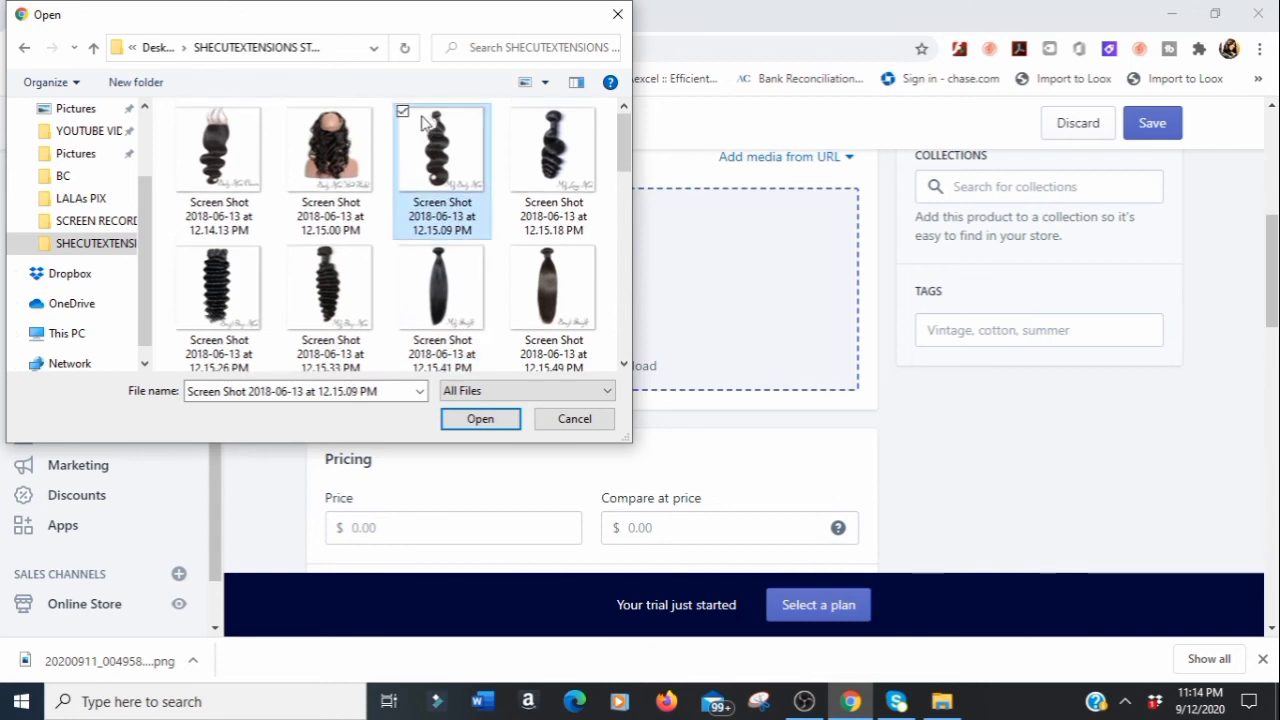
{"action": "left_click", "coordinate": [445, 285], "text": "ctrl"}
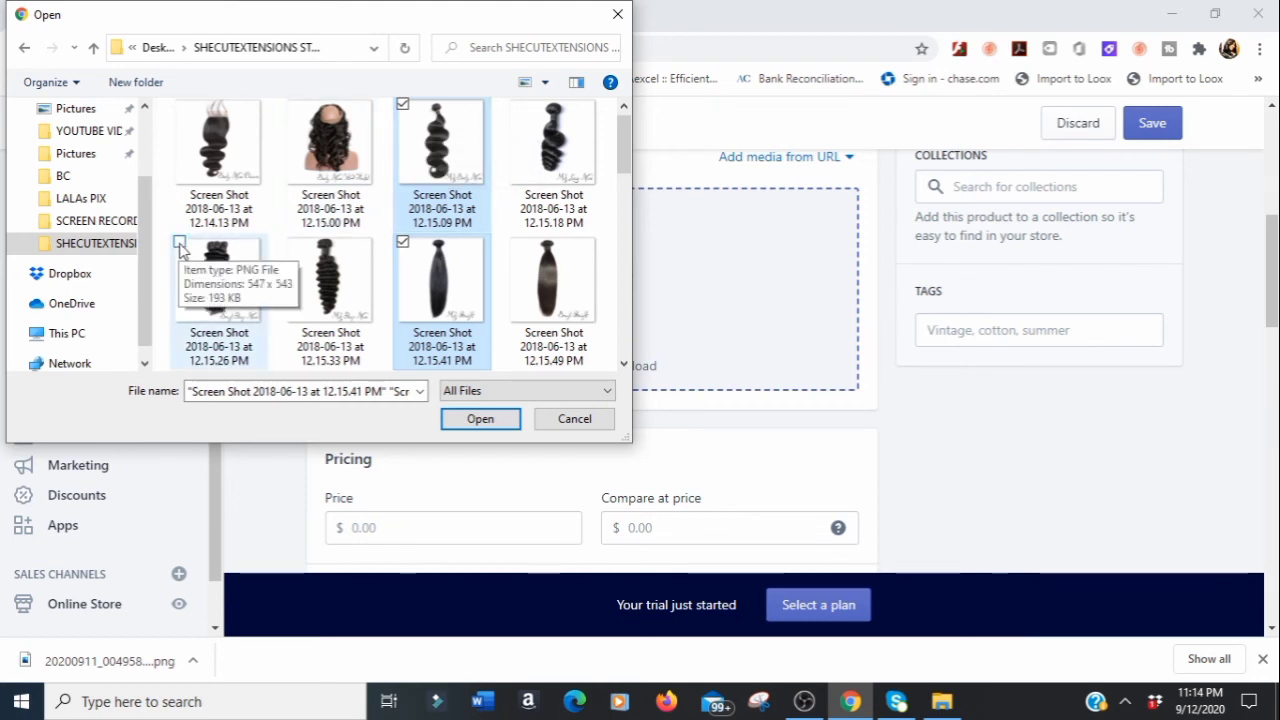
{"action": "left_click", "coordinate": [179, 244]}
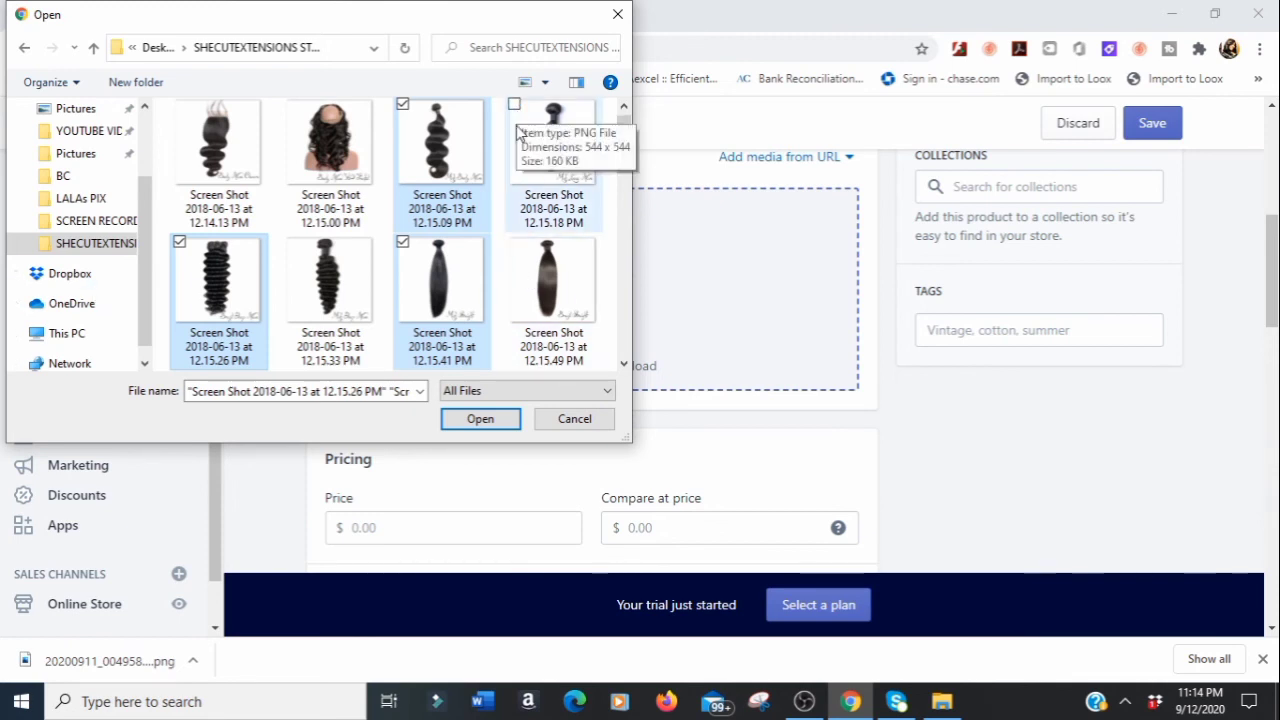
{"action": "scroll", "coordinate": [492, 183], "scroll_direction": "down", "scroll_amount": 3}
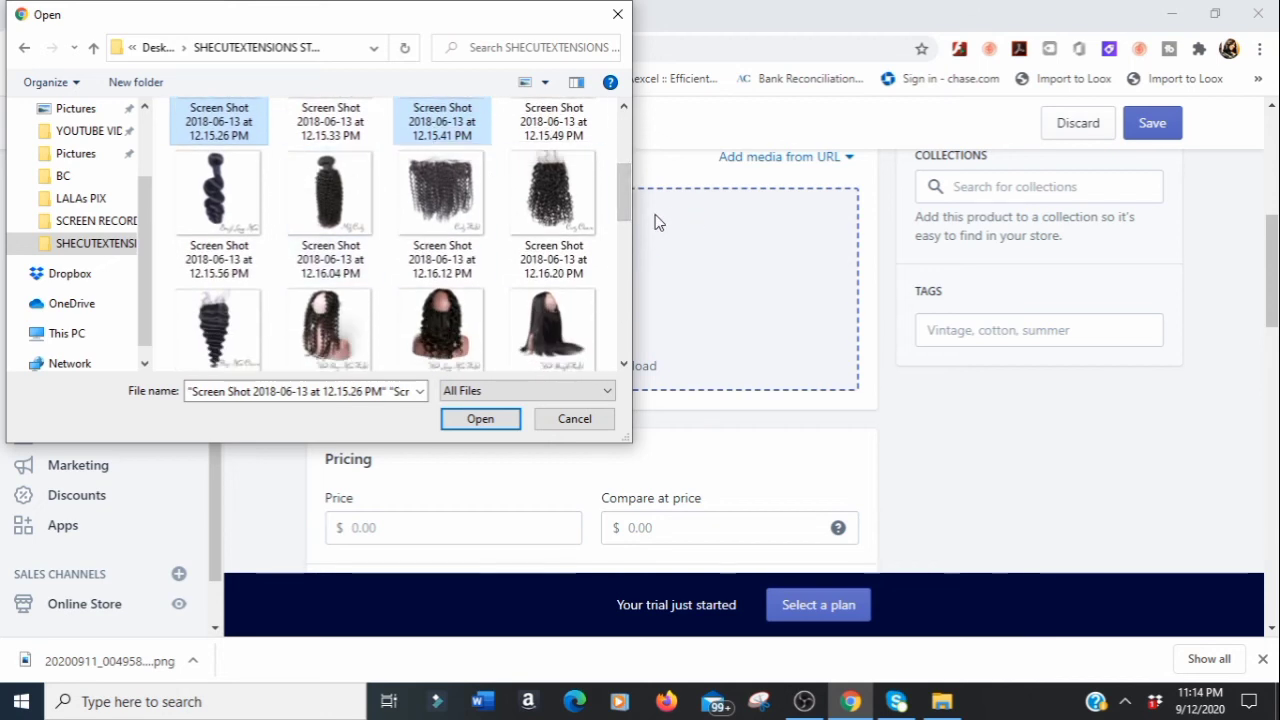
{"action": "left_click_drag", "start_coordinate": [625, 198], "coordinate": [616, 116]}
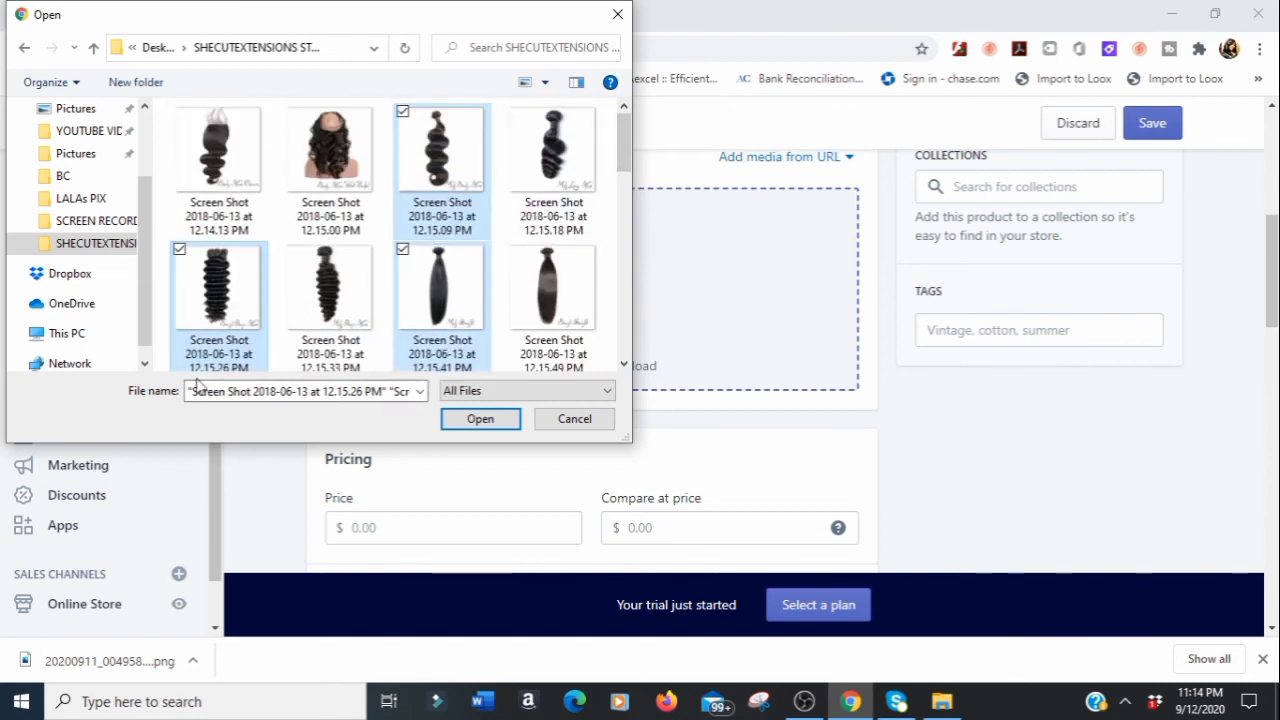
{"action": "left_click", "coordinate": [476, 421]}
Set the product's shipping weight to 100 oz
{"action": "left_click_drag", "start_coordinate": [1272, 282], "coordinate": [1260, 356]}
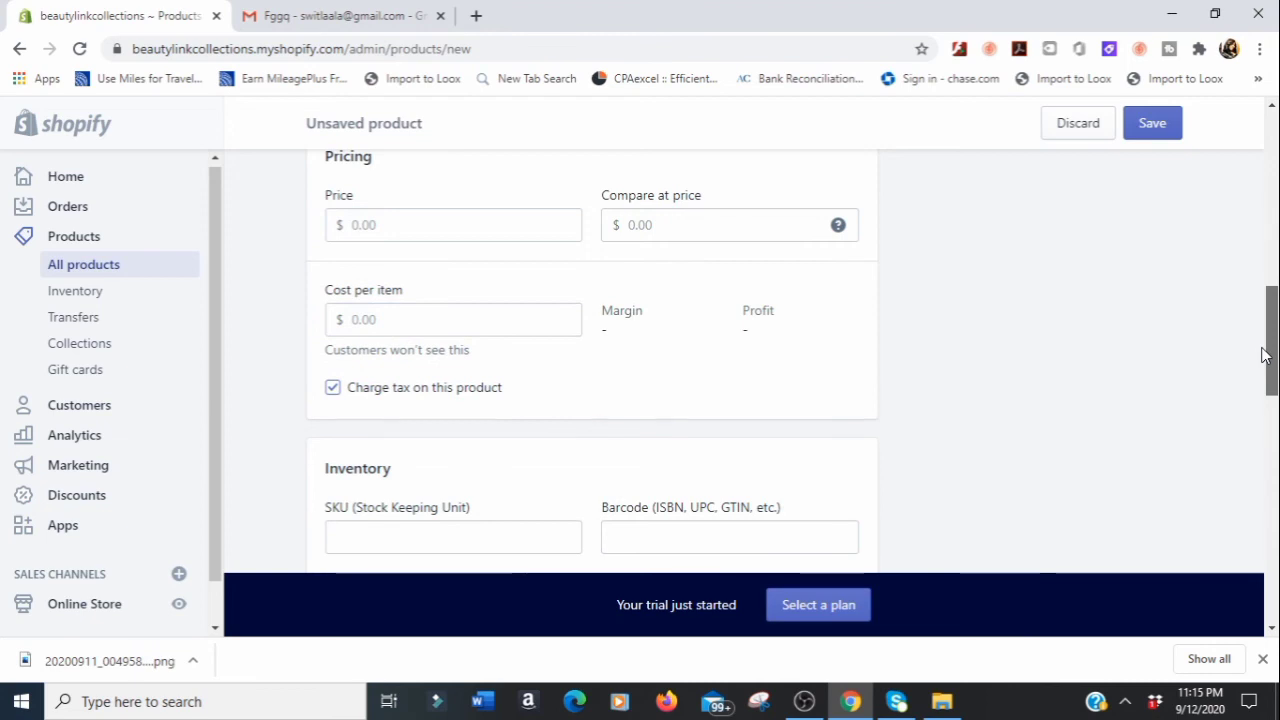
{"action": "left_click_drag", "start_coordinate": [1265, 355], "coordinate": [1266, 348]}
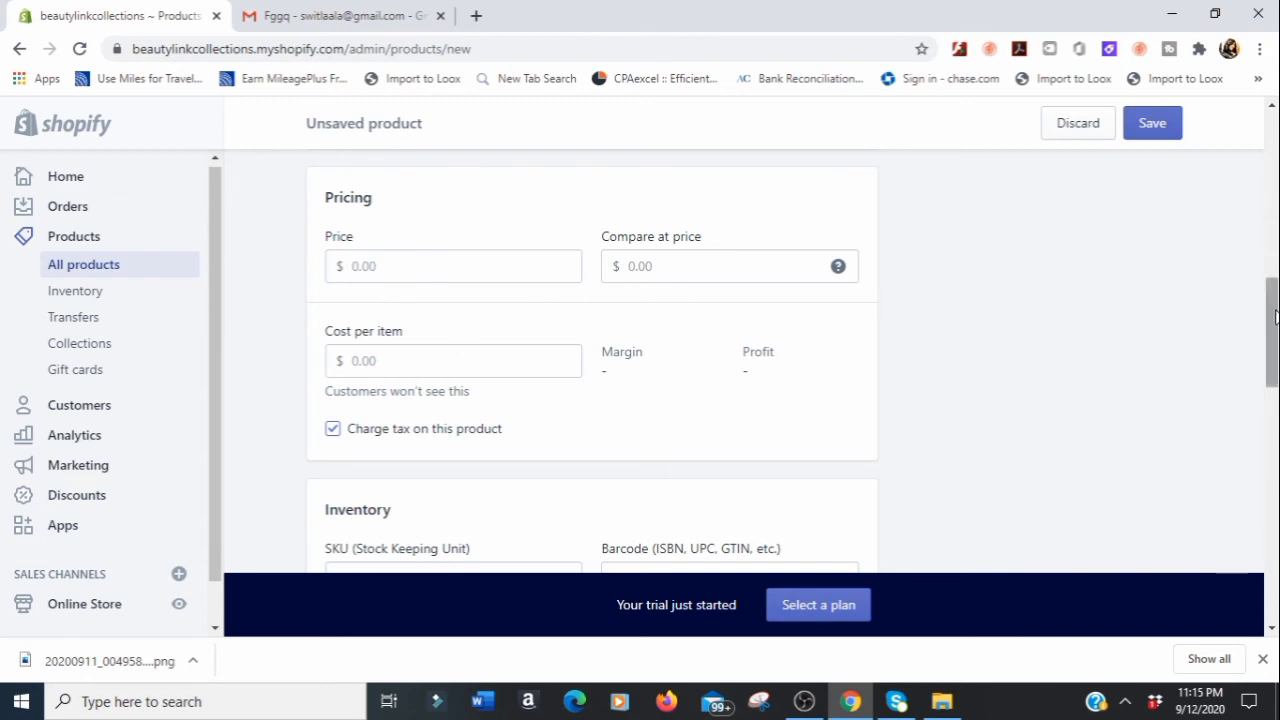
{"action": "left_click_drag", "start_coordinate": [1271, 322], "coordinate": [1275, 479]}
{"action": "left_click", "coordinate": [506, 241]}
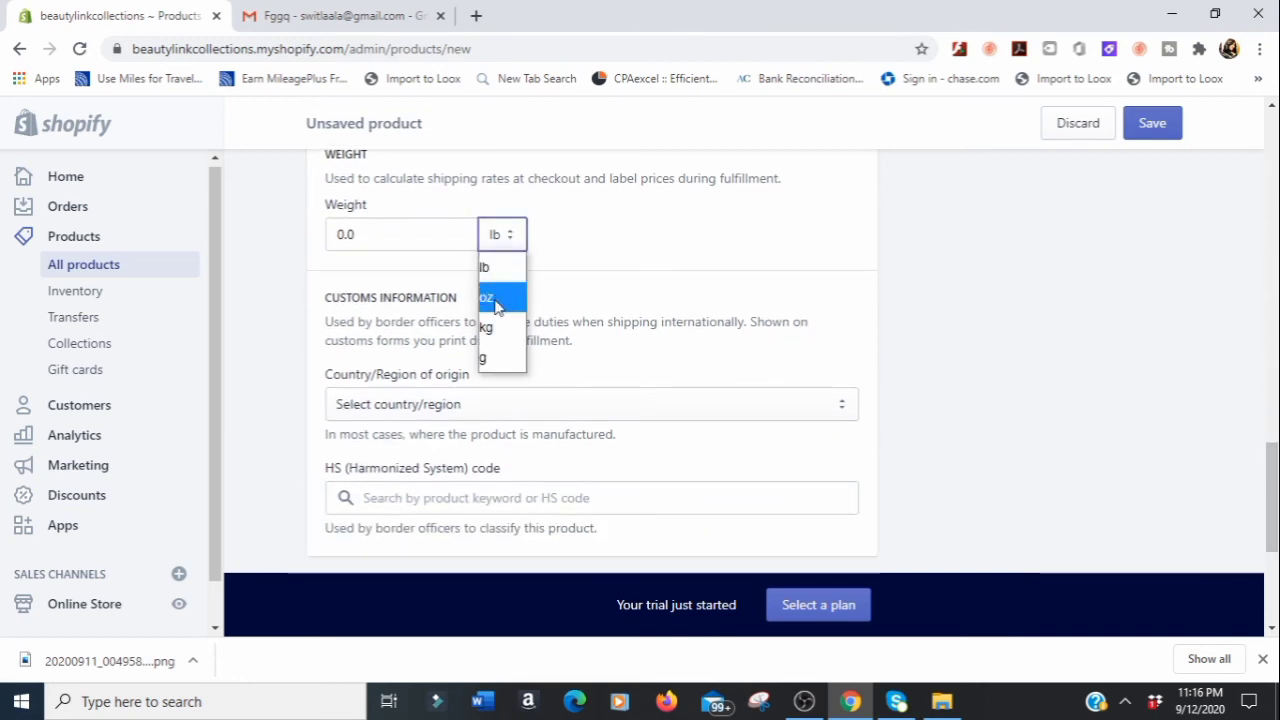
{"action": "left_click", "coordinate": [497, 307]}
{"action": "left_click_drag", "start_coordinate": [377, 232], "coordinate": [260, 233]}
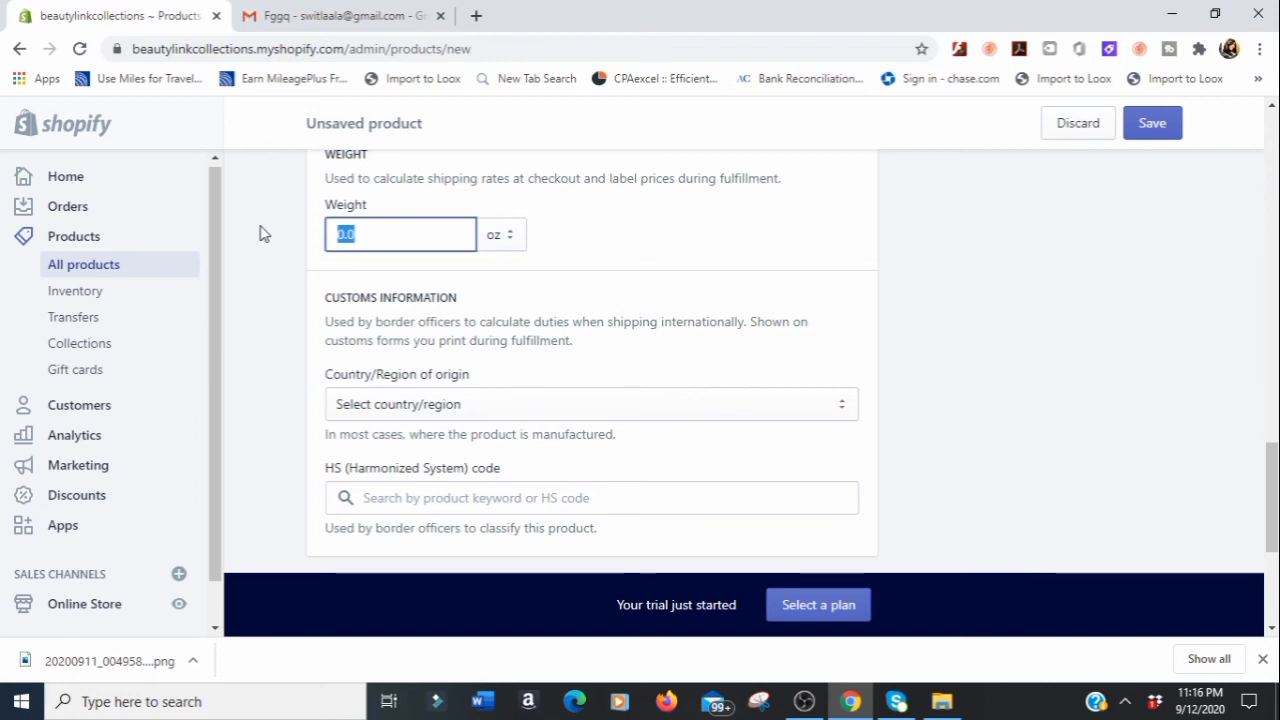
{"action": "type", "text": "100"}
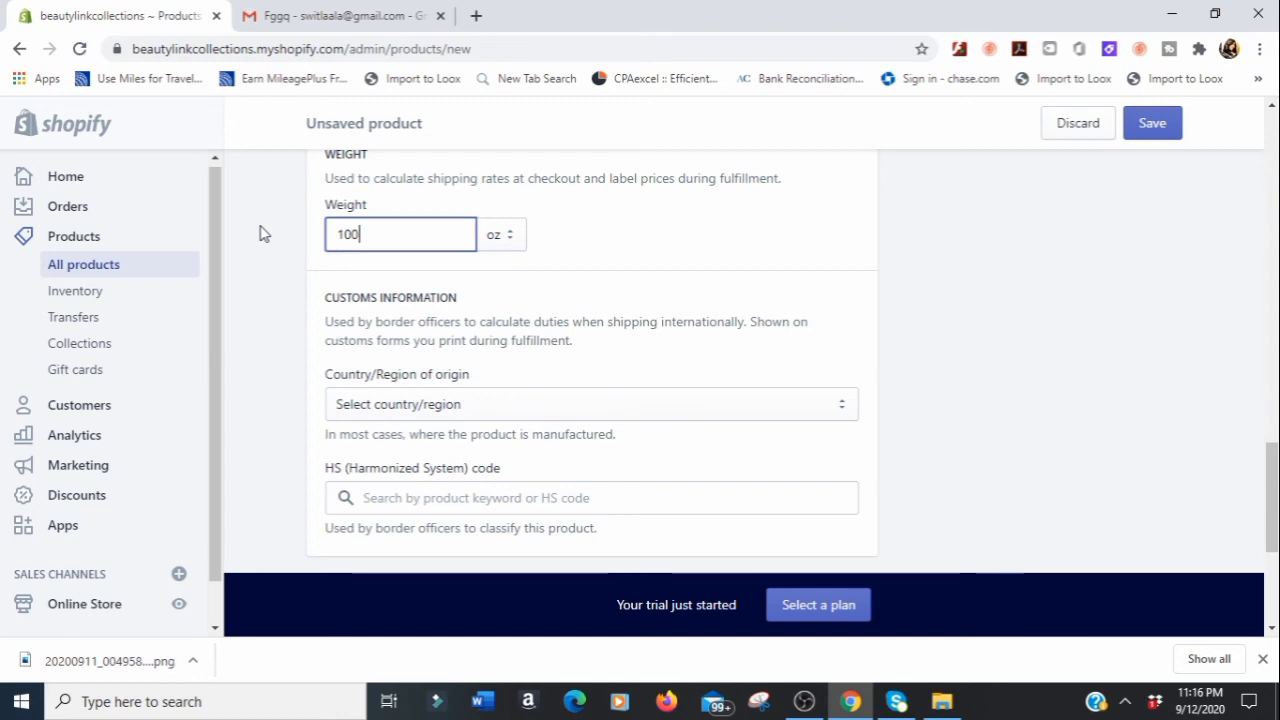
Set the country/region of origin in the customs information to United States
{"action": "left_click", "coordinate": [427, 416]}
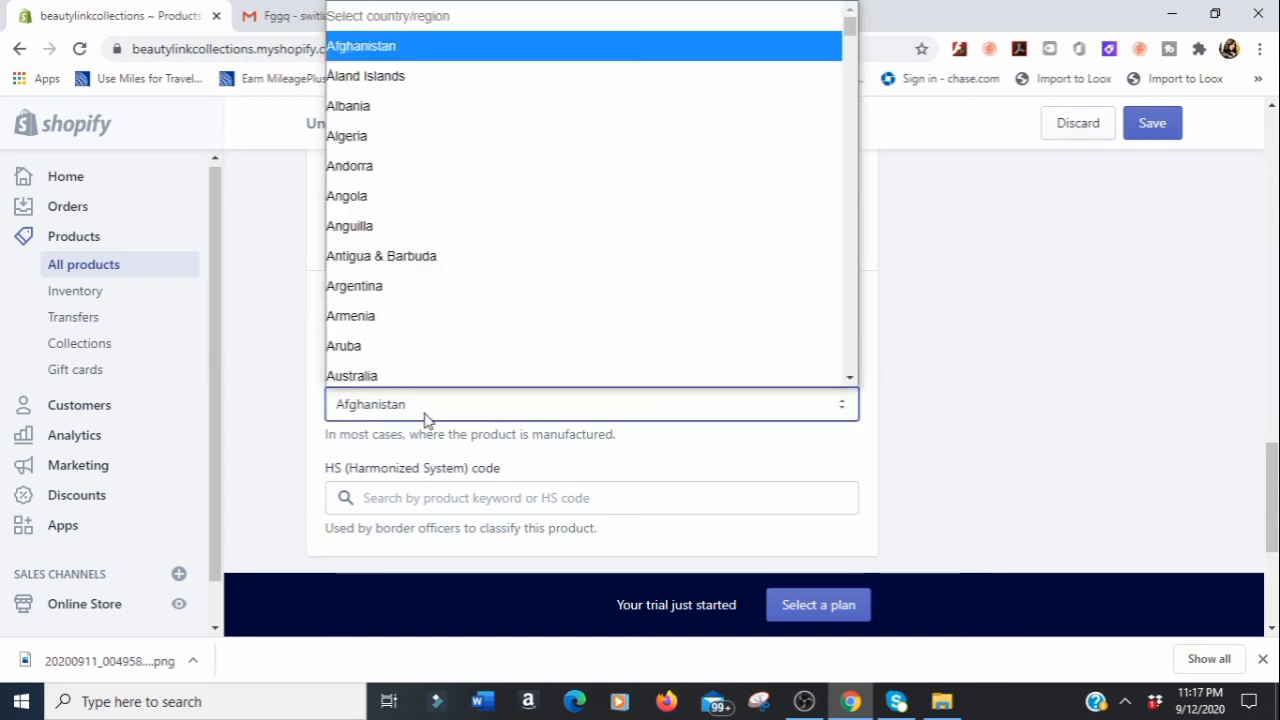
{"action": "type", "text": "un"}
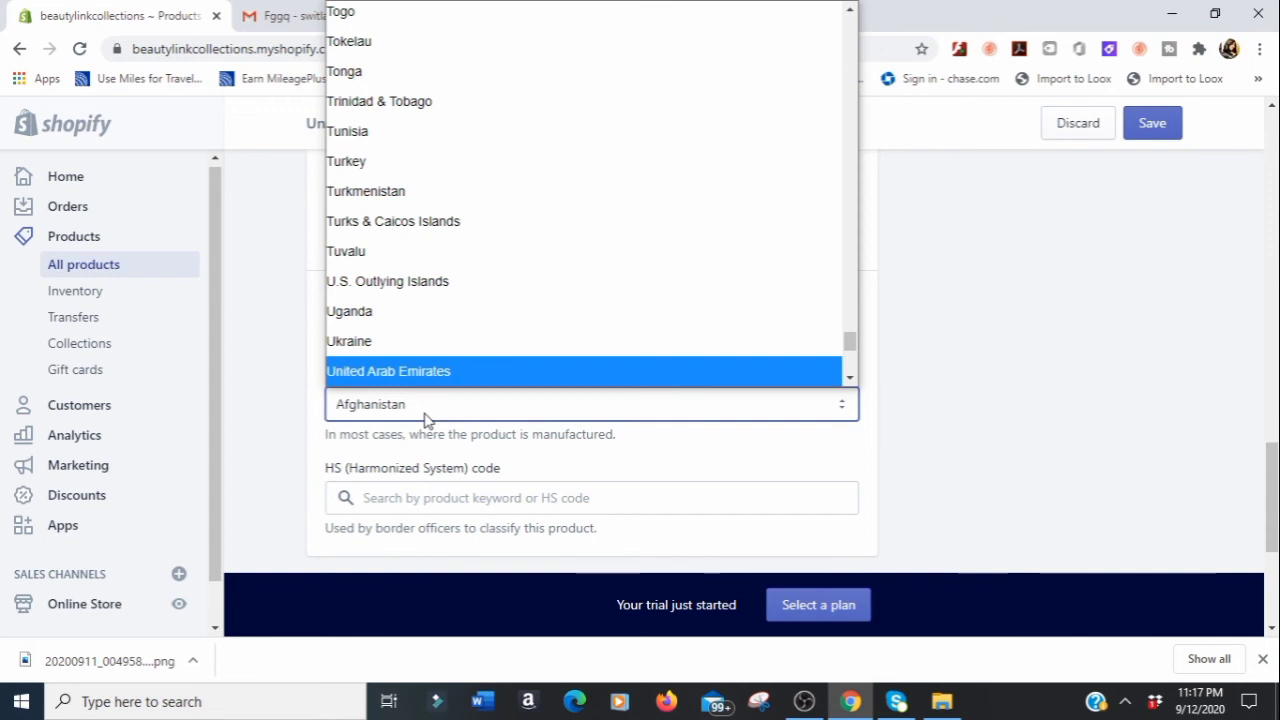
{"action": "key", "text": "Down"}
{"action": "key", "text": "Down"}
{"action": "key", "text": "Down"}
{"action": "key", "text": "Down"}
{"action": "key", "text": "Down"}
{"action": "key", "text": "Down"}
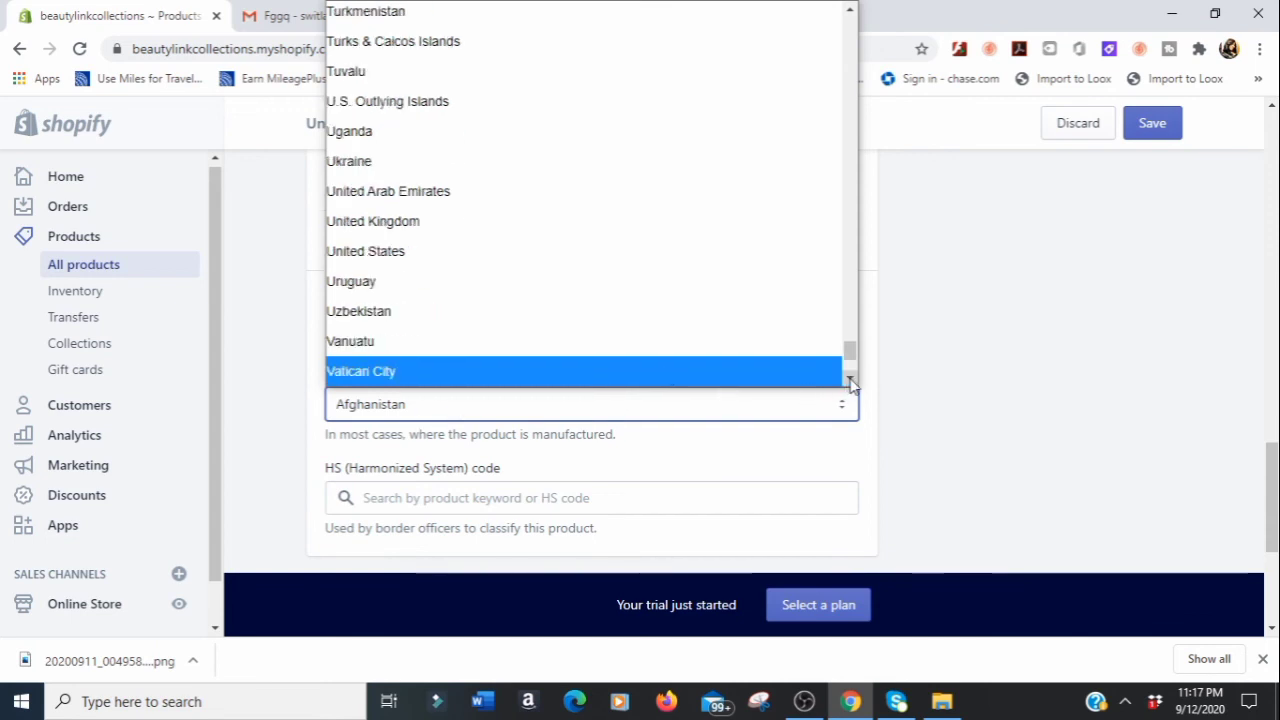
{"action": "type", "text": "un"}
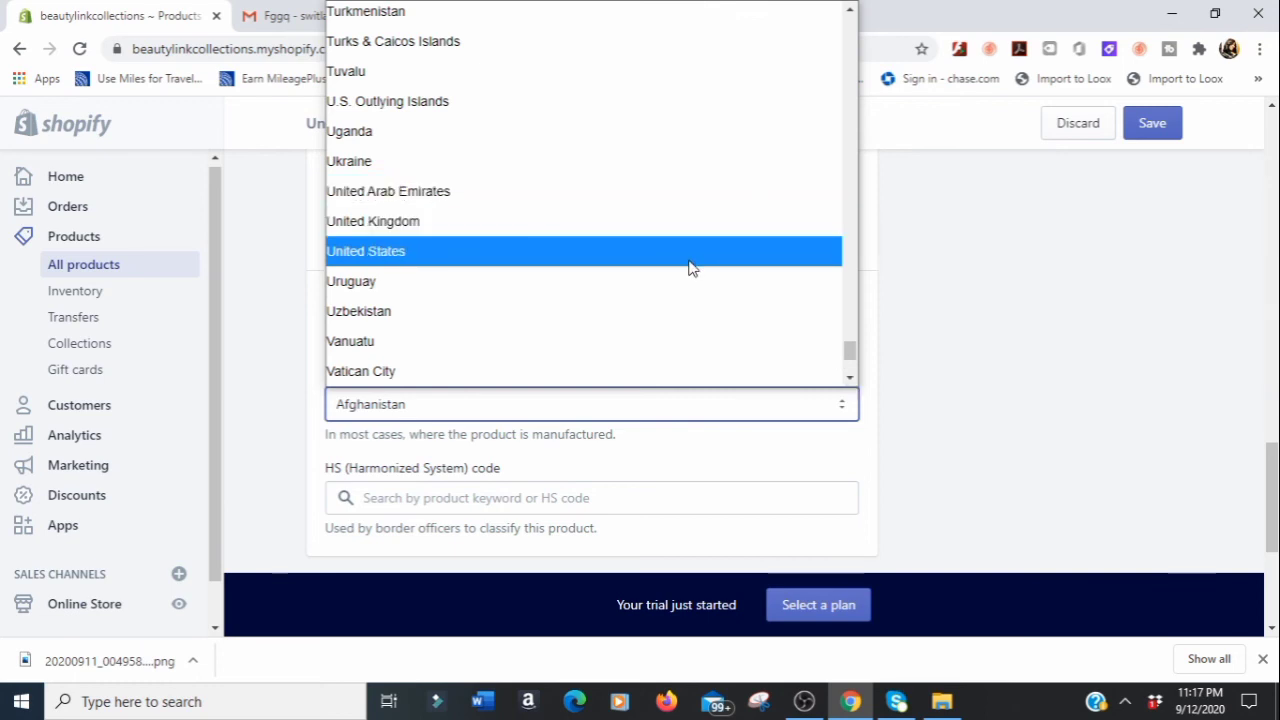
{"action": "left_click", "coordinate": [690, 251]}
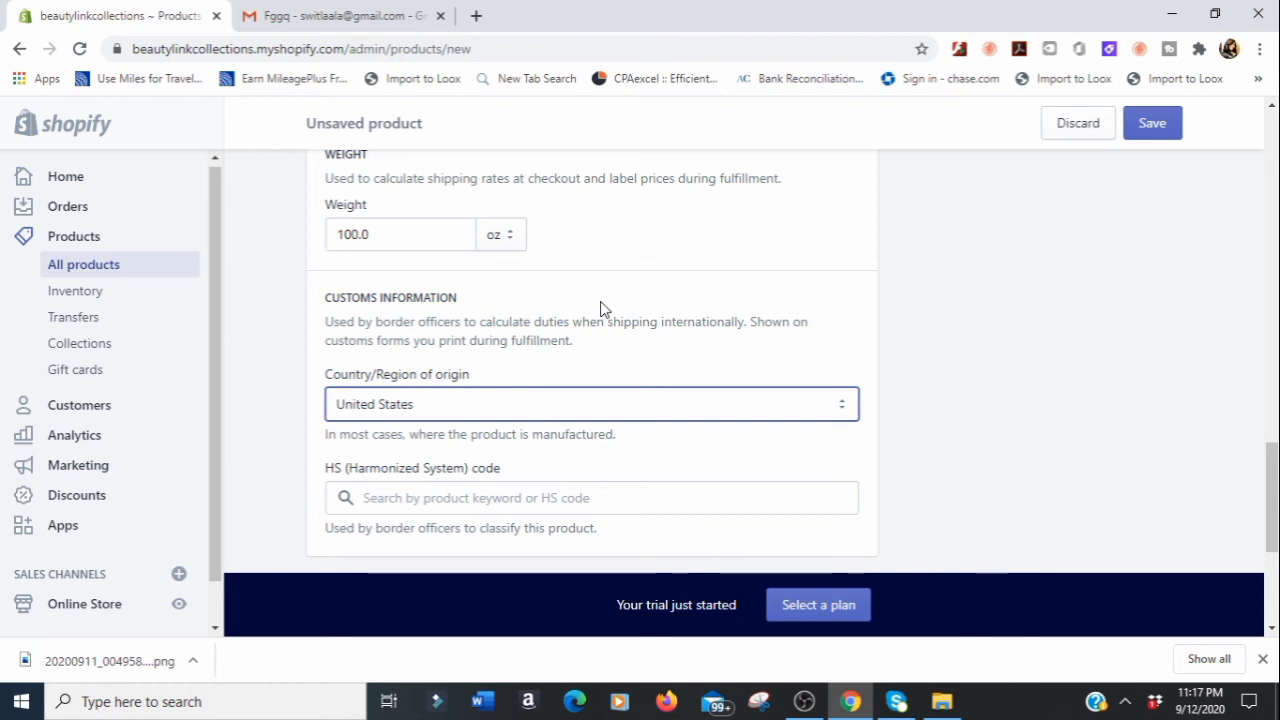
Mark the product as having multiple options and name the first variant option "Texture"
{"action": "left_click_drag", "start_coordinate": [1272, 505], "coordinate": [1272, 568]}
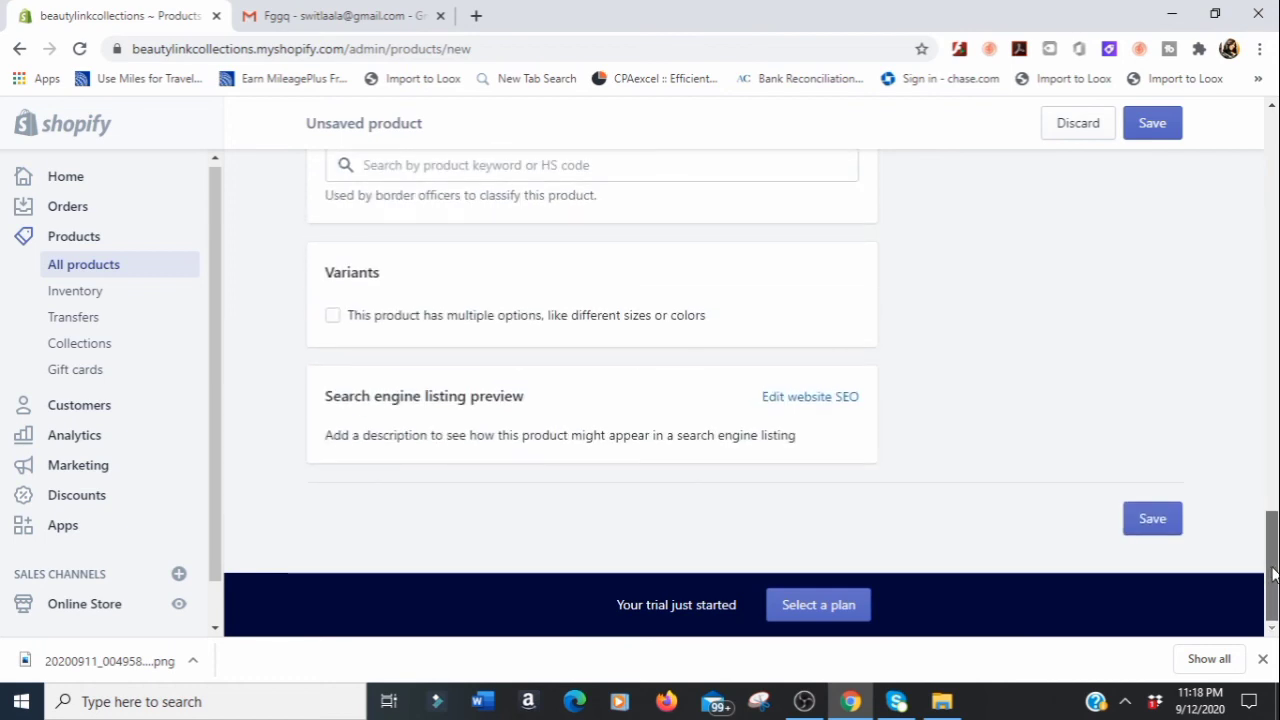
{"action": "left_click", "coordinate": [332, 319]}
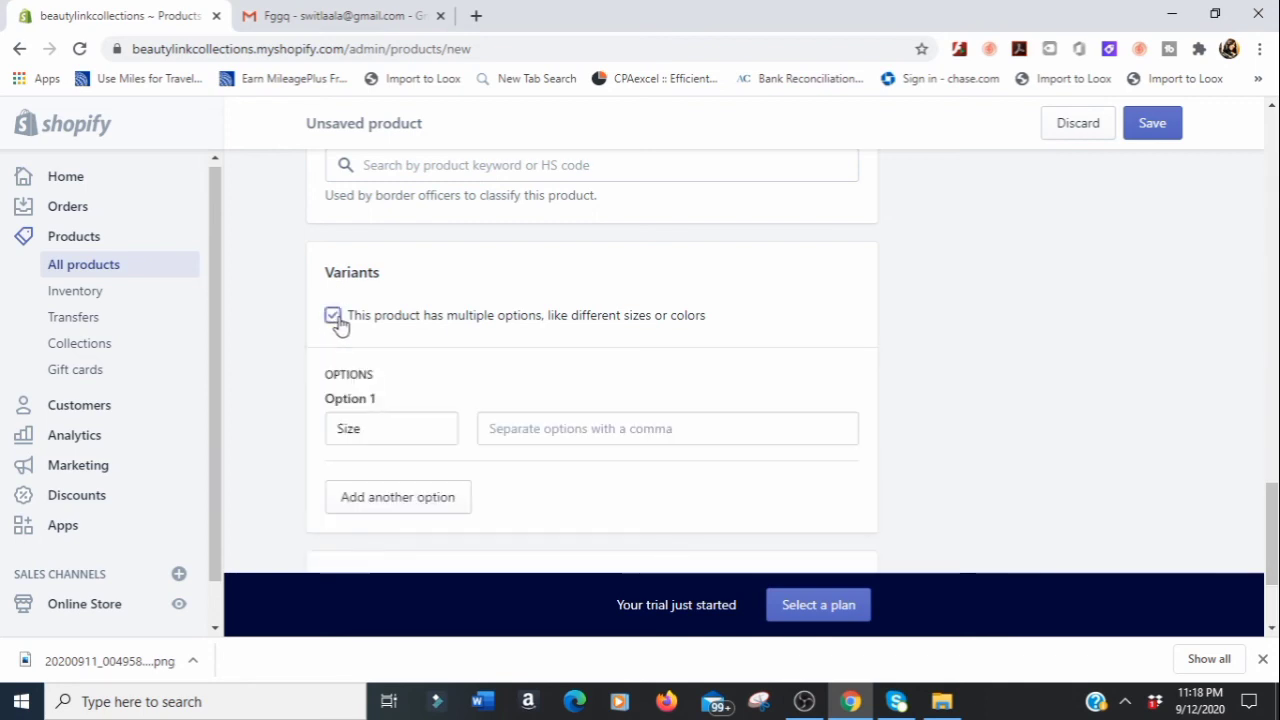
{"action": "left_click", "coordinate": [374, 430]}
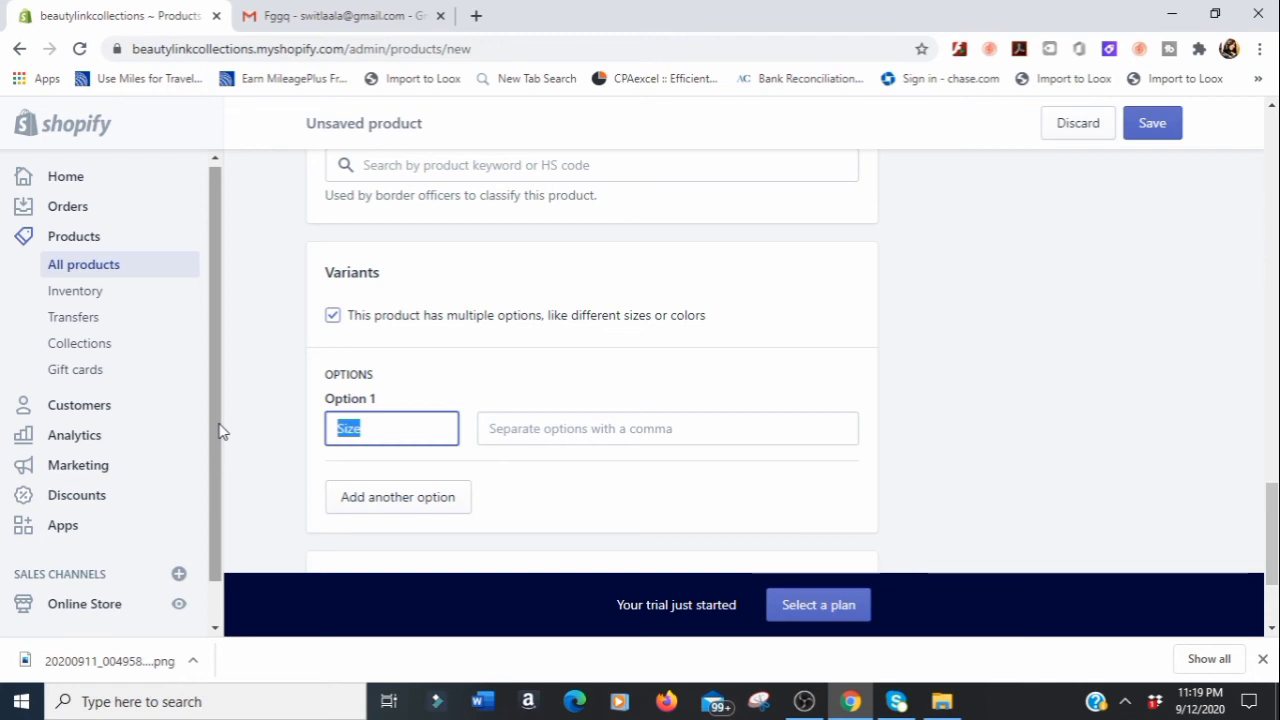
{"action": "key", "text": "BackSpace"}
{"action": "type", "text": "T"}
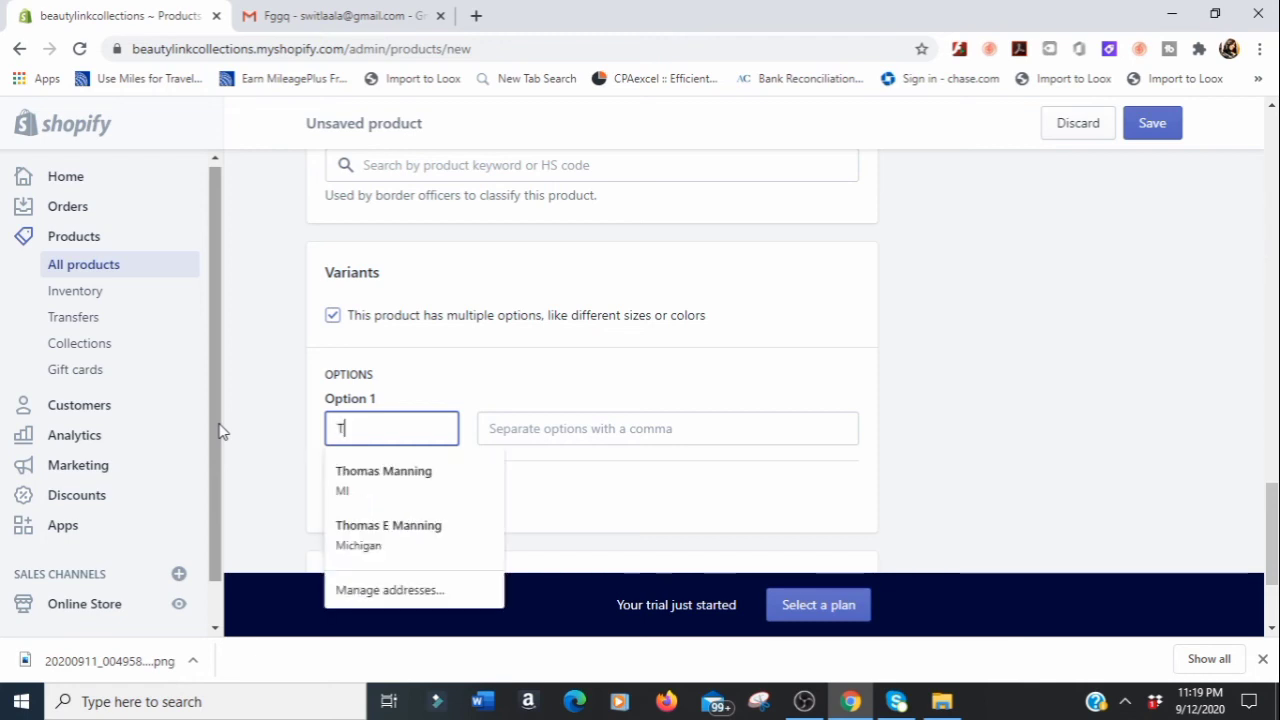
{"action": "type", "text": "exture"}
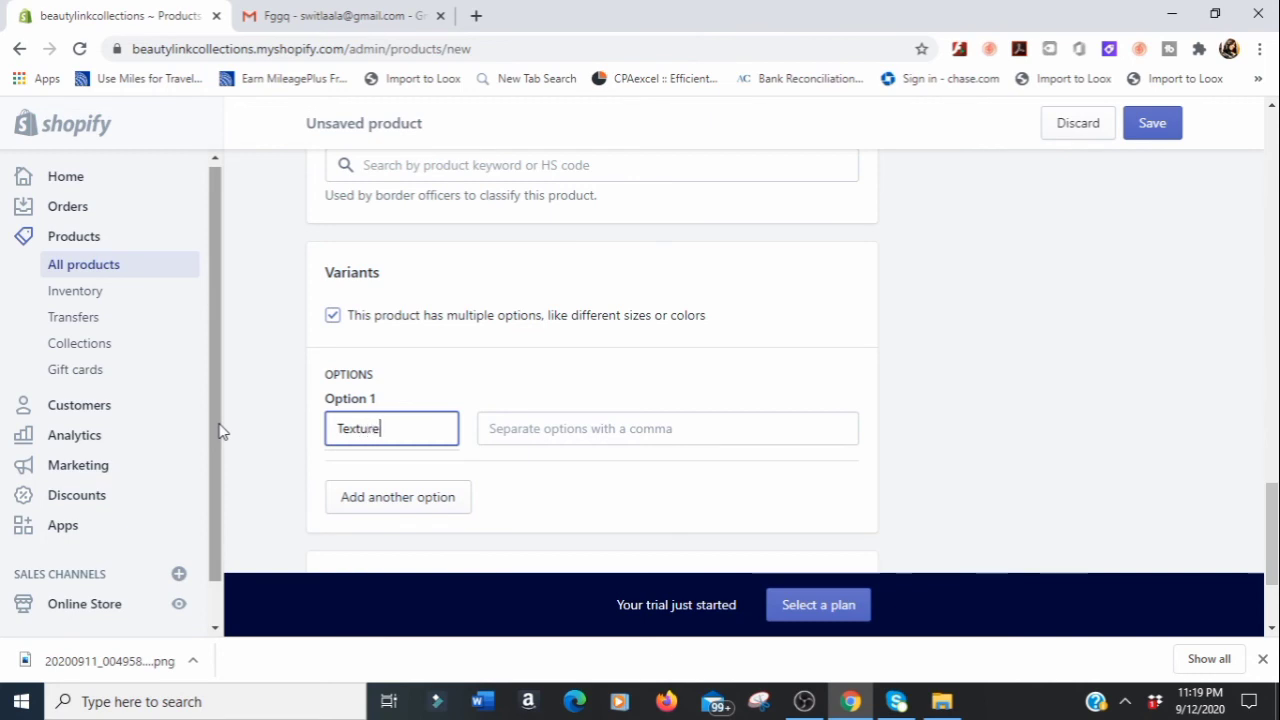
{"action": "left_click", "coordinate": [519, 431]}
{"action": "left_click", "coordinate": [384, 428]}
{"action": "type", "text": "s"}
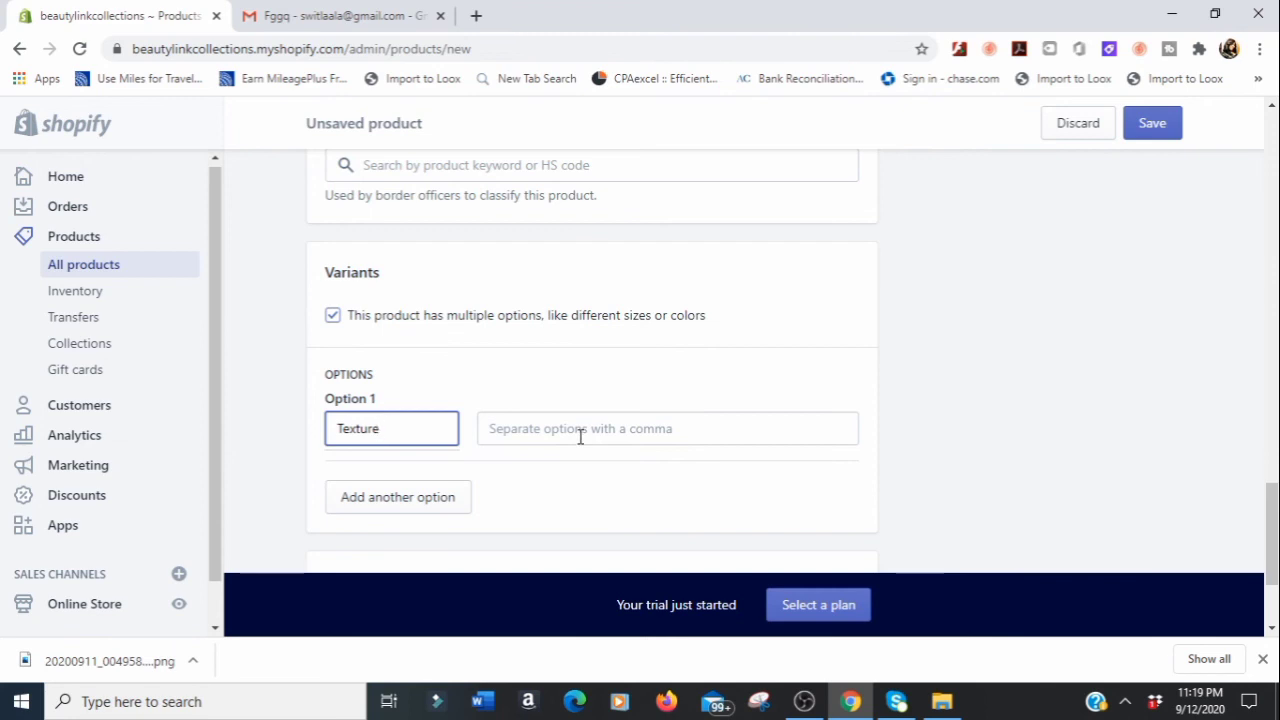
{"action": "left_click", "coordinate": [576, 437]}
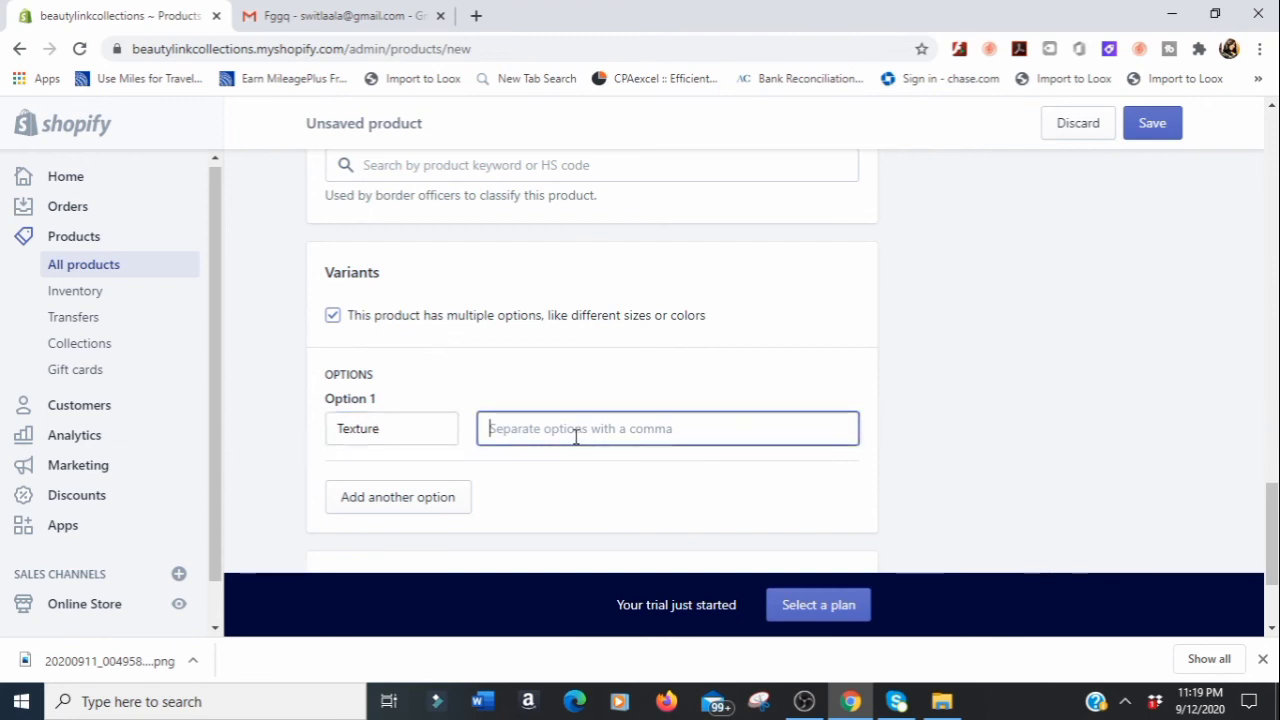
Give the first variant option the values Straight, Body Wave and Deep Wave, and rename the option "Textures"
{"action": "type", "text": "Stra"}
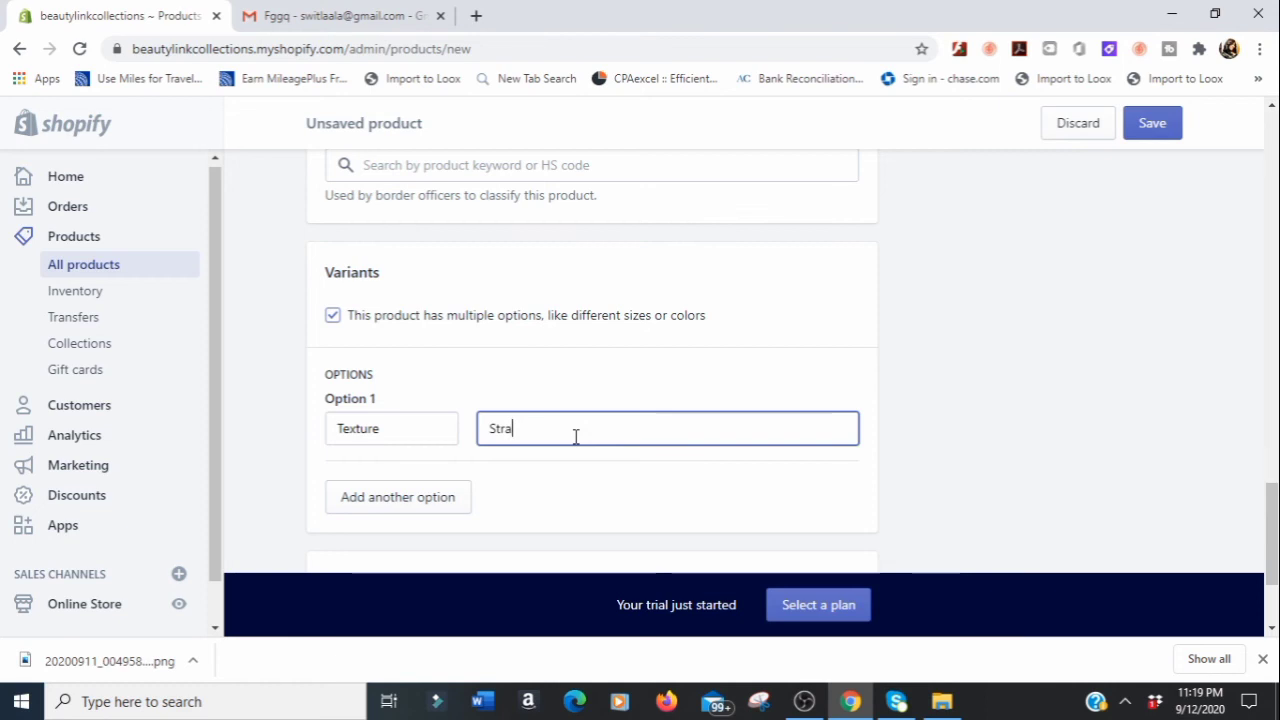
{"action": "type", "text": "ight"}
{"action": "key", "text": "Return"}
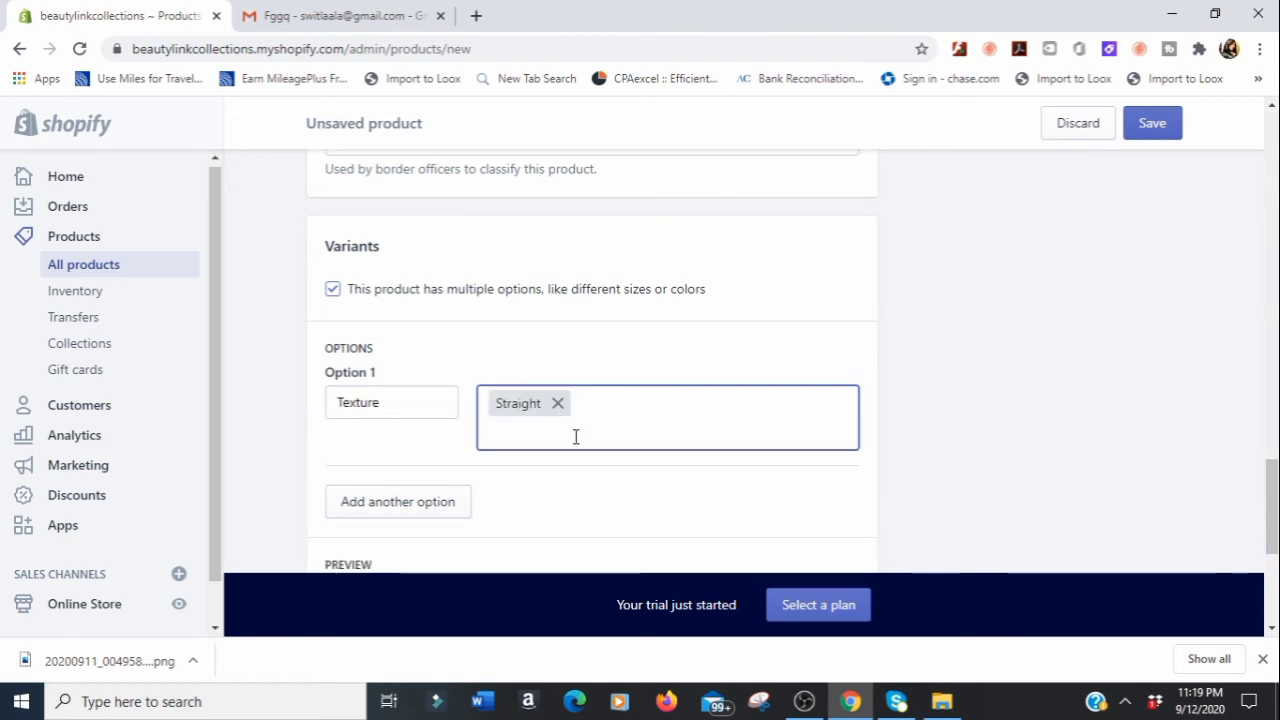
{"action": "type", "text": "Body Wave"}
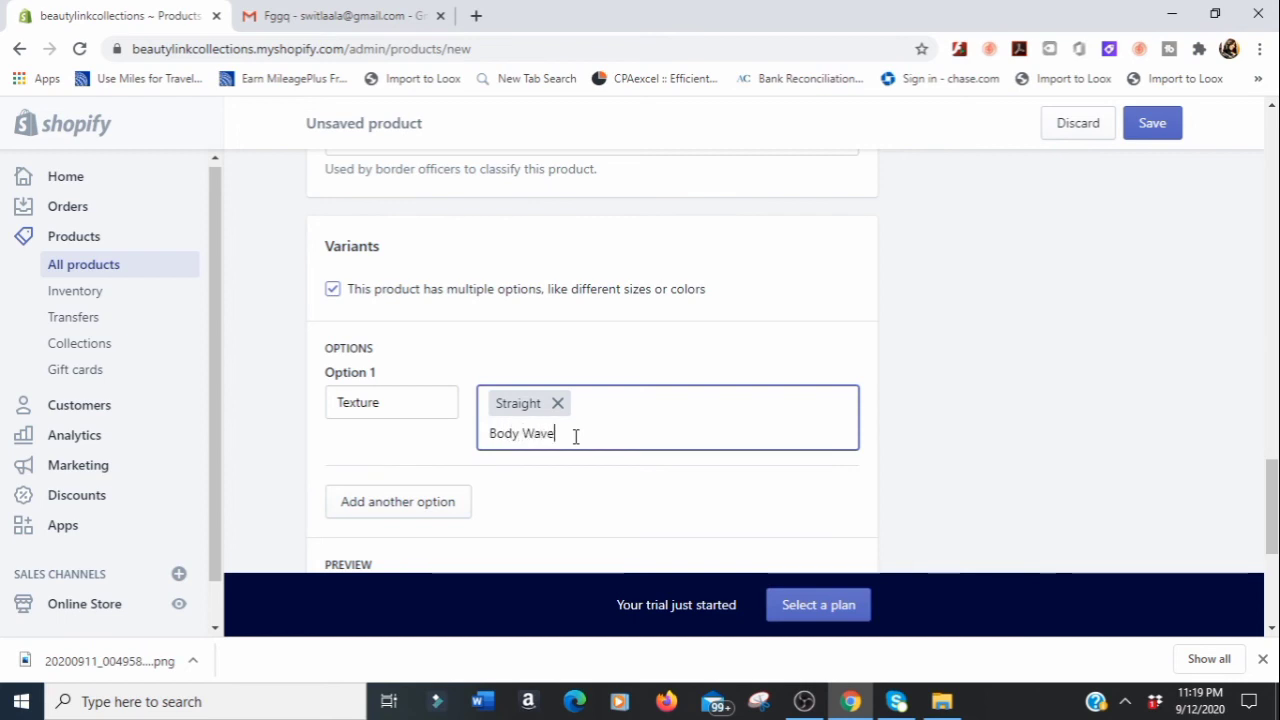
{"action": "key", "text": "Return"}
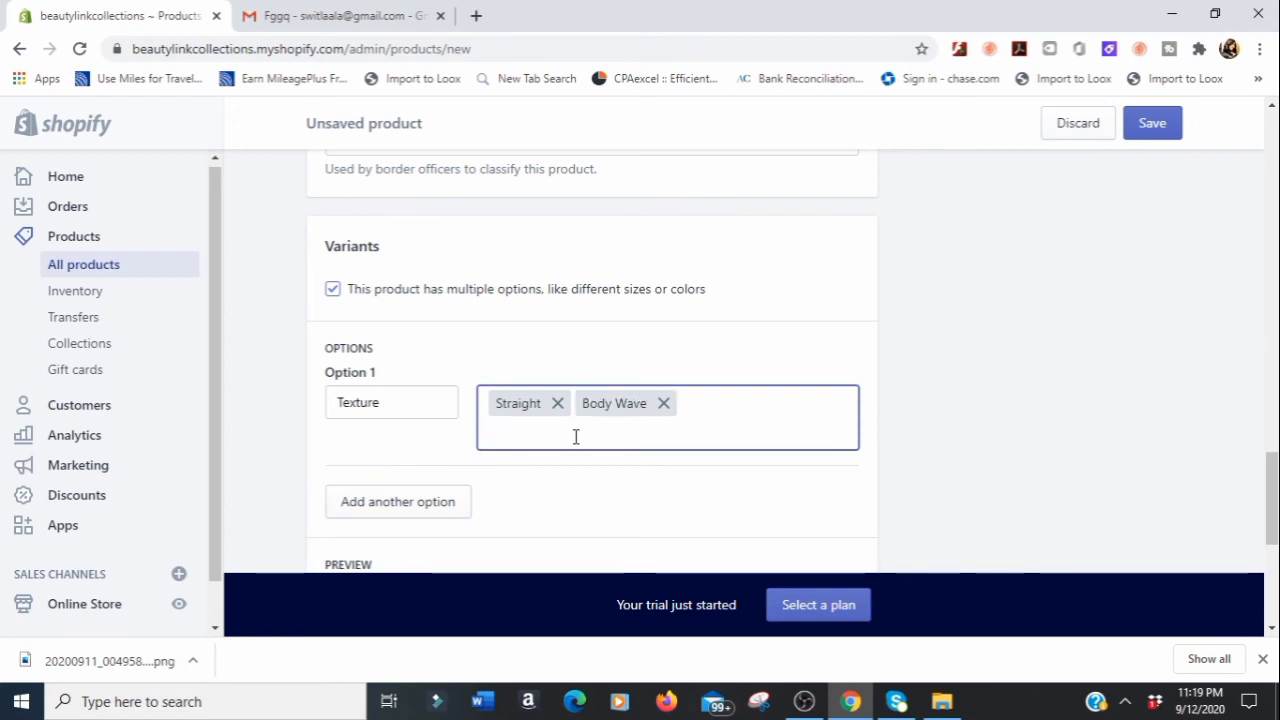
{"action": "type", "text": "Deep Wave"}
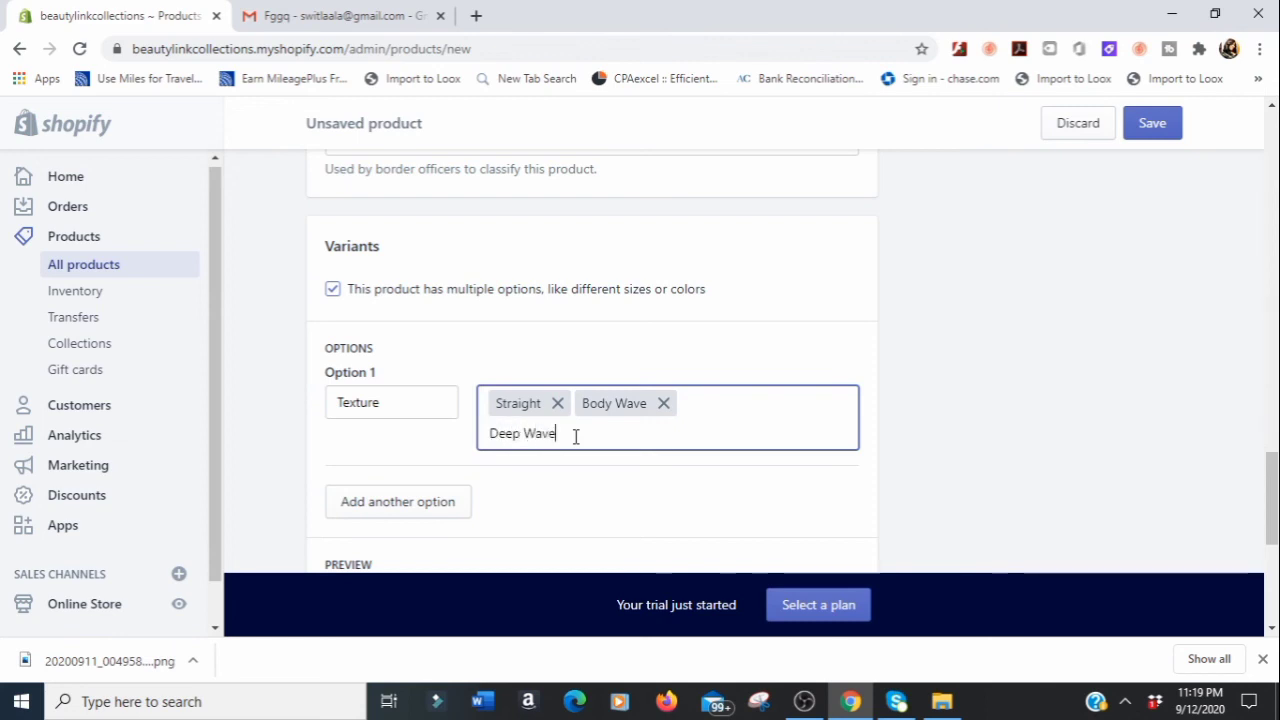
{"action": "key", "text": "Return"}
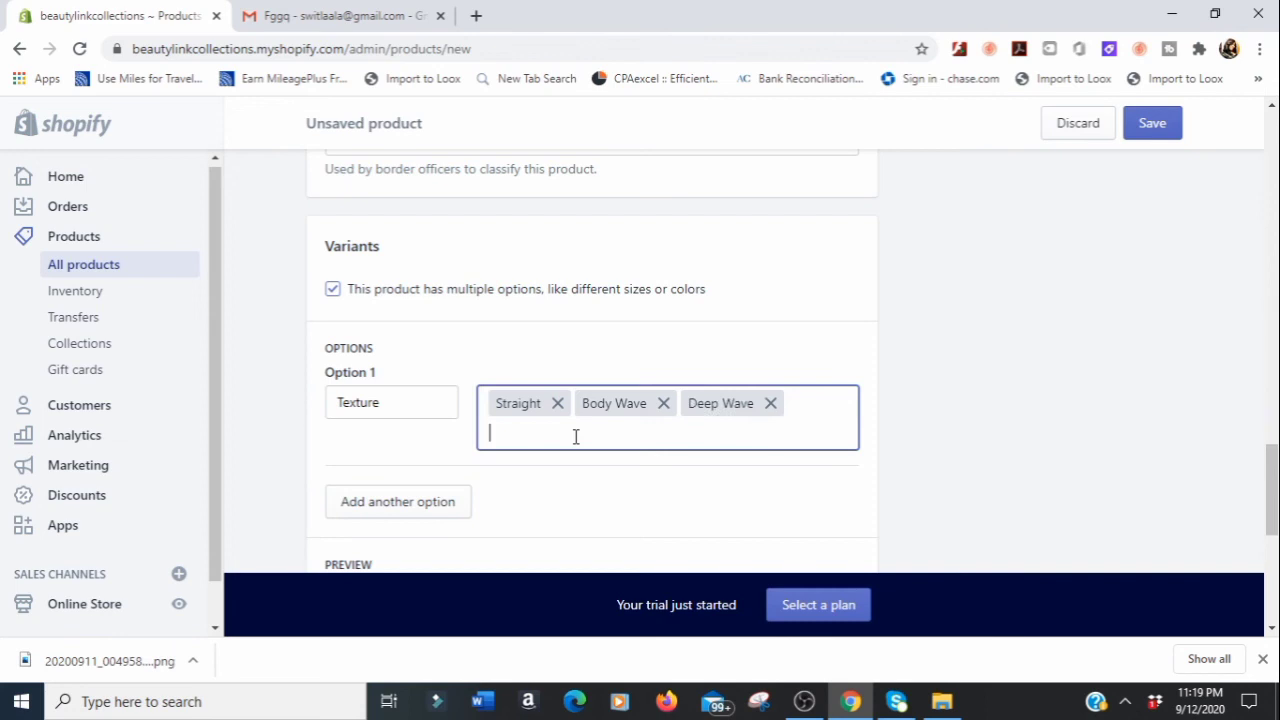
{"action": "left_click", "coordinate": [391, 413]}
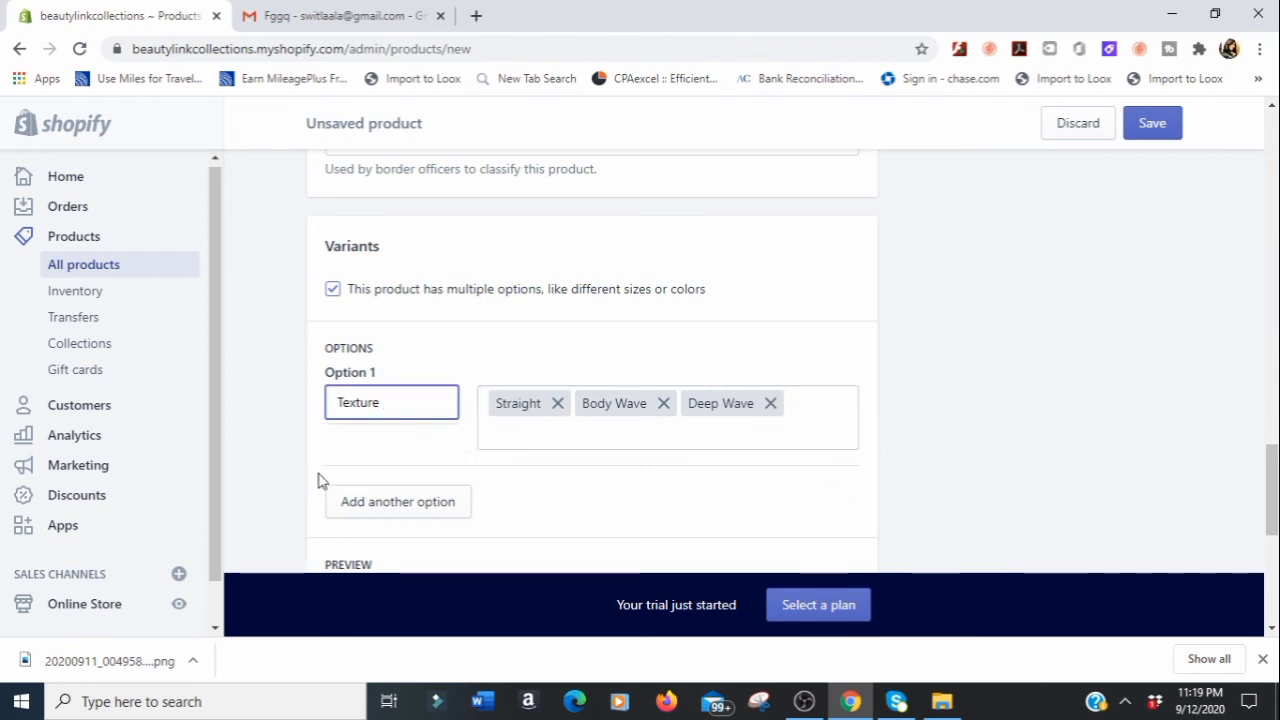
{"action": "type", "text": "s"}
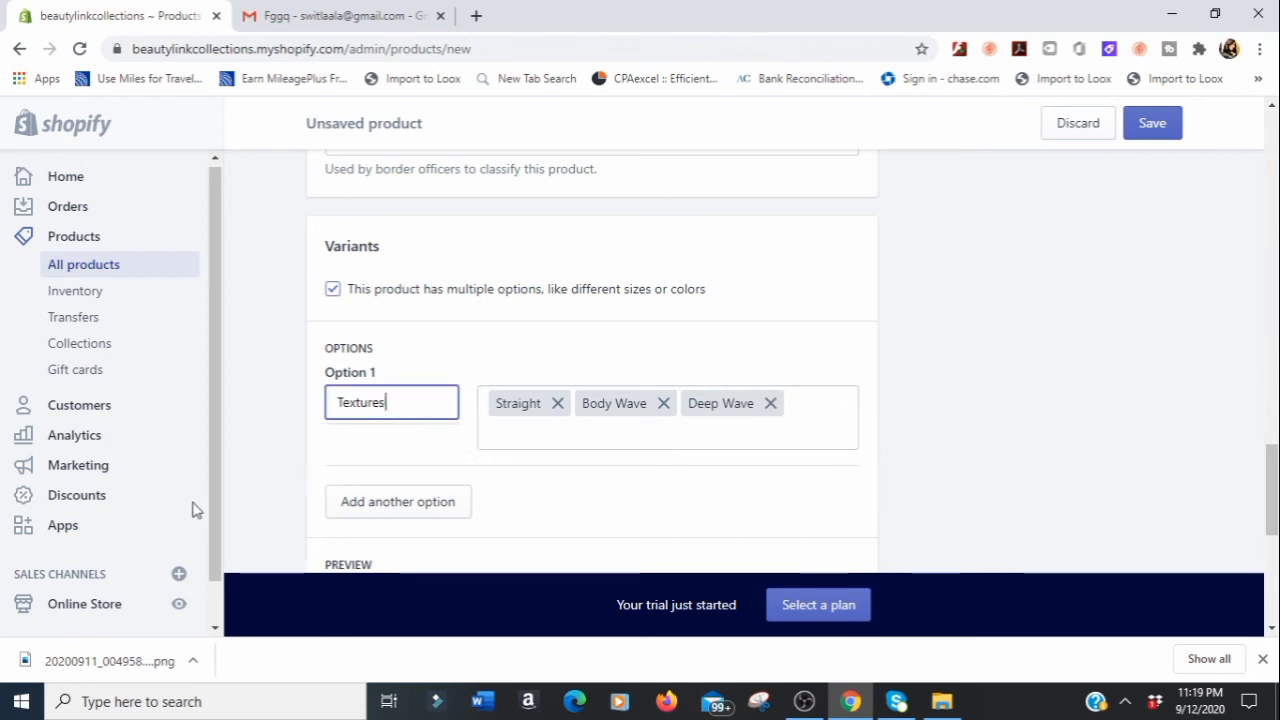
Add a second variant option to the product and name it "Inches"
{"action": "left_click", "coordinate": [372, 515]}
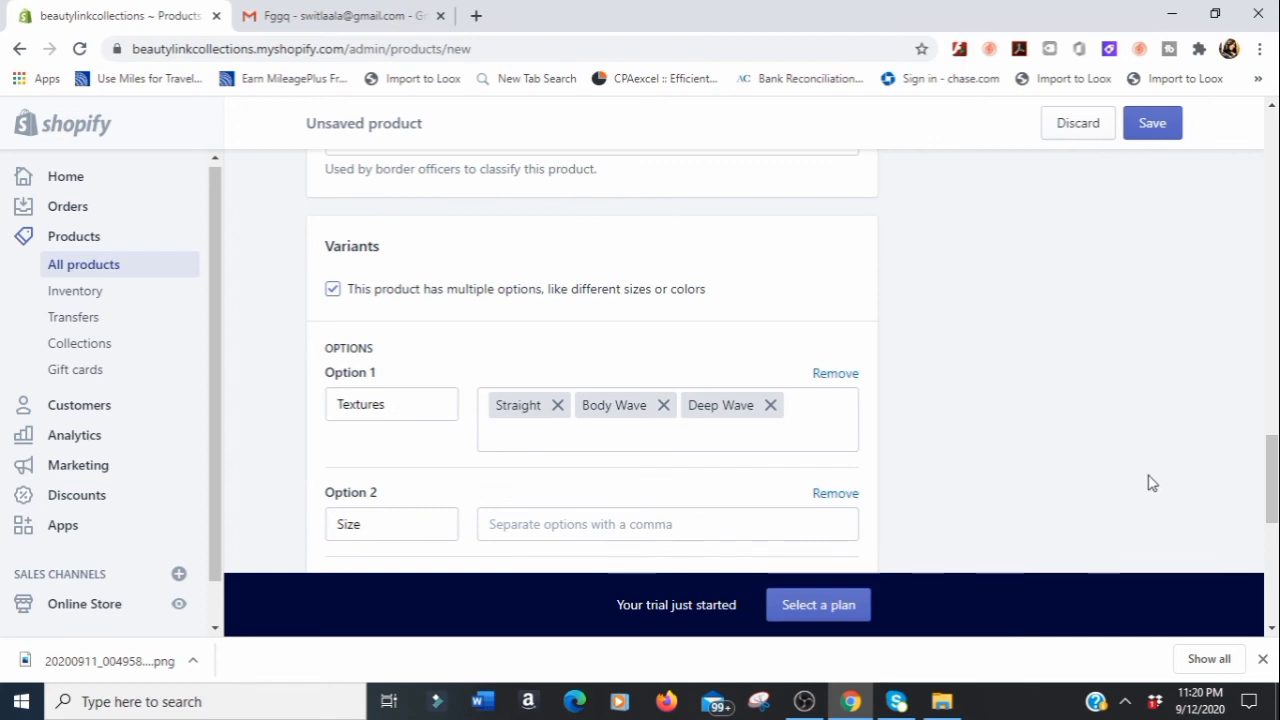
{"action": "left_click_drag", "start_coordinate": [1273, 478], "coordinate": [1273, 500]}
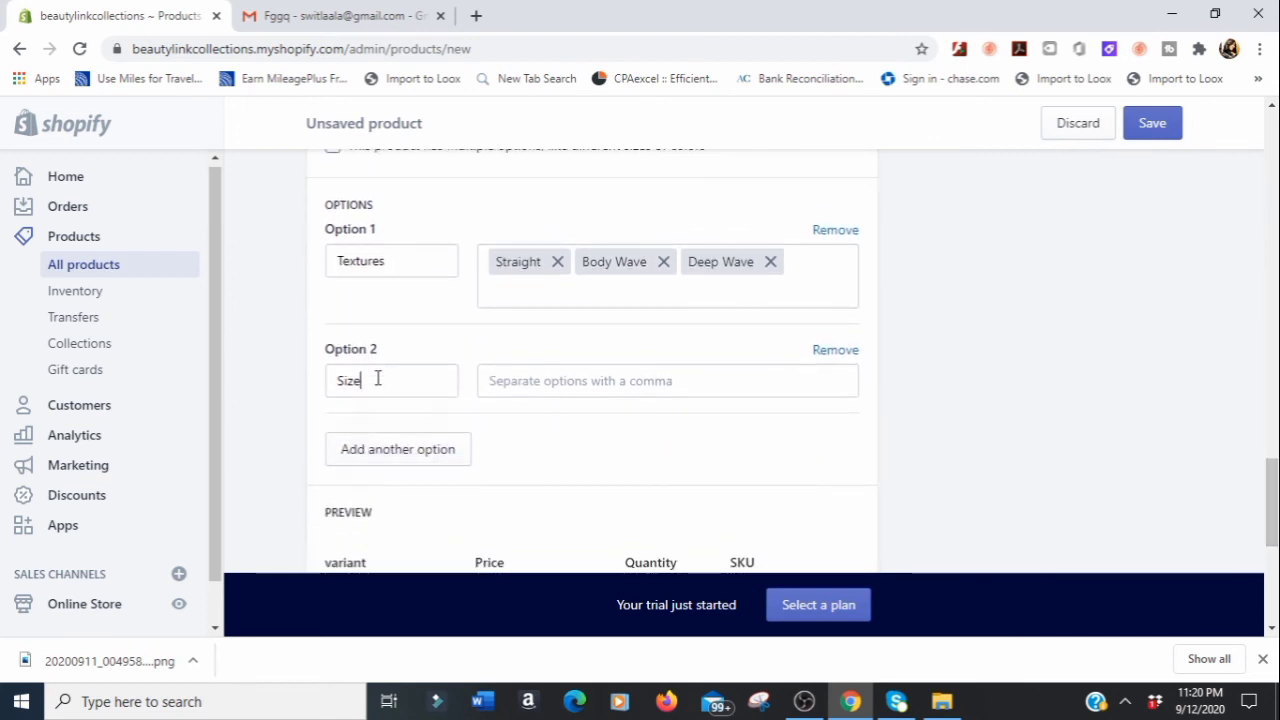
{"action": "left_click_drag", "start_coordinate": [374, 378], "coordinate": [308, 380]}
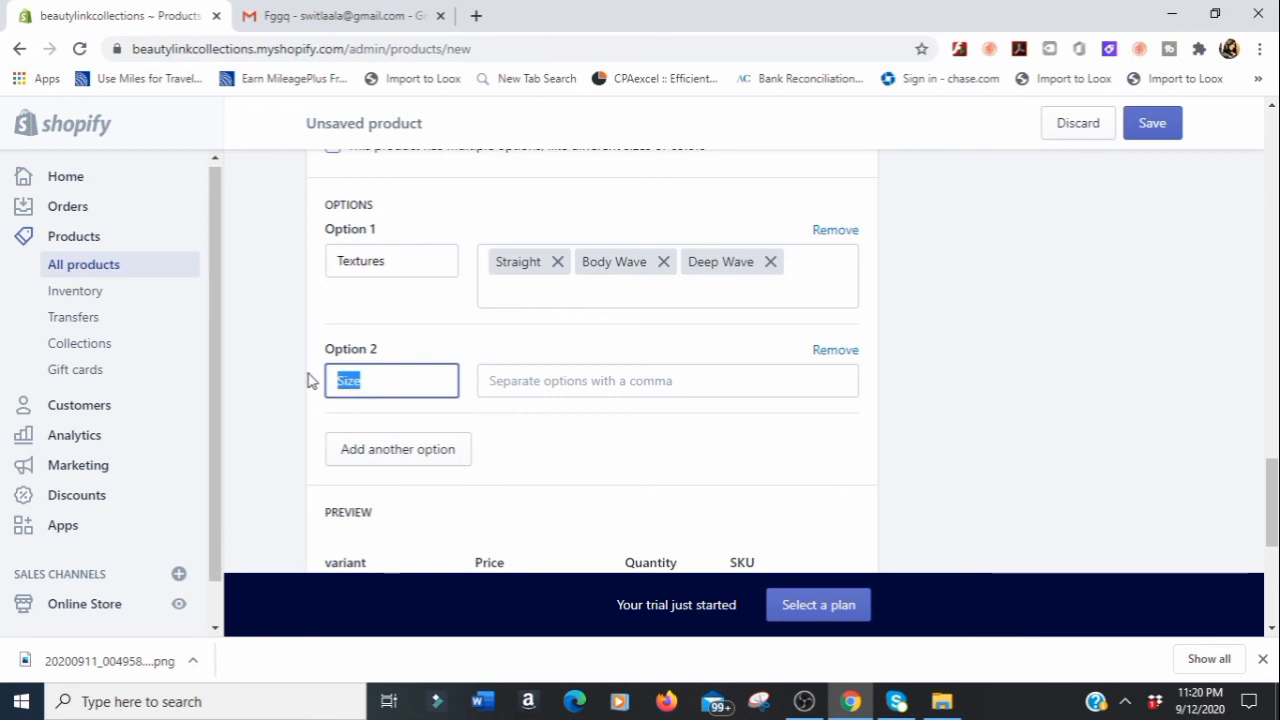
{"action": "type", "text": "I"}
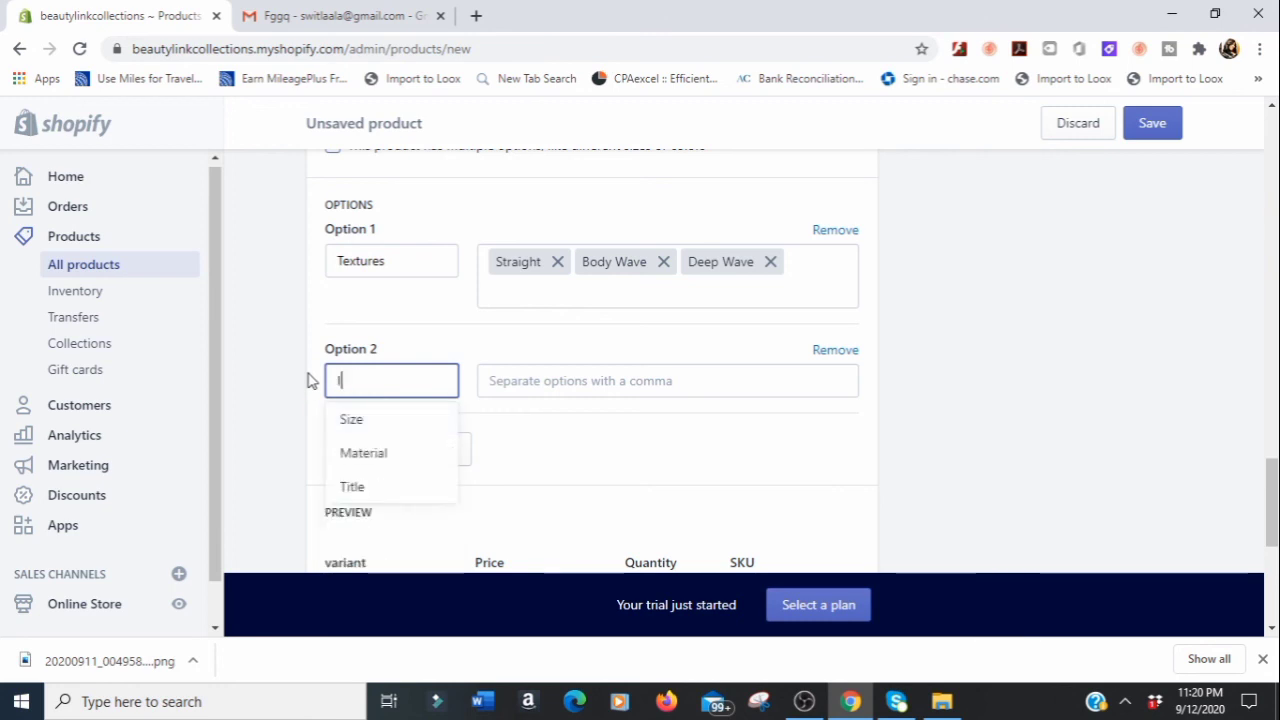
{"action": "type", "text": "nches"}
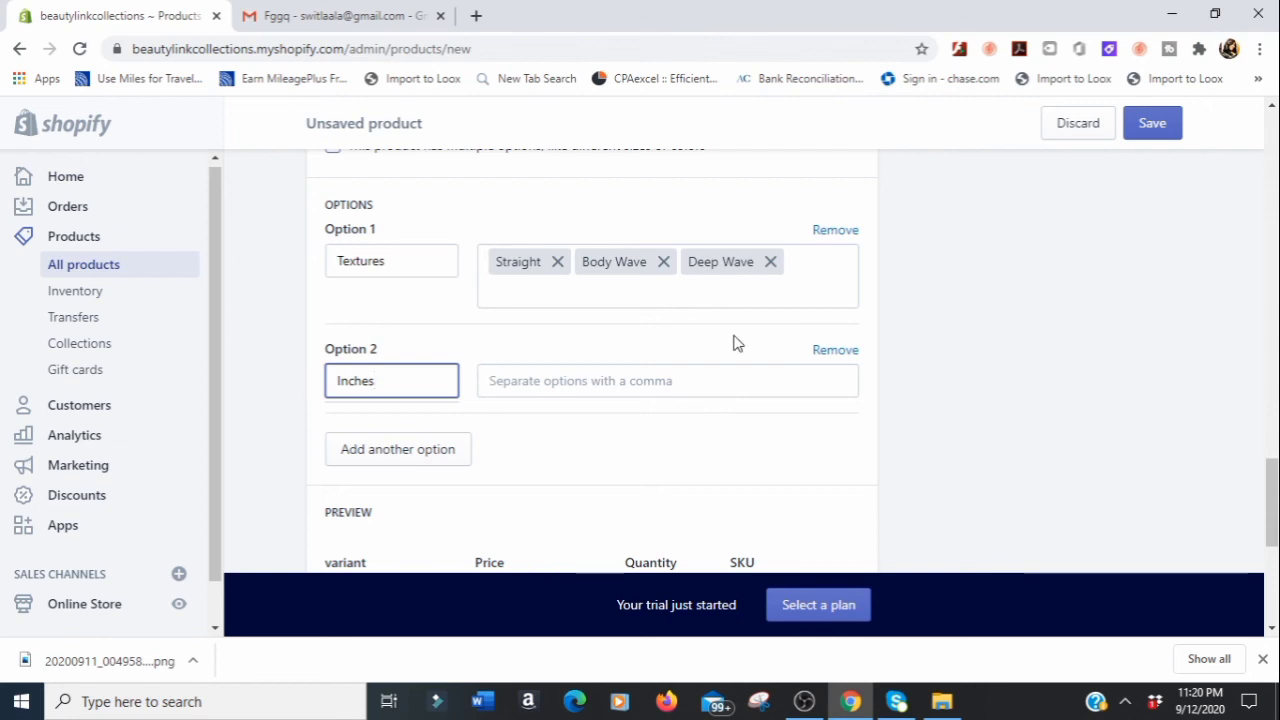
Enter 10, 12, 14, 16, 18 and 20 as the values of the Inches option
{"action": "left_click", "coordinate": [517, 385]}
{"action": "type", "text": "10"}
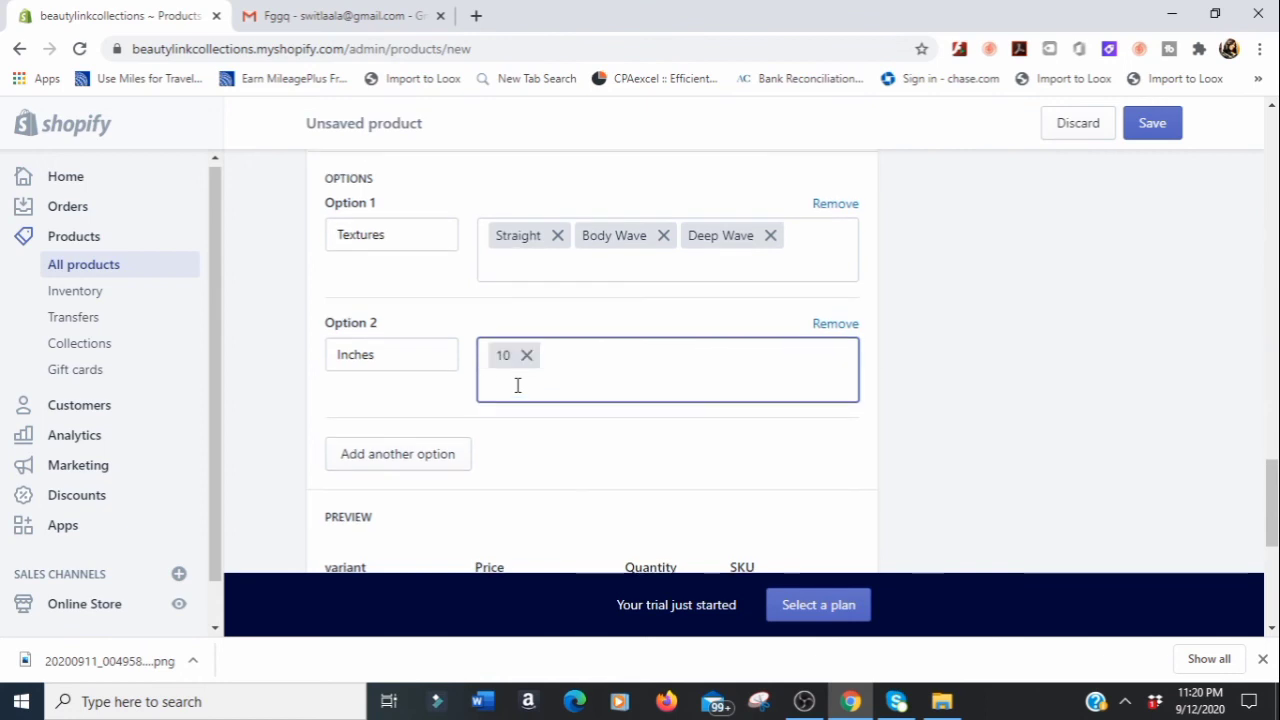
{"action": "type", "text": ",12,14"}
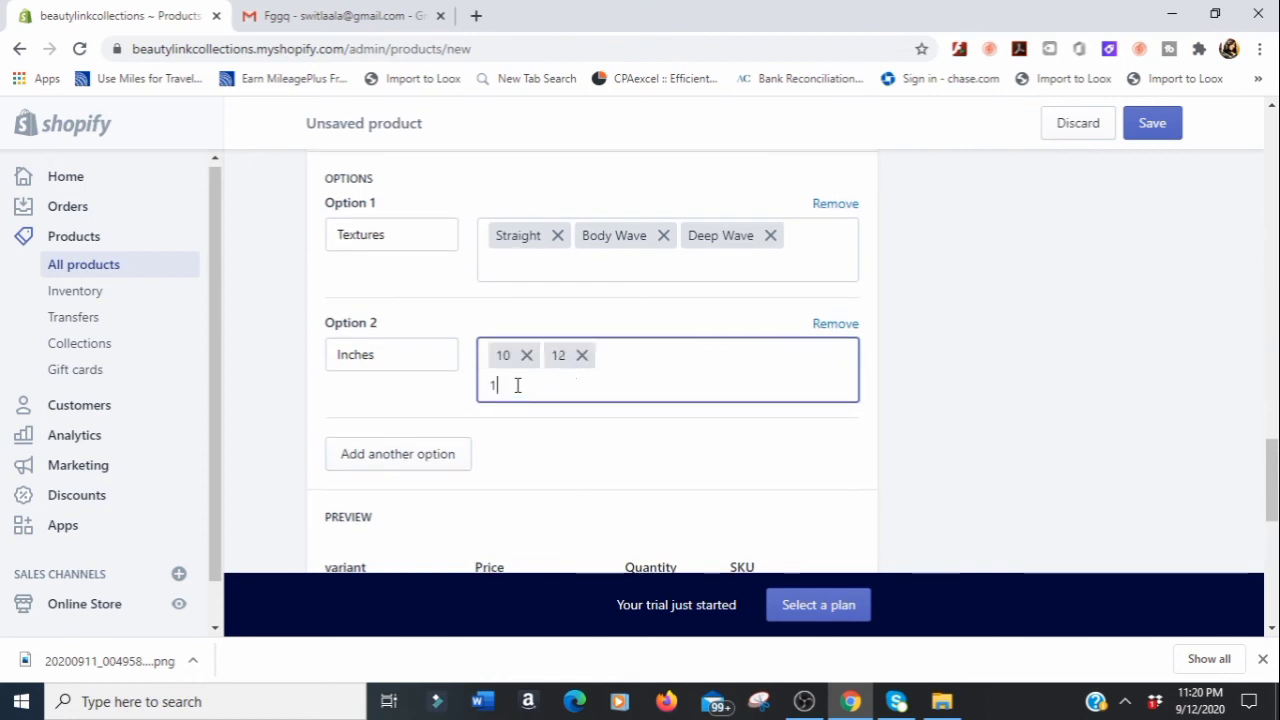
{"action": "type", "text": ",16"}
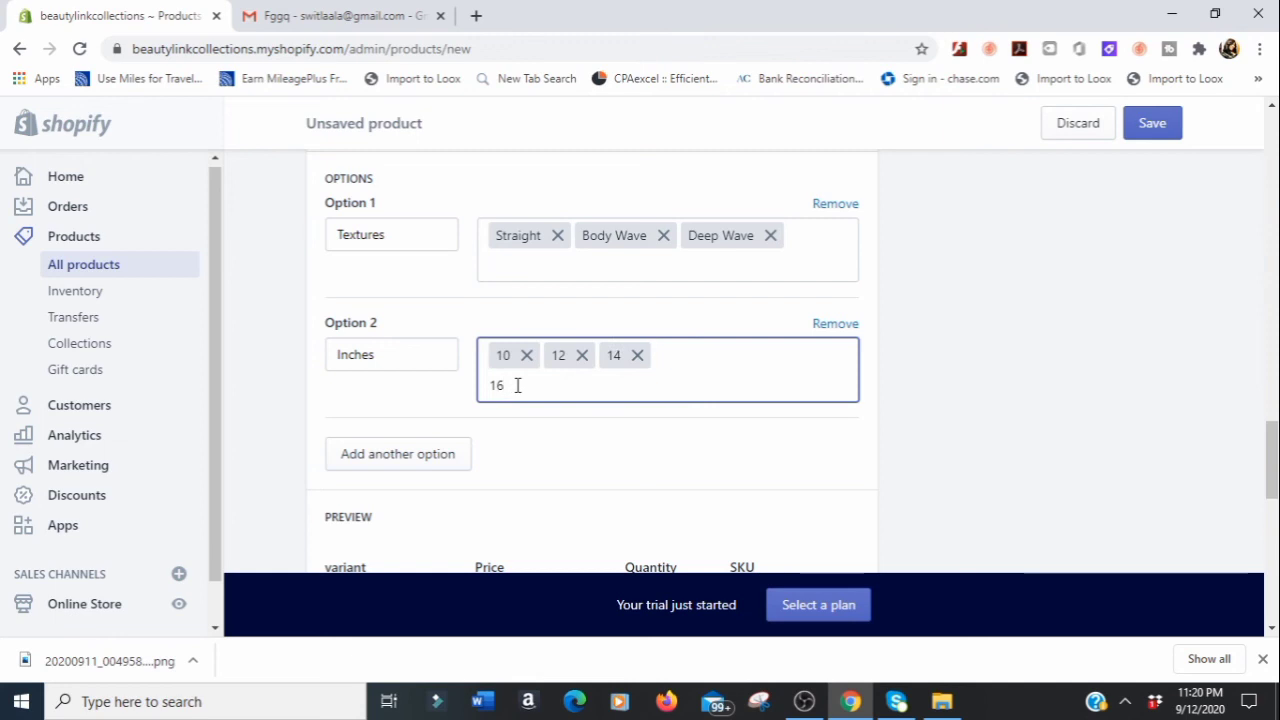
{"action": "type", "text": ",18,20"}
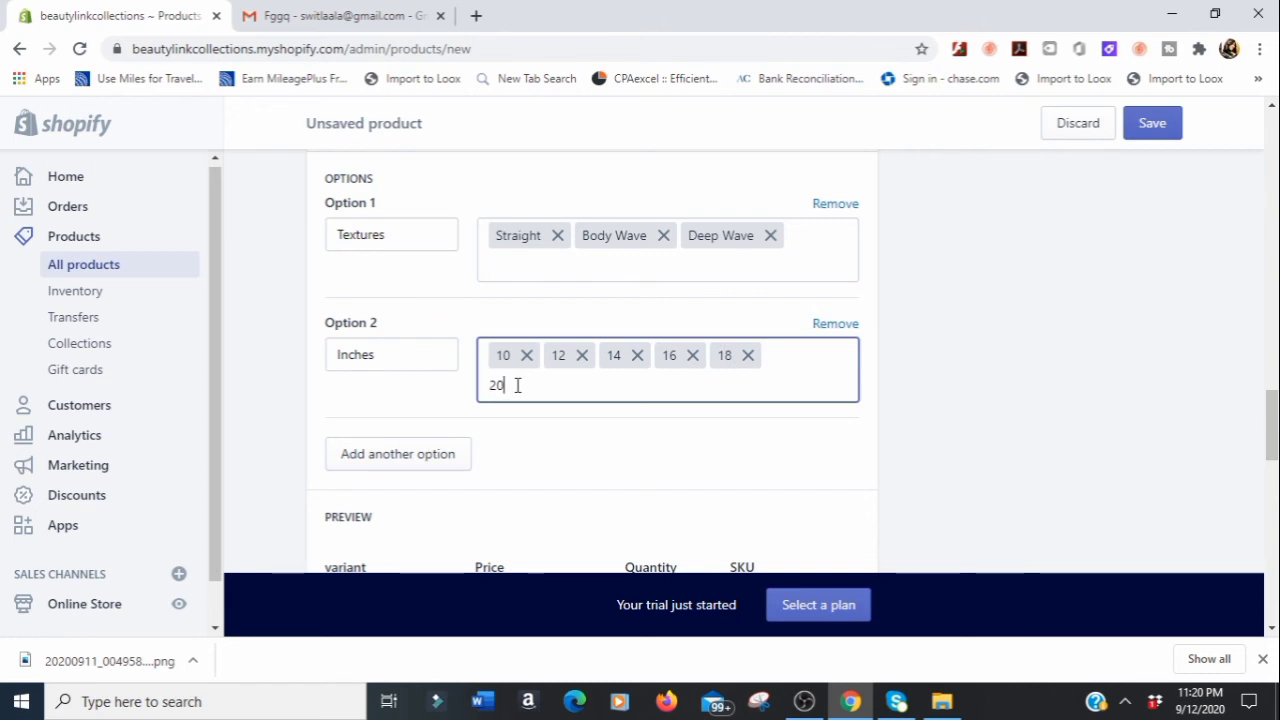
{"action": "type", "text": ","}
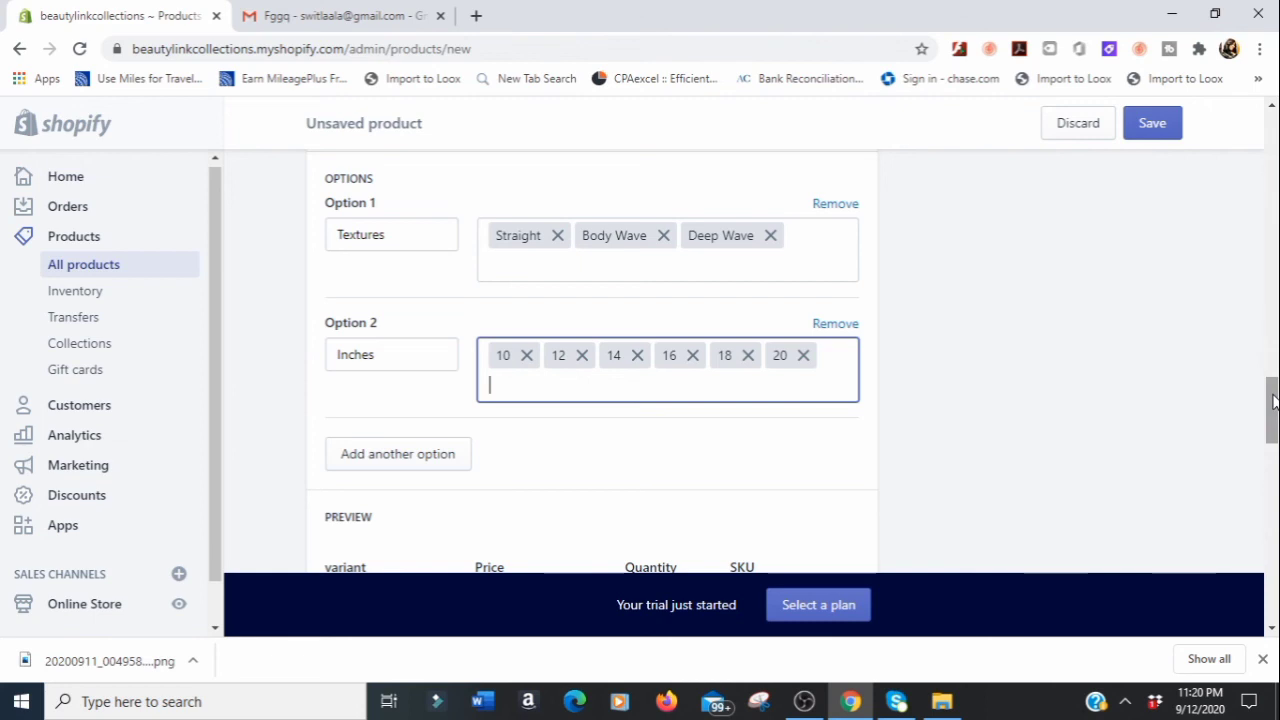
Set the quantity of the Straight / 10 variant to 10 in the variant preview
{"action": "left_click_drag", "start_coordinate": [1270, 401], "coordinate": [1272, 436]}
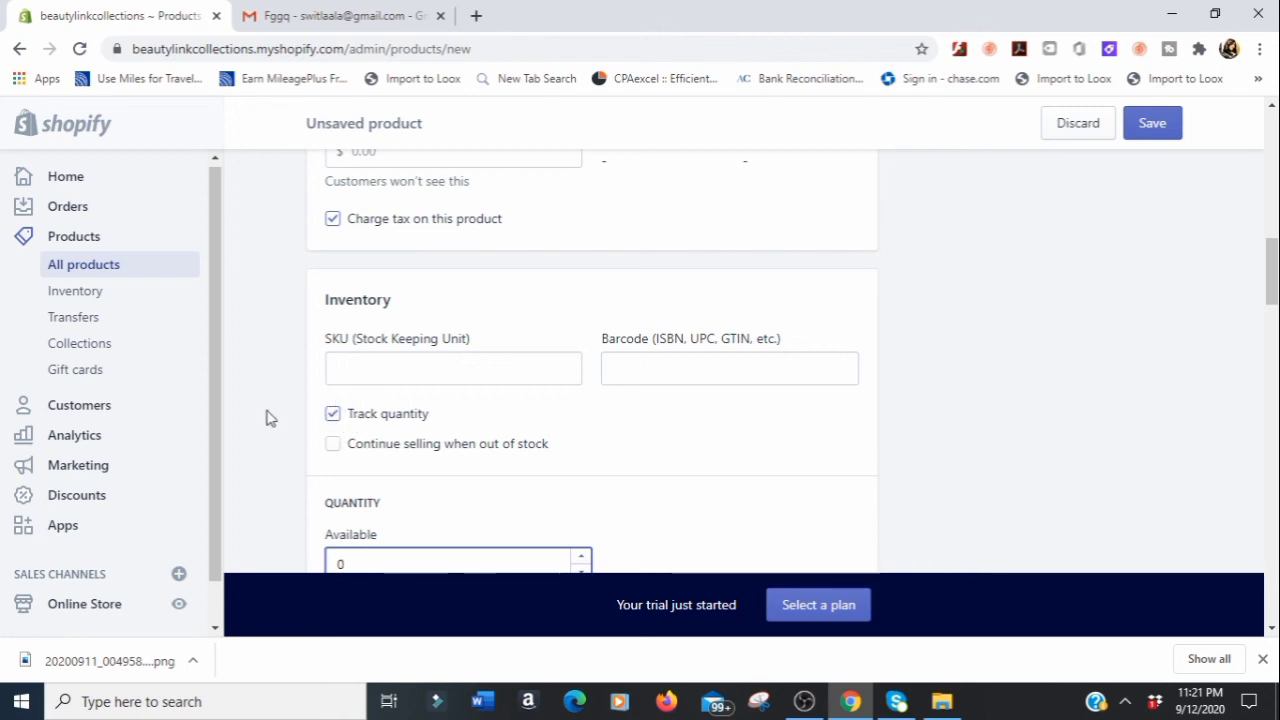
{"action": "left_click", "coordinate": [1270, 420]}
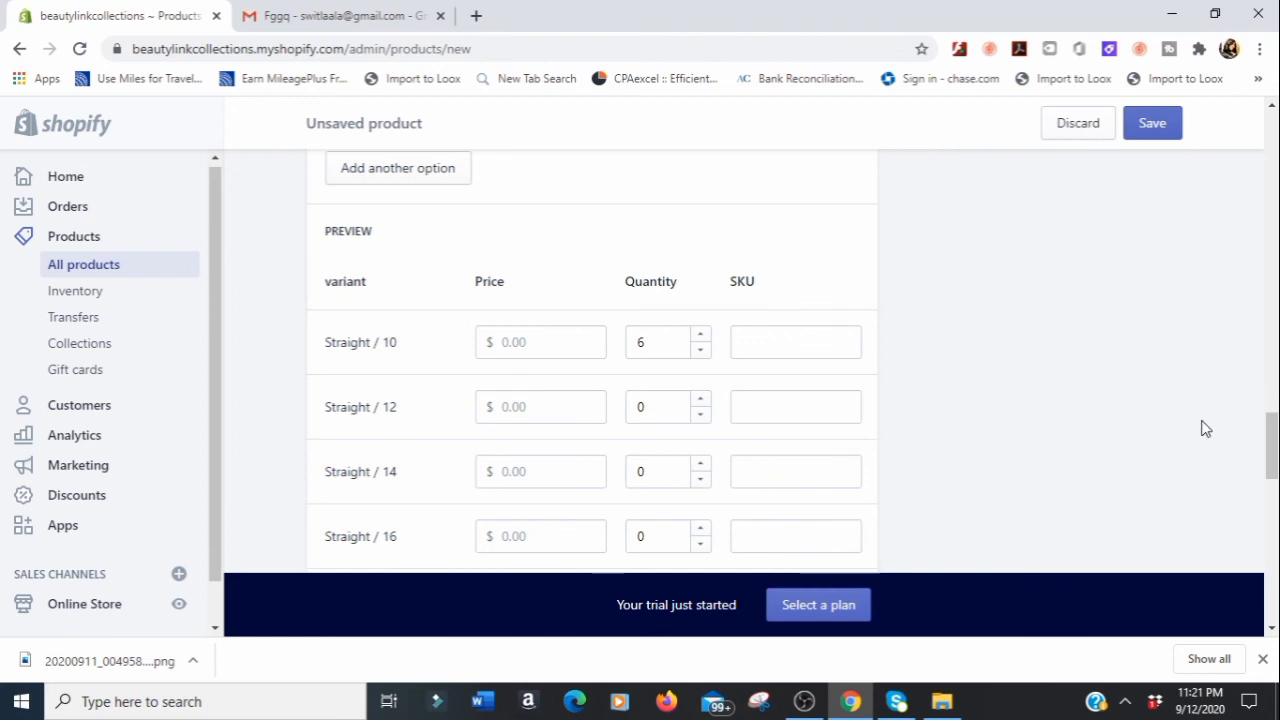
{"action": "mouse_move", "coordinate": [1273, 452]}
{"action": "left_mouse_down"}
{"action": "mouse_move", "coordinate": [1273, 590]}
{"action": "mouse_move", "coordinate": [1273, 467]}
{"action": "mouse_move", "coordinate": [1260, 455]}
{"action": "left_mouse_up"}
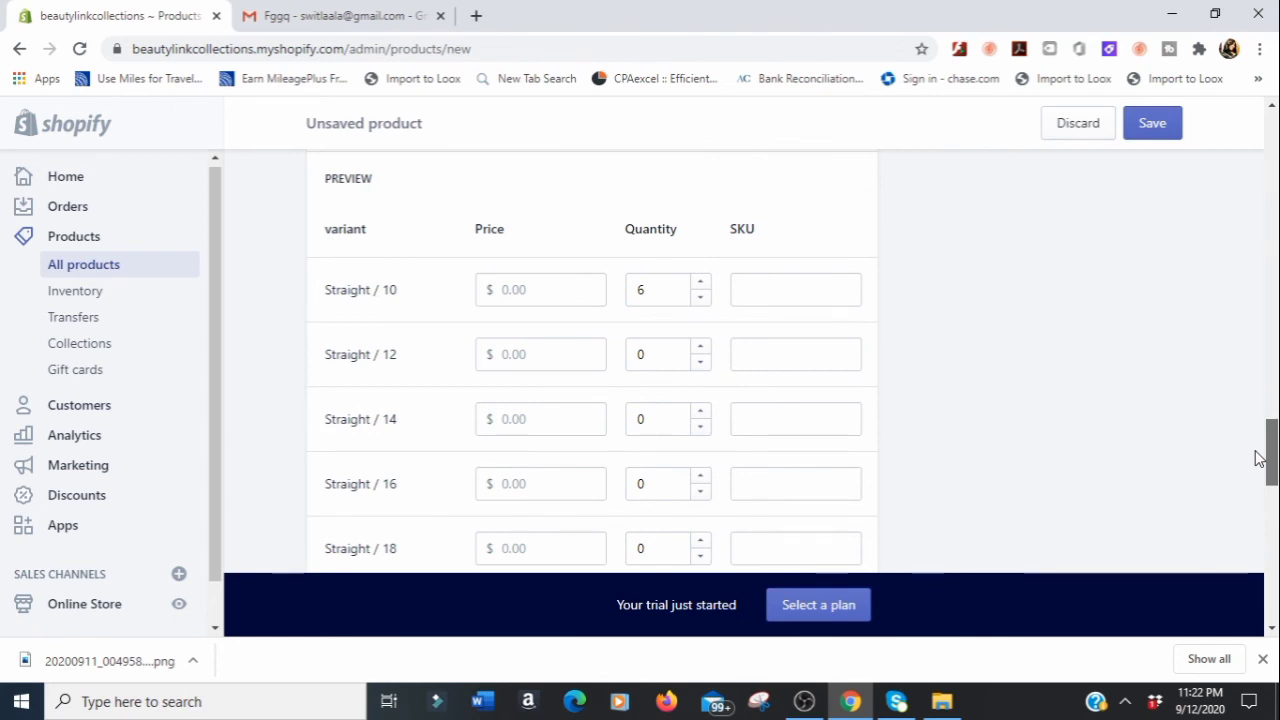
{"action": "mouse_move", "coordinate": [1257, 460]}
{"action": "left_mouse_down"}
{"action": "mouse_move", "coordinate": [1257, 477]}
{"action": "mouse_move", "coordinate": [1249, 456]}
{"action": "left_mouse_up"}
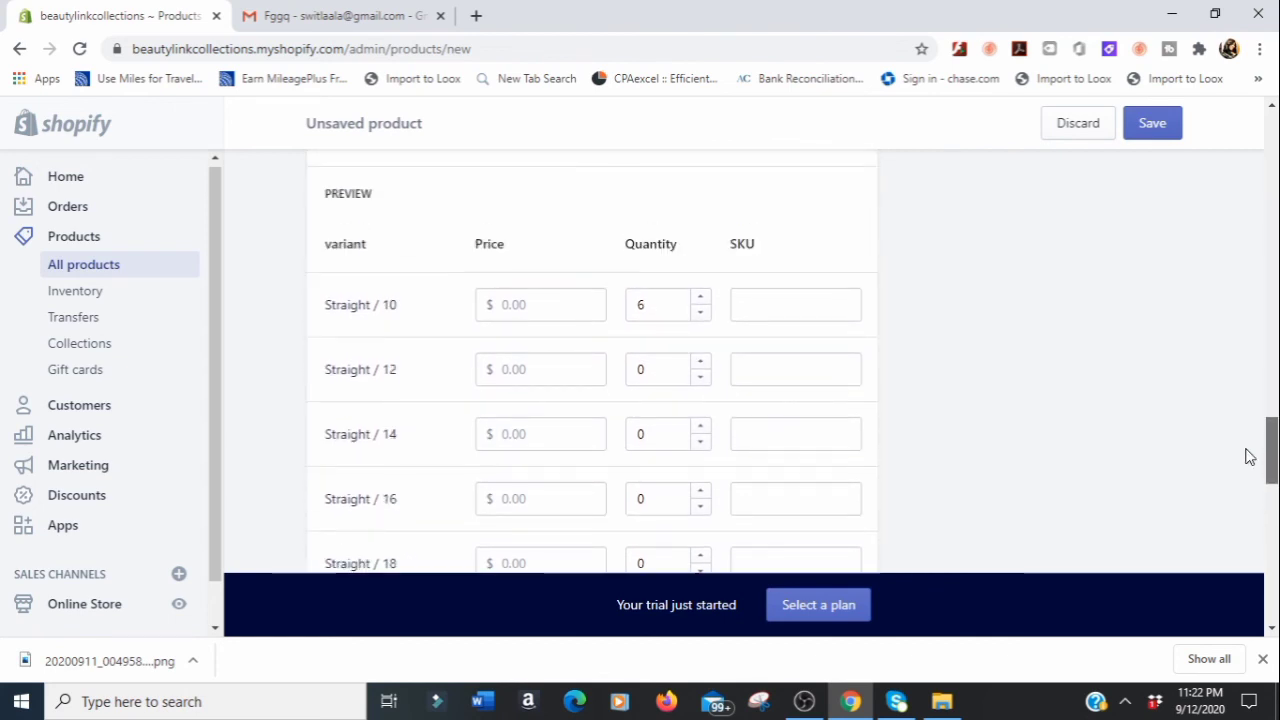
{"action": "left_click", "coordinate": [703, 301]}
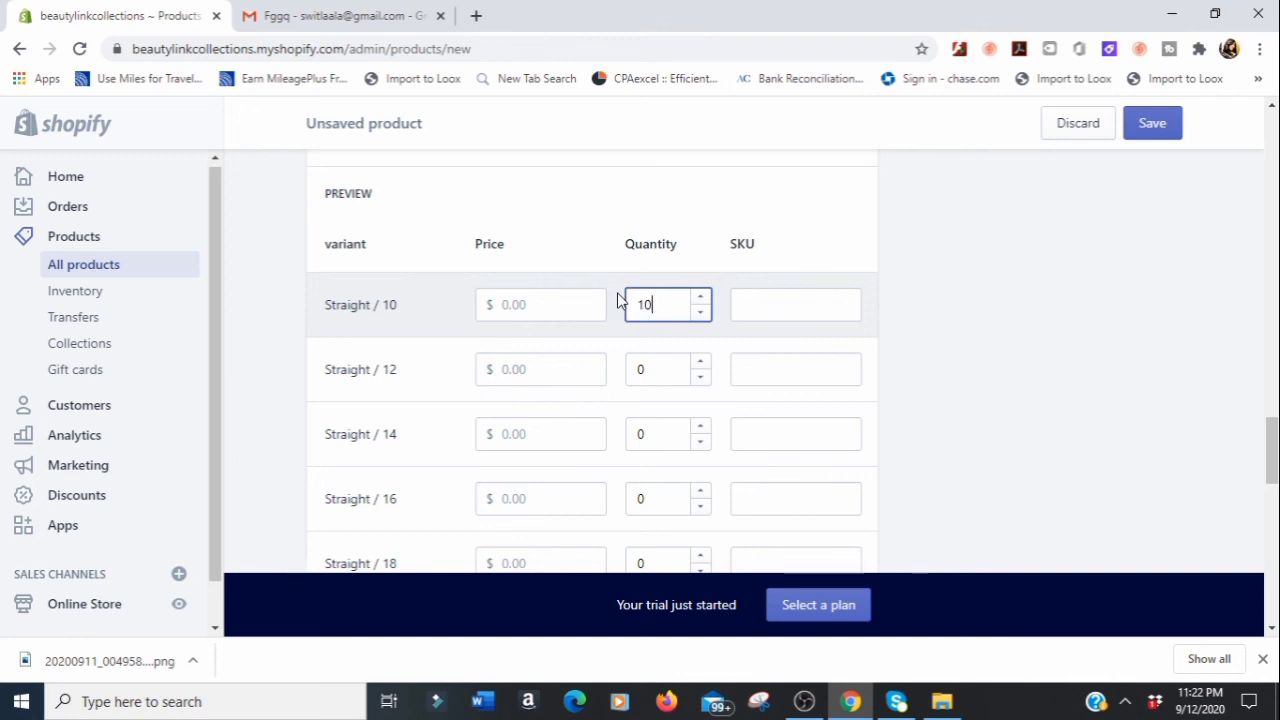
Price the Straight variants from 10 to 20 inches at $50, $55, $60, $65, $70 and $75 respectively
{"action": "left_click", "coordinate": [536, 297]}
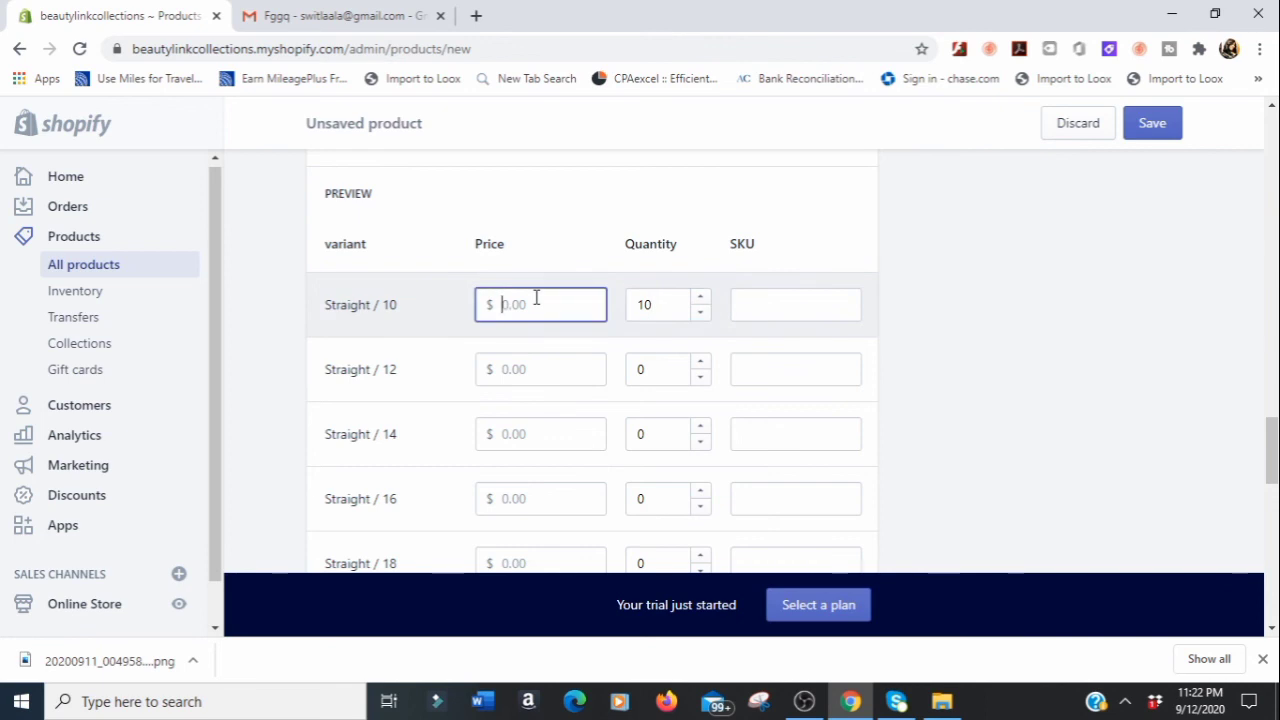
{"action": "type", "text": "50"}
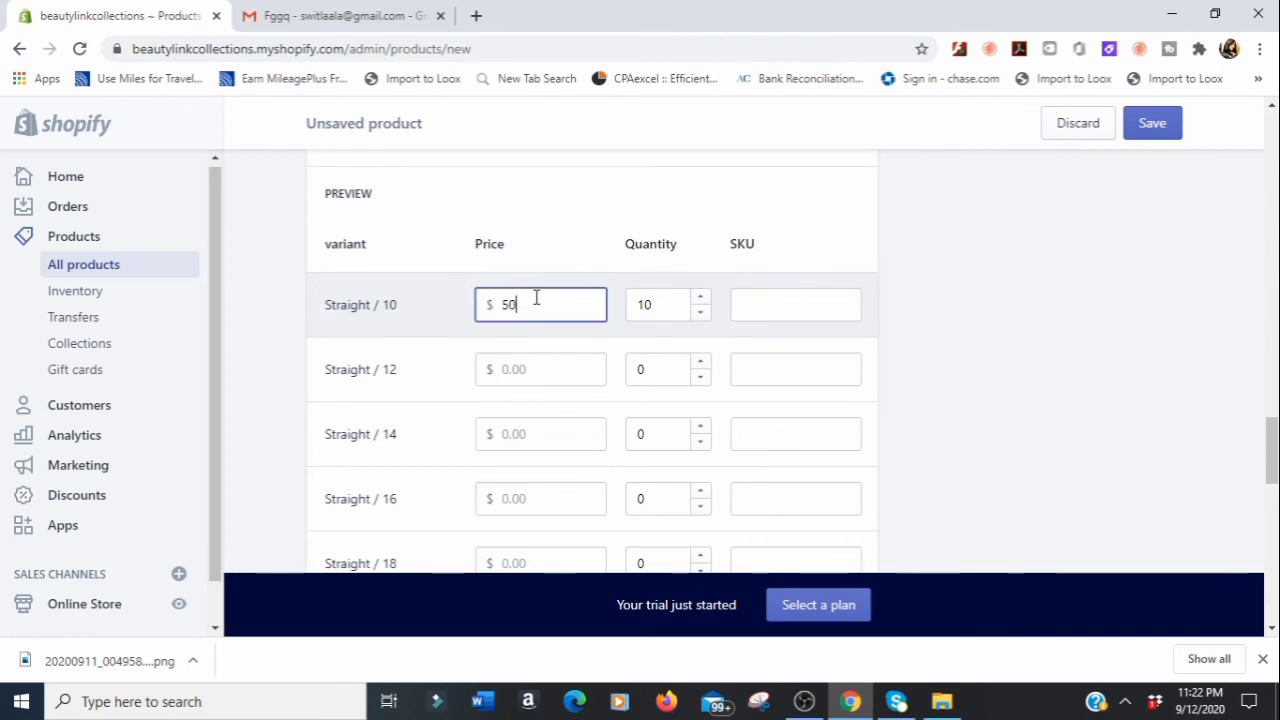
{"action": "left_click", "coordinate": [510, 368]}
{"action": "type", "text": "55"}
{"action": "left_click", "coordinate": [513, 429]}
{"action": "left_click", "coordinate": [543, 490]}
{"action": "type", "text": "65"}
{"action": "left_click", "coordinate": [526, 549]}
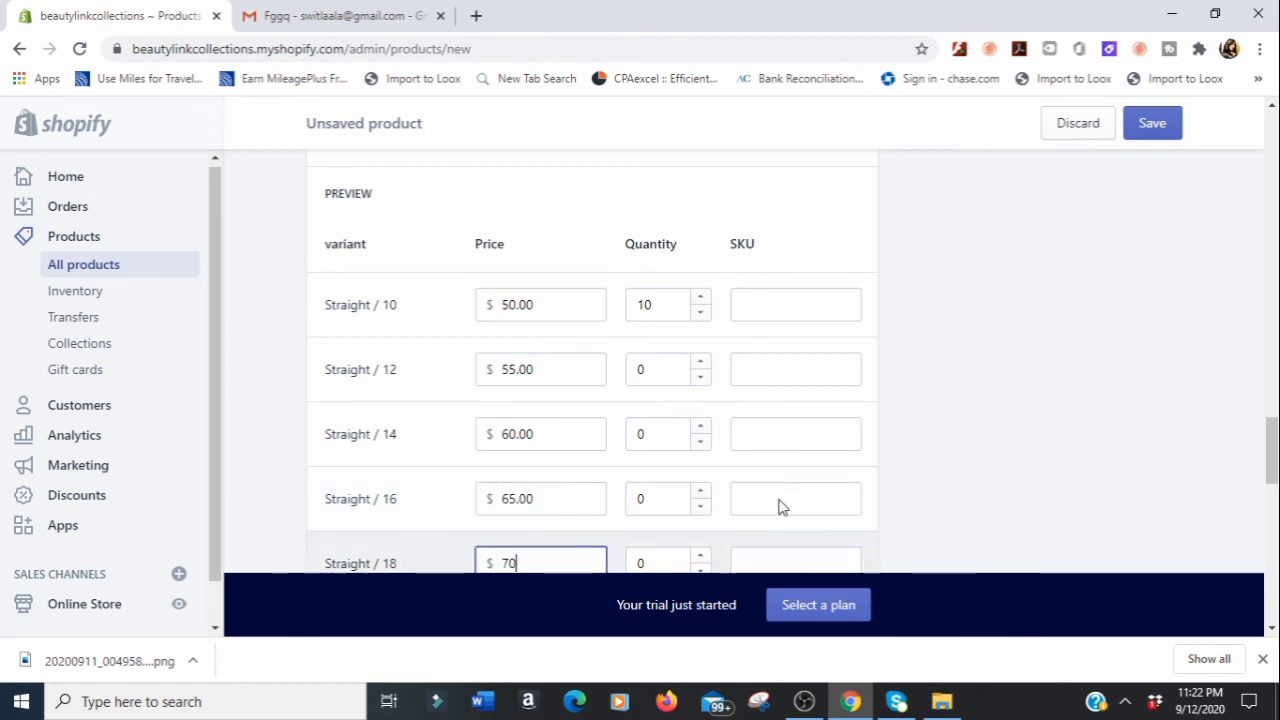
{"action": "type", "text": "70"}
{"action": "left_click_drag", "start_coordinate": [1270, 445], "coordinate": [1270, 489]}
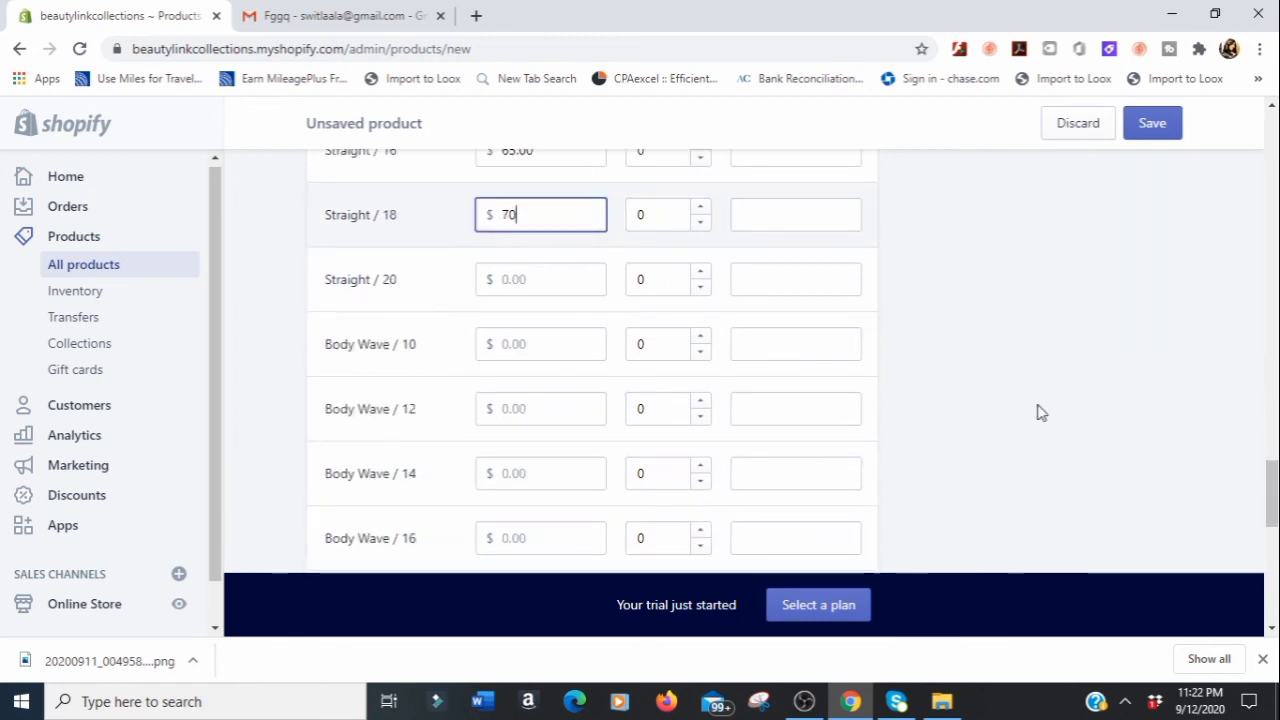
{"action": "left_click", "coordinate": [577, 280]}
{"action": "type", "text": "75"}
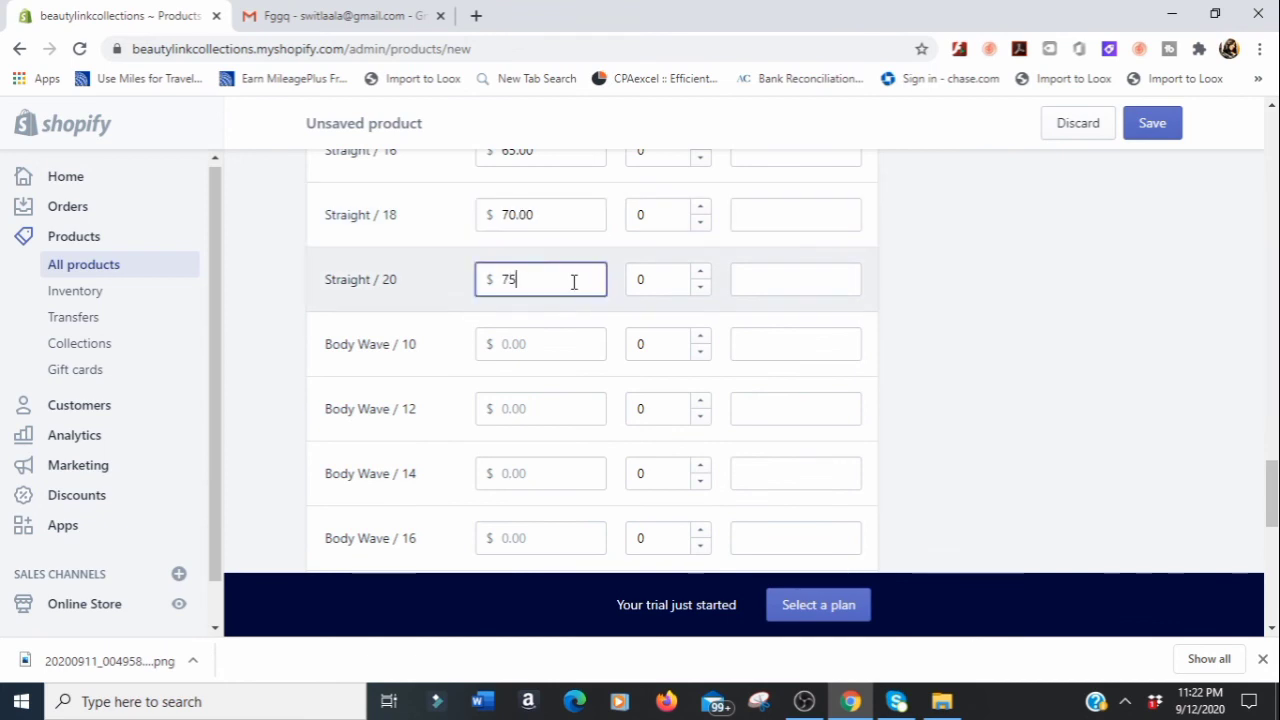
Price both the Body Wave and Deep Wave variants from 10 to 20 inches at $50, $55, $60, $65, $70 and $75 respectively
{"action": "left_click", "coordinate": [540, 336]}
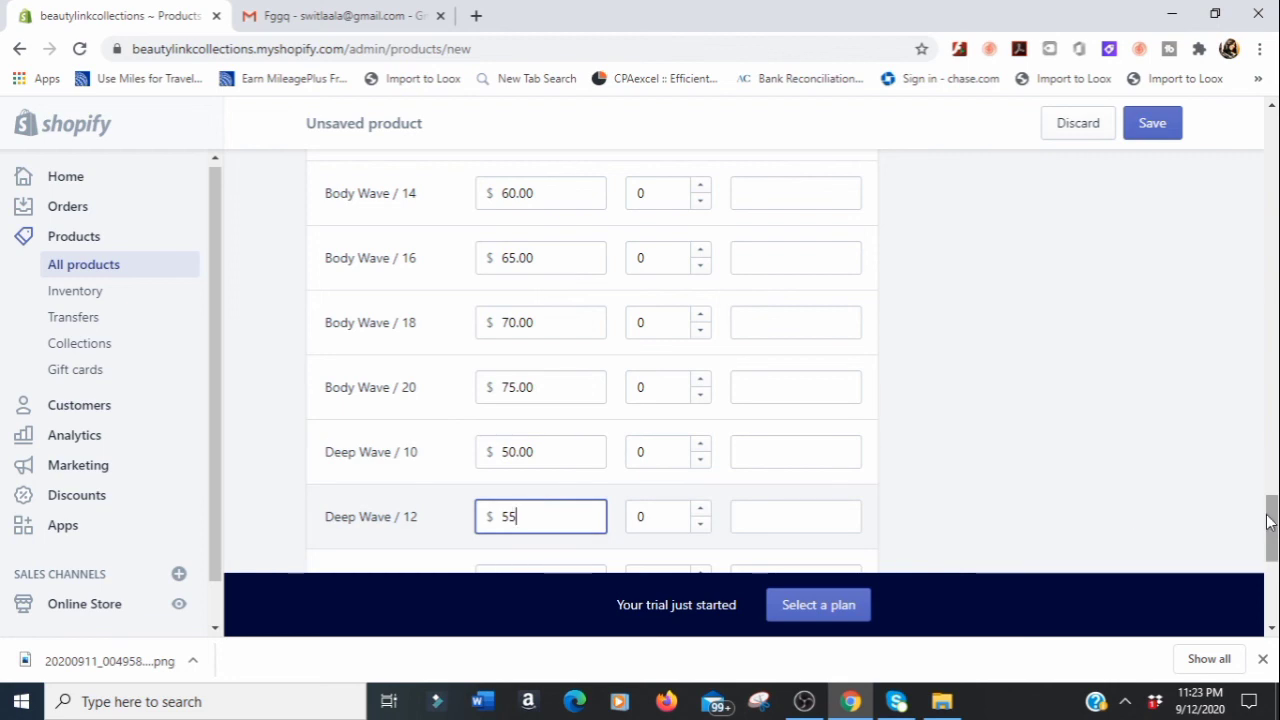
{"action": "left_click_drag", "start_coordinate": [1270, 522], "coordinate": [1270, 566]}
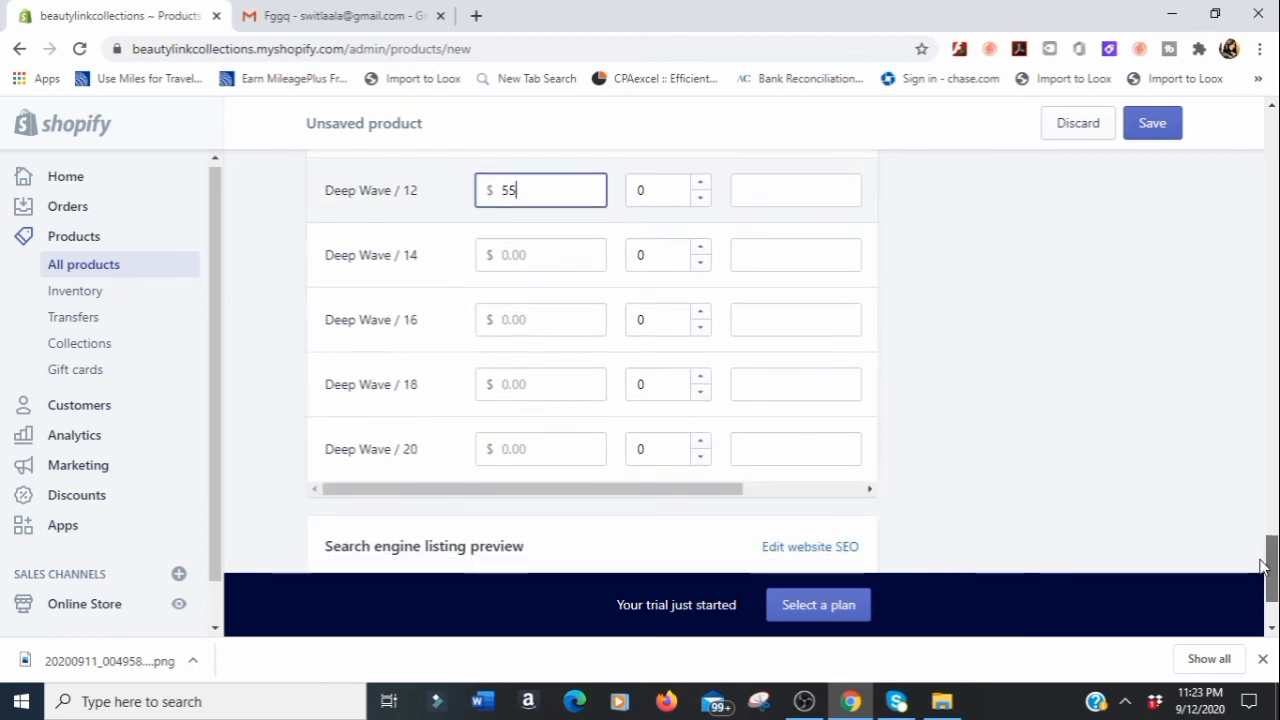
{"action": "left_click", "coordinate": [555, 284]}
{"action": "type", "text": "60"}
{"action": "left_click", "coordinate": [548, 338]}
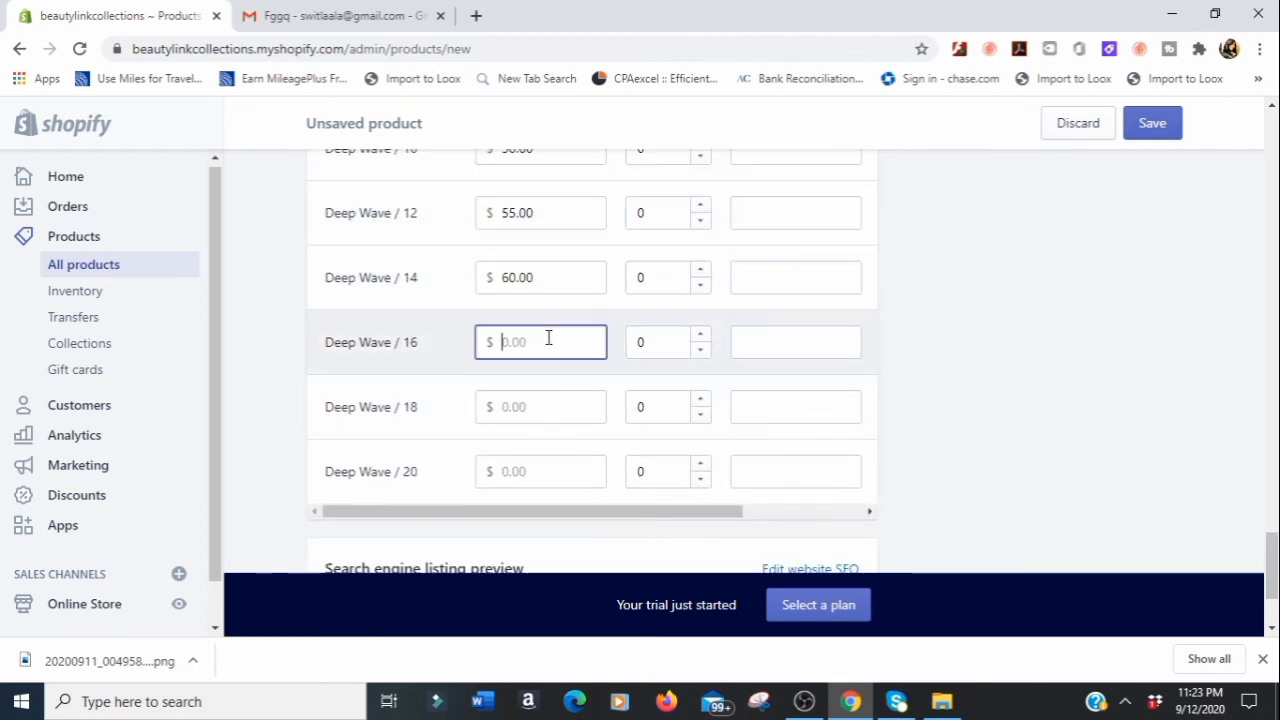
{"action": "left_click", "coordinate": [521, 404]}
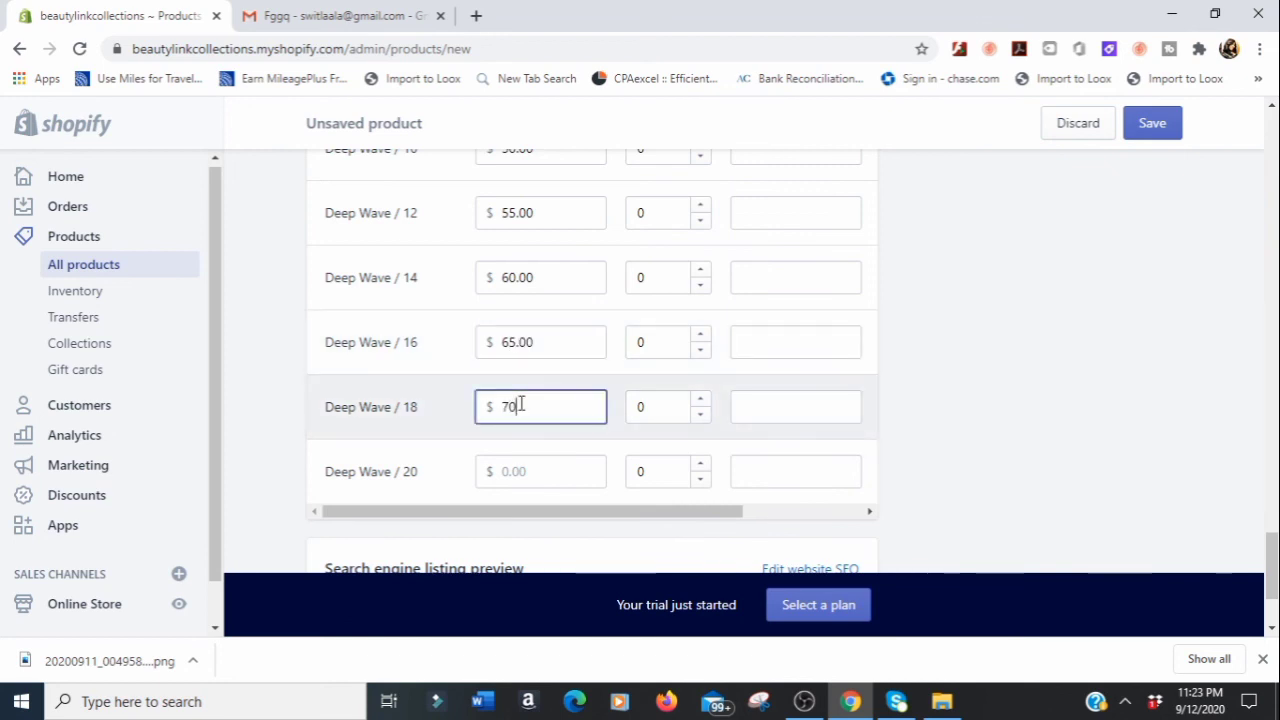
{"action": "left_click", "coordinate": [518, 480]}
{"action": "type", "text": "75"}
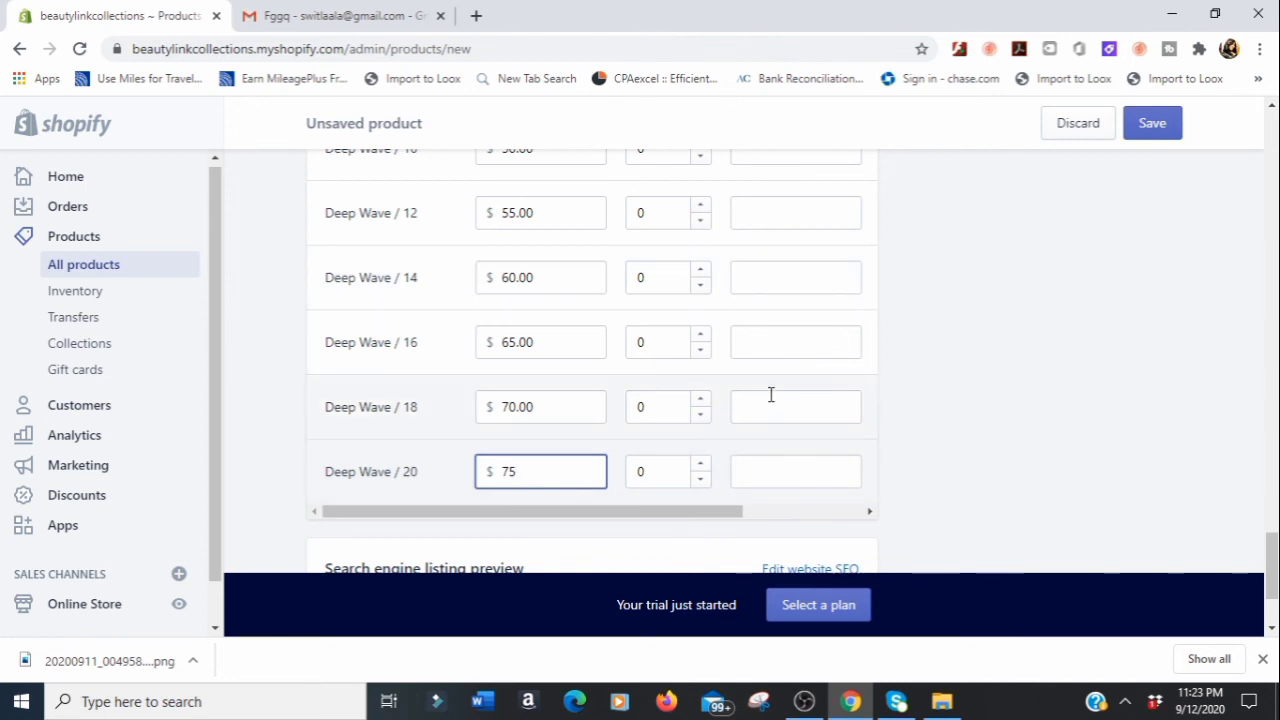
Set the quantity of the Straight / 12 variant to 10
{"action": "left_click_drag", "start_coordinate": [1273, 549], "coordinate": [1273, 440]}
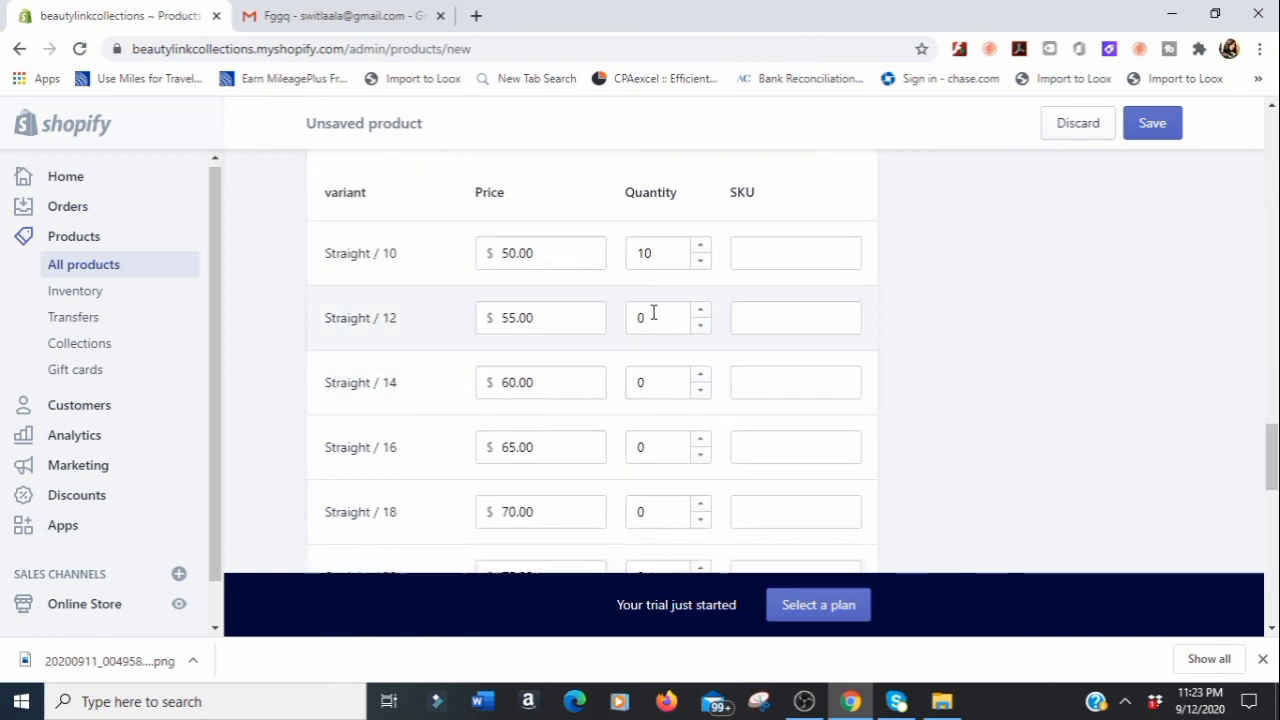
{"action": "double_click", "coordinate": [615, 318]}
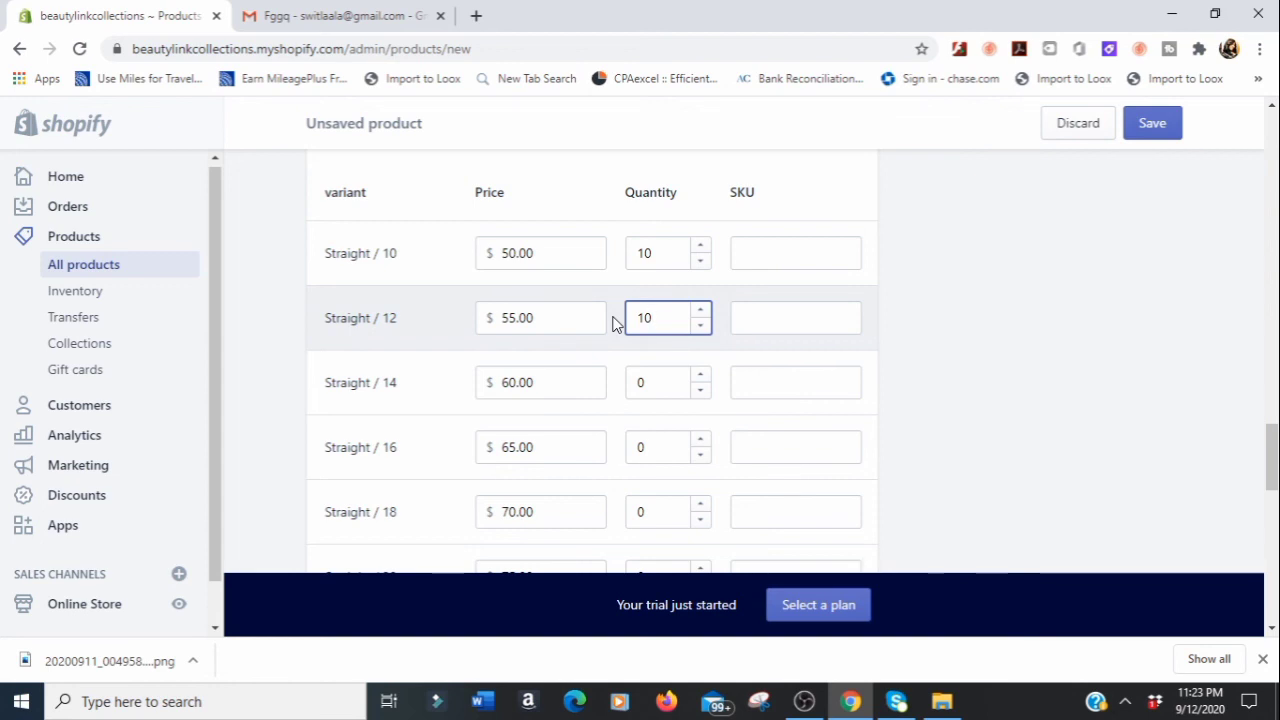
Set the quantity of the Straight variants in 12, 14, 16 and 18 inches to 10 each
{"action": "type", "text": "10"}
{"action": "double_click", "coordinate": [652, 383]}
{"action": "type", "text": "10"}
{"action": "double_click", "coordinate": [648, 447]}
{"action": "type", "text": "10"}
{"action": "double_click", "coordinate": [650, 512]}
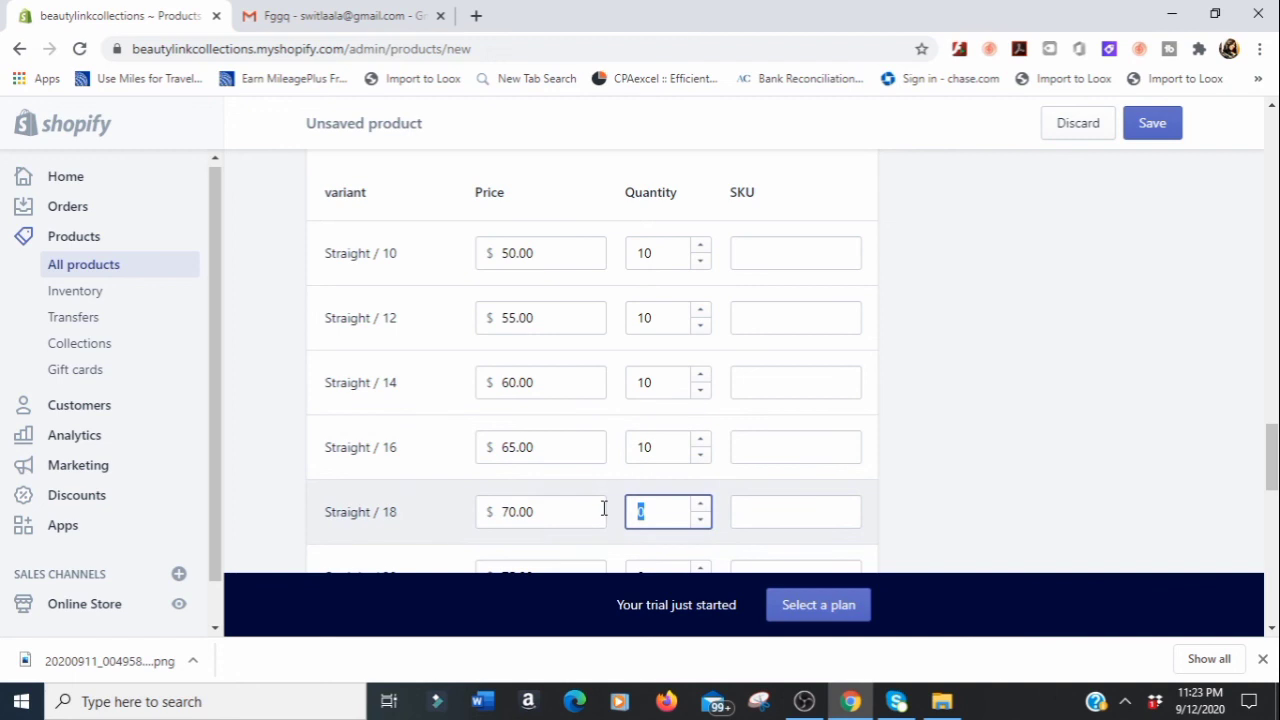
{"action": "type", "text": "10"}
Set the quantity of the Straight / 20 variant and of the Body Wave and Deep Wave variants to 10 each
{"action": "left_click_drag", "start_coordinate": [1270, 475], "coordinate": [1270, 505]}
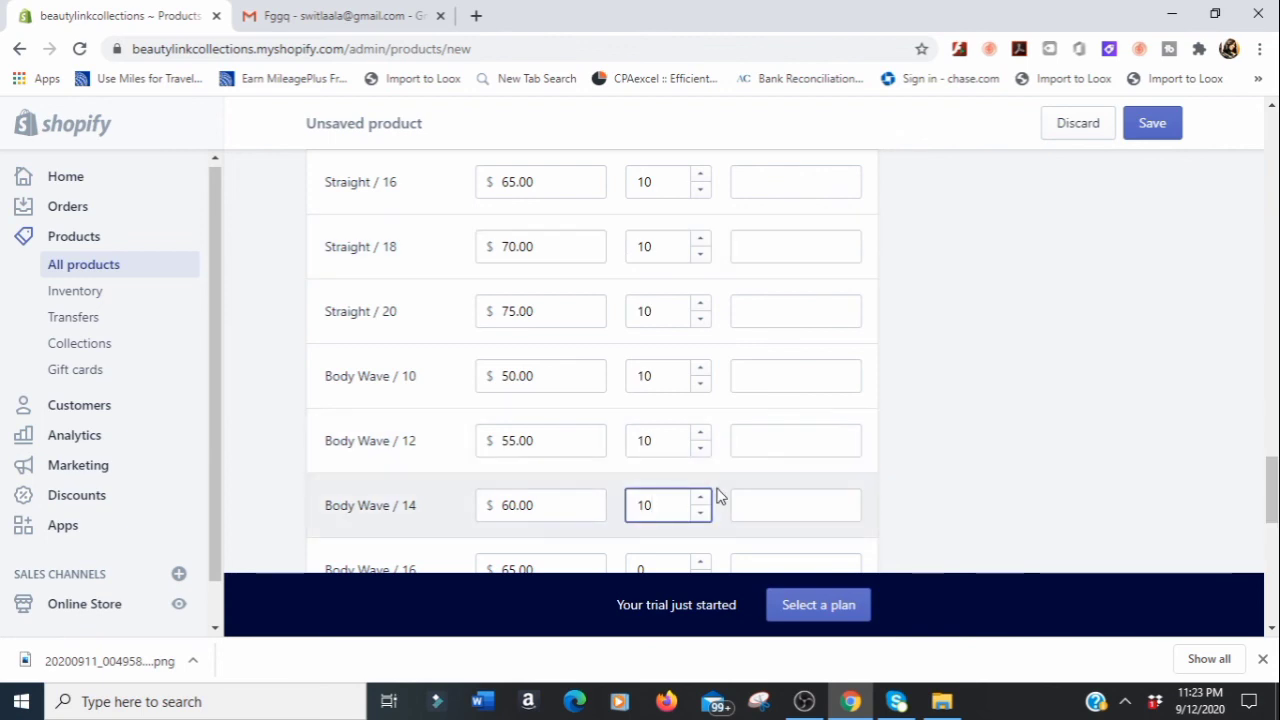
{"action": "left_click_drag", "start_coordinate": [1268, 518], "coordinate": [1275, 550]}
{"action": "key", "text": "Tab"}
{"action": "type", "text": "10"}
{"action": "key", "text": "Tab"}
{"action": "type", "text": "10"}
{"action": "key", "text": "Tab"}
{"action": "type", "text": "10"}
Save the new Bundles product
{"action": "scroll", "coordinate": [1273, 113], "scroll_direction": "up", "scroll_amount": 10}
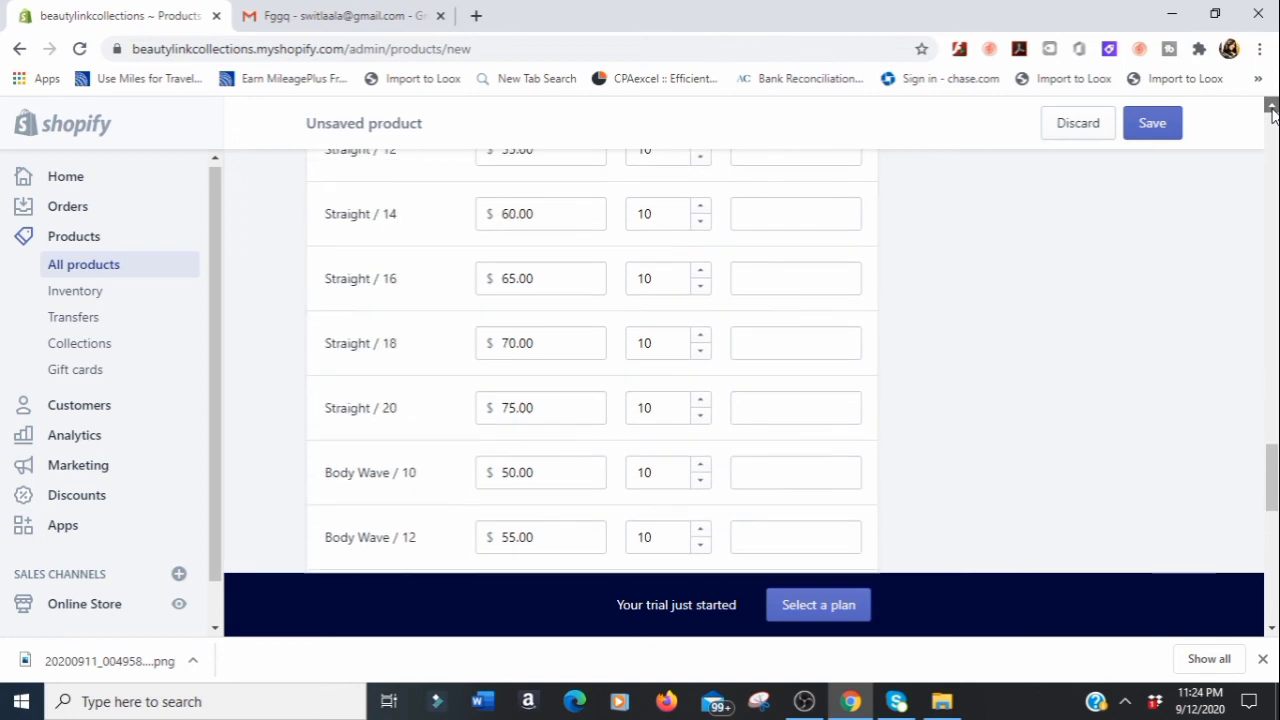
{"action": "left_click_drag", "start_coordinate": [1273, 390], "coordinate": [1234, 209]}
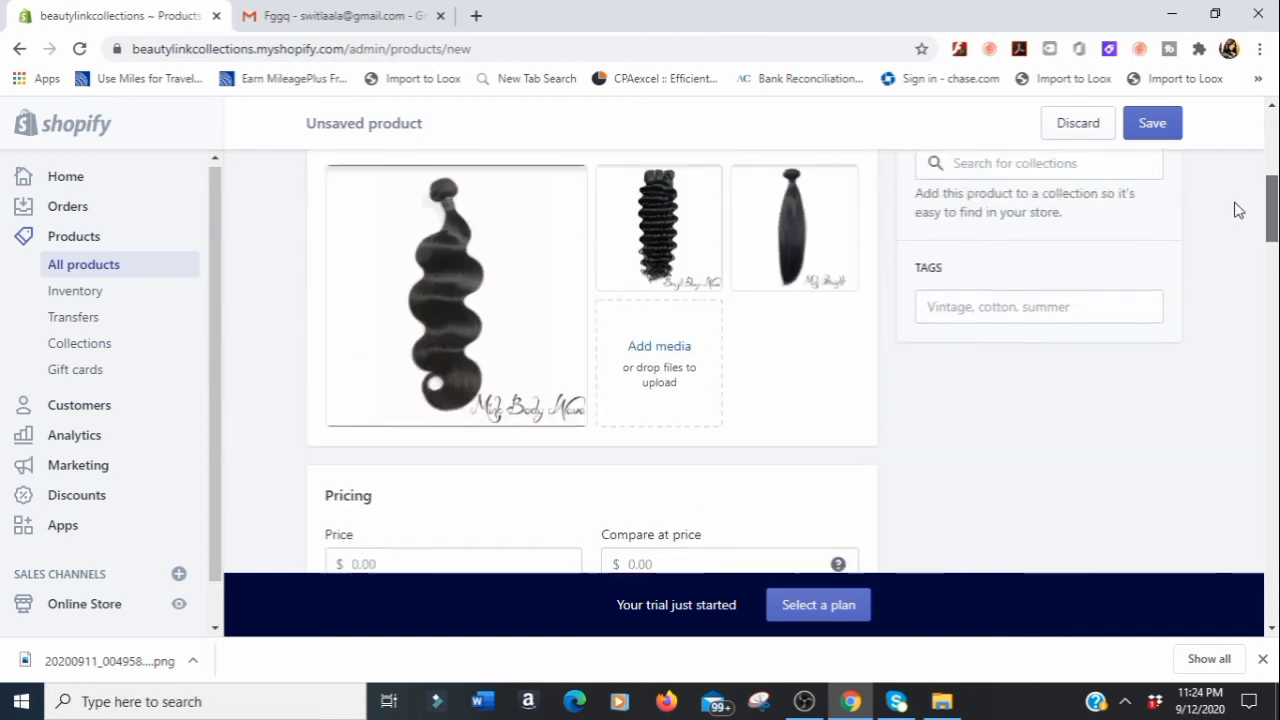
{"action": "left_click", "coordinate": [1152, 123]}
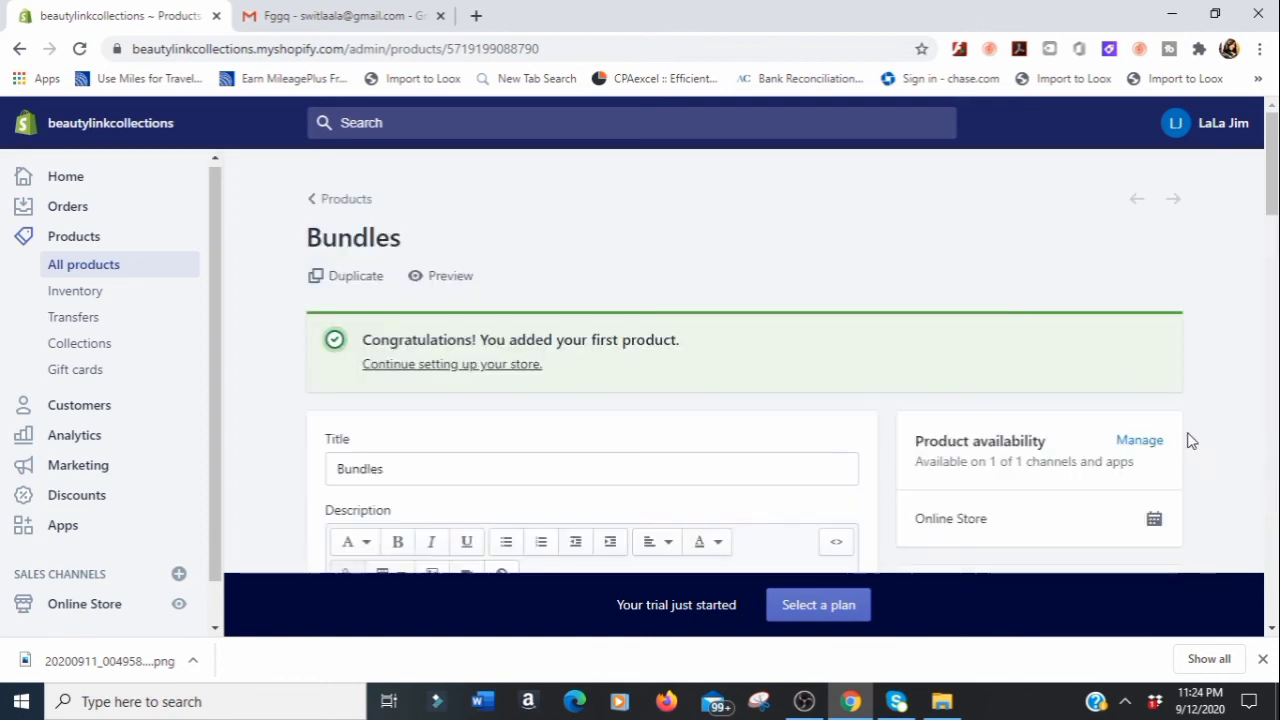
Assign the straight hair picture as the variant image of Straight / 10
{"action": "left_click_drag", "start_coordinate": [1273, 203], "coordinate": [1277, 448]}
{"action": "scroll", "coordinate": [756, 470], "scroll_direction": "down", "scroll_amount": 4}
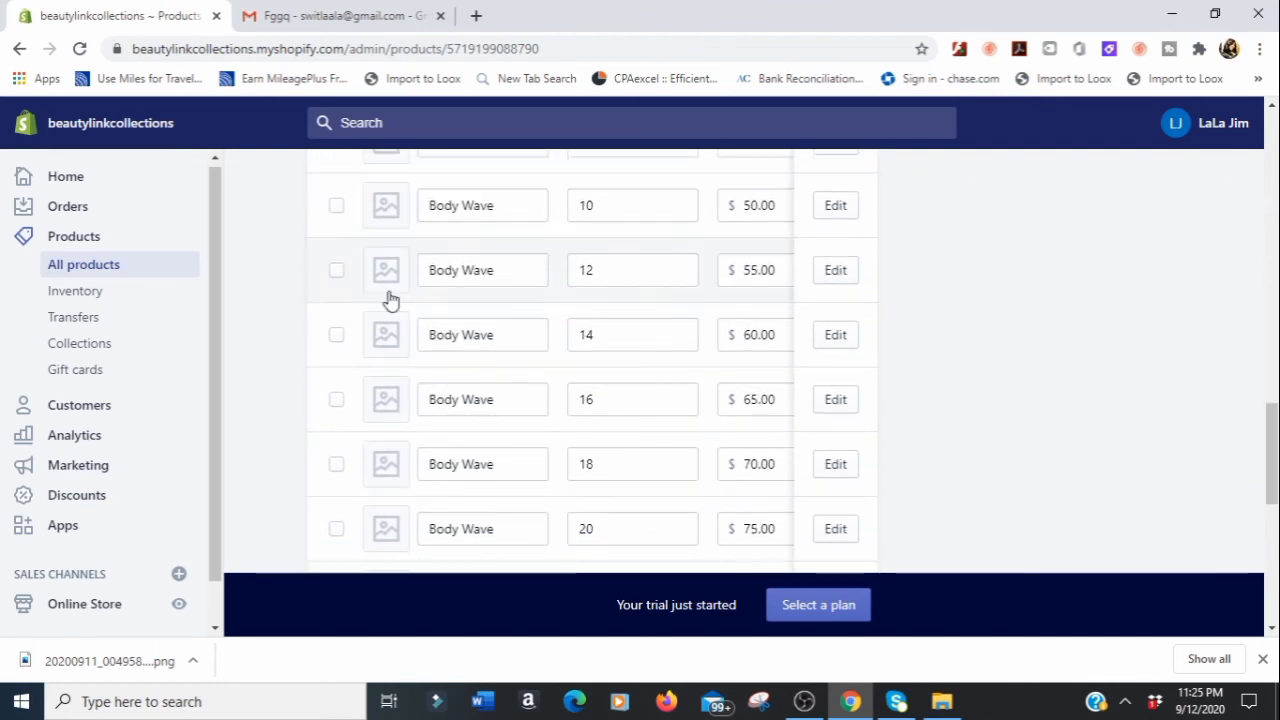
{"action": "left_click_drag", "start_coordinate": [1271, 453], "coordinate": [1251, 340]}
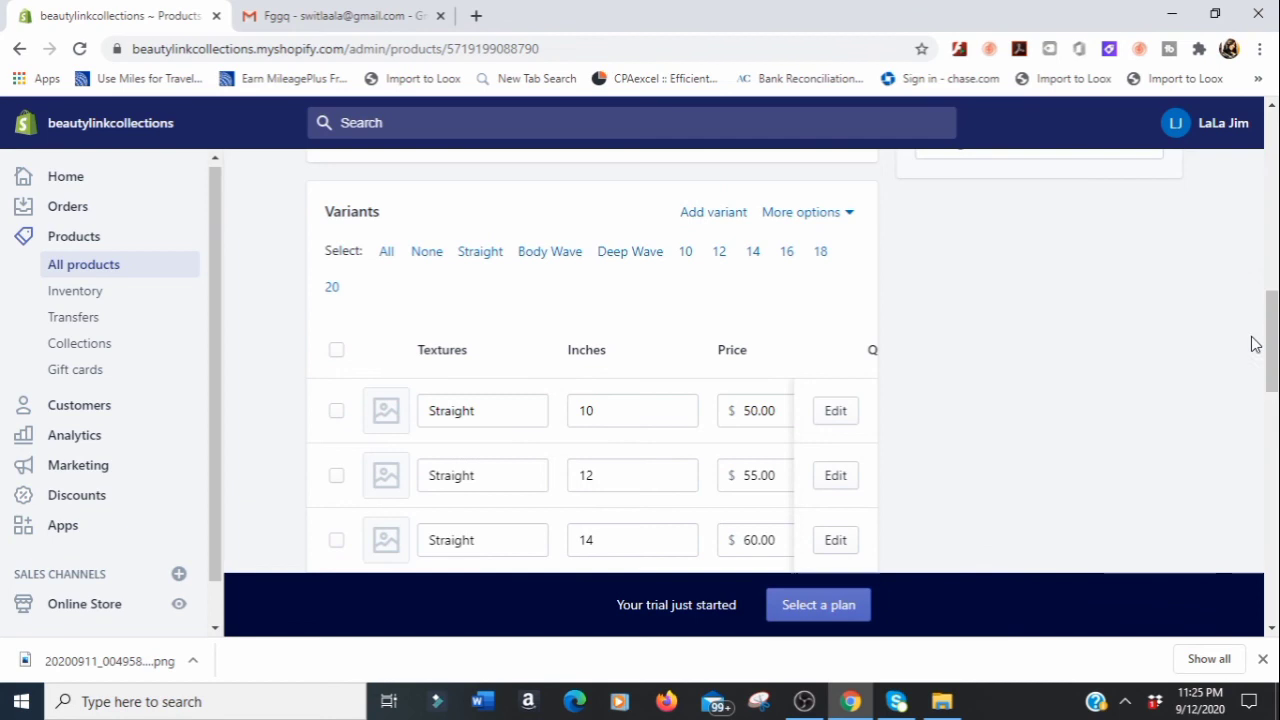
{"action": "left_click", "coordinate": [386, 411]}
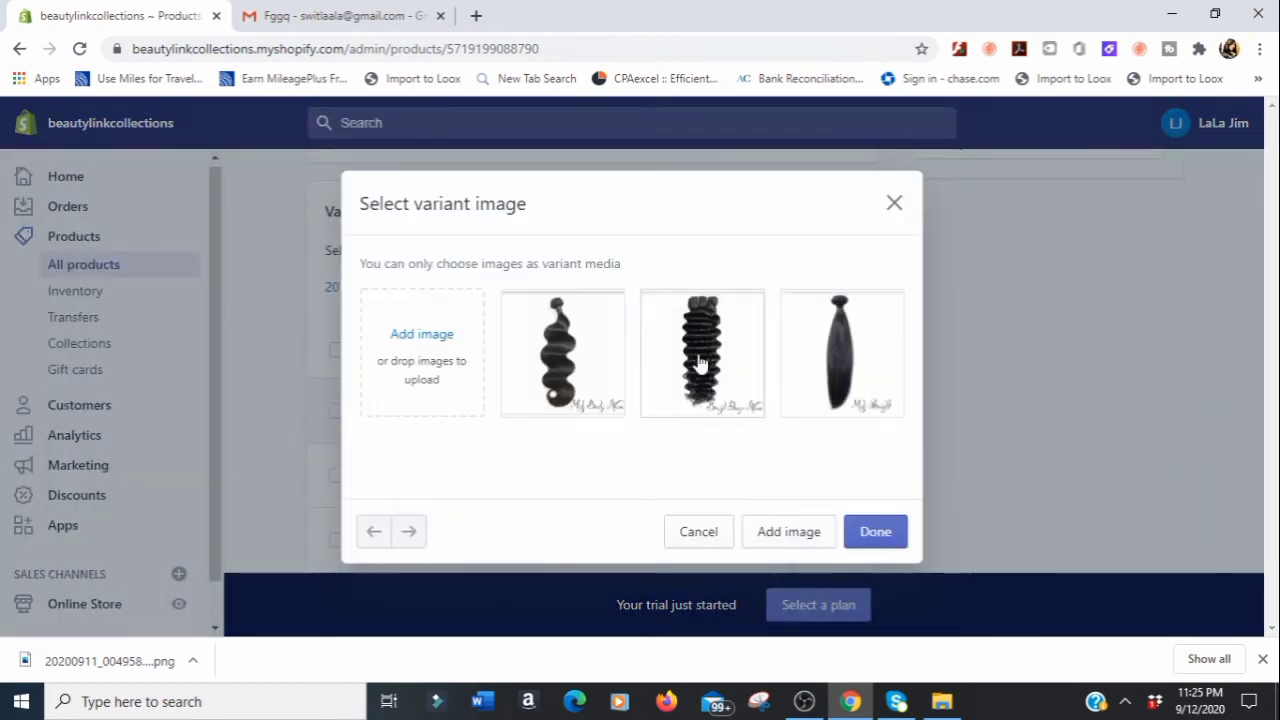
{"action": "left_click", "coordinate": [845, 362]}
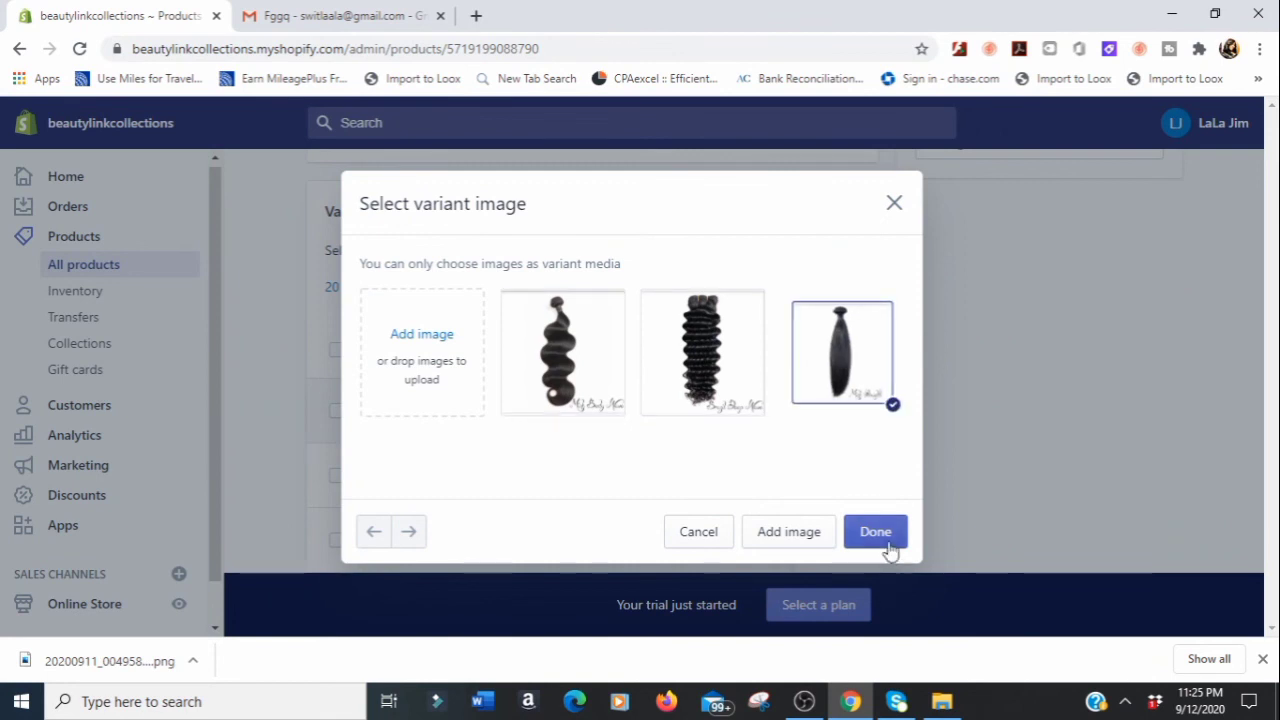
{"action": "left_click", "coordinate": [884, 538]}
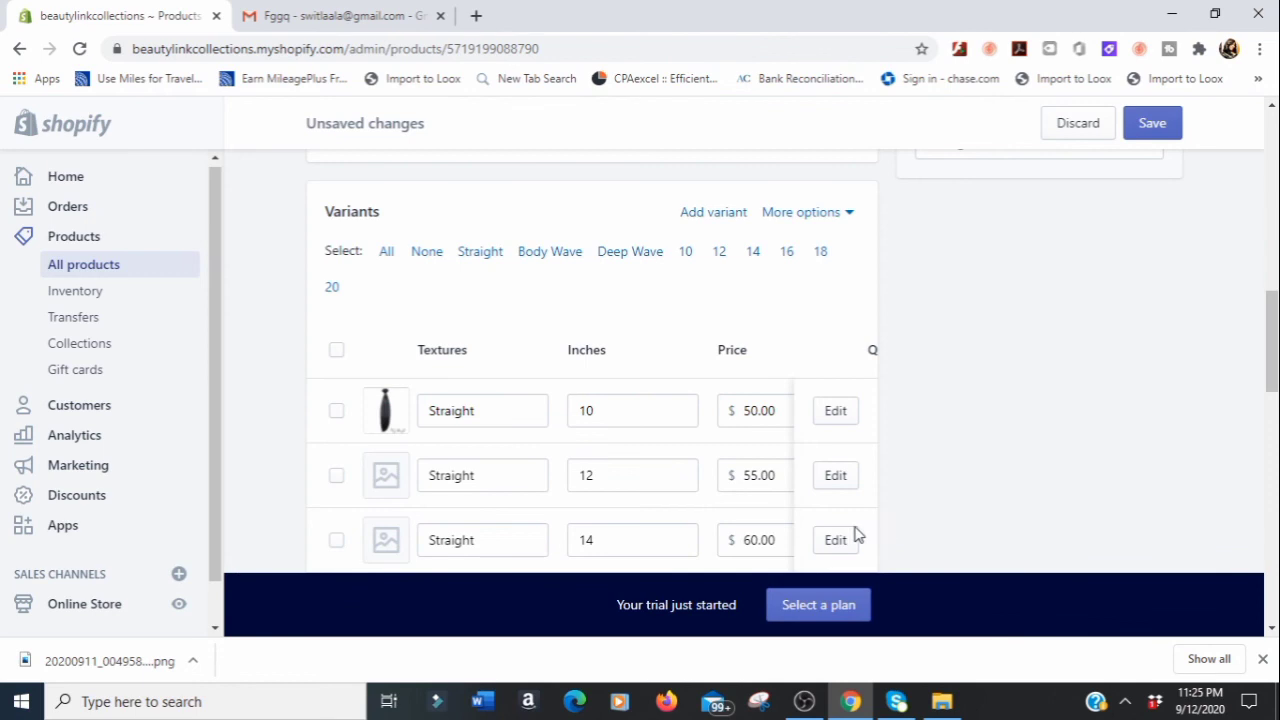
Assign the straight hair picture as the variant image of Straight / 12 and Straight / 14
{"action": "left_click", "coordinate": [392, 482]}
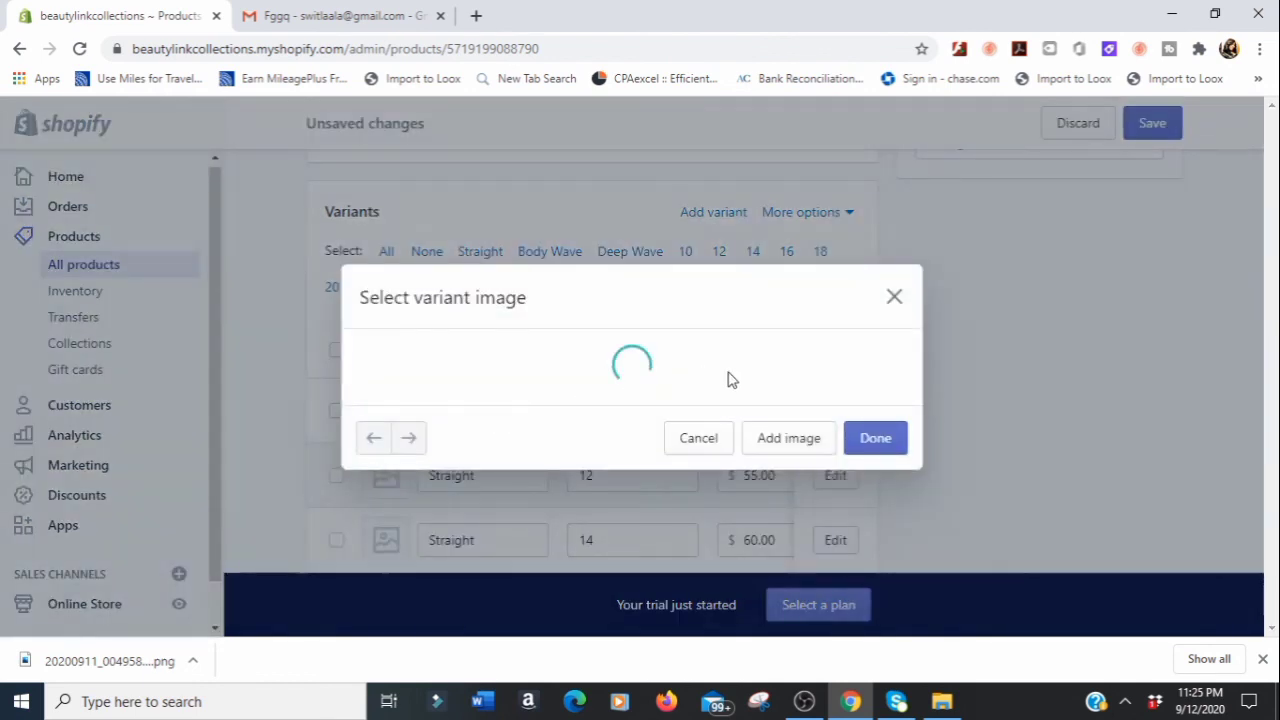
{"action": "left_click", "coordinate": [842, 352]}
{"action": "left_click", "coordinate": [876, 532]}
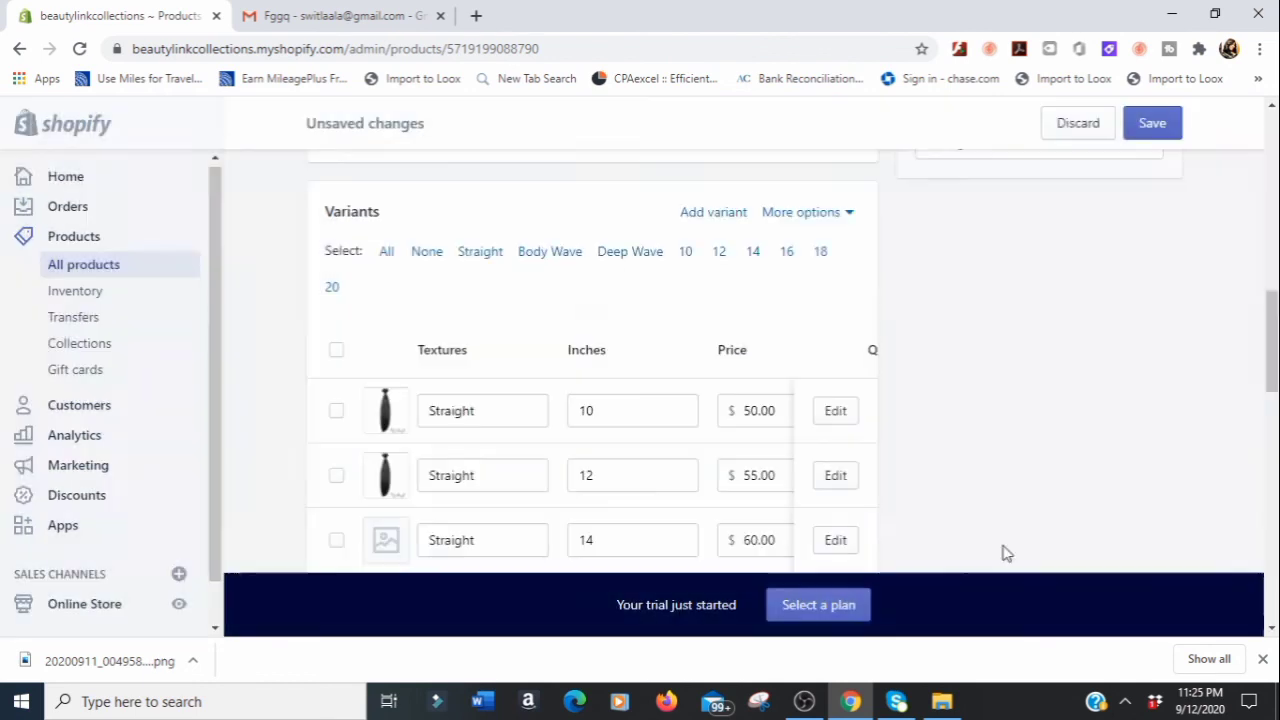
{"action": "left_click_drag", "start_coordinate": [1273, 380], "coordinate": [1273, 412]}
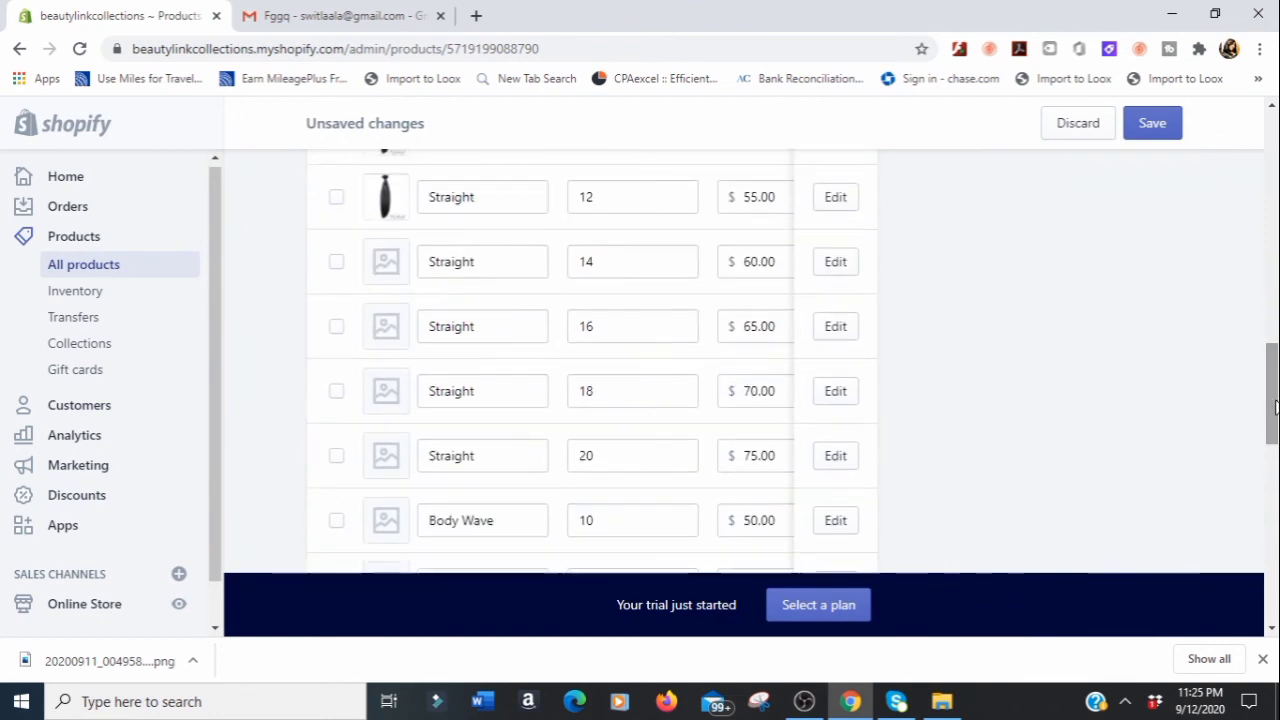
{"action": "left_click", "coordinate": [402, 266]}
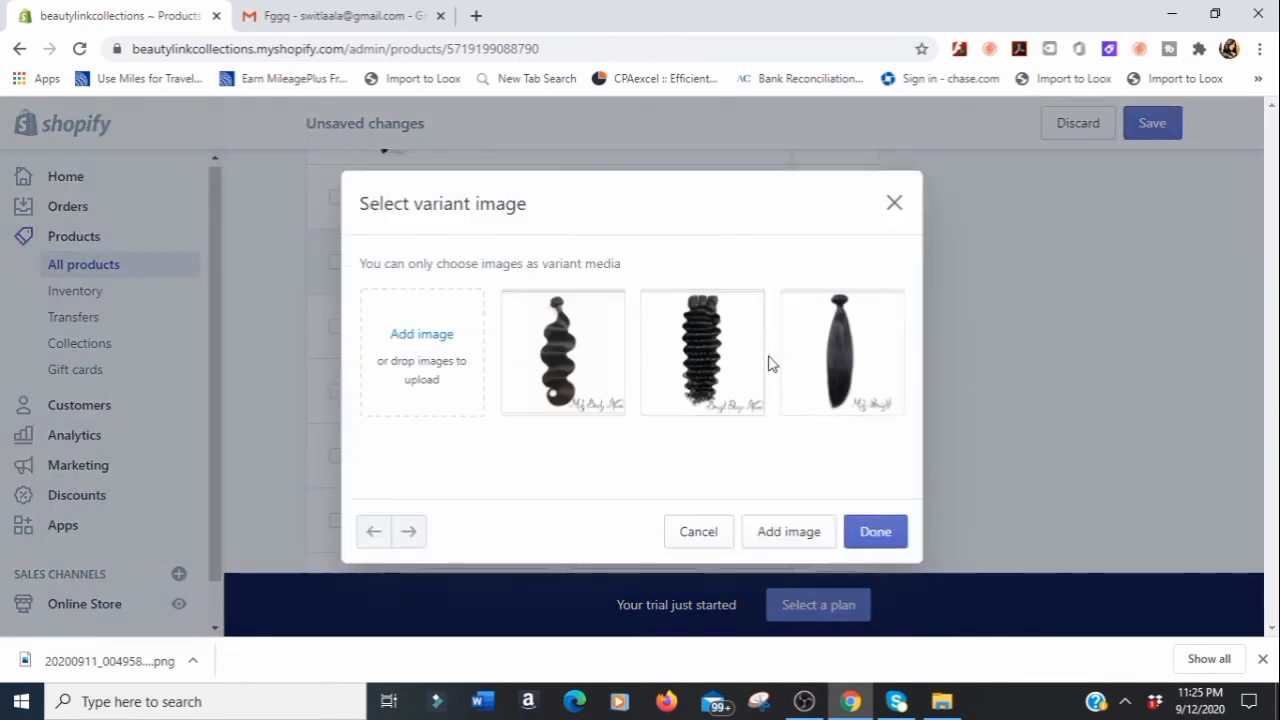
{"action": "left_click", "coordinate": [838, 362]}
{"action": "left_click", "coordinate": [876, 533]}
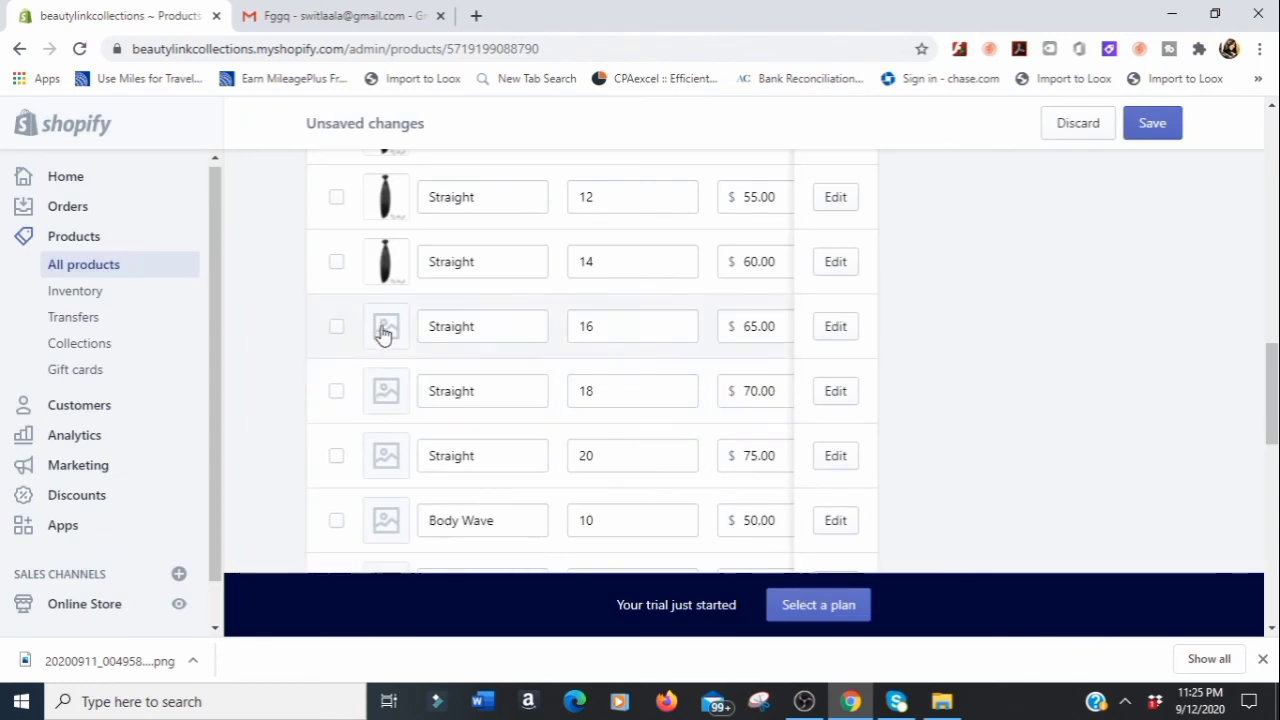
Assign the straight hair picture to Straight / 16 and give the remaining variants the pictures matching their textures
{"action": "left_click", "coordinate": [385, 327]}
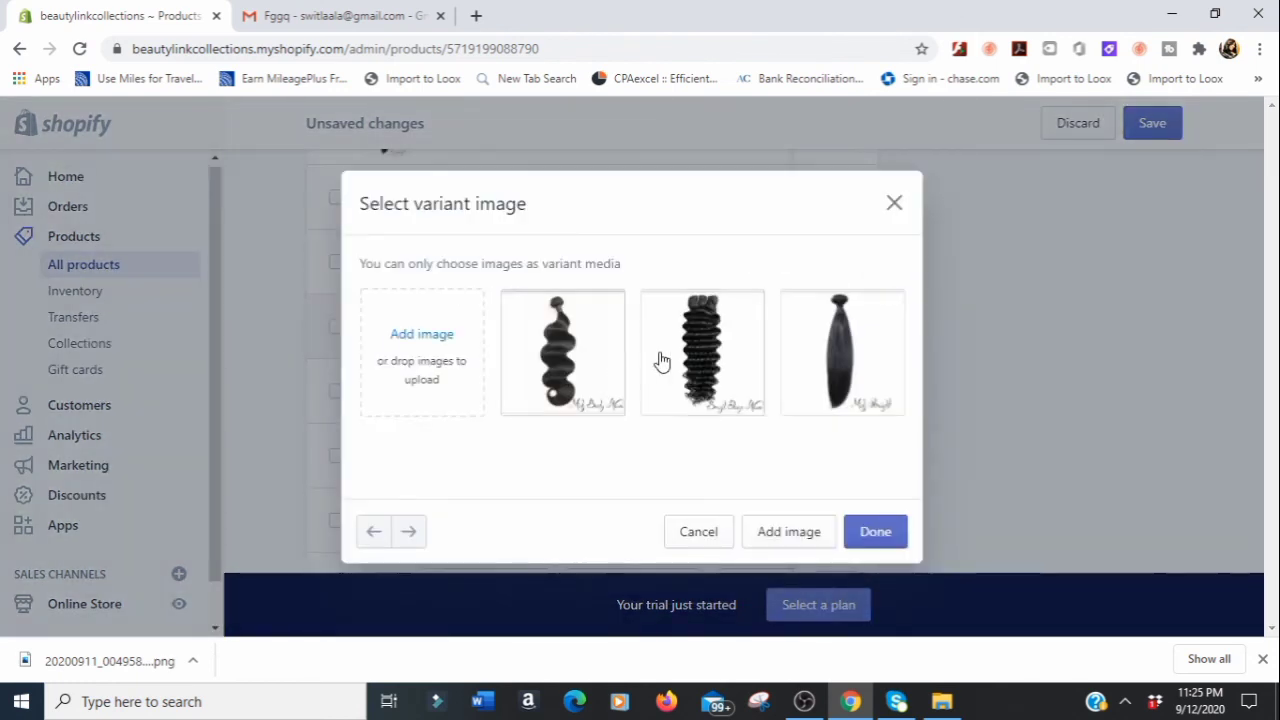
{"action": "left_click", "coordinate": [845, 362]}
{"action": "left_click", "coordinate": [326, 414]}
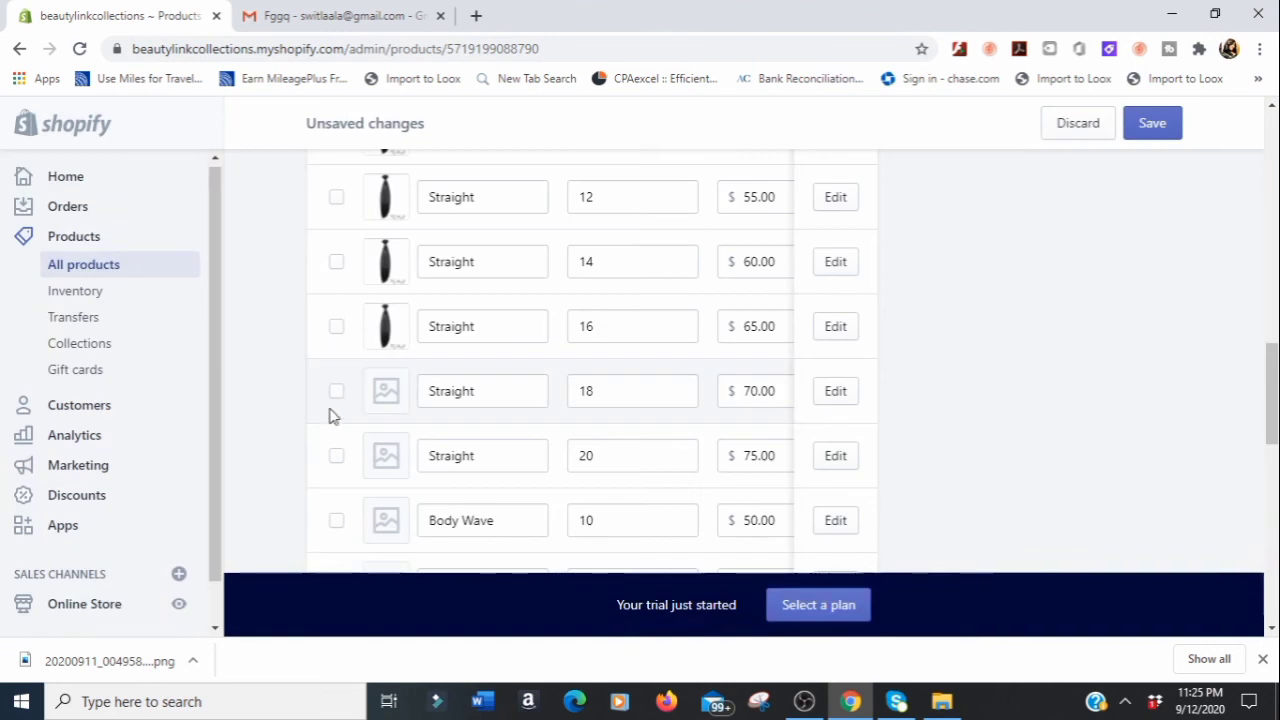
{"action": "left_click", "coordinate": [382, 396]}
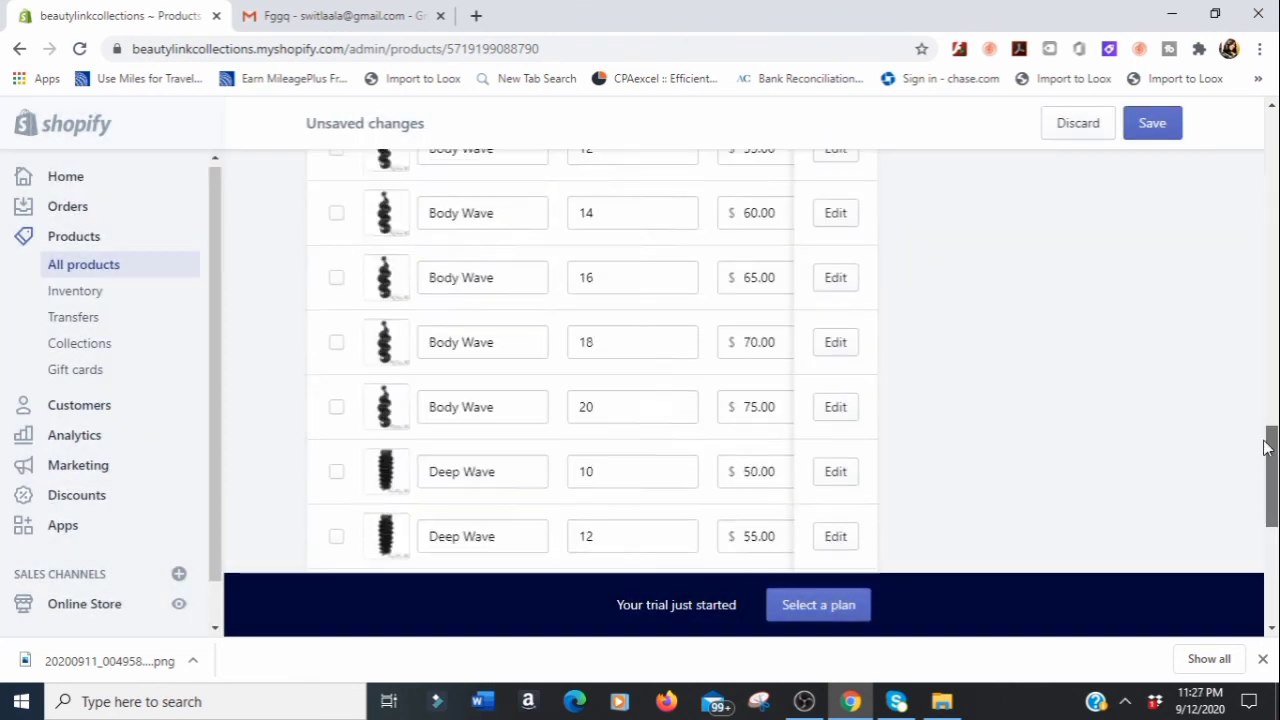
Reorder the product media so the deep wave picture comes first as the main image
{"action": "scroll", "coordinate": [1257, 309], "scroll_direction": "up", "scroll_amount": 10}
{"action": "scroll", "coordinate": [1241, 244], "scroll_direction": "up", "scroll_amount": 1}
{"action": "scroll", "coordinate": [1243, 255], "scroll_direction": "down", "scroll_amount": 1}
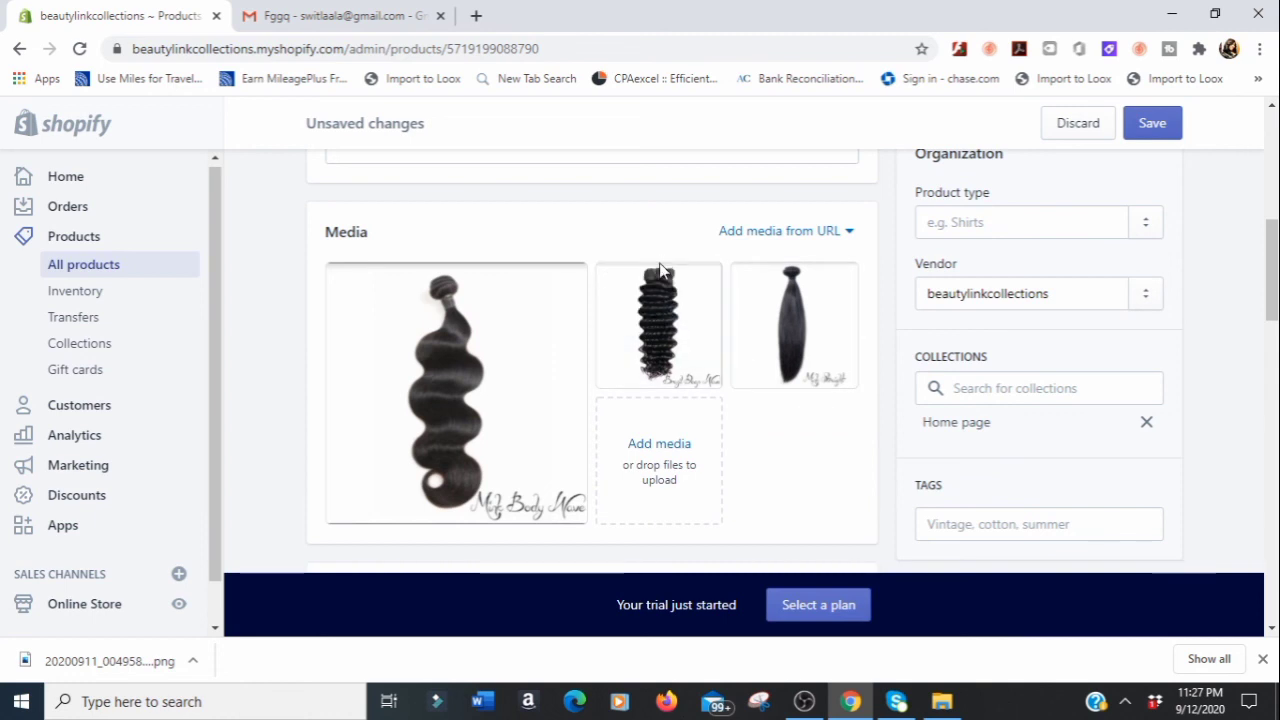
{"action": "mouse_move", "coordinate": [665, 295]}
{"action": "left_click_drag", "start_coordinate": [660, 273], "coordinate": [420, 324]}
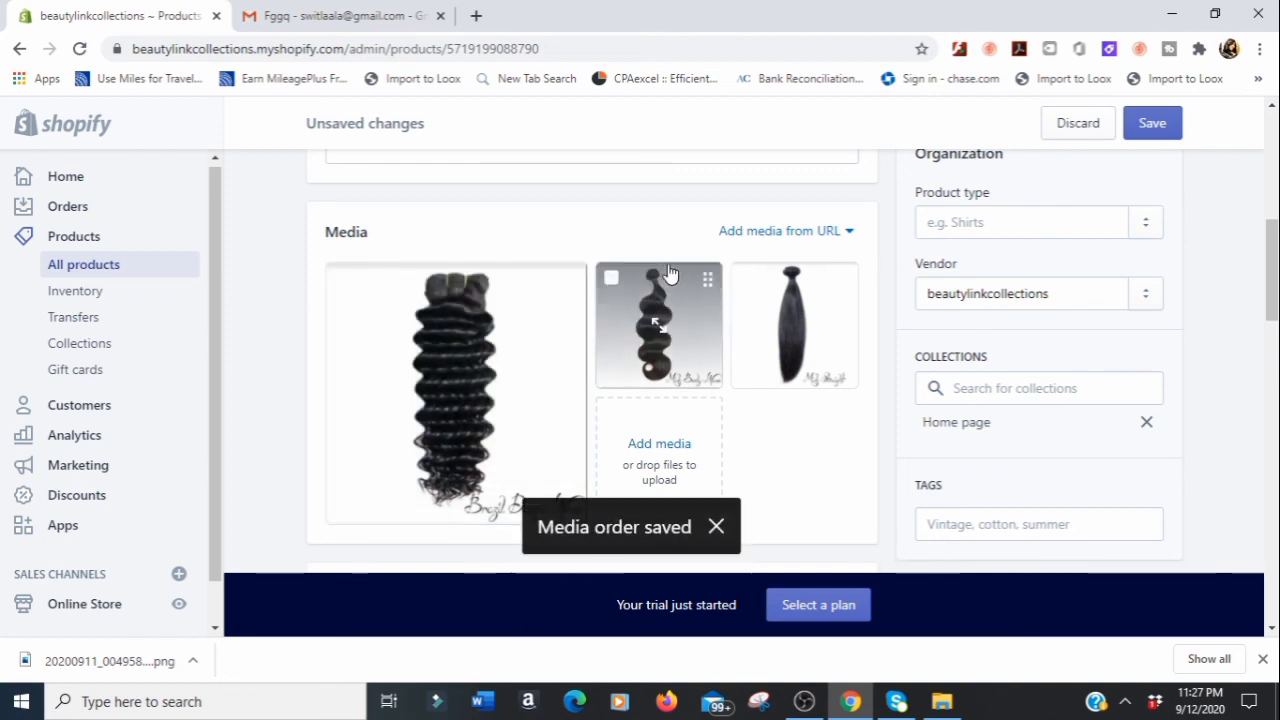
Save the changes to the Bundles product and return to the product list
{"action": "left_click_drag", "start_coordinate": [1270, 304], "coordinate": [1258, 204]}
{"action": "left_click_drag", "start_coordinate": [1257, 222], "coordinate": [1257, 245]}
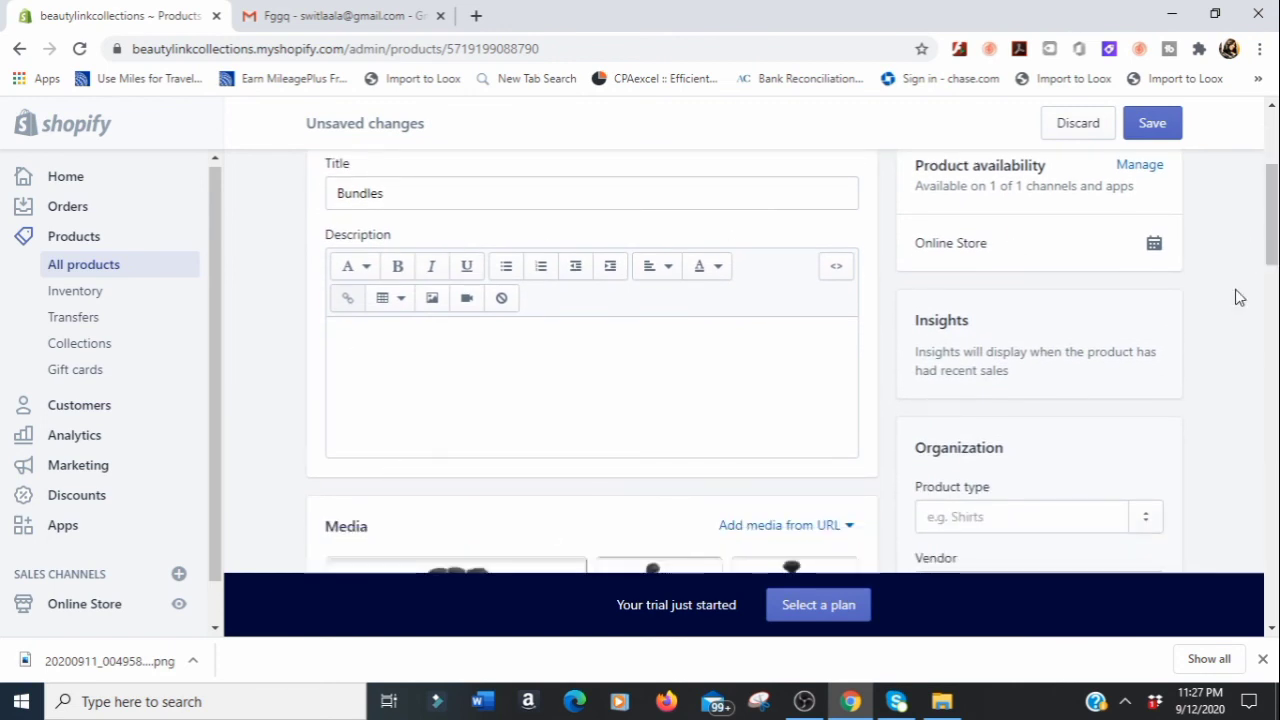
{"action": "left_click_drag", "start_coordinate": [1272, 252], "coordinate": [1272, 310]}
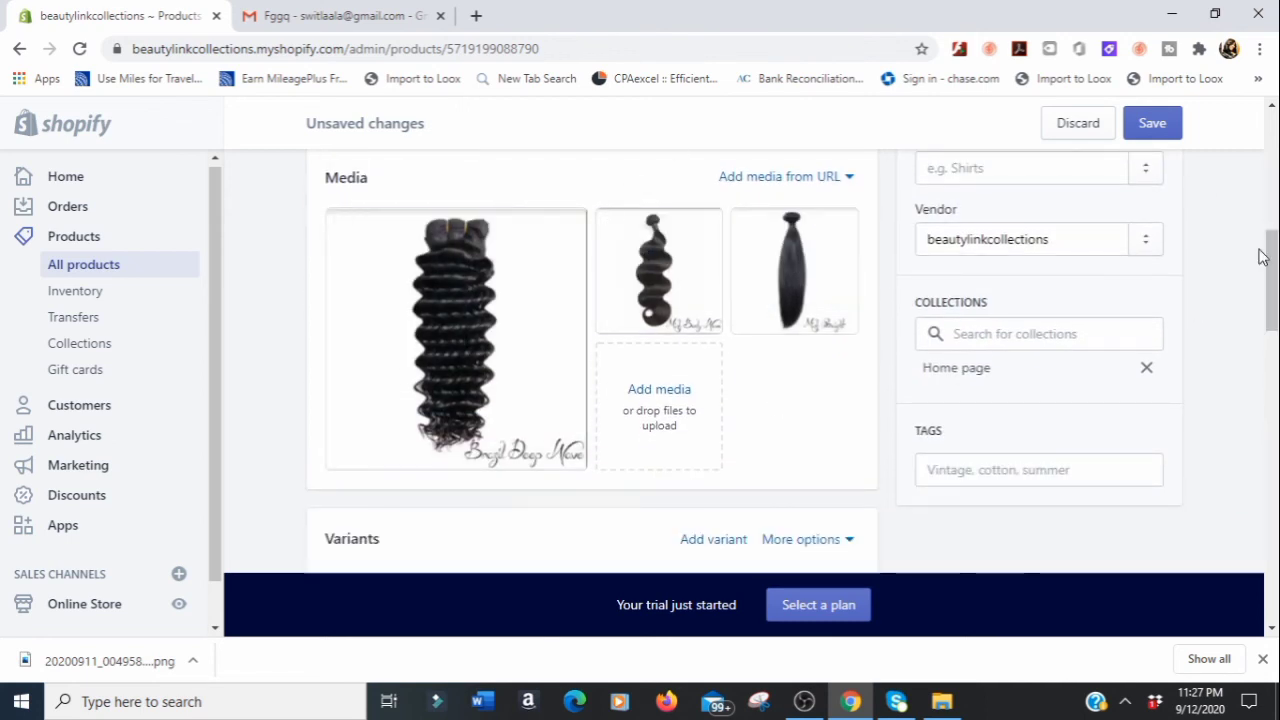
{"action": "left_click_drag", "start_coordinate": [1272, 300], "coordinate": [1268, 170]}
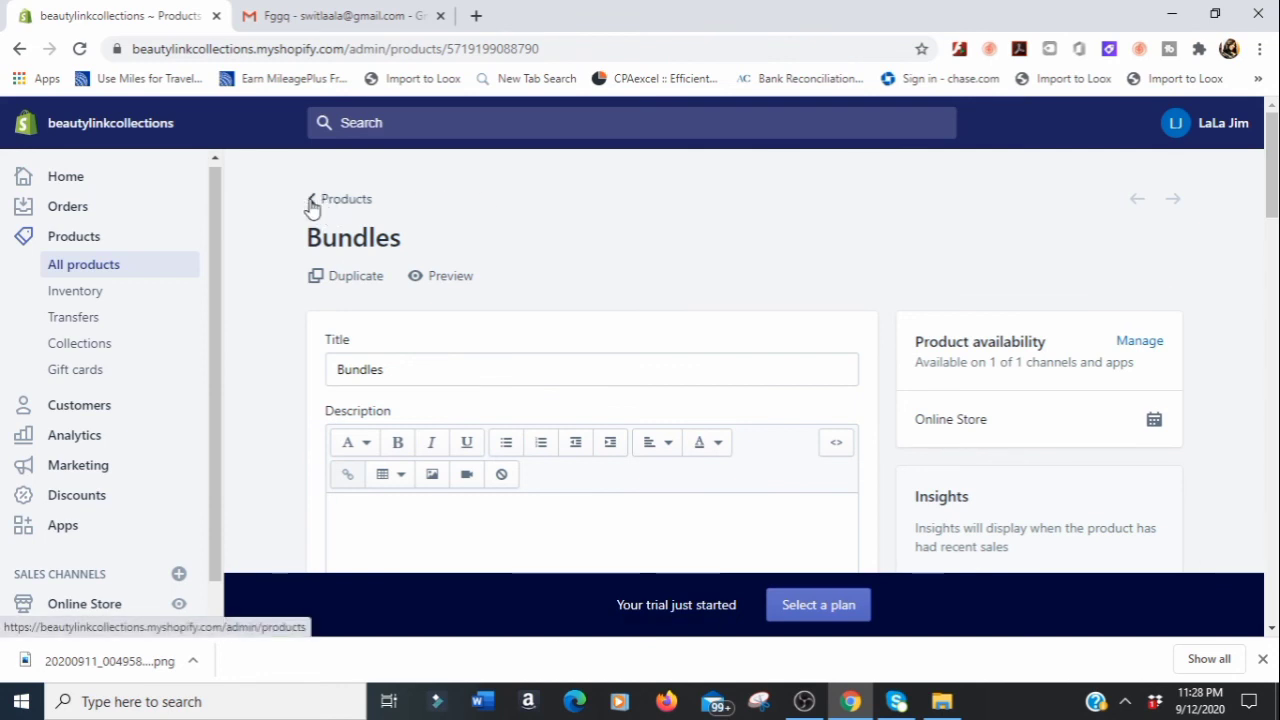
{"action": "left_click", "coordinate": [312, 200]}
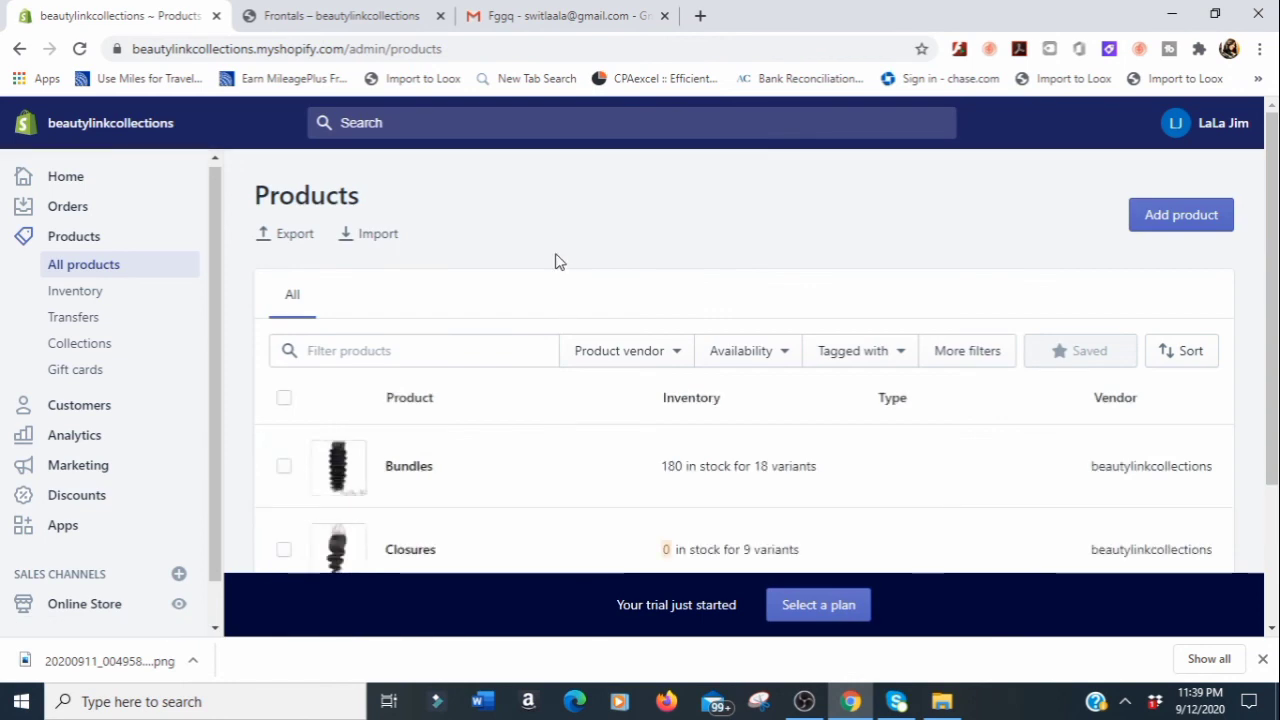
Start a new product titled "Bundle Deals"
{"action": "left_click", "coordinate": [1175, 223]}
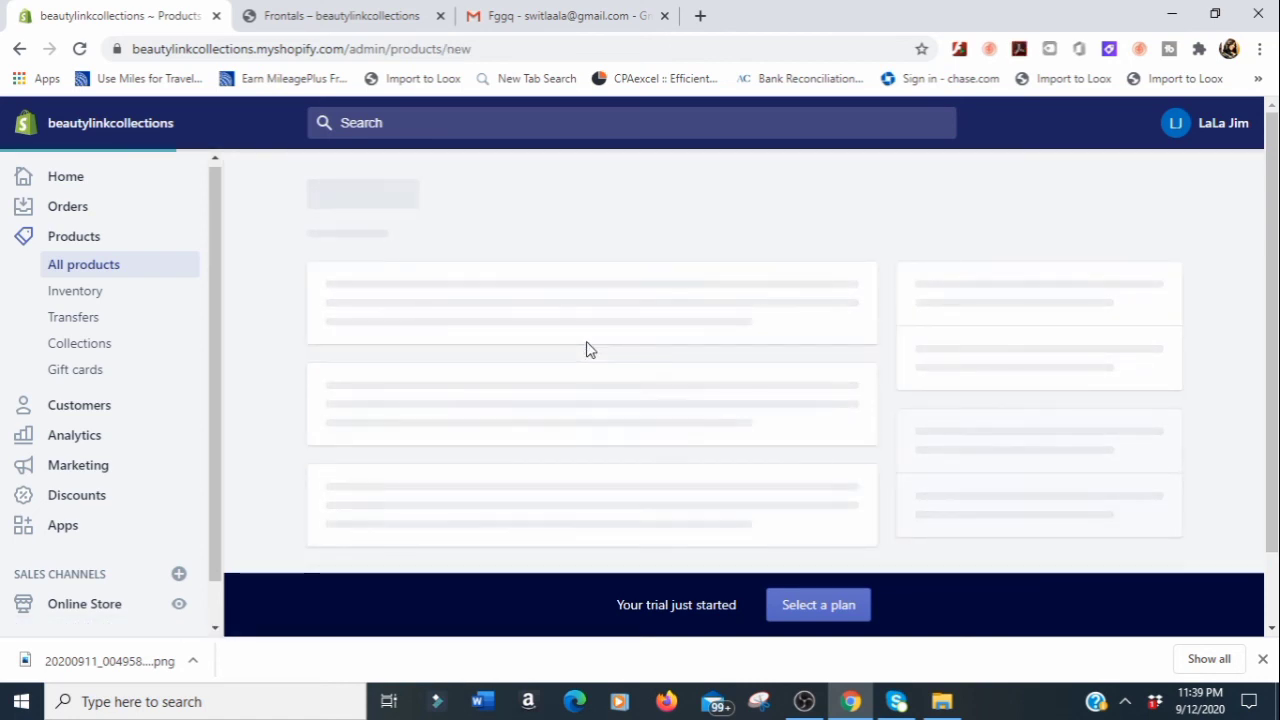
{"action": "left_click", "coordinate": [438, 316]}
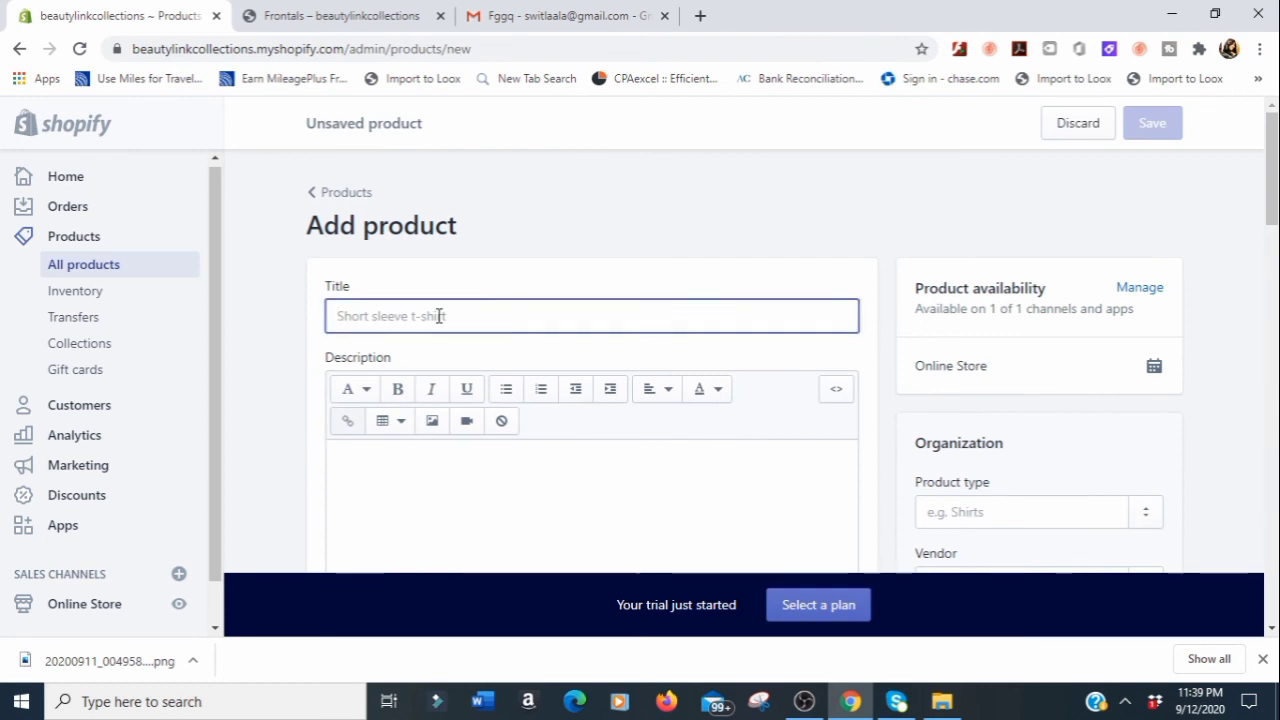
{"action": "type", "text": "Bun"}
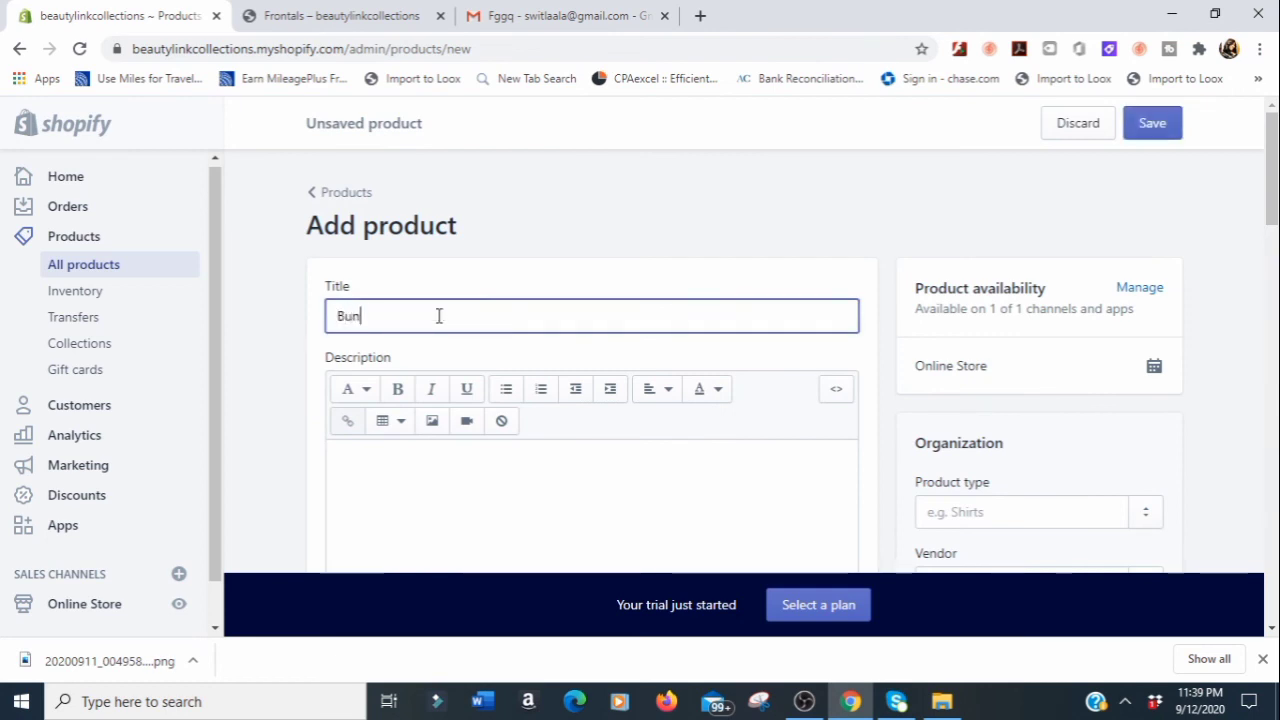
{"action": "type", "text": "dle Deals"}
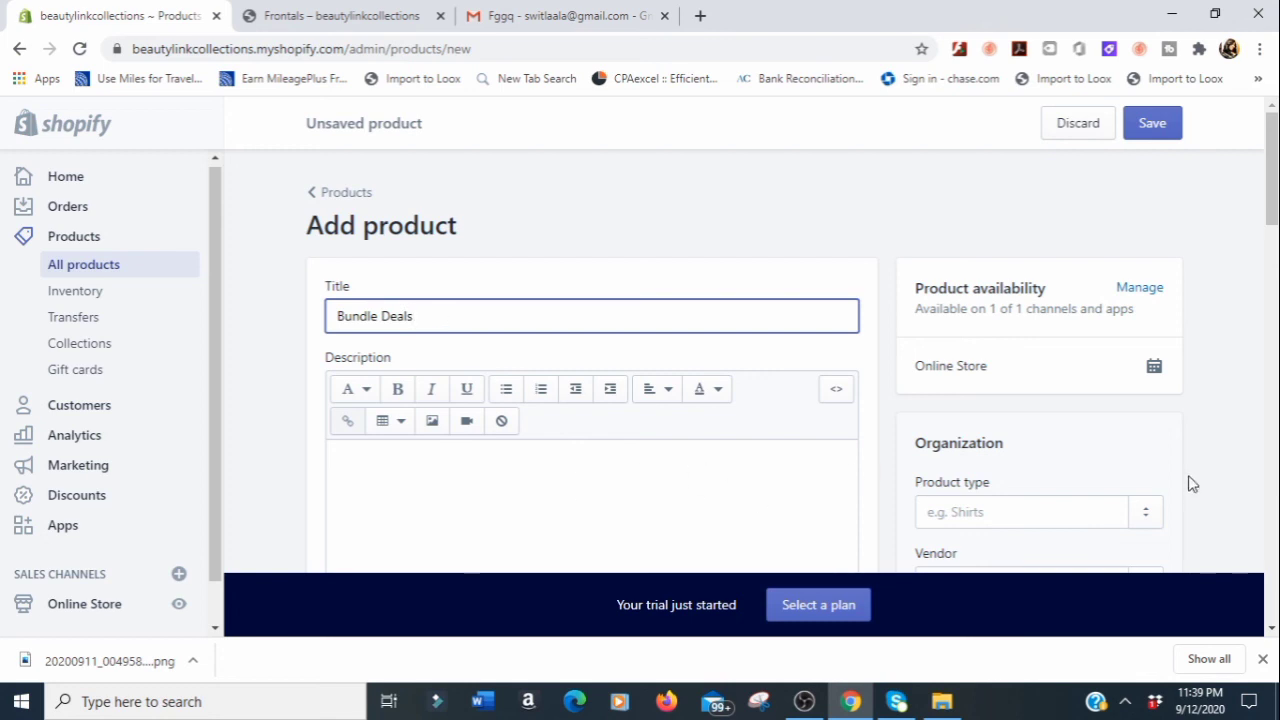
Upload the image 20200911_004958_0000 from the Downloads folder to the product's media
{"action": "left_click_drag", "start_coordinate": [1272, 217], "coordinate": [1273, 305]}
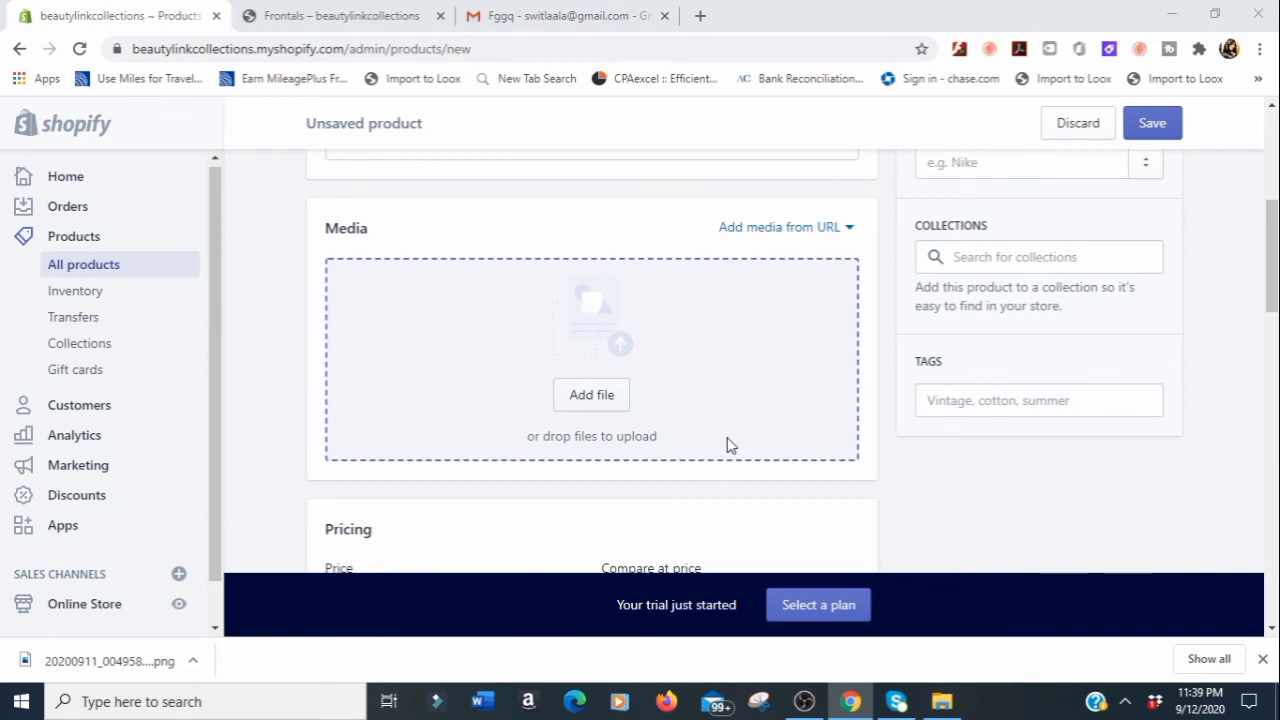
{"action": "left_click", "coordinate": [741, 380]}
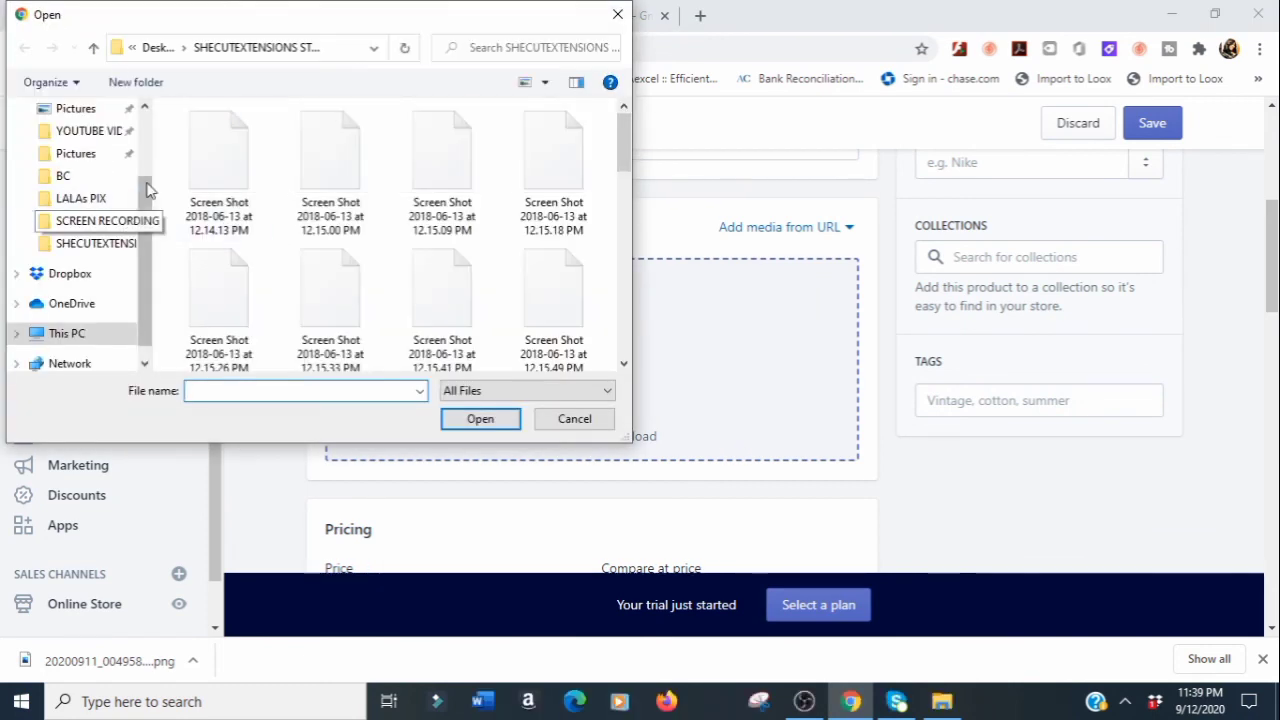
{"action": "left_click", "coordinate": [149, 131]}
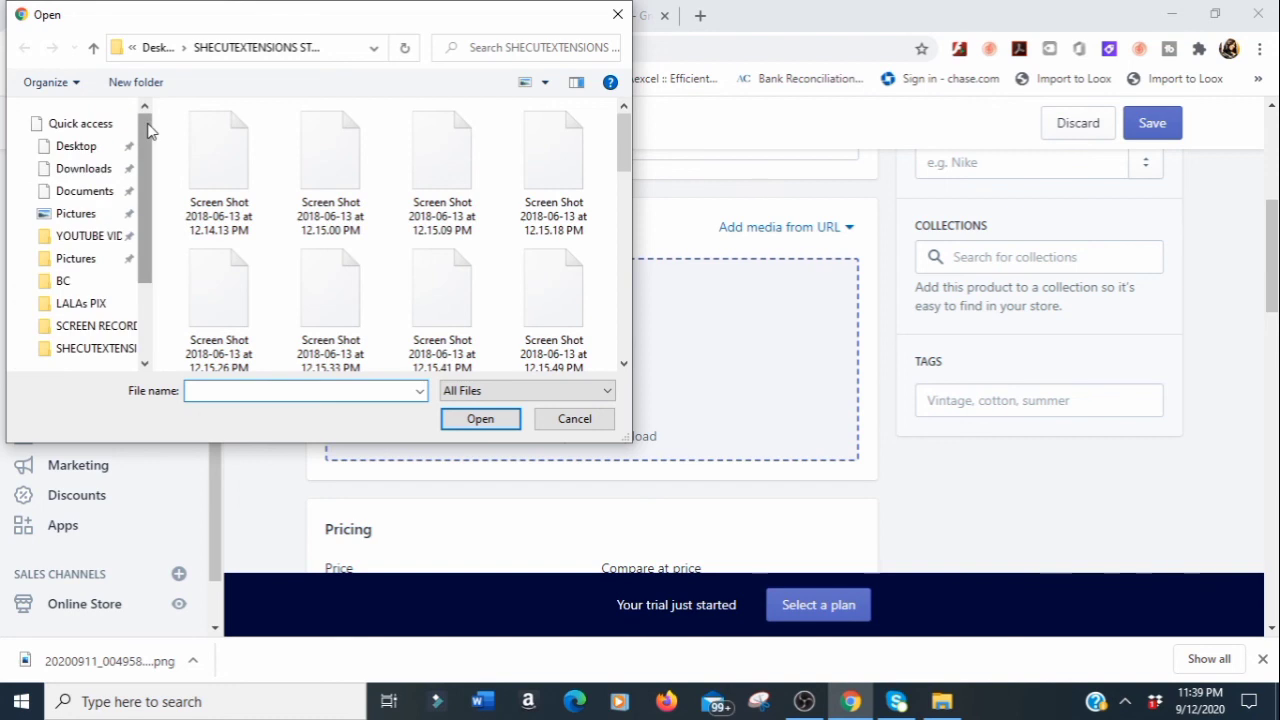
{"action": "left_click", "coordinate": [80, 172]}
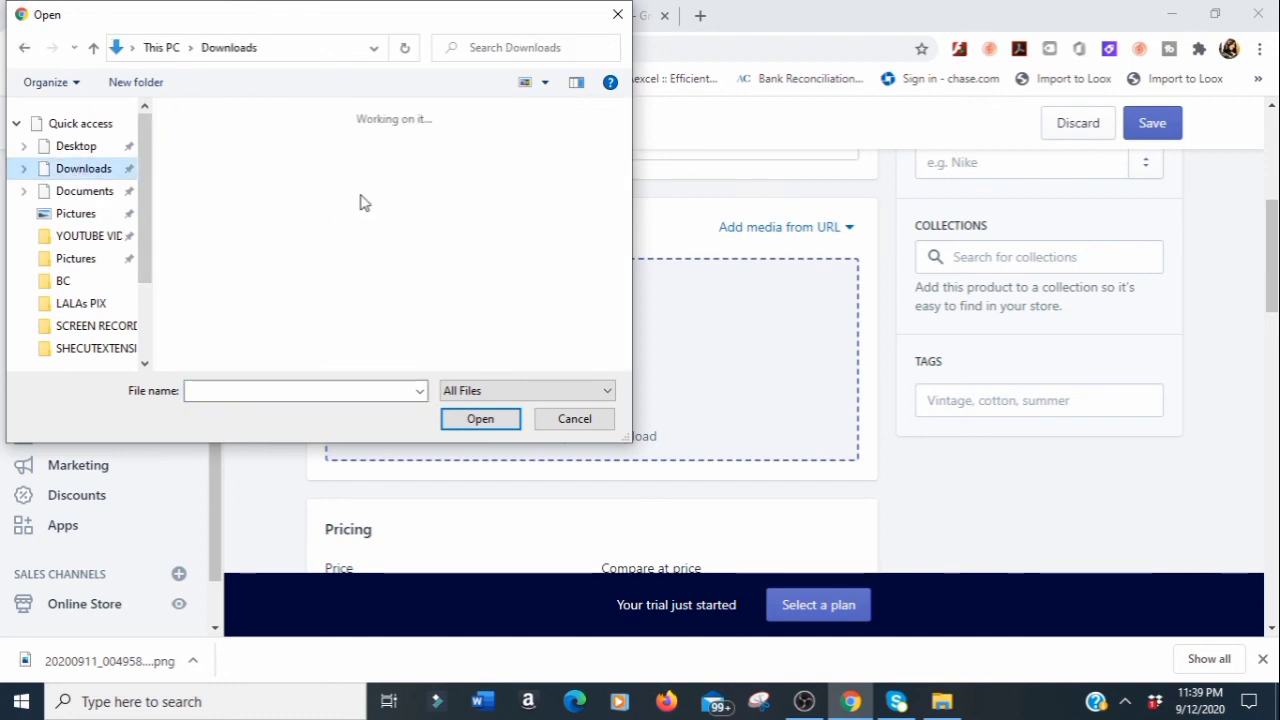
{"action": "left_click", "coordinate": [339, 229]}
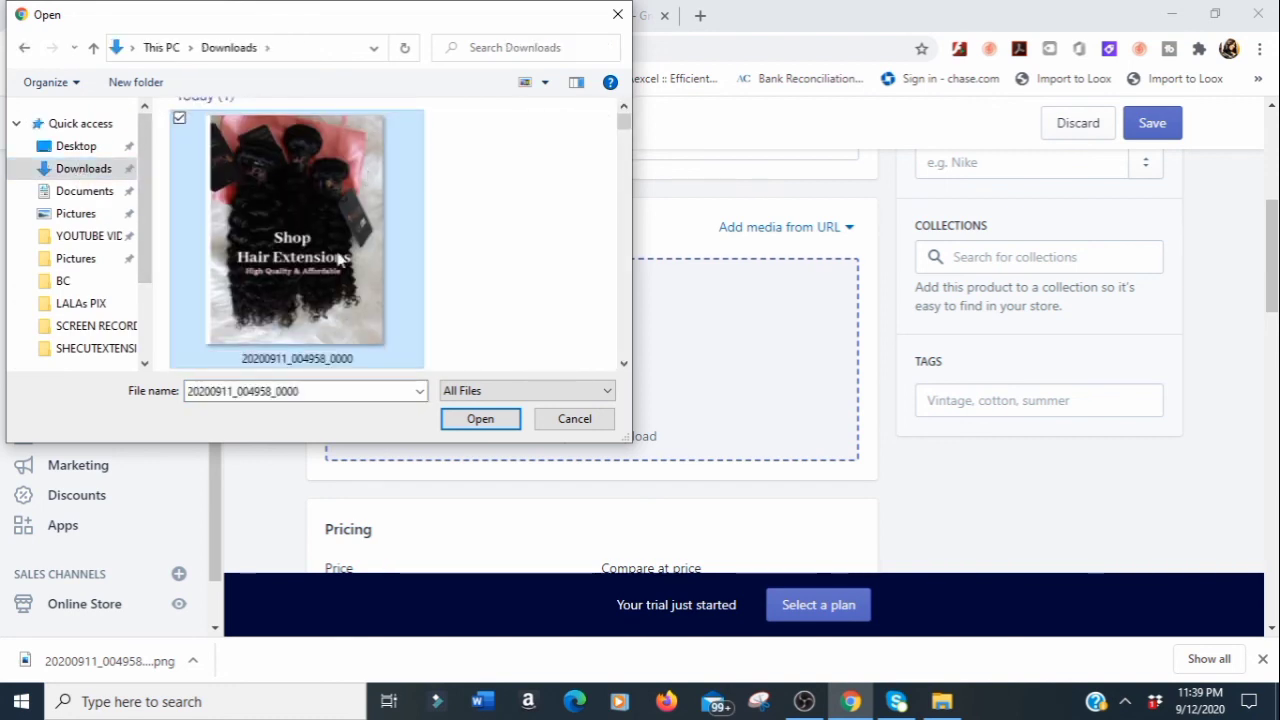
{"action": "left_click", "coordinate": [480, 419]}
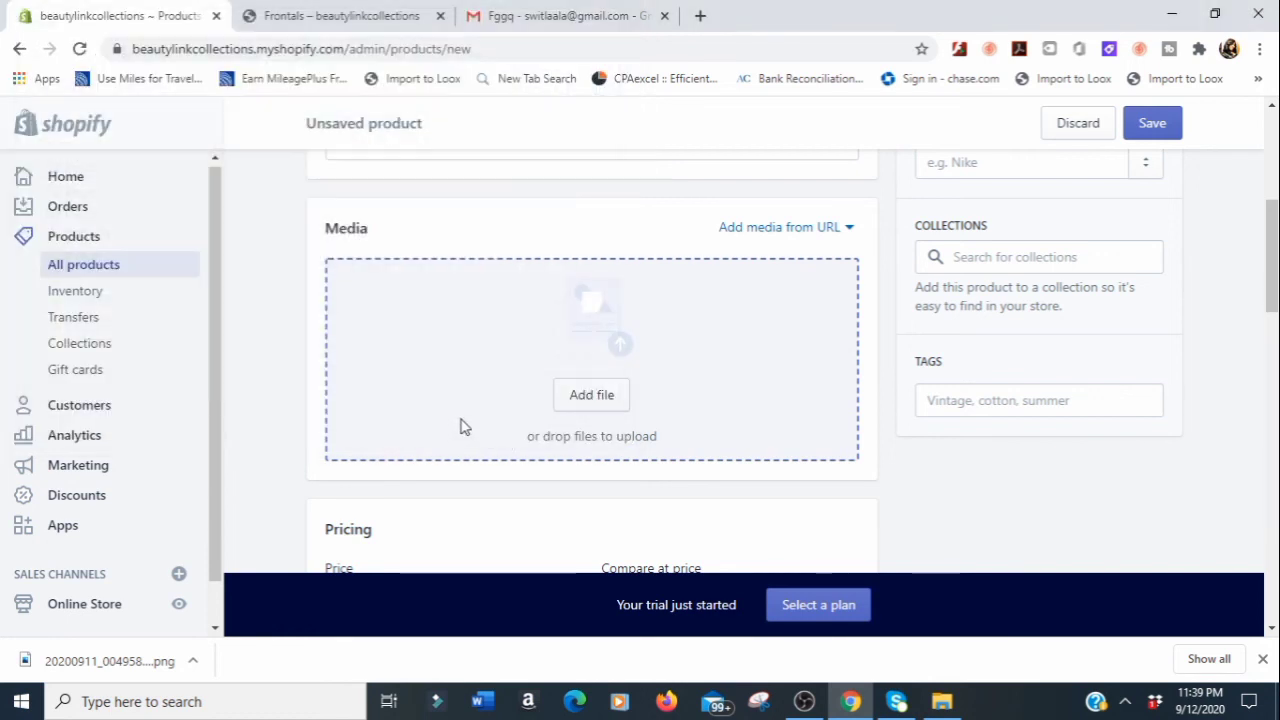
Set the product's shipping weight to 100 oz
{"action": "left_click_drag", "start_coordinate": [1273, 262], "coordinate": [1273, 482]}
{"action": "left_click", "coordinate": [502, 397]}
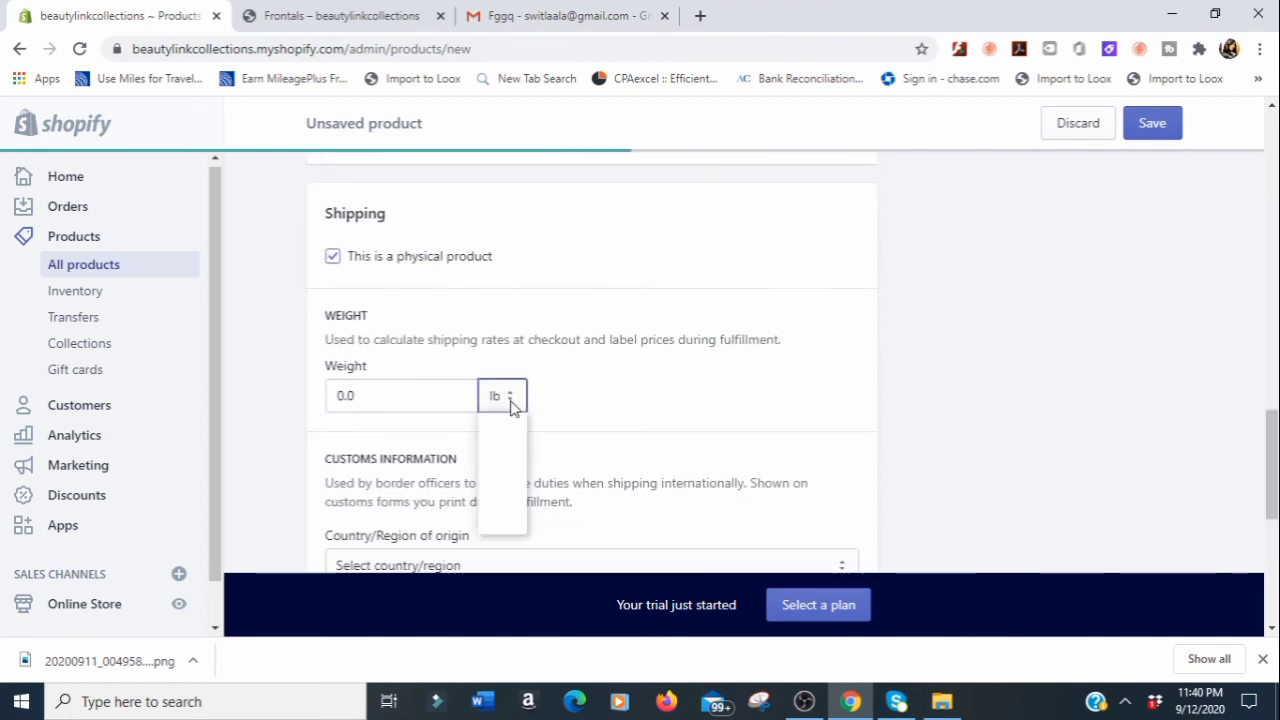
{"action": "left_click", "coordinate": [500, 458]}
{"action": "left_click", "coordinate": [379, 398]}
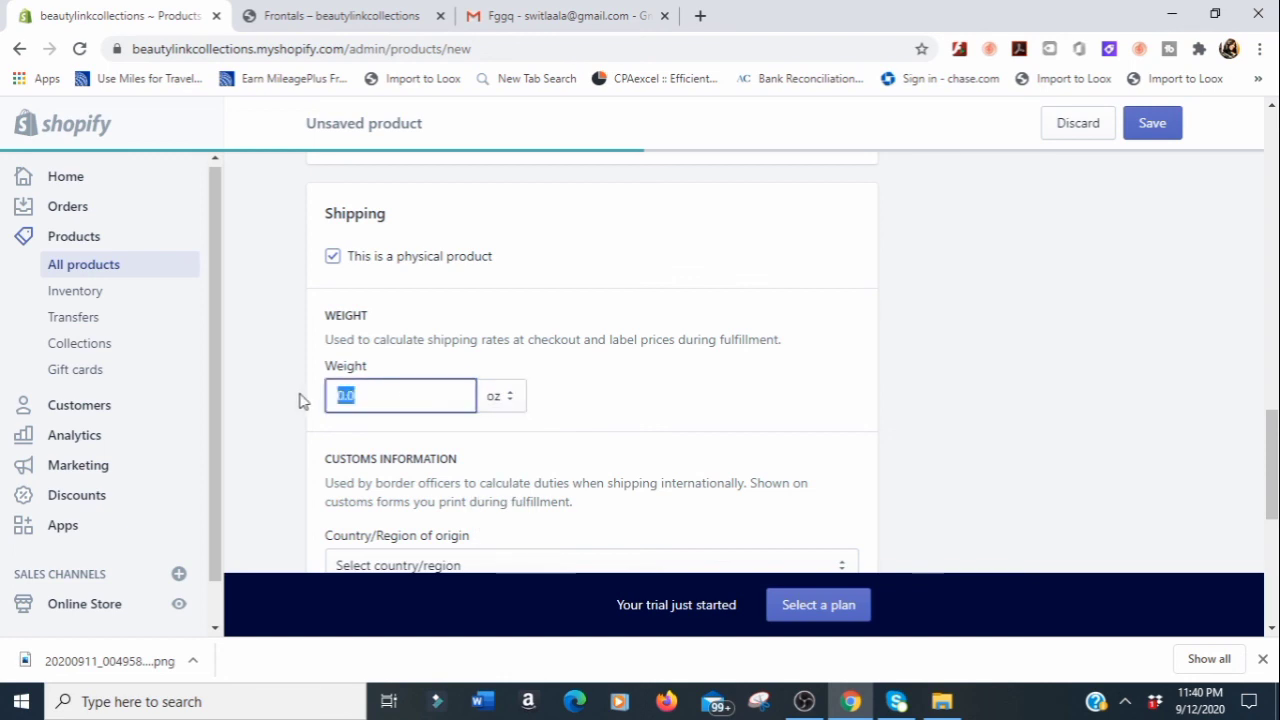
{"action": "type", "text": "10"}
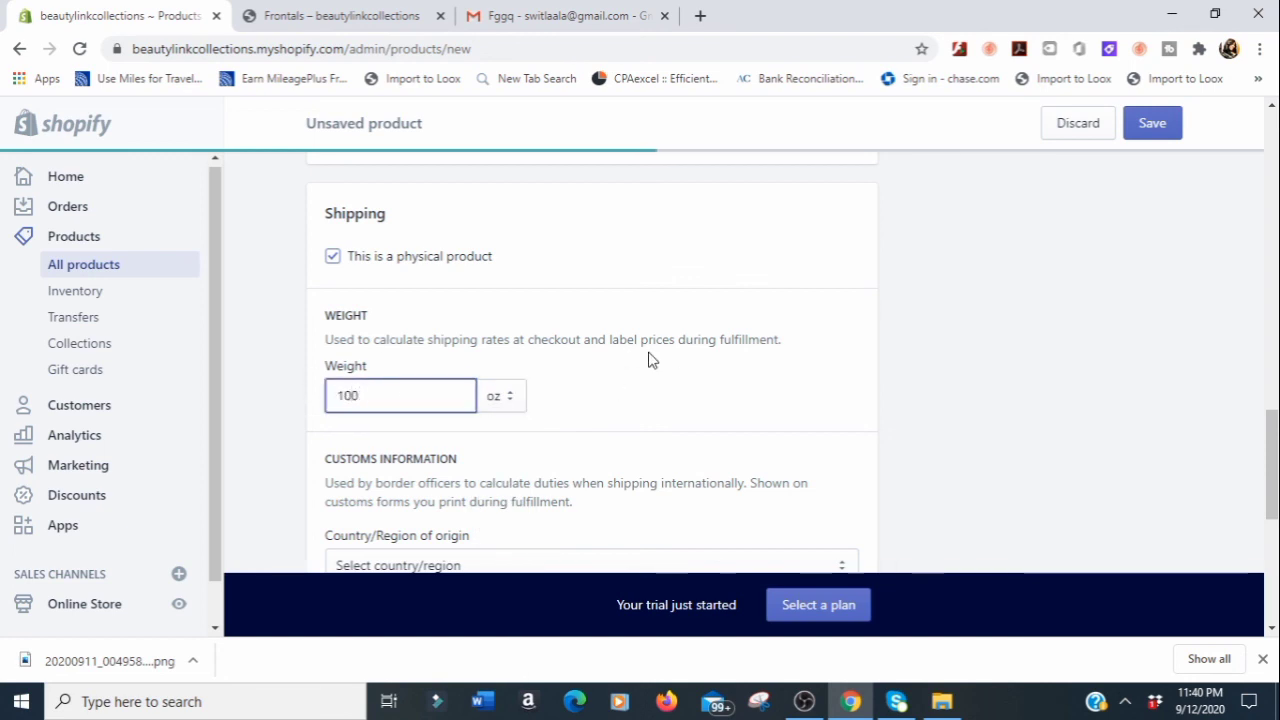
Enable multiple options for the product and name the two variant options Textures and Inches
{"action": "scroll", "coordinate": [709, 377], "scroll_direction": "down", "scroll_amount": 5}
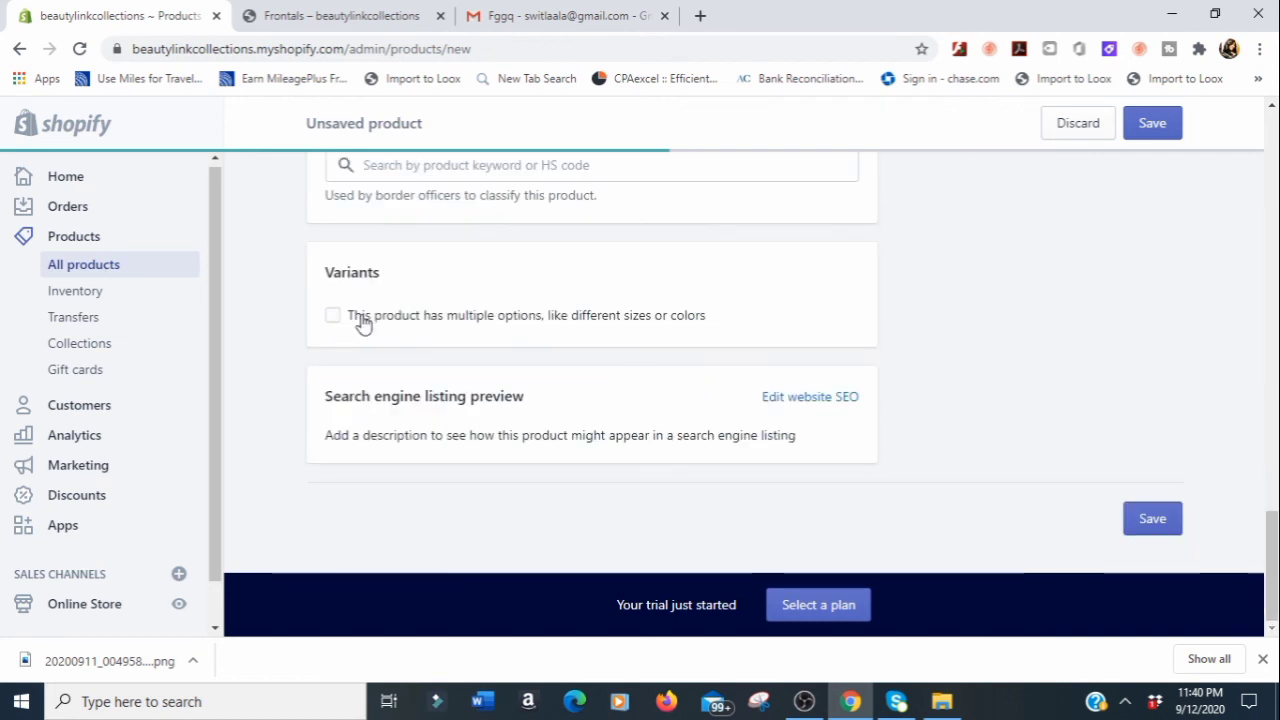
{"action": "left_click", "coordinate": [333, 317]}
{"action": "left_click", "coordinate": [382, 432]}
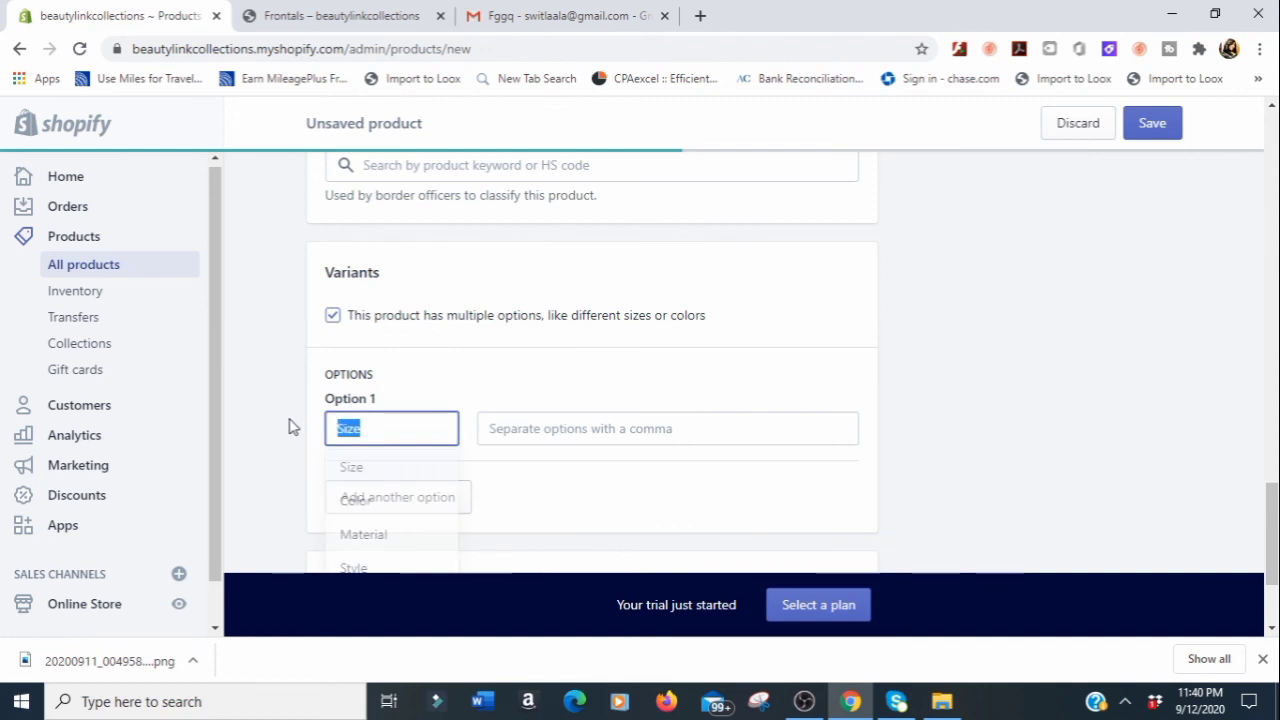
{"action": "type", "text": "Te"}
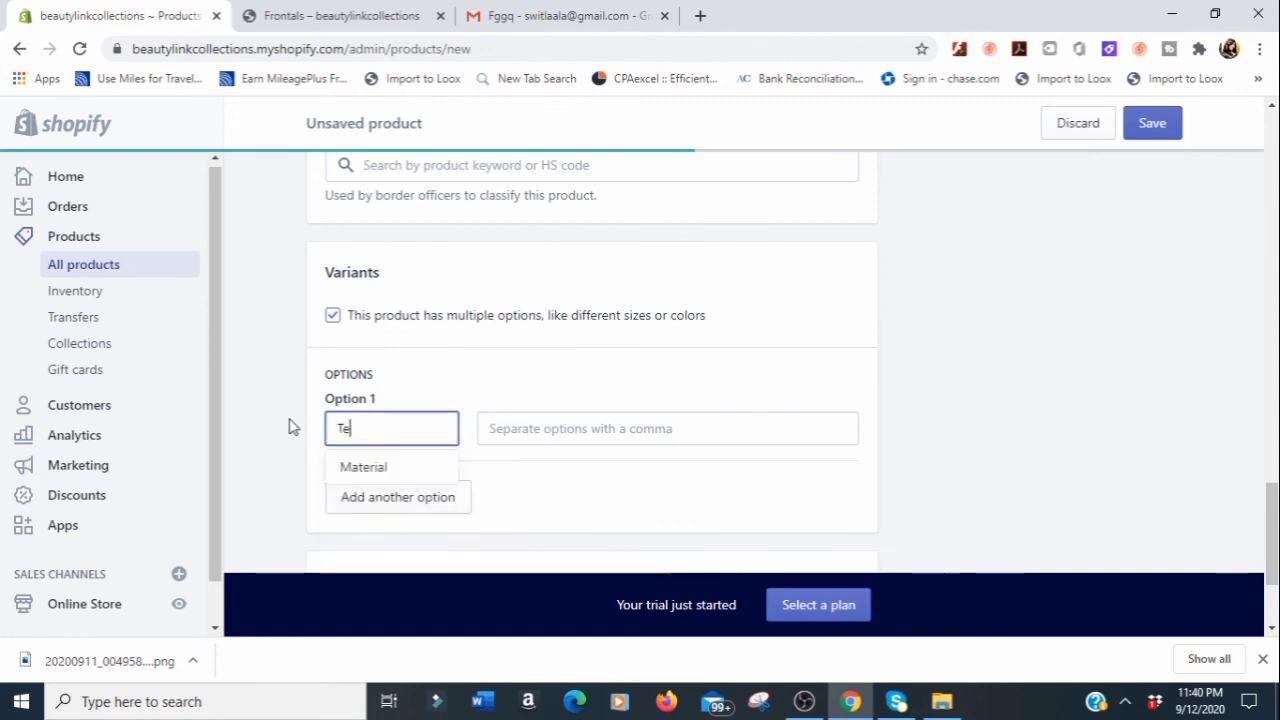
{"action": "type", "text": "xtures"}
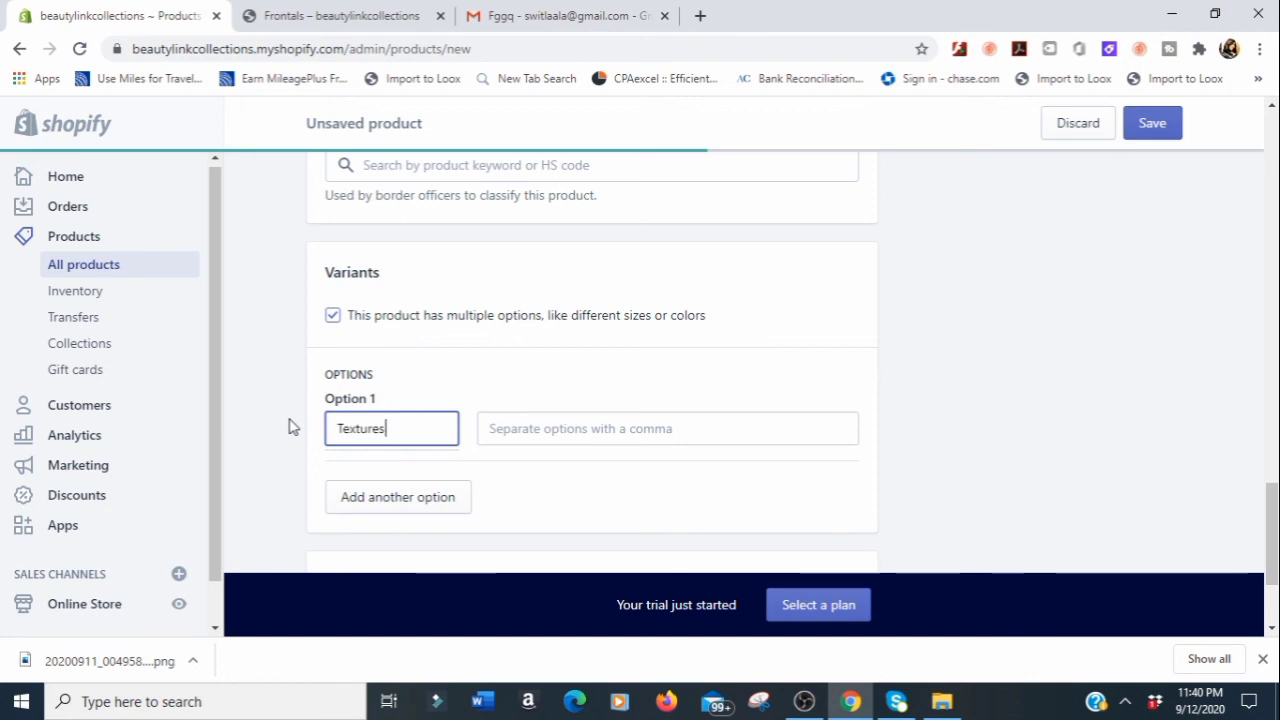
{"action": "left_click", "coordinate": [423, 530]}
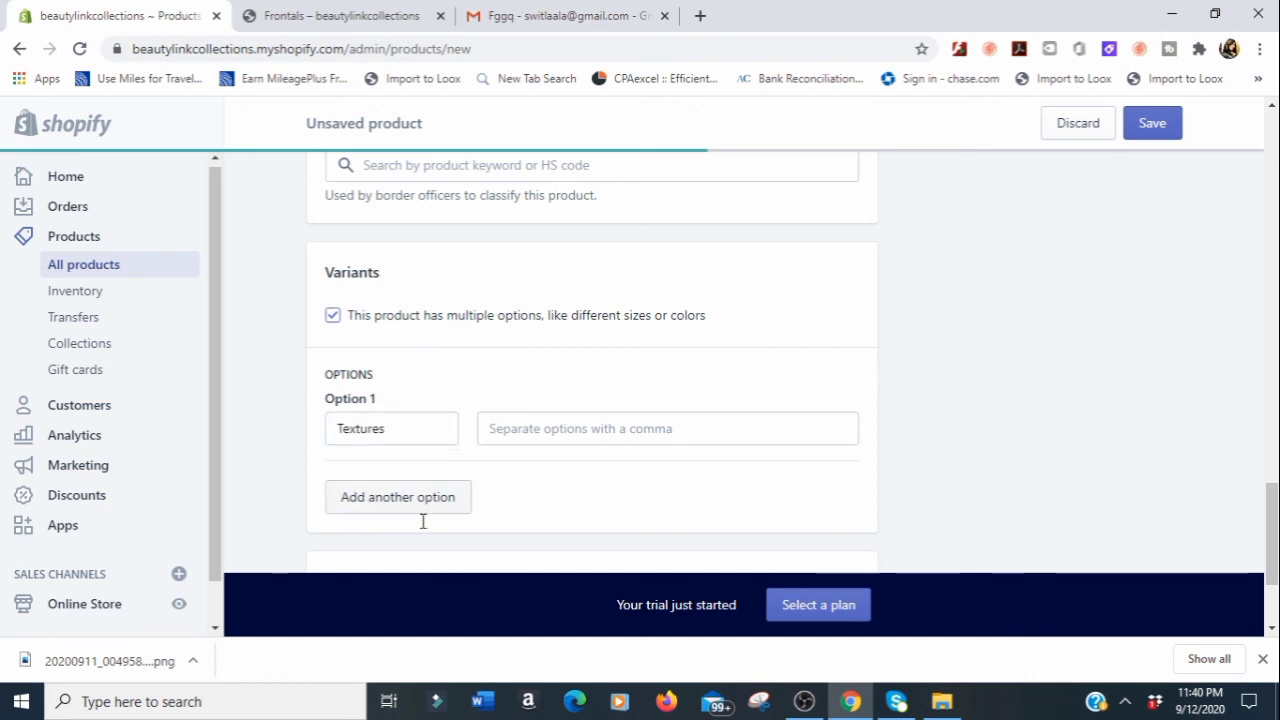
{"action": "left_click_drag", "start_coordinate": [371, 519], "coordinate": [309, 520]}
{"action": "type", "text": "Inches"}
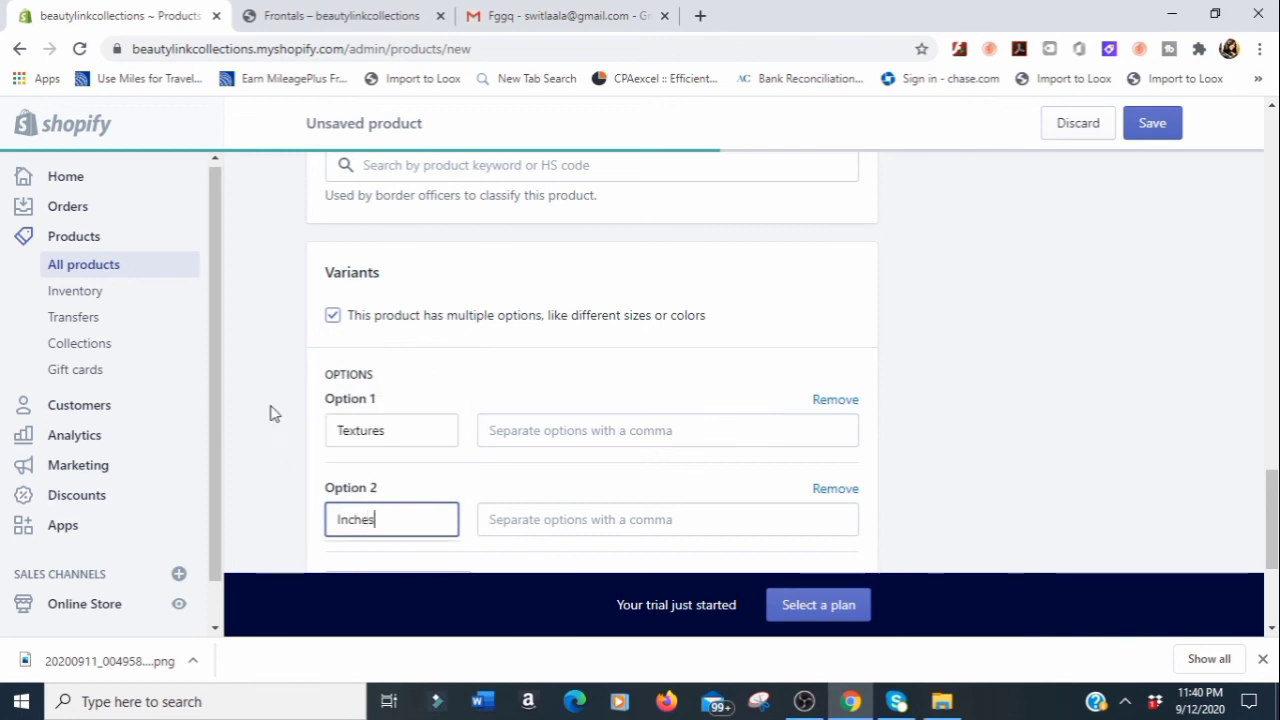
Add the values Straight, Body Wave and Deep Wave to the Textures option
{"action": "left_click", "coordinate": [530, 430]}
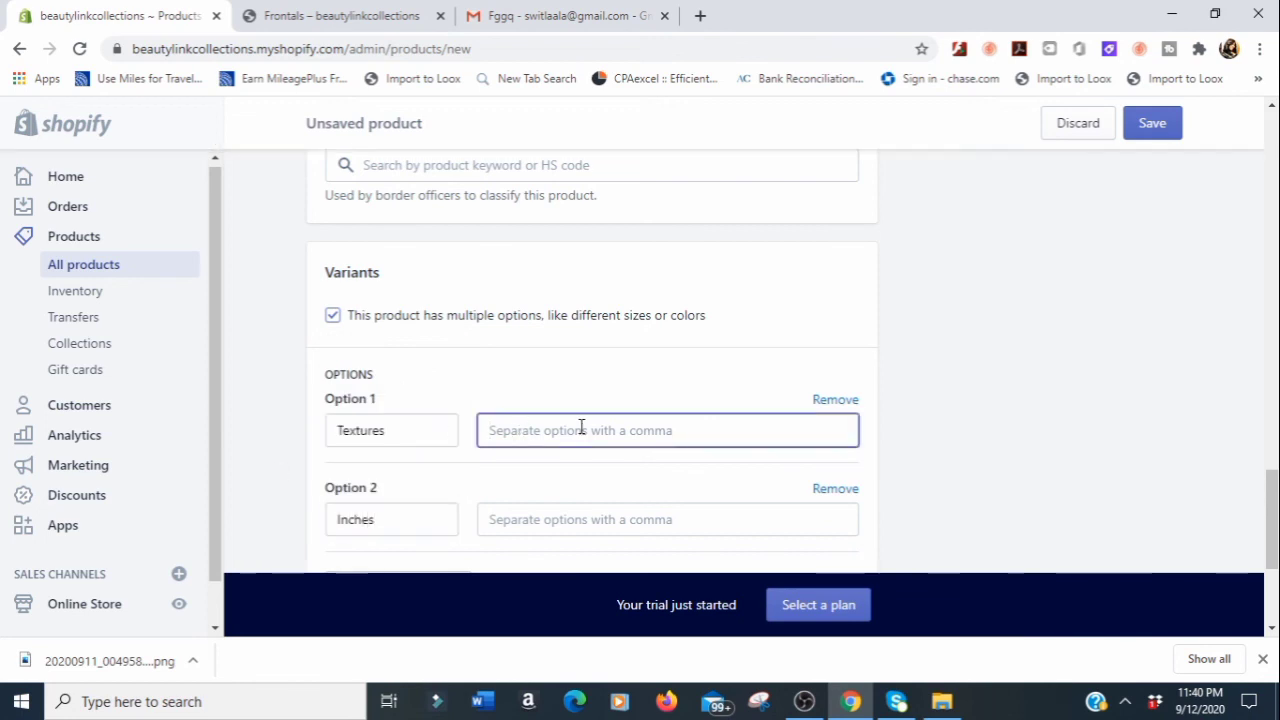
{"action": "type", "text": "T"}
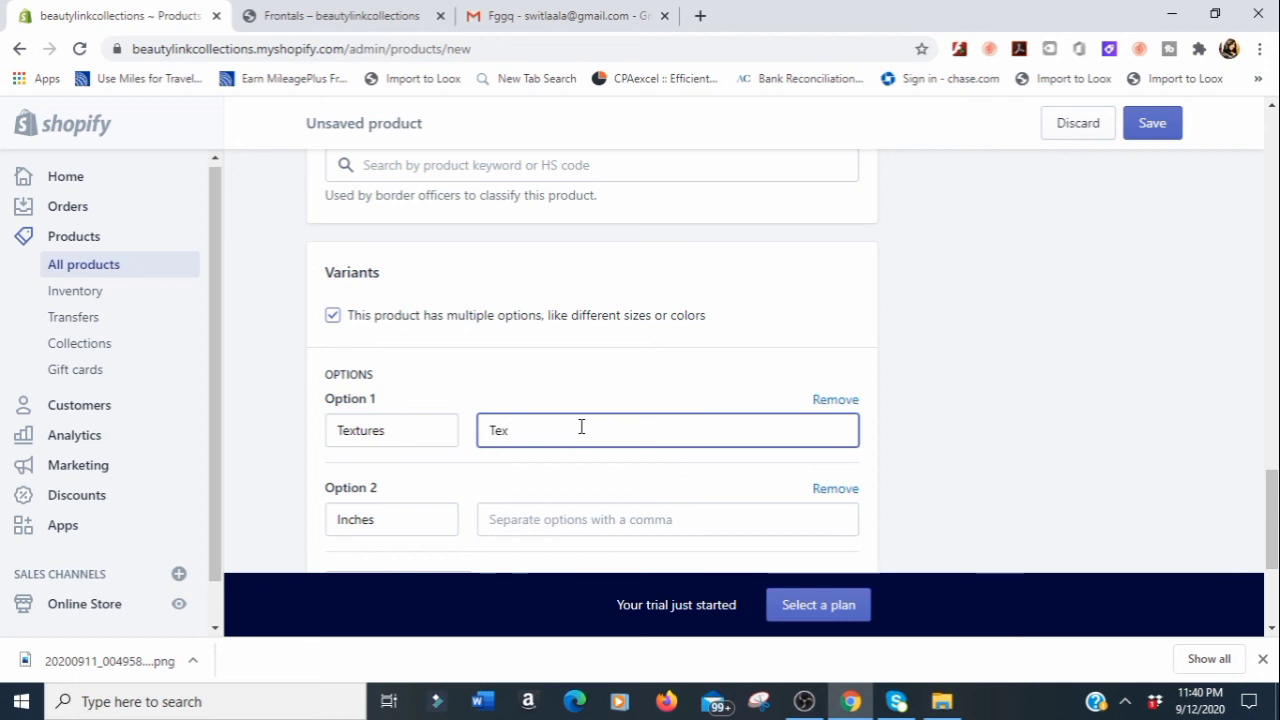
{"action": "key", "text": "BackSpace"}
{"action": "type", "text": "Straight"}
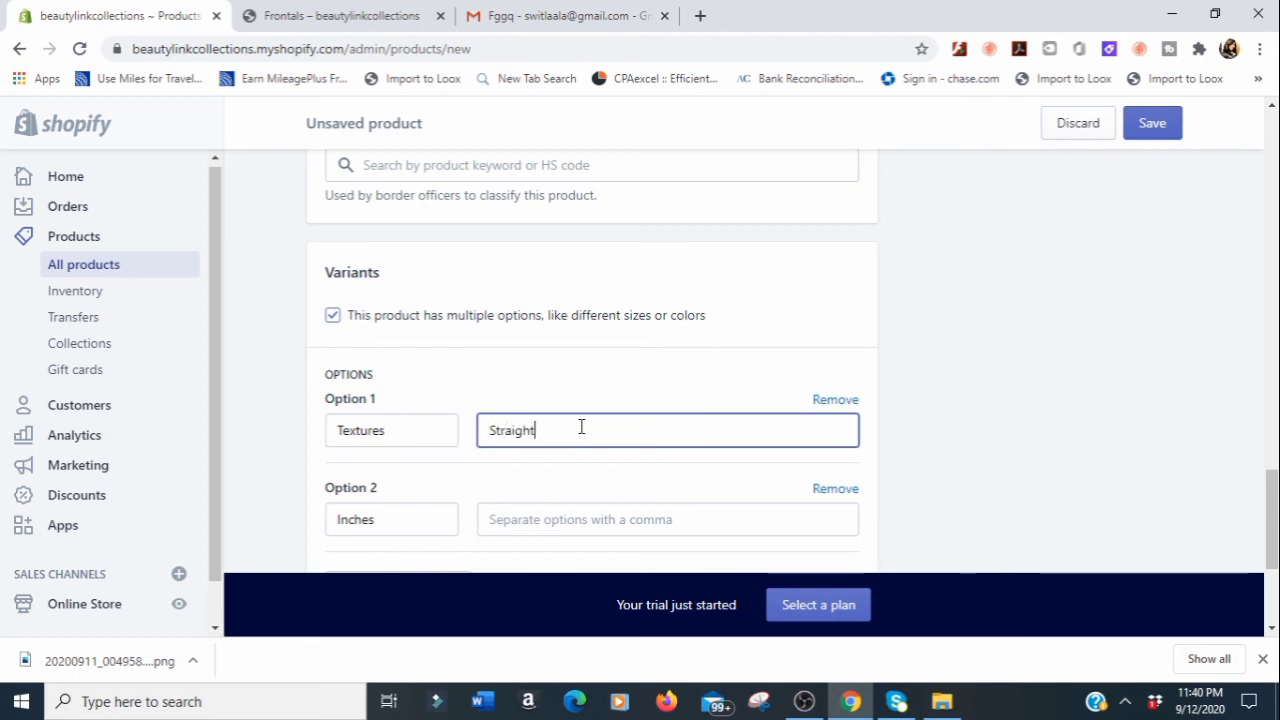
{"action": "type", "text": ",Bod"}
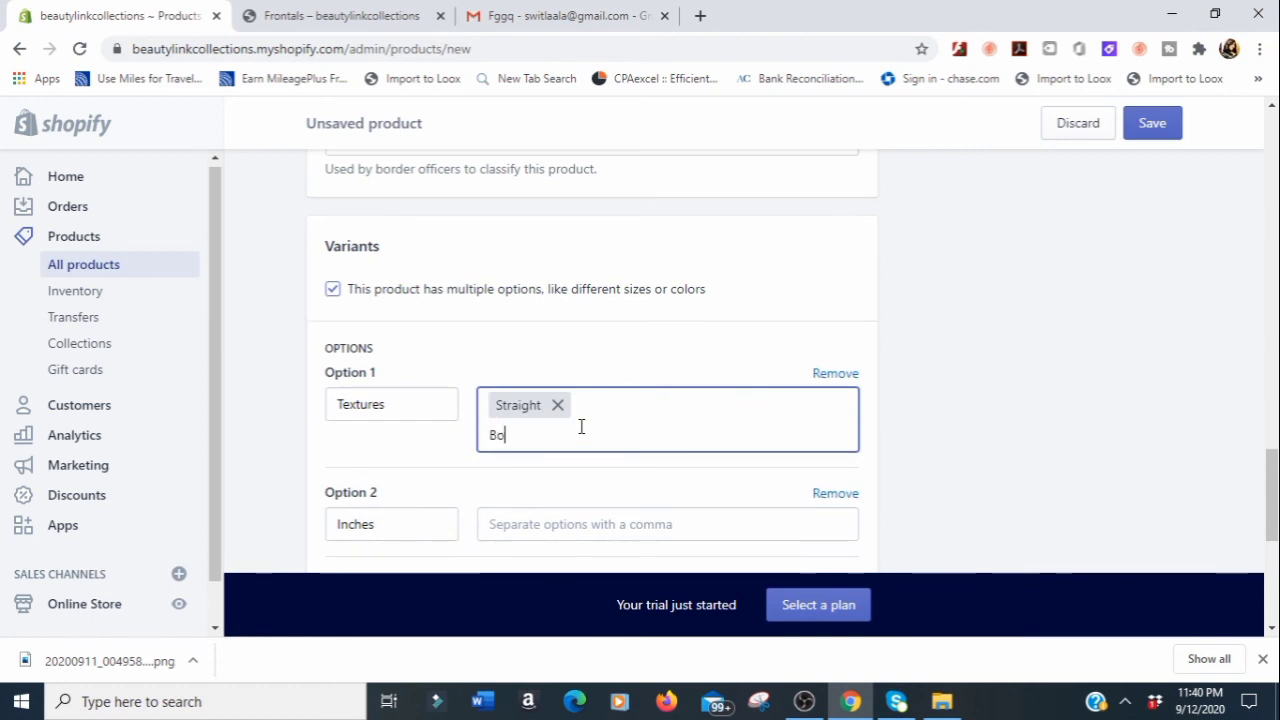
{"action": "type", "text": "y Wa"}
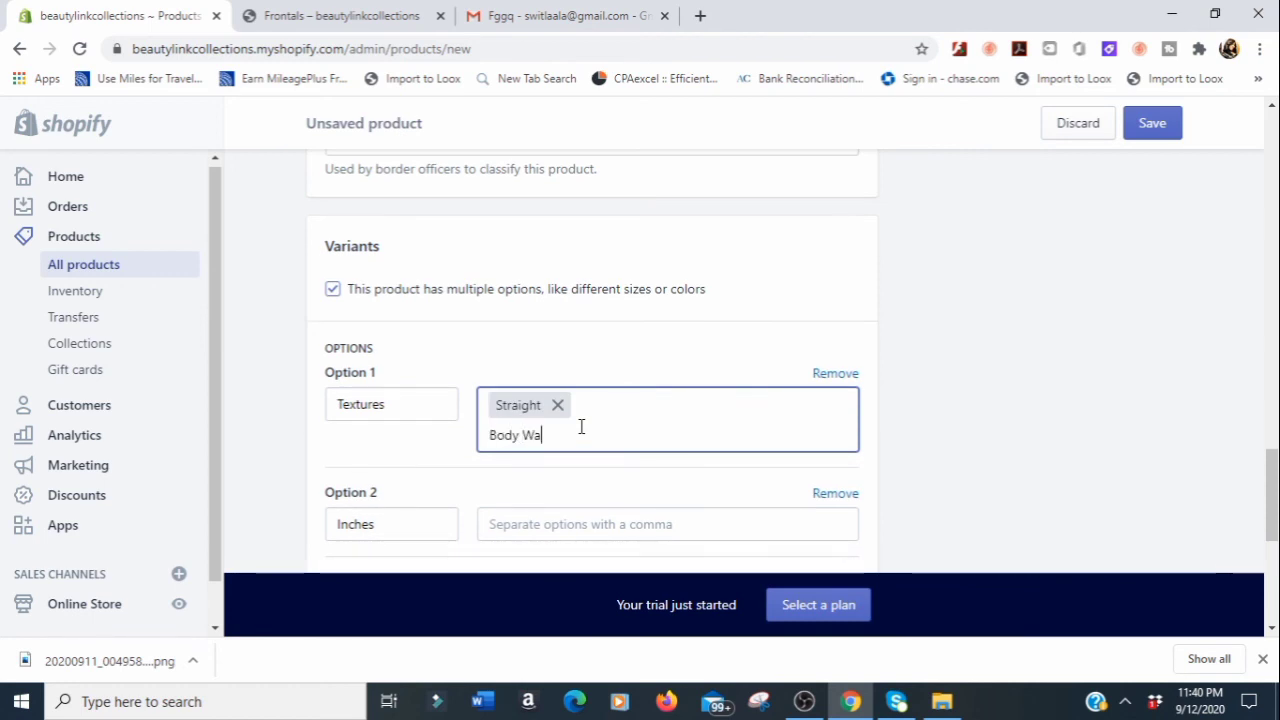
{"action": "type", "text": "ve"}
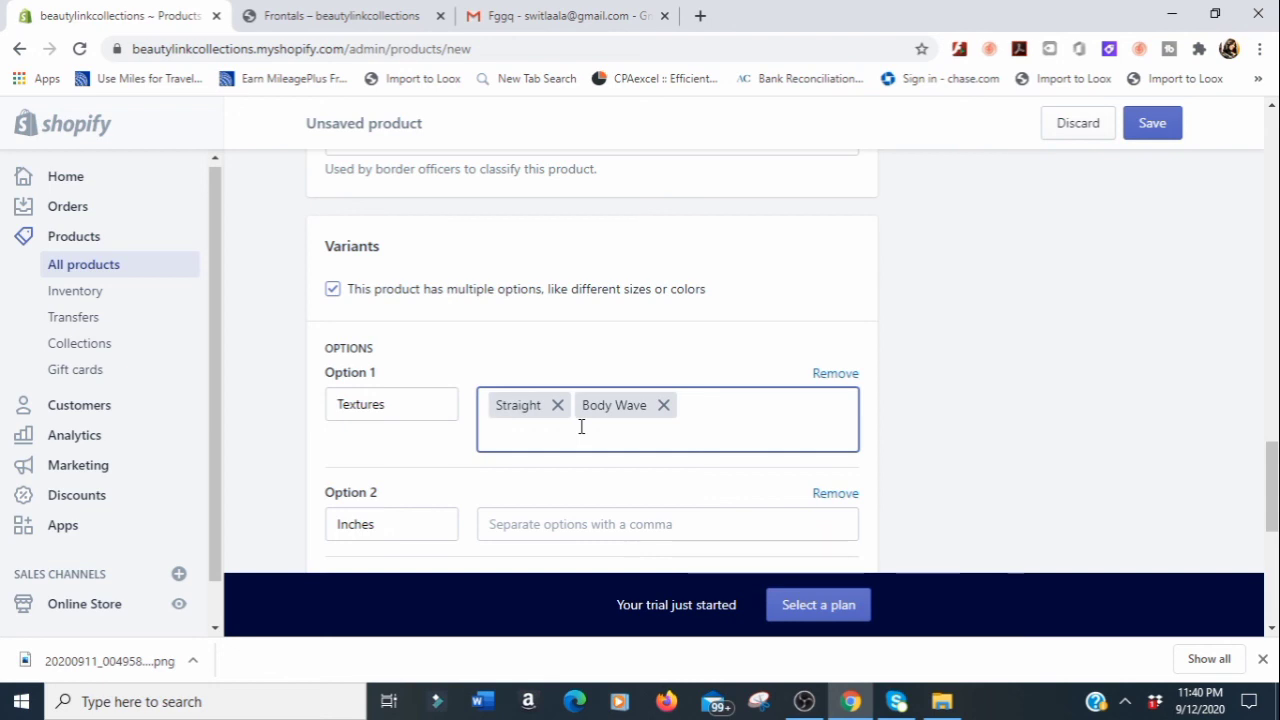
{"action": "type", "text": ",Deep Wave"}
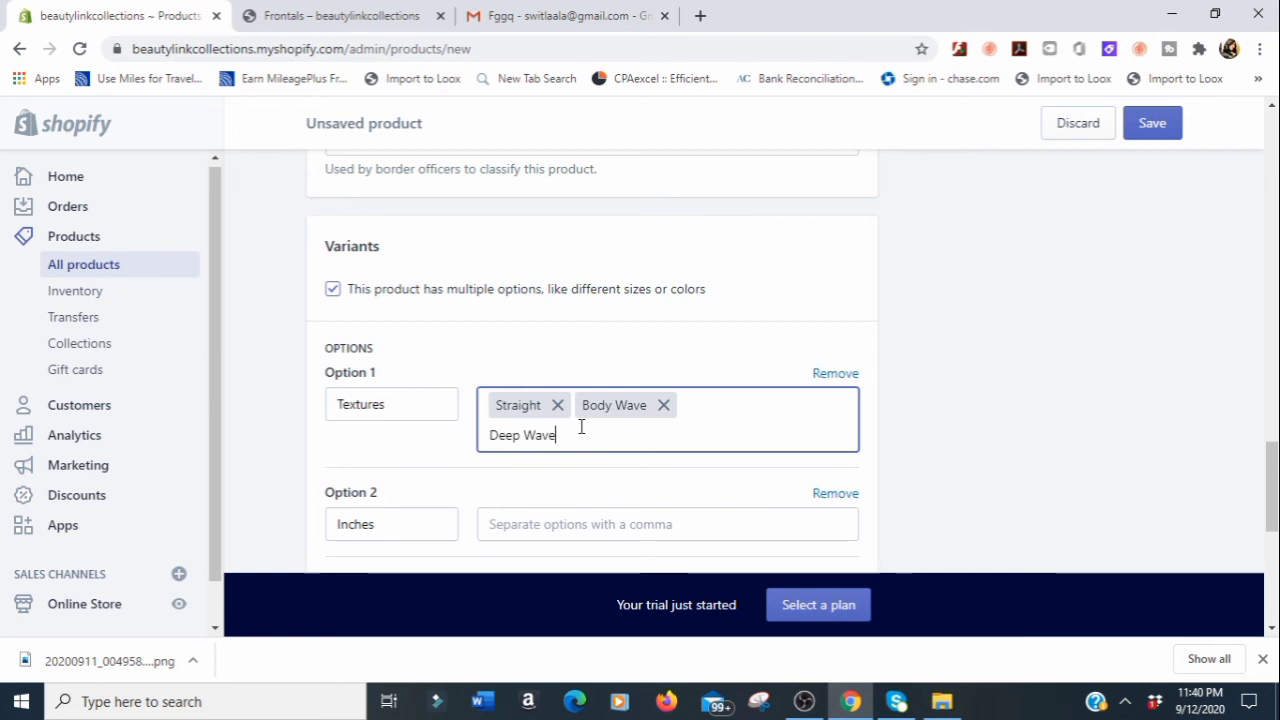
{"action": "type", "text": ","}
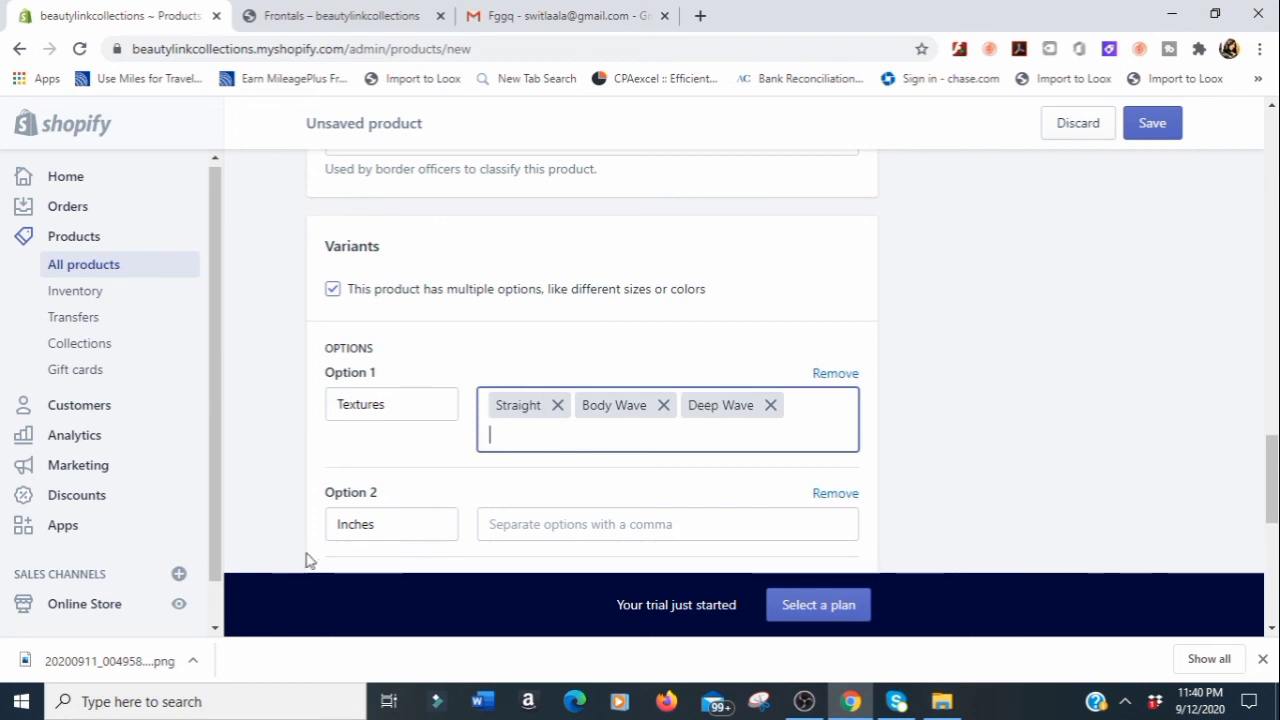
Add the length combinations "10 10 12" and "12 12 14" to the Inches option
{"action": "left_click", "coordinate": [550, 523]}
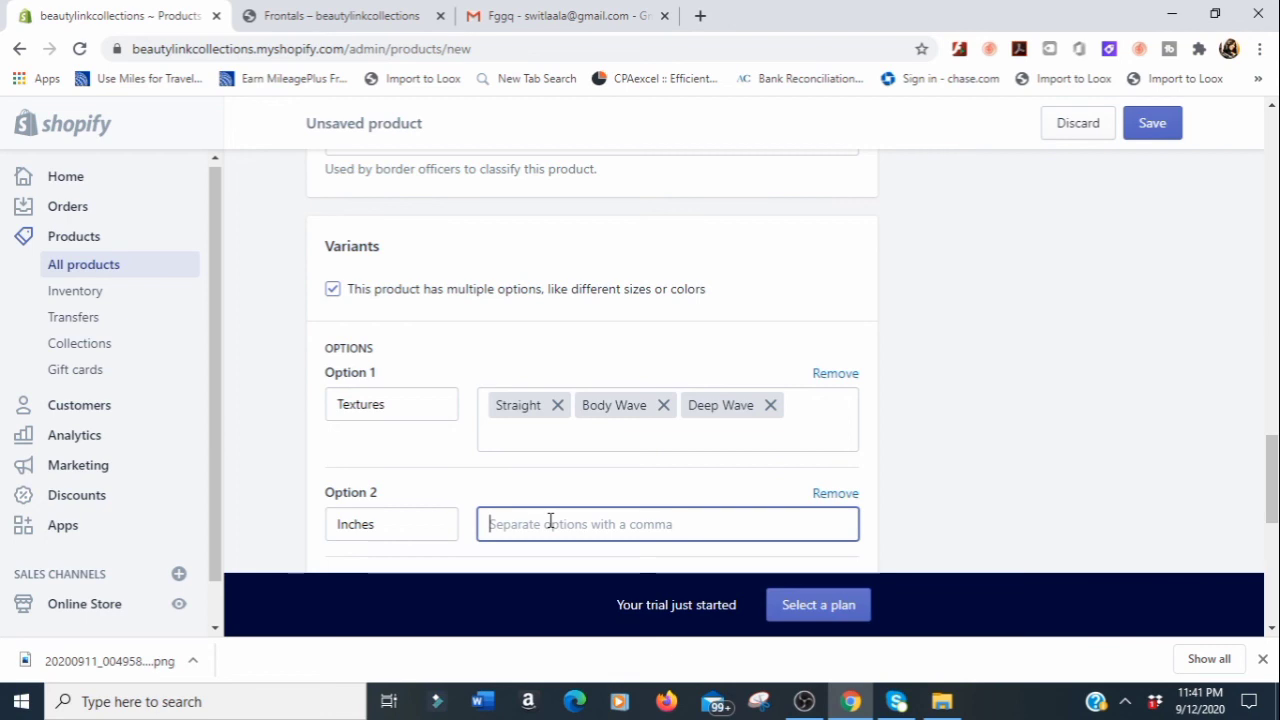
{"action": "type", "text": "10"}
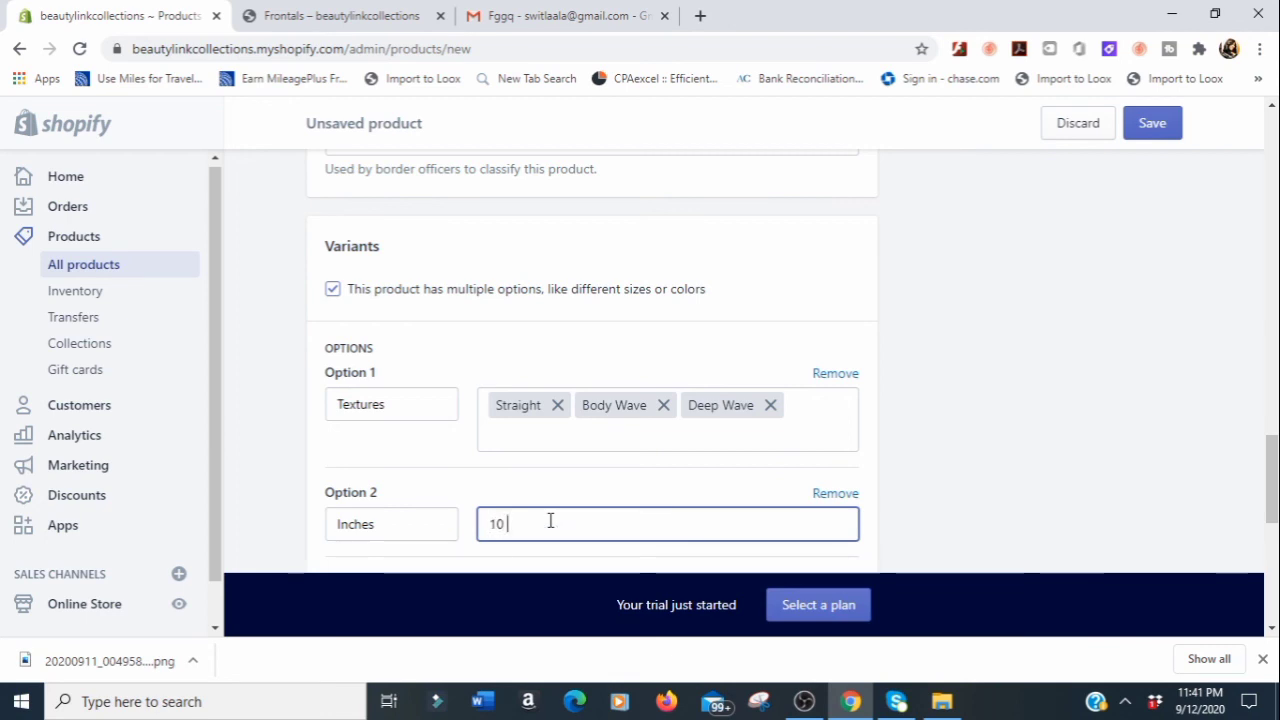
{"action": "type", "text": " 10 12"}
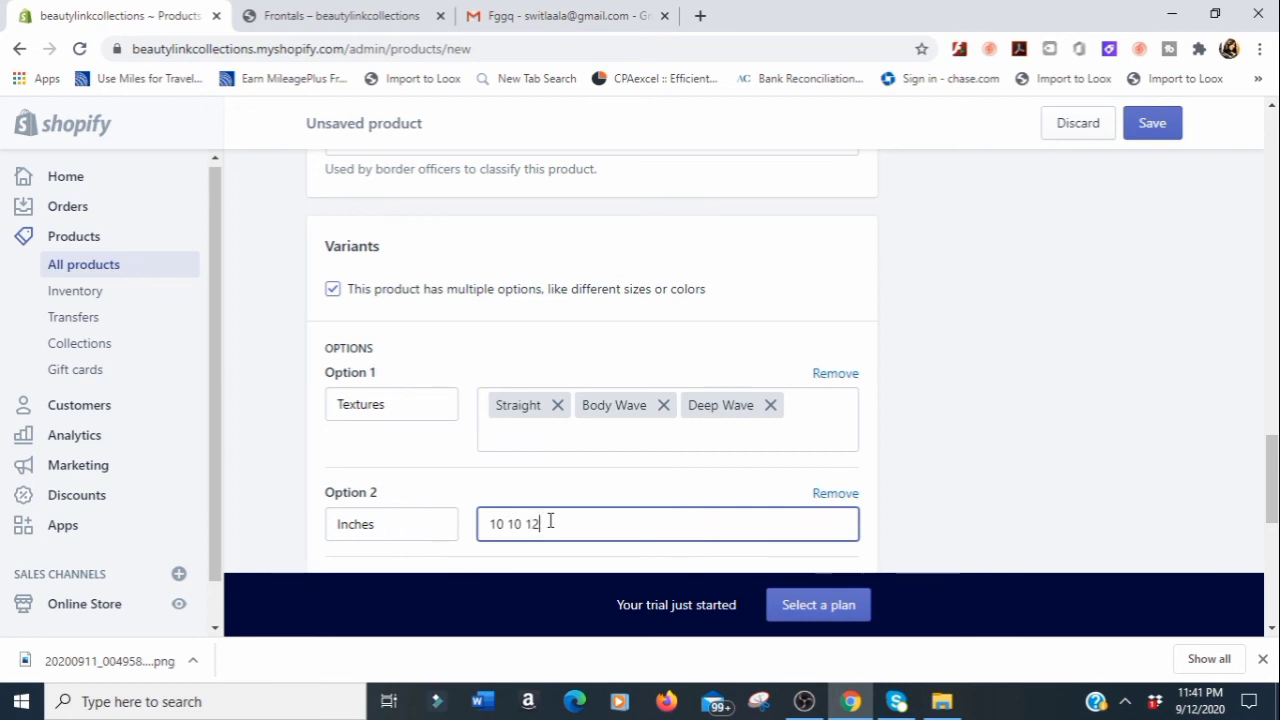
{"action": "key", "text": "Return"}
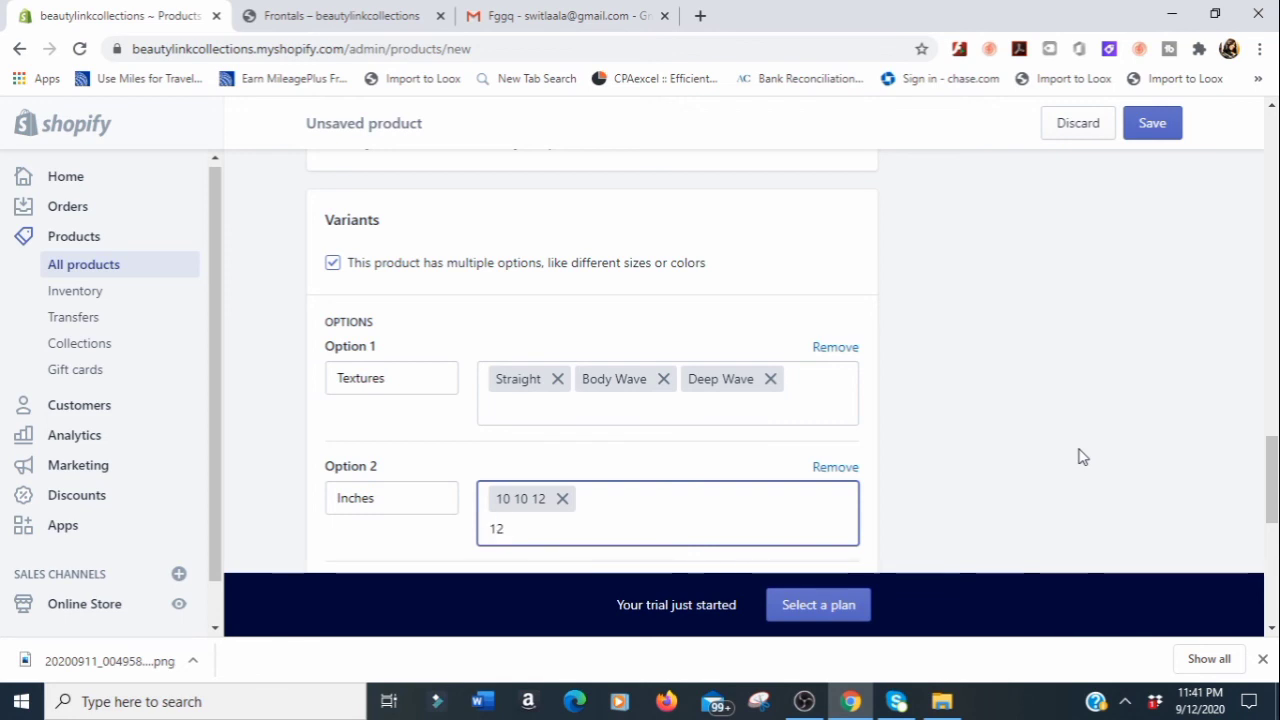
{"action": "type", "text": "12 14"}
{"action": "key", "text": "Return"}
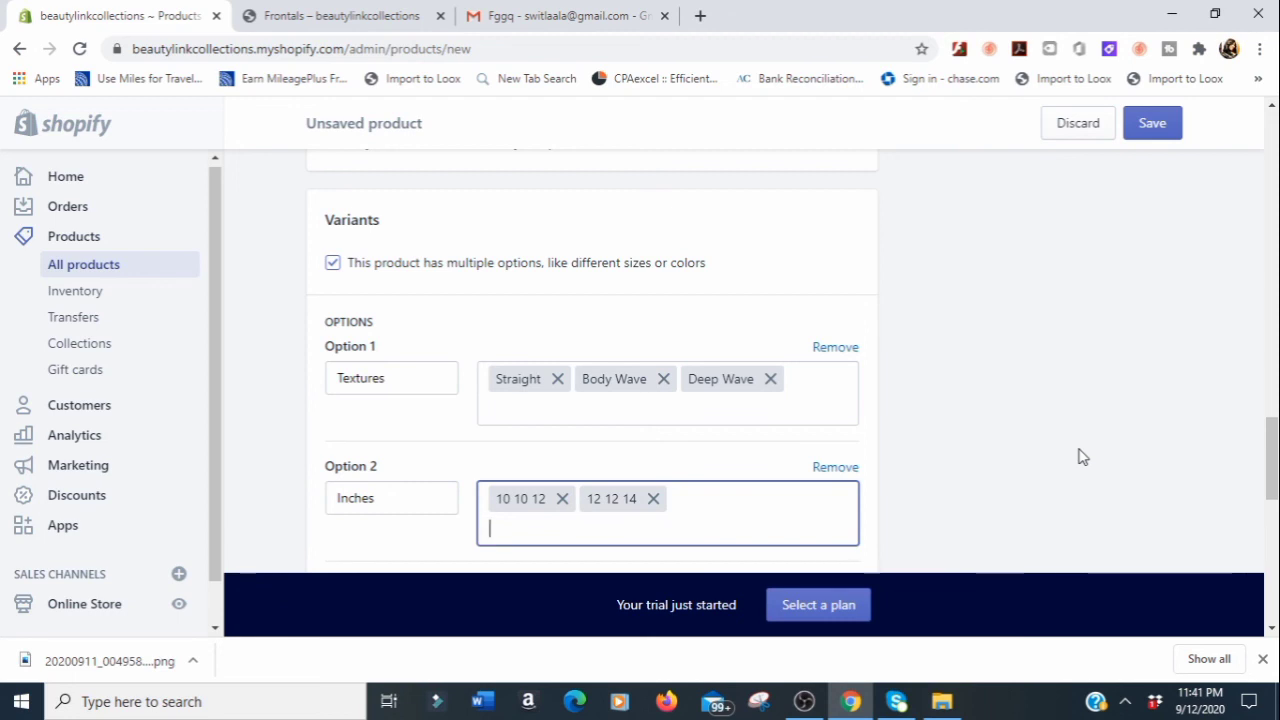
{"action": "type", "text": "10 10 "}
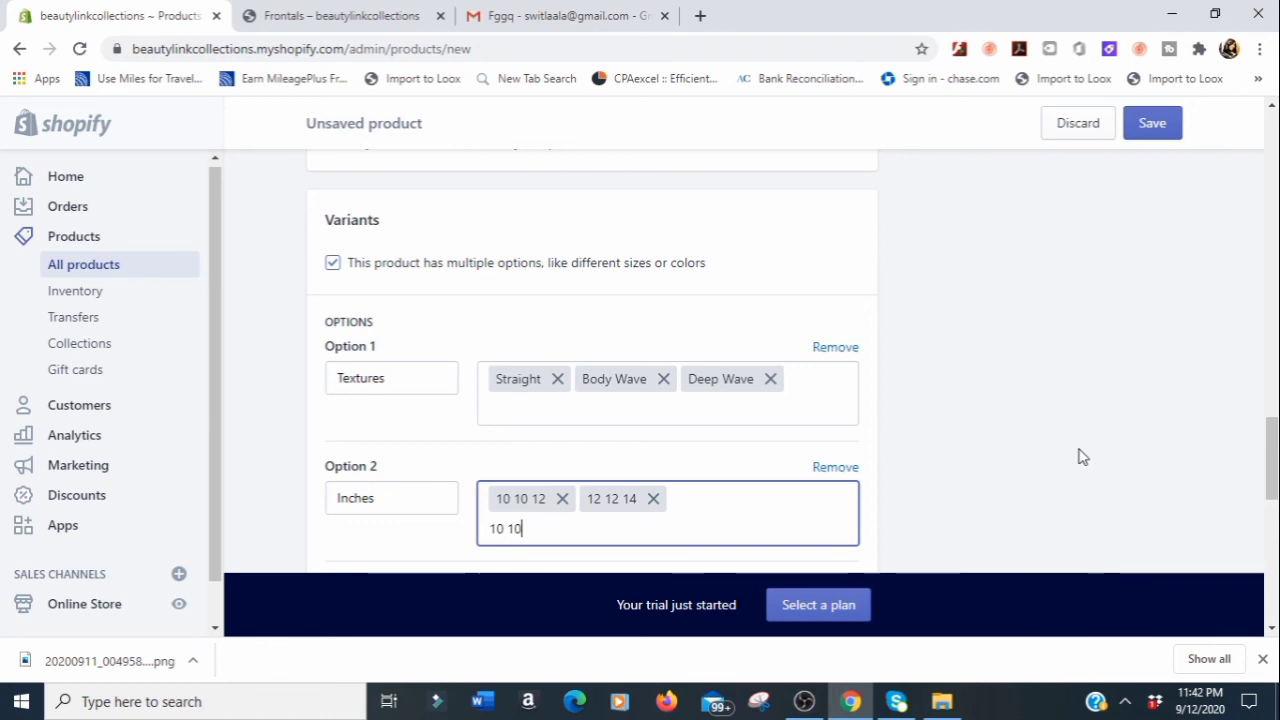
{"action": "type", "text": "12 Closure"}
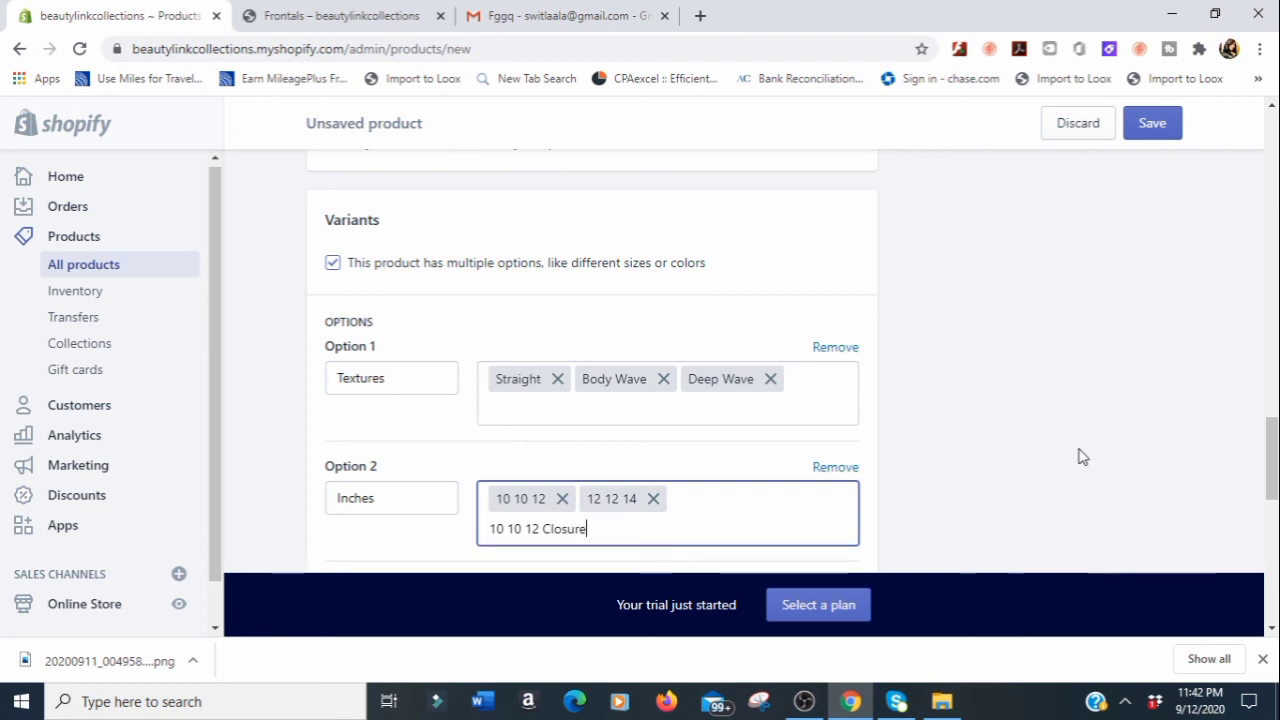
{"action": "key", "text": "Return"}
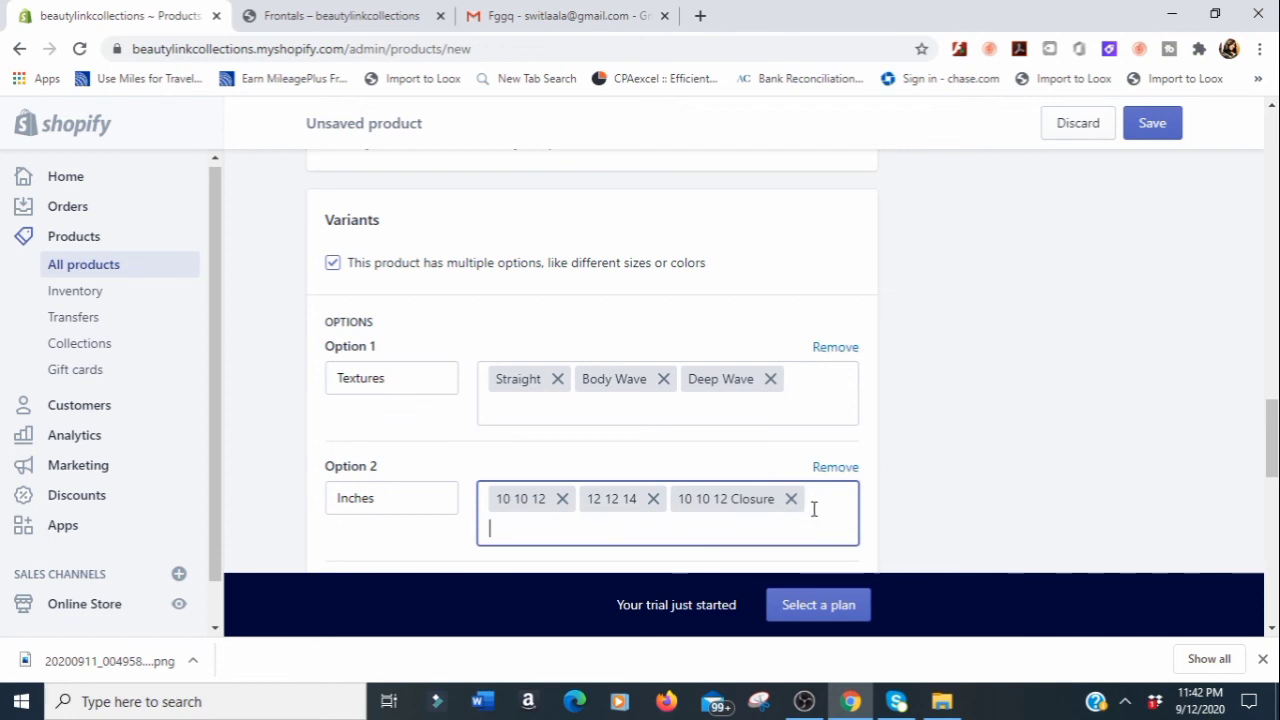
{"action": "key", "text": "BackSpace"}
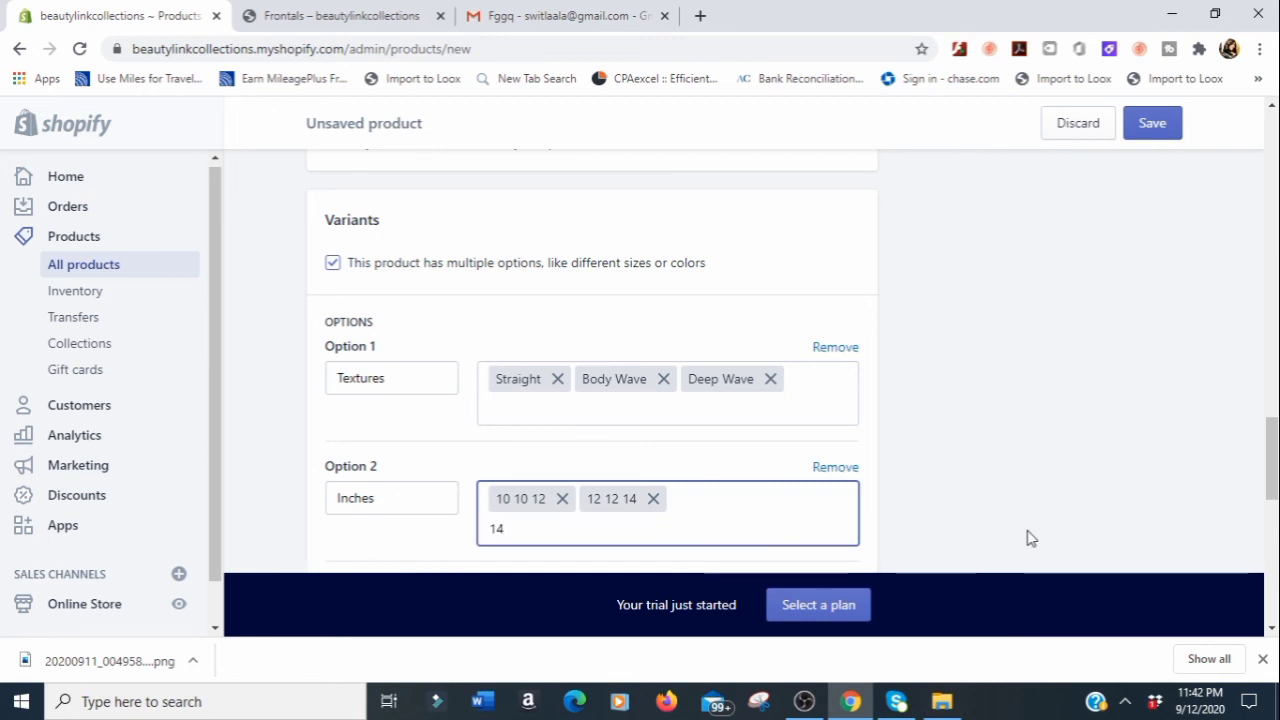
Add the length combination "14 14 16" to the Inches option
{"action": "type", "text": "14 16"}
{"action": "key", "text": "BackSpace"}
{"action": "type", "text": "6"}
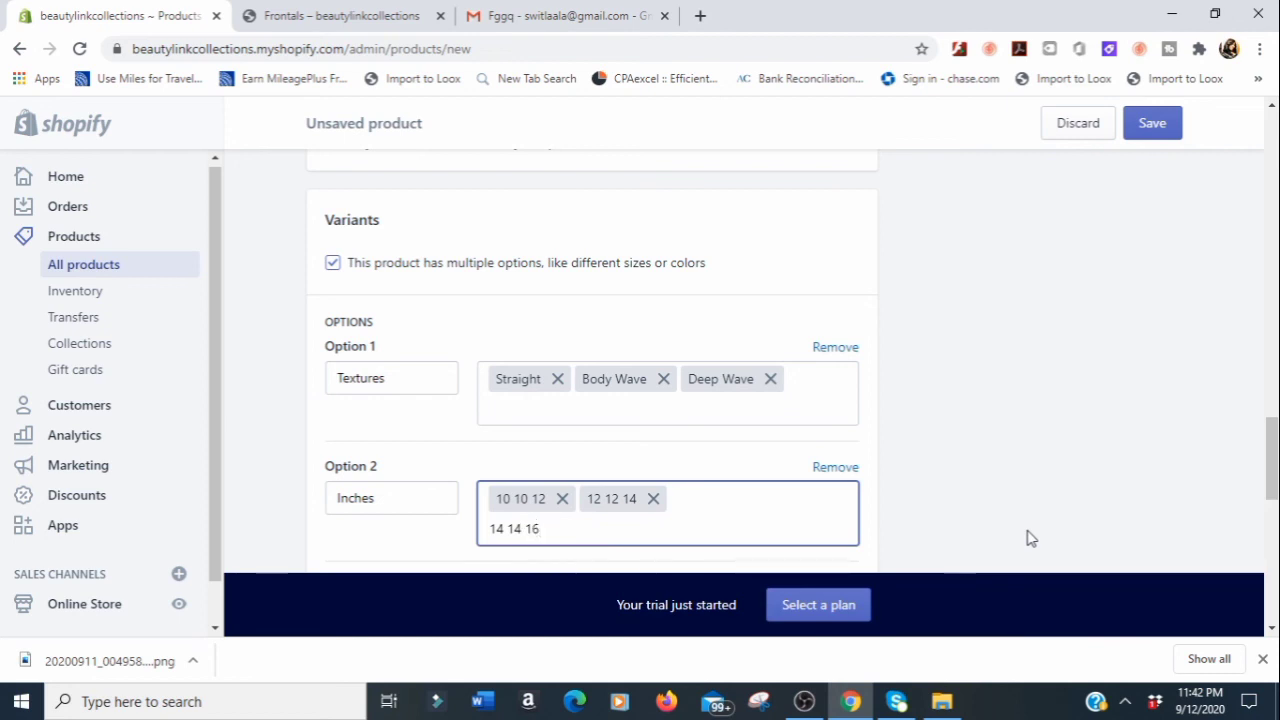
{"action": "key", "text": "Return"}
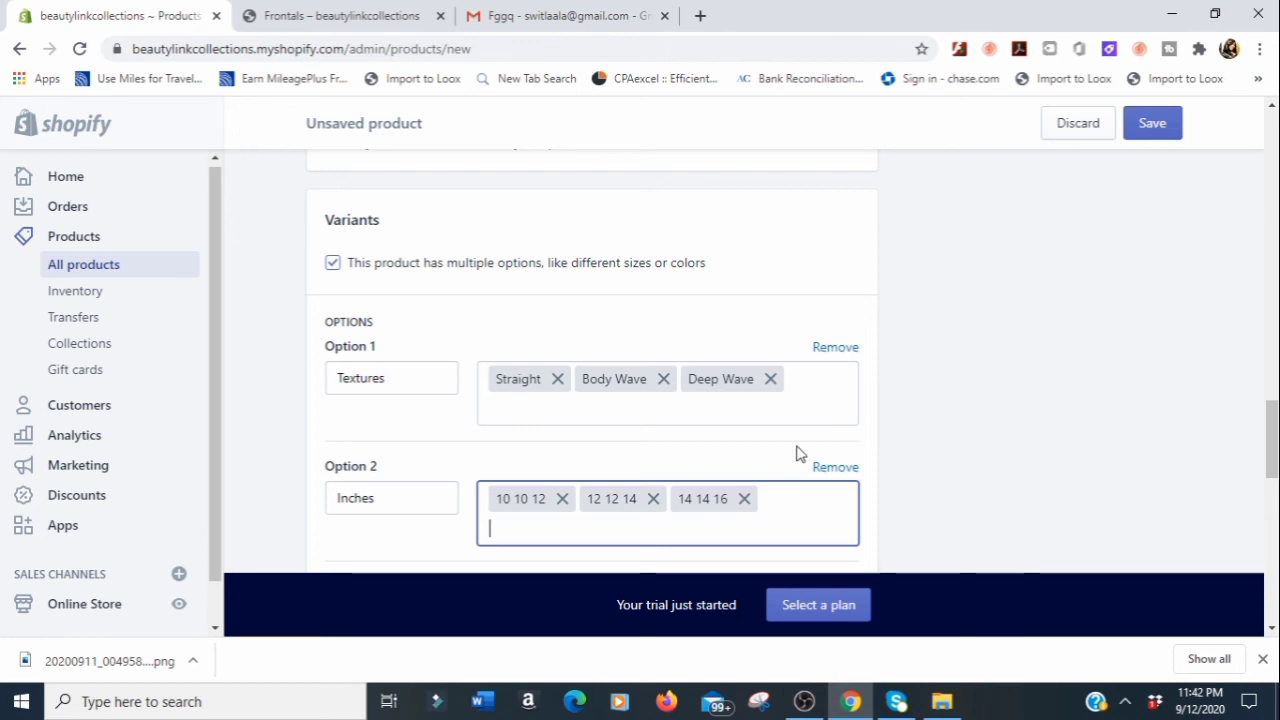
Look over the generated variants and select the quantity of the Straight / 10 10 12 variant for editing
{"action": "scroll", "coordinate": [866, 457], "scroll_direction": "down", "scroll_amount": 5}
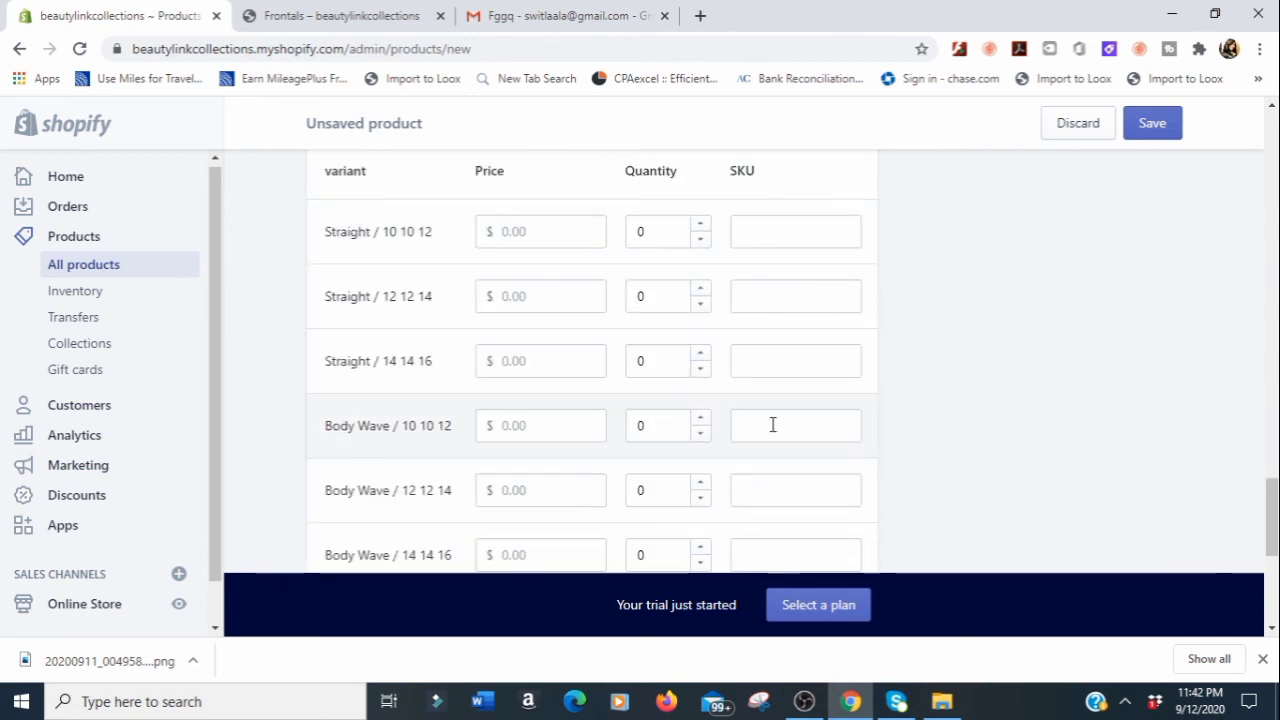
{"action": "scroll", "coordinate": [657, 386], "scroll_direction": "down", "scroll_amount": 4}
{"action": "scroll", "coordinate": [657, 386], "scroll_direction": "up", "scroll_amount": 8}
{"action": "scroll", "coordinate": [655, 386], "scroll_direction": "down", "scroll_amount": 5}
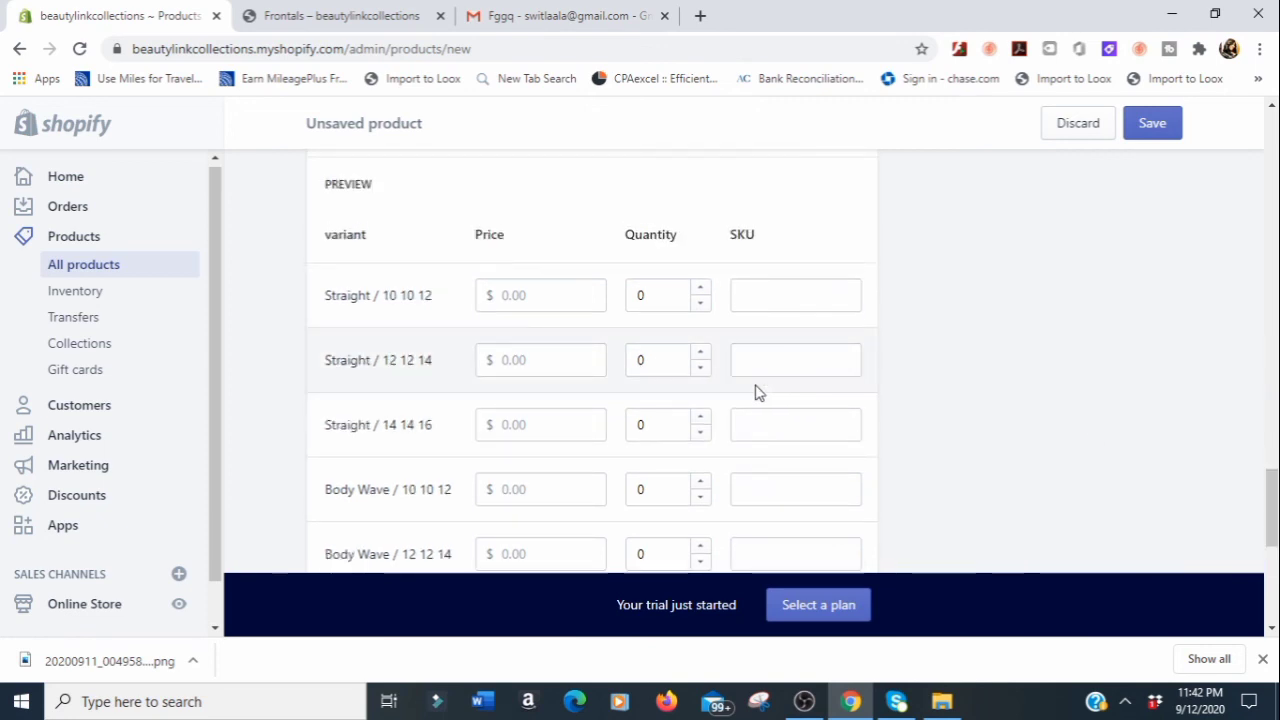
{"action": "double_click", "coordinate": [671, 294]}
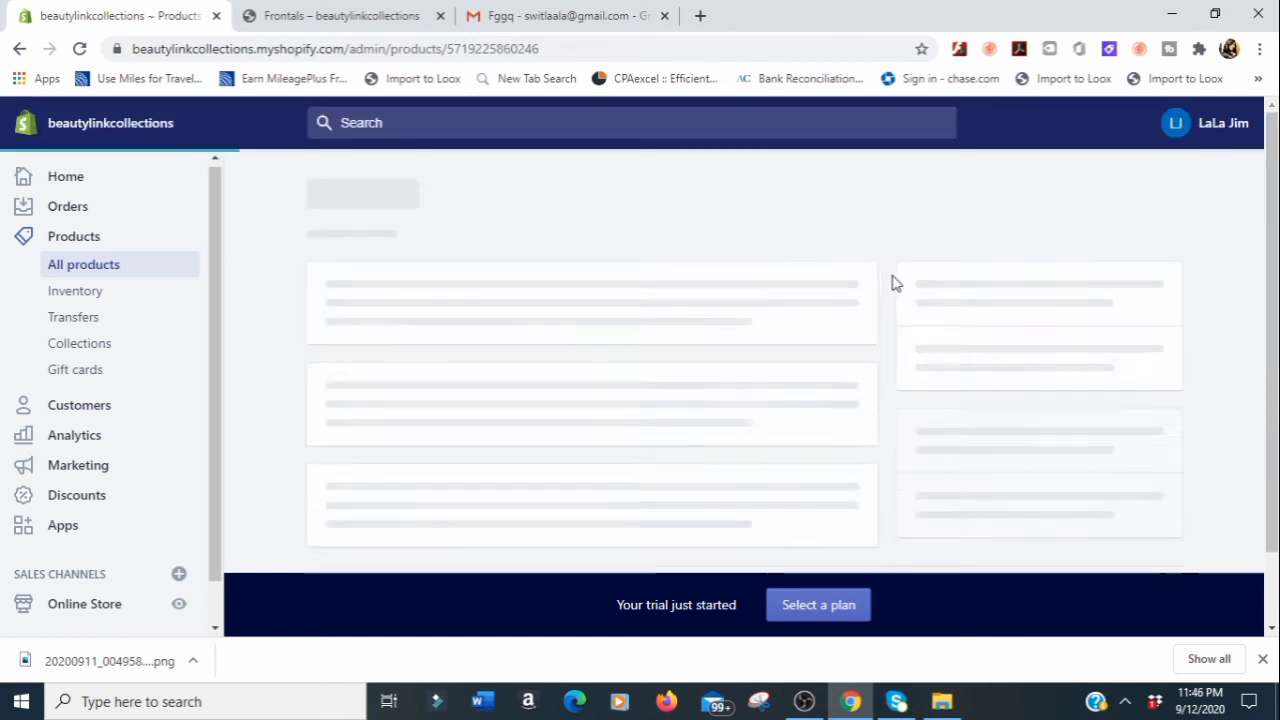
Review the saved Bundle Deals product's media and variant prices, and check the products in the full product list
{"action": "left_click_drag", "start_coordinate": [1276, 222], "coordinate": [1237, 371]}
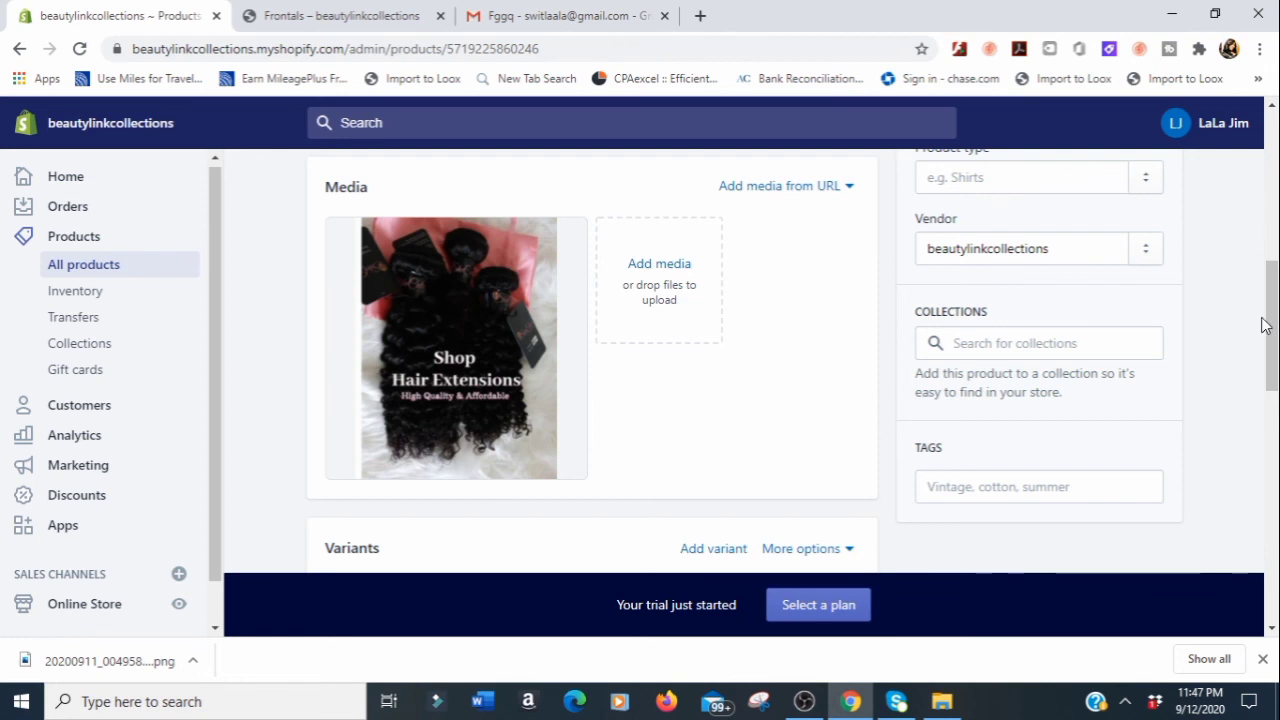
{"action": "left_click_drag", "start_coordinate": [1277, 320], "coordinate": [1277, 448]}
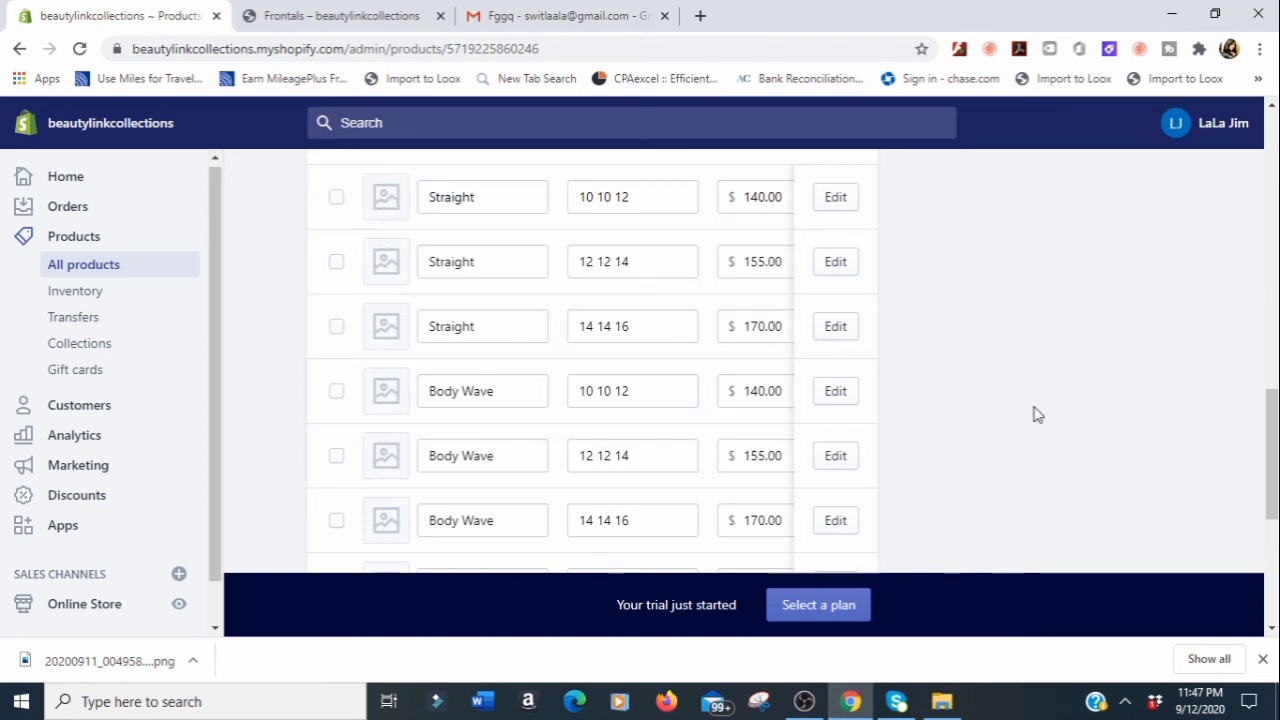
{"action": "left_click_drag", "start_coordinate": [1272, 440], "coordinate": [1272, 300]}
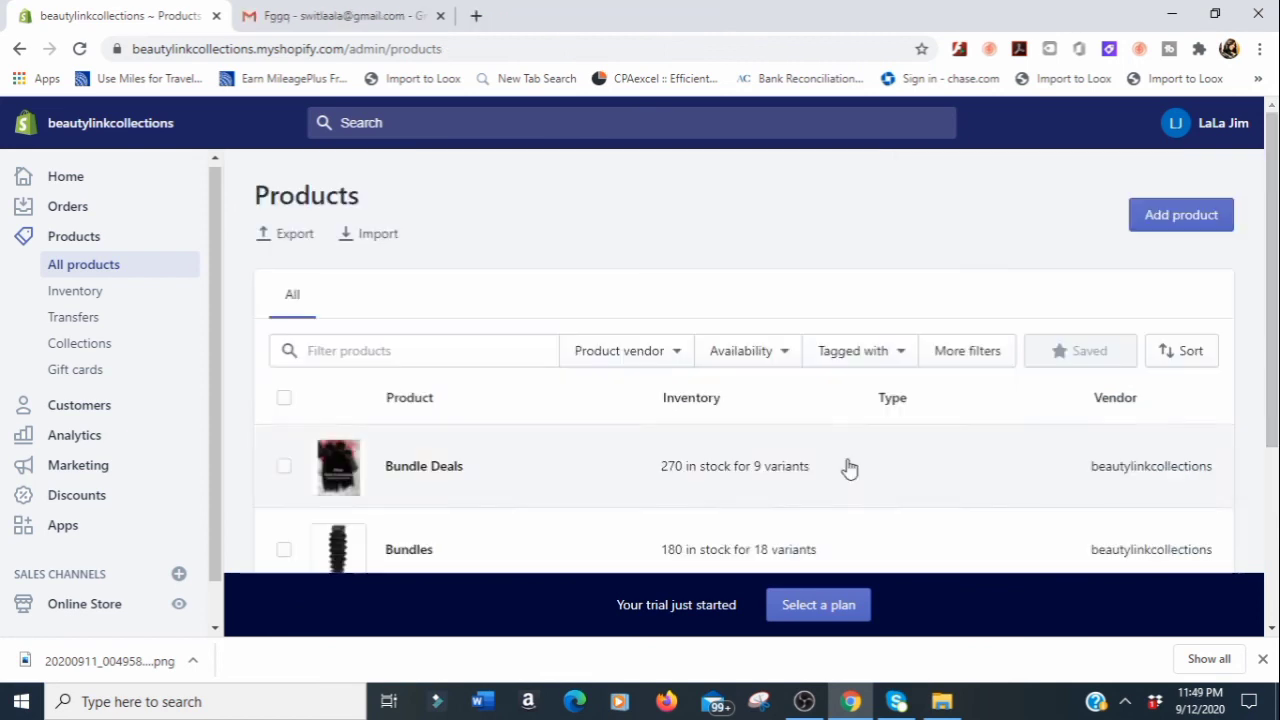
{"action": "left_click_drag", "start_coordinate": [1274, 296], "coordinate": [1274, 420]}
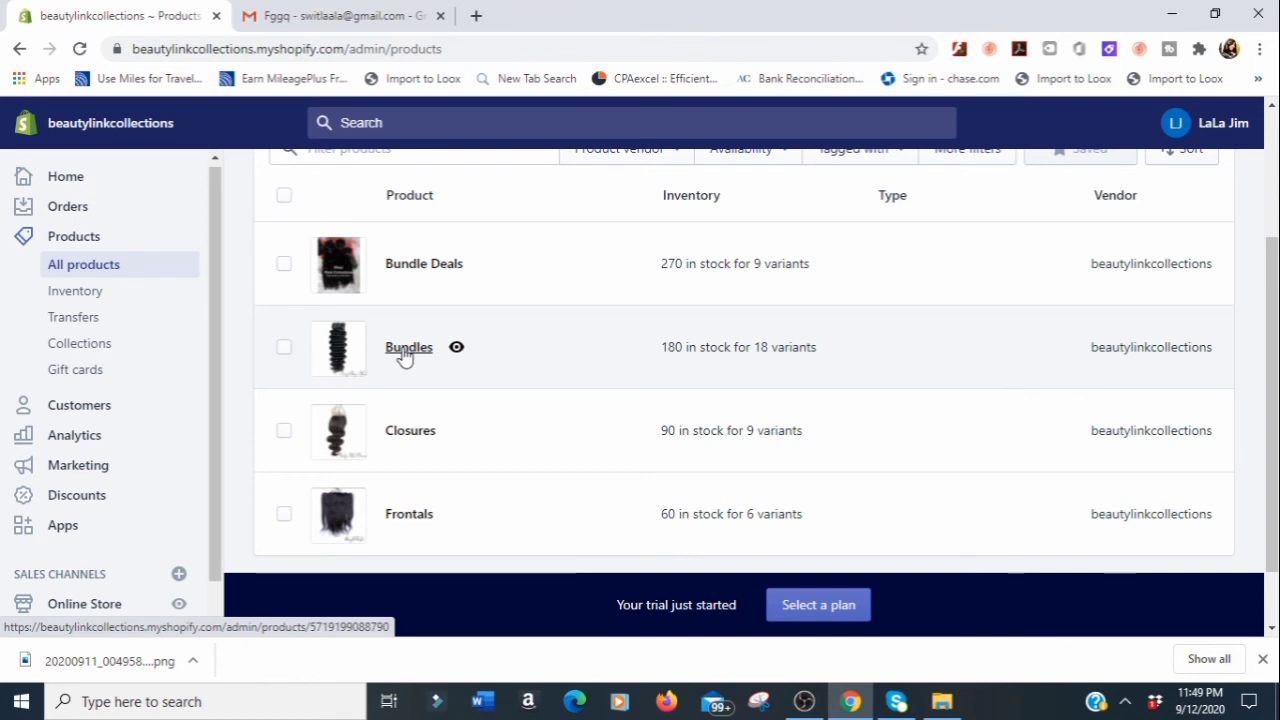
Open the Bundle Deals product and set its product type to the new type "bundle deals"
{"action": "left_click", "coordinate": [420, 263]}
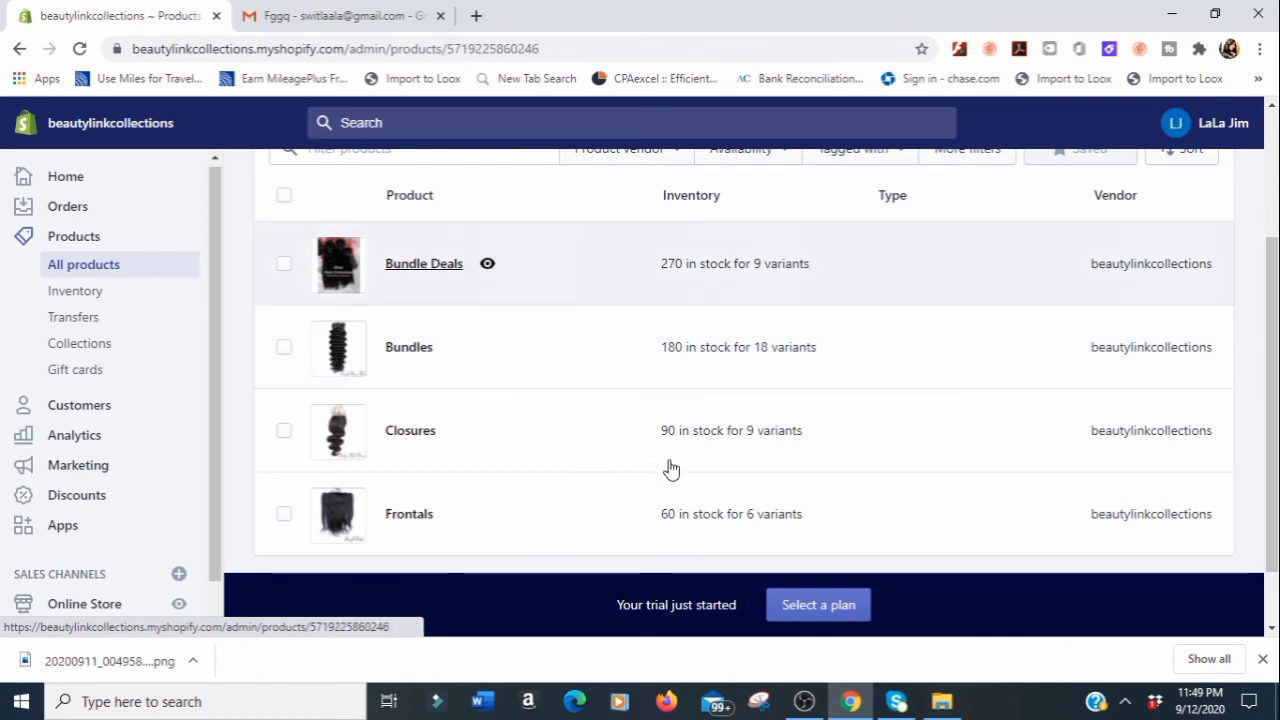
{"action": "left_click_drag", "start_coordinate": [1268, 280], "coordinate": [1266, 356]}
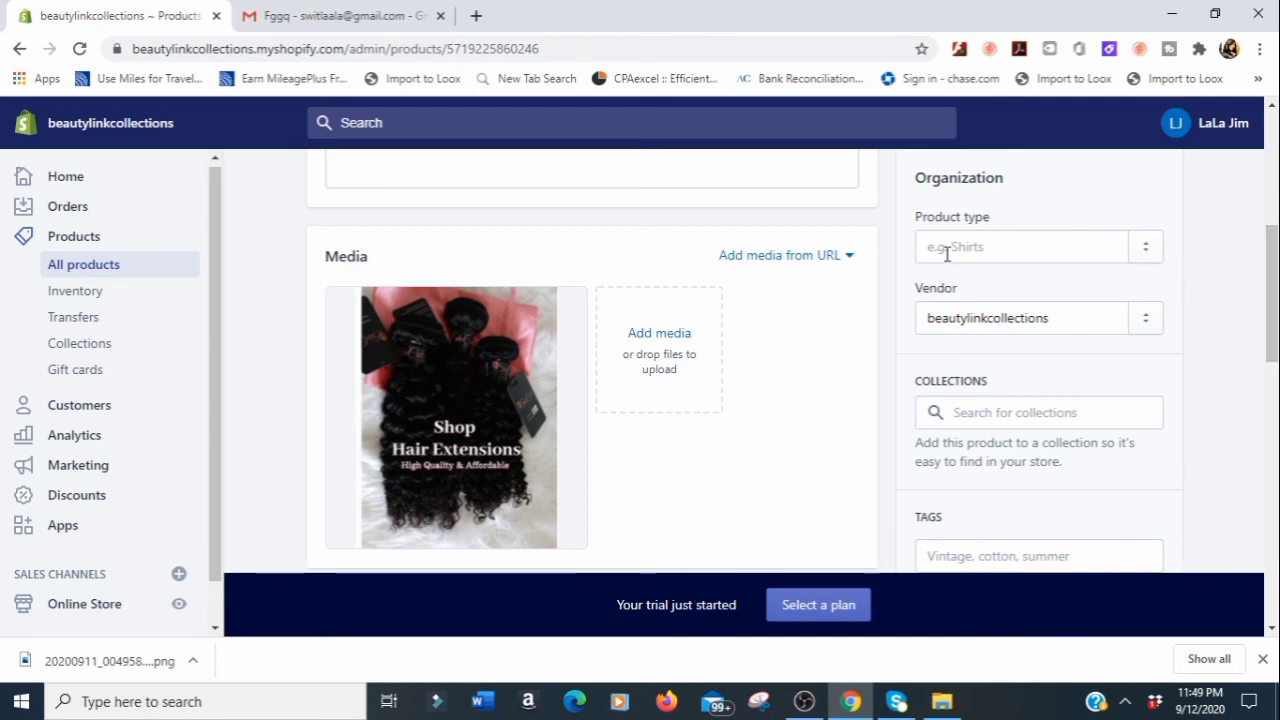
{"action": "left_click", "coordinate": [998, 250]}
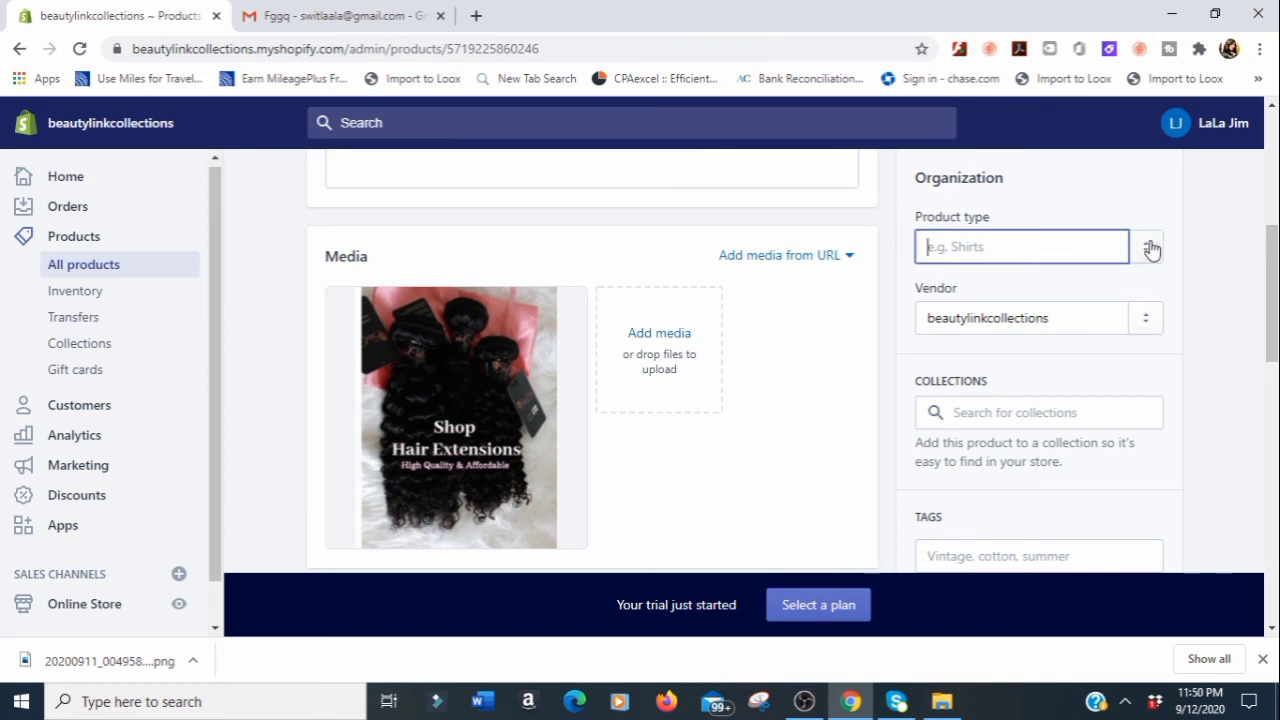
{"action": "type", "text": "bundle"}
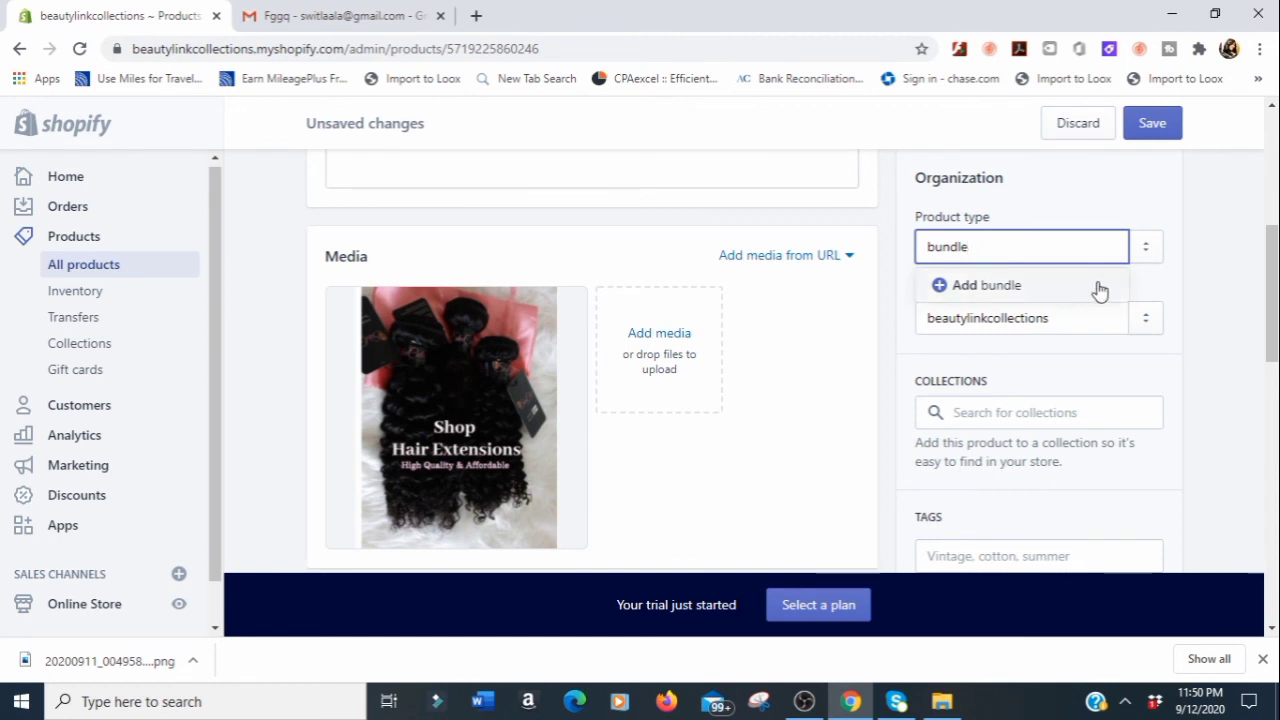
{"action": "type", "text": "deals"}
{"action": "left_click", "coordinate": [937, 289]}
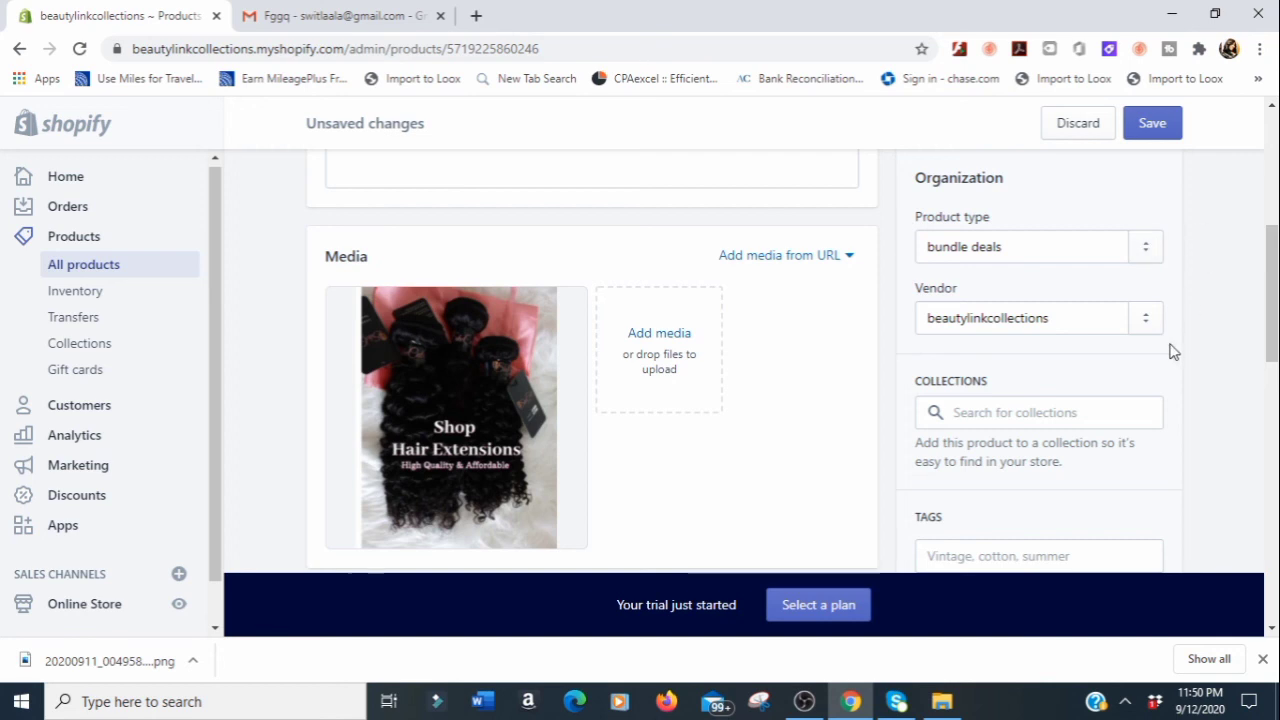
Add the Bundle Deals product to the BUNDLE DEALS collection
{"action": "left_click_drag", "start_coordinate": [1273, 334], "coordinate": [1274, 367]}
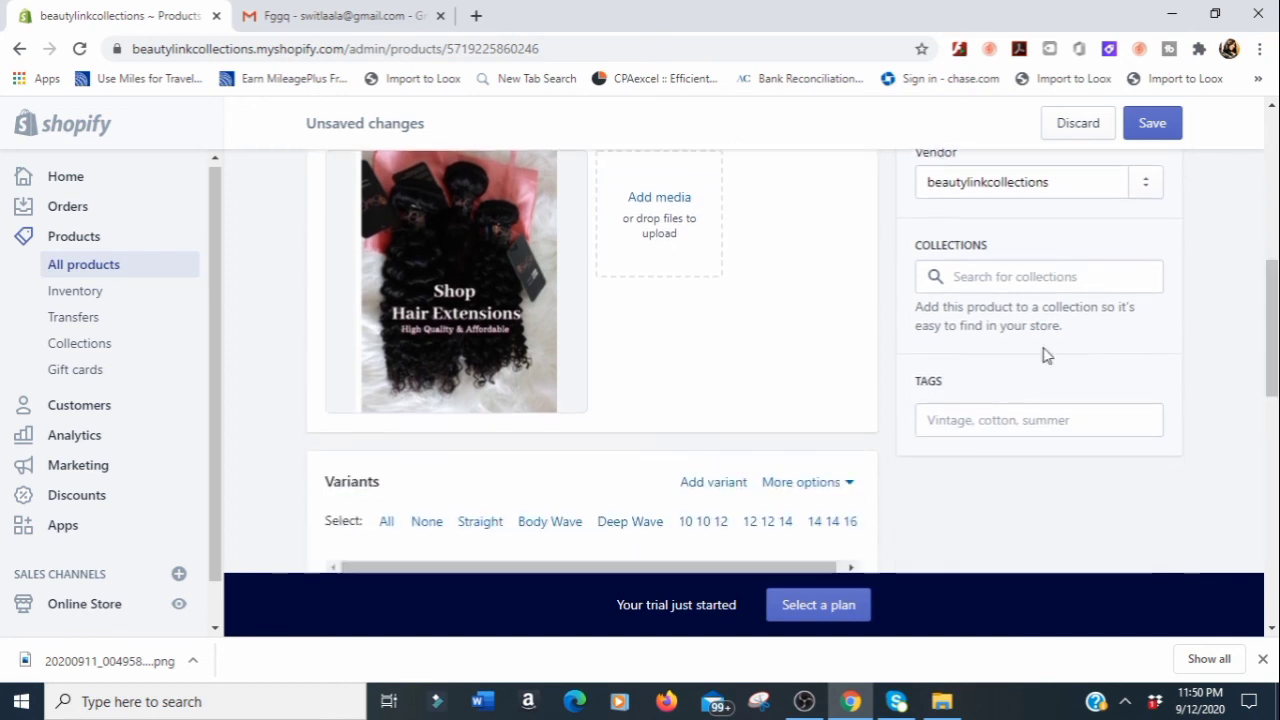
{"action": "left_click", "coordinate": [979, 275]}
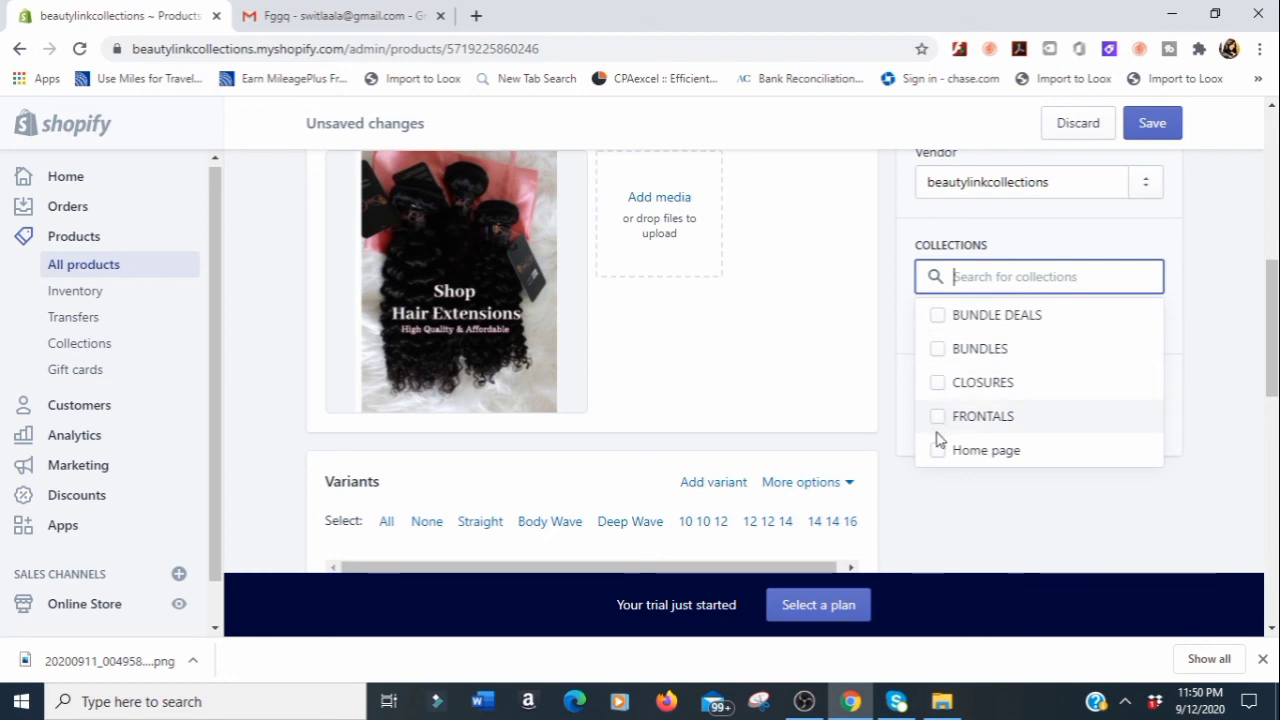
{"action": "left_click", "coordinate": [938, 316]}
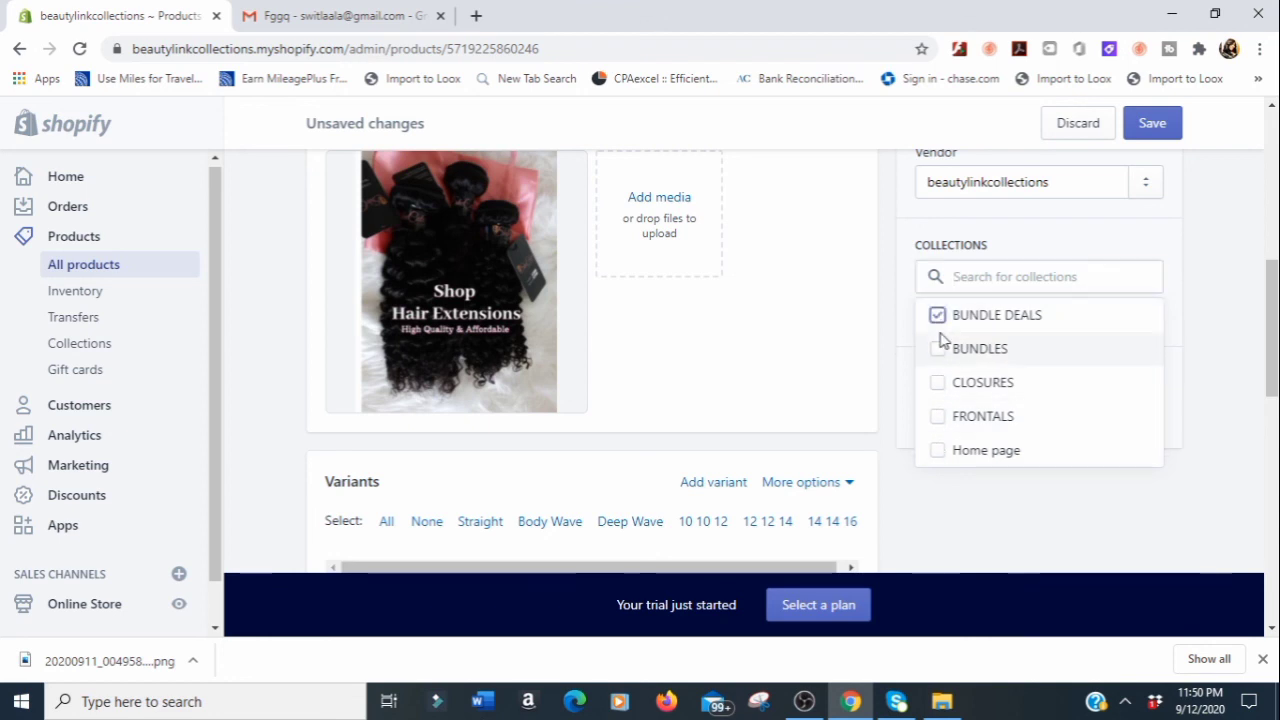
{"action": "left_click", "coordinate": [1202, 262]}
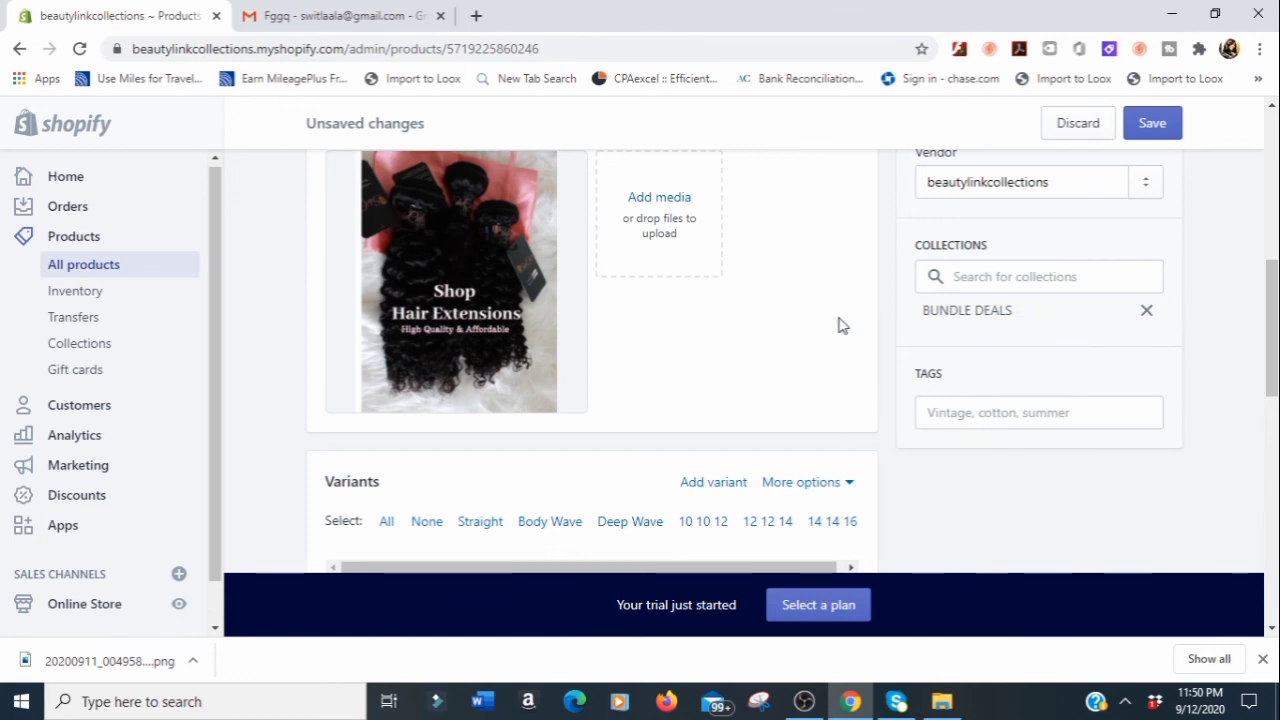
Add the tags "Bundle Deals" and "Bundles" to the Bundle Deals product
{"action": "left_click", "coordinate": [1020, 414]}
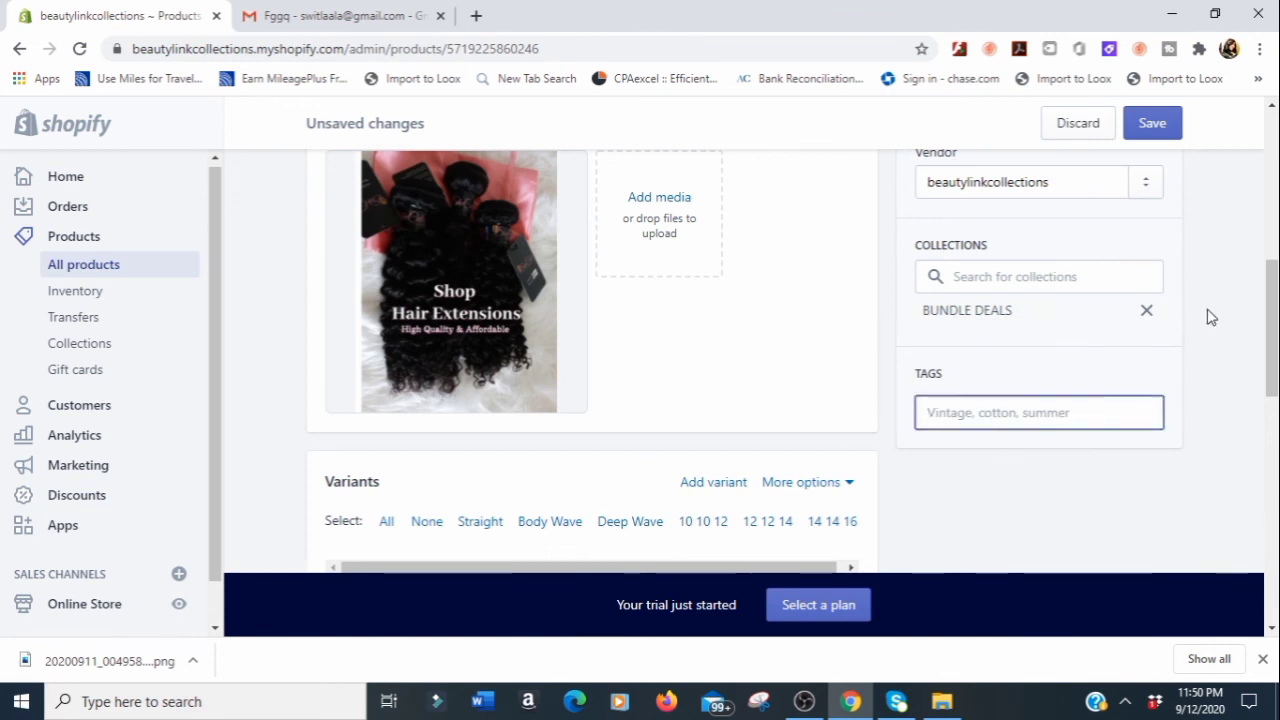
{"action": "scroll", "coordinate": [1272, 357], "scroll_direction": "down", "scroll_amount": 1}
{"action": "mouse_move", "coordinate": [1272, 357]}
{"action": "left_mouse_down"}
{"action": "mouse_move", "coordinate": [1268, 471]}
{"action": "mouse_move", "coordinate": [1274, 290]}
{"action": "mouse_move", "coordinate": [1262, 368]}
{"action": "left_mouse_up"}
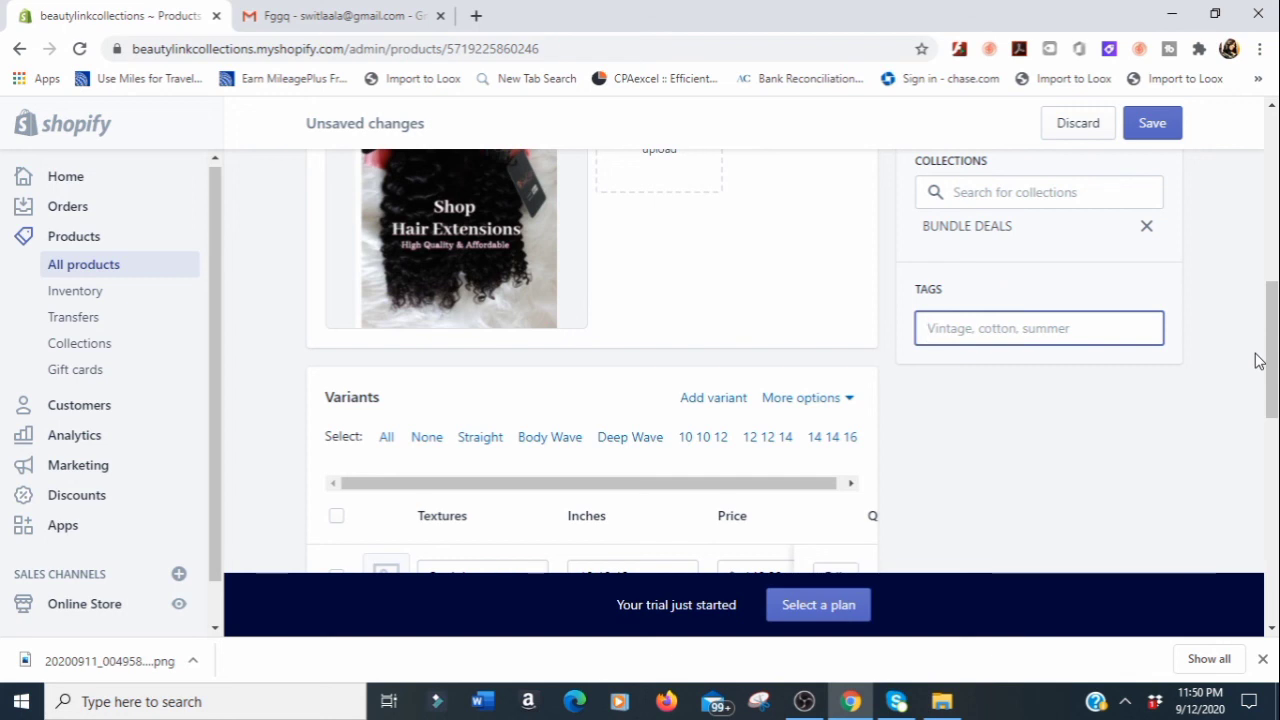
{"action": "type", "text": "Bun"}
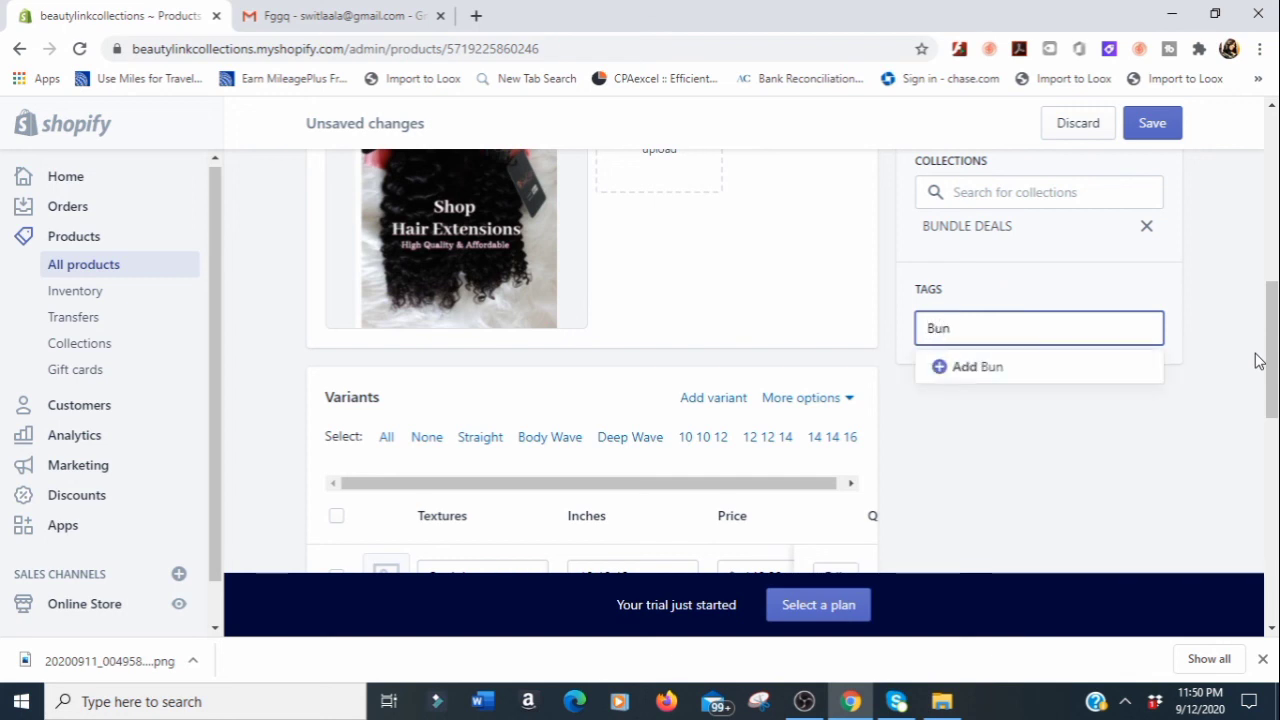
{"action": "type", "text": "dle Deals"}
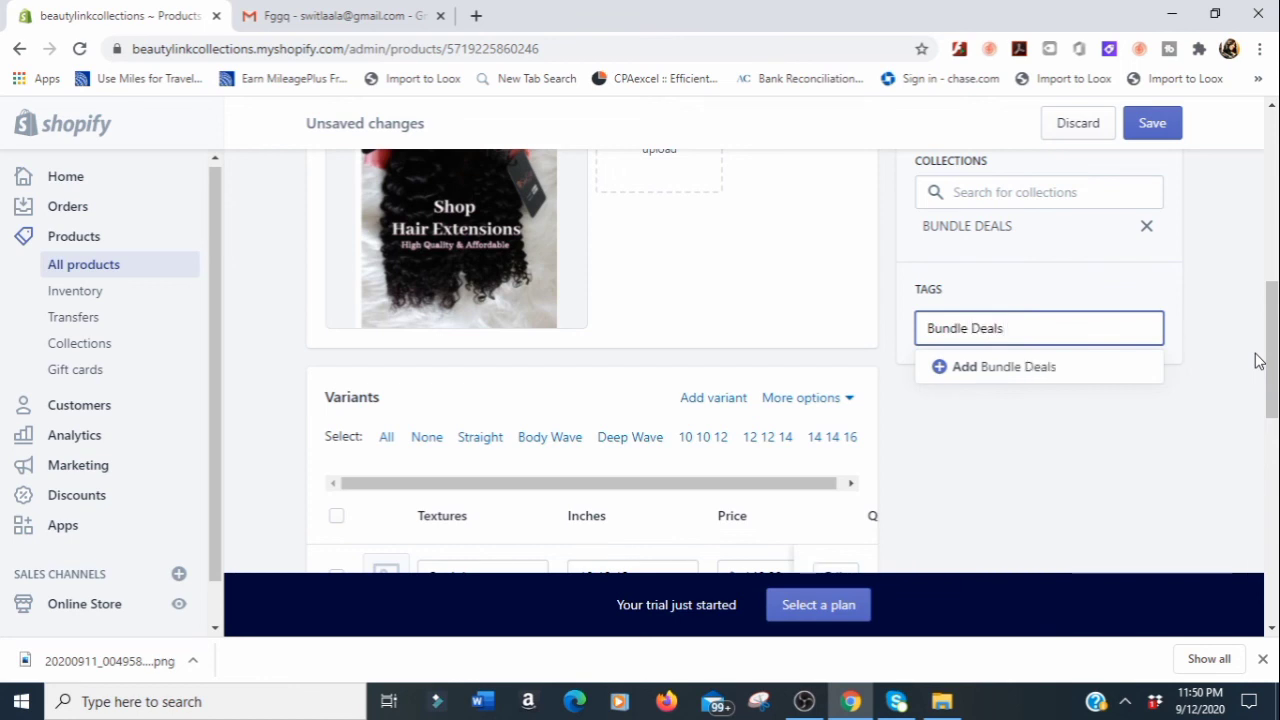
{"action": "key", "text": "Return"}
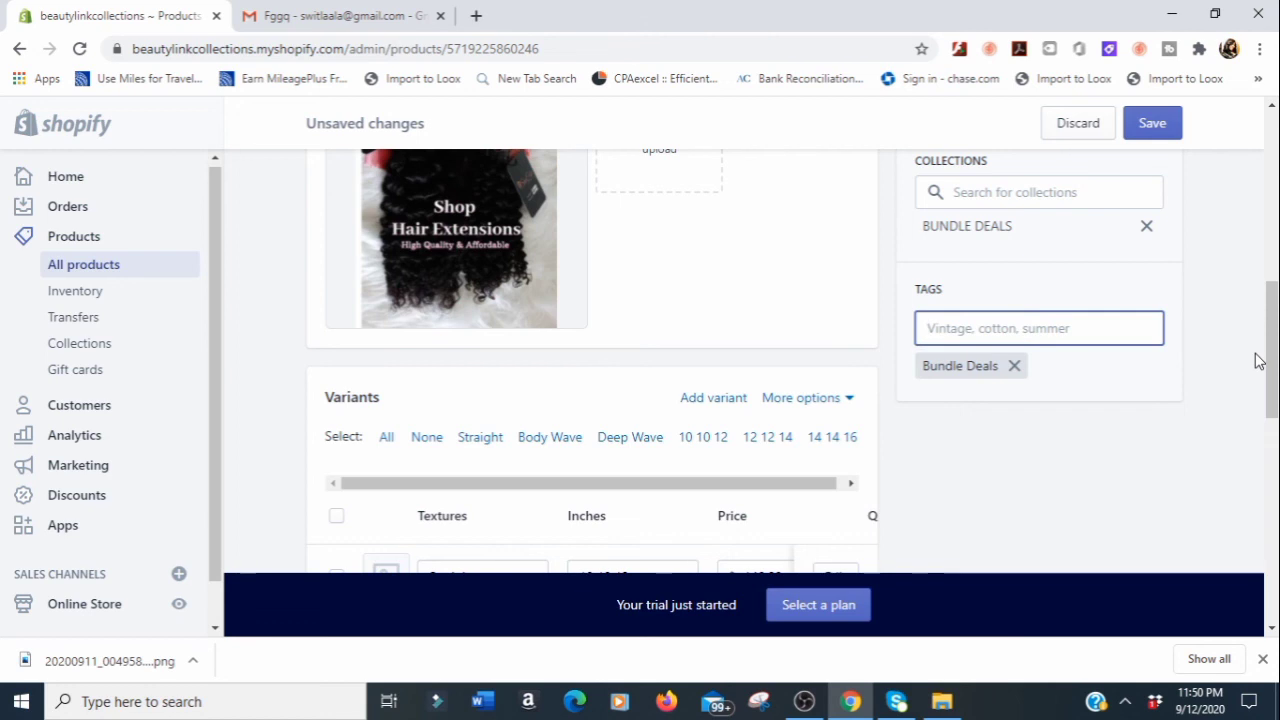
{"action": "type", "text": "Bundles"}
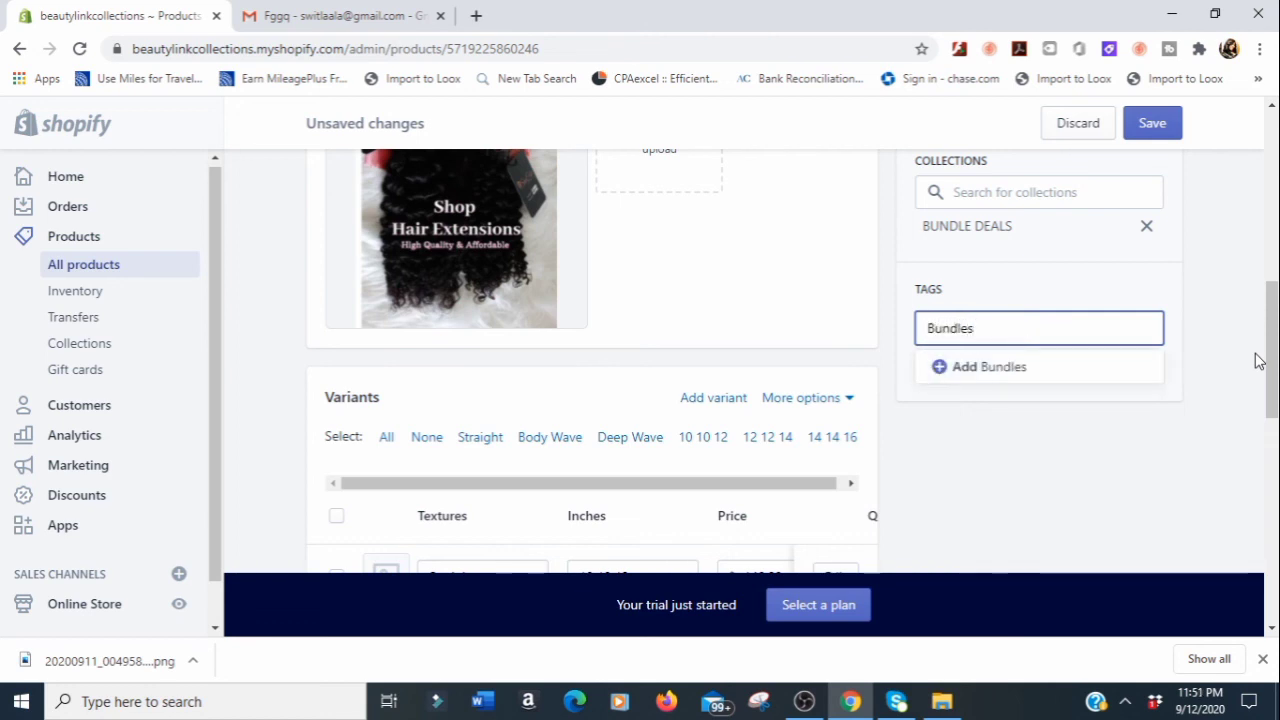
{"action": "key", "text": "Return"}
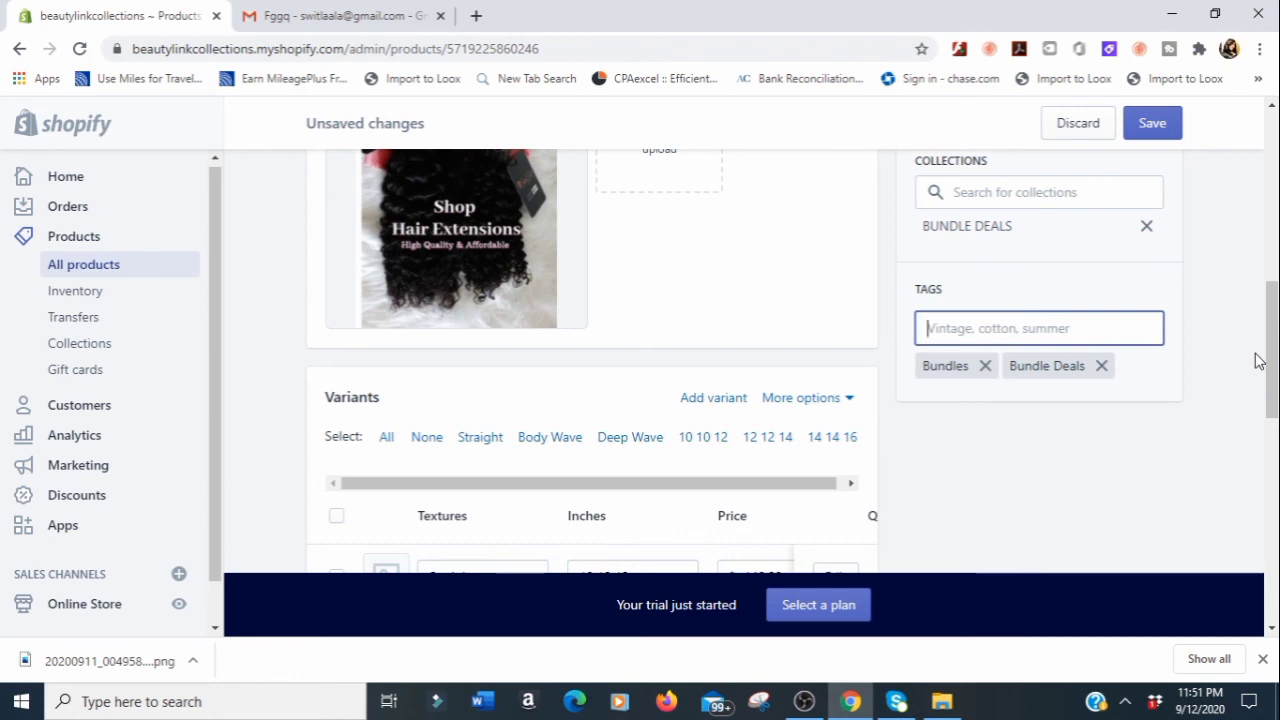
Add the texture tags "Straight", "Deep Wave" and "Body Wave" to the Bundle Deals product
{"action": "type", "text": "Straight"}
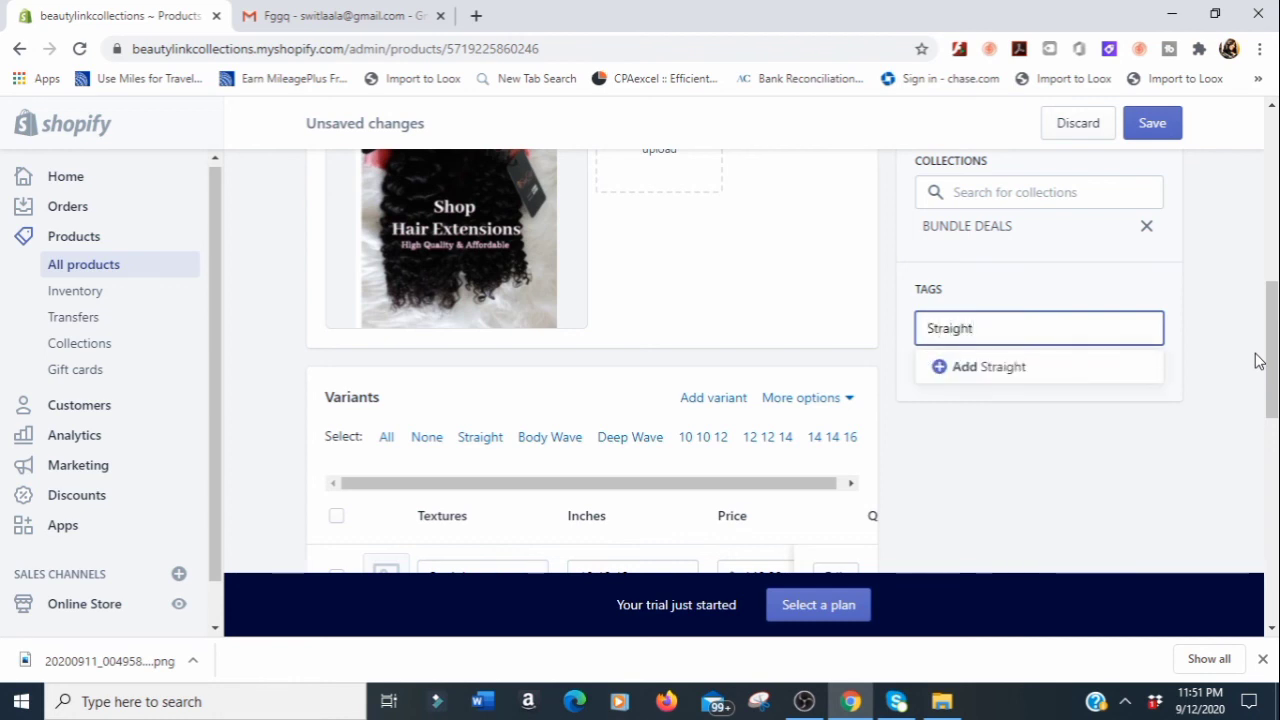
{"action": "key", "text": "Return"}
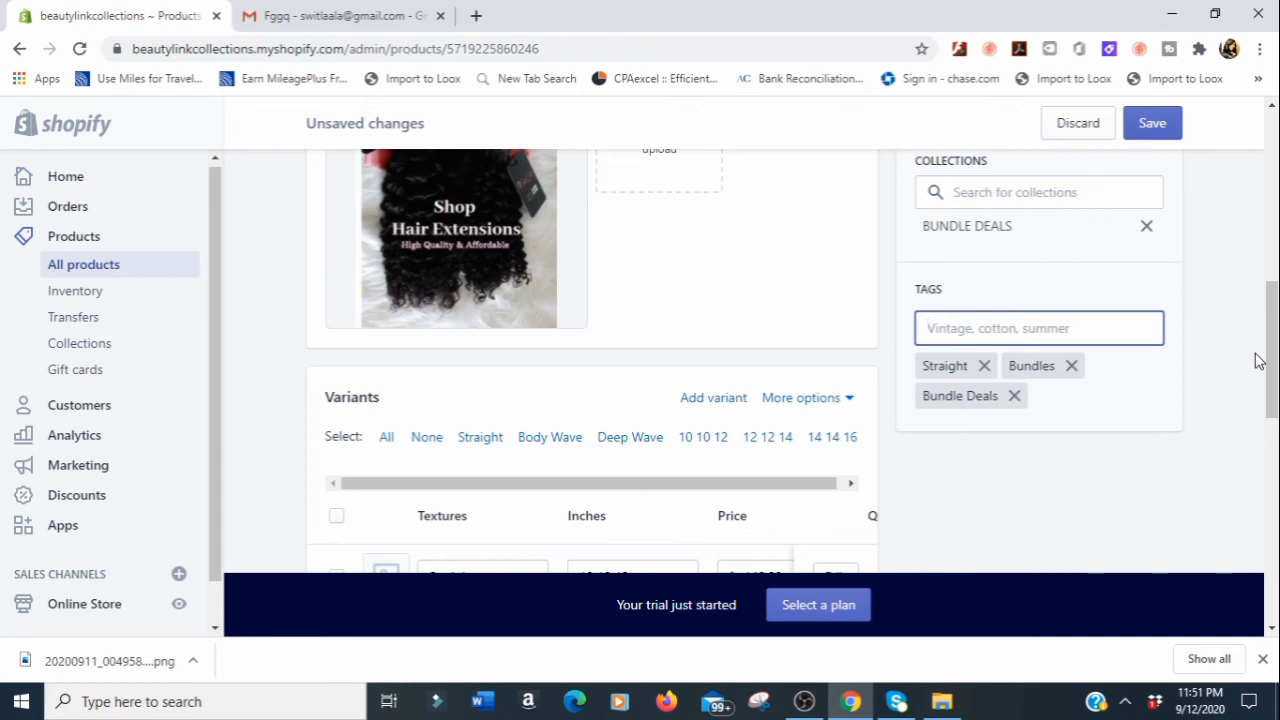
{"action": "type", "text": "Deep Wave"}
{"action": "key", "text": "Return"}
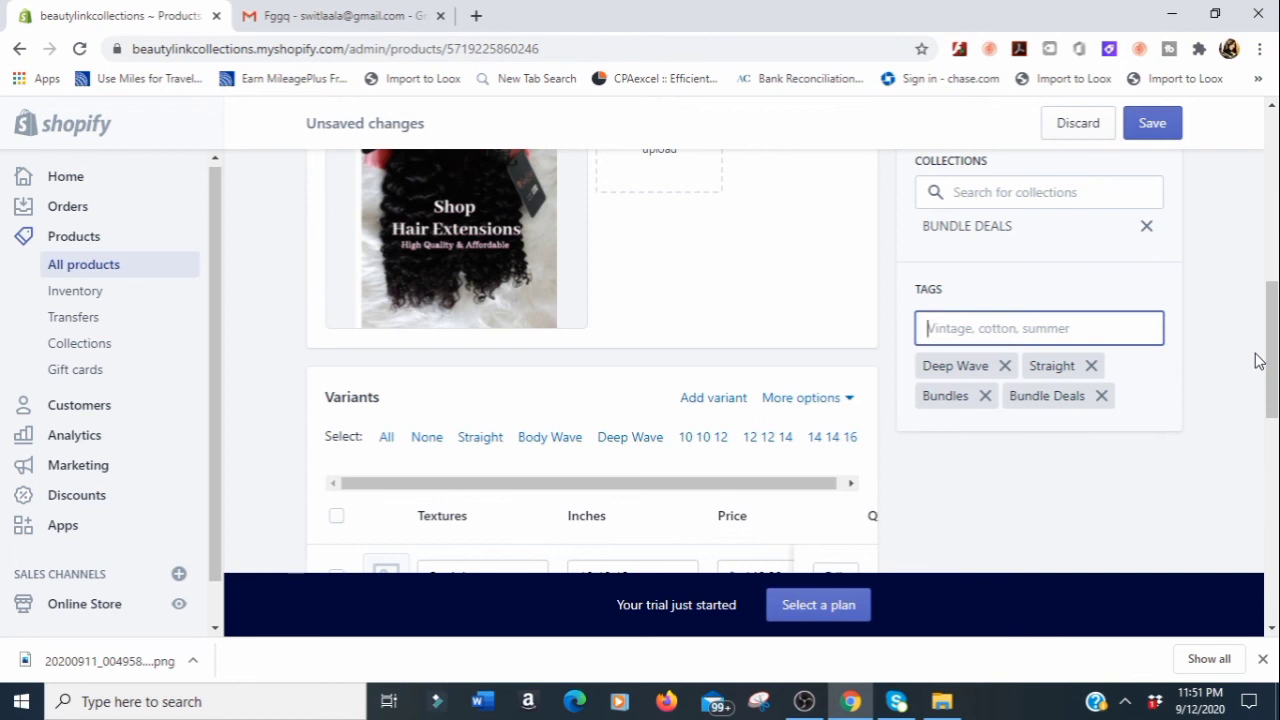
{"action": "type", "text": "Bod"}
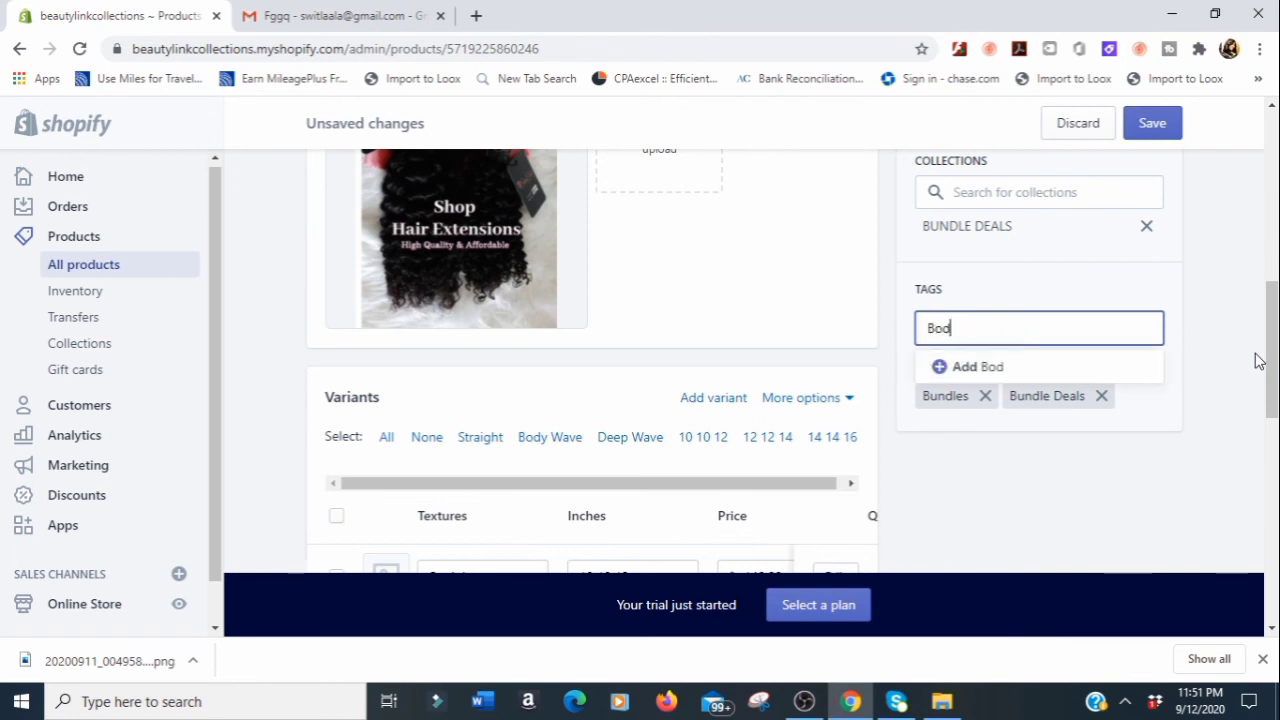
{"action": "type", "text": "y Wave"}
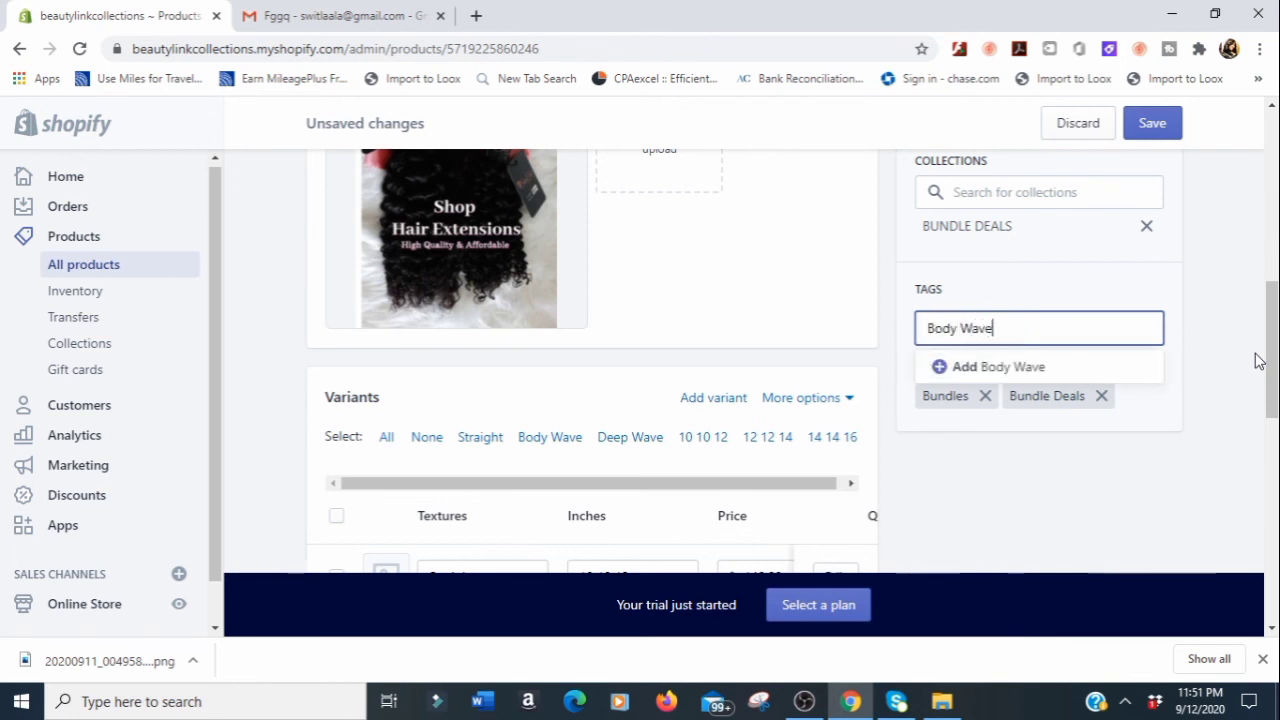
{"action": "key", "text": "Return"}
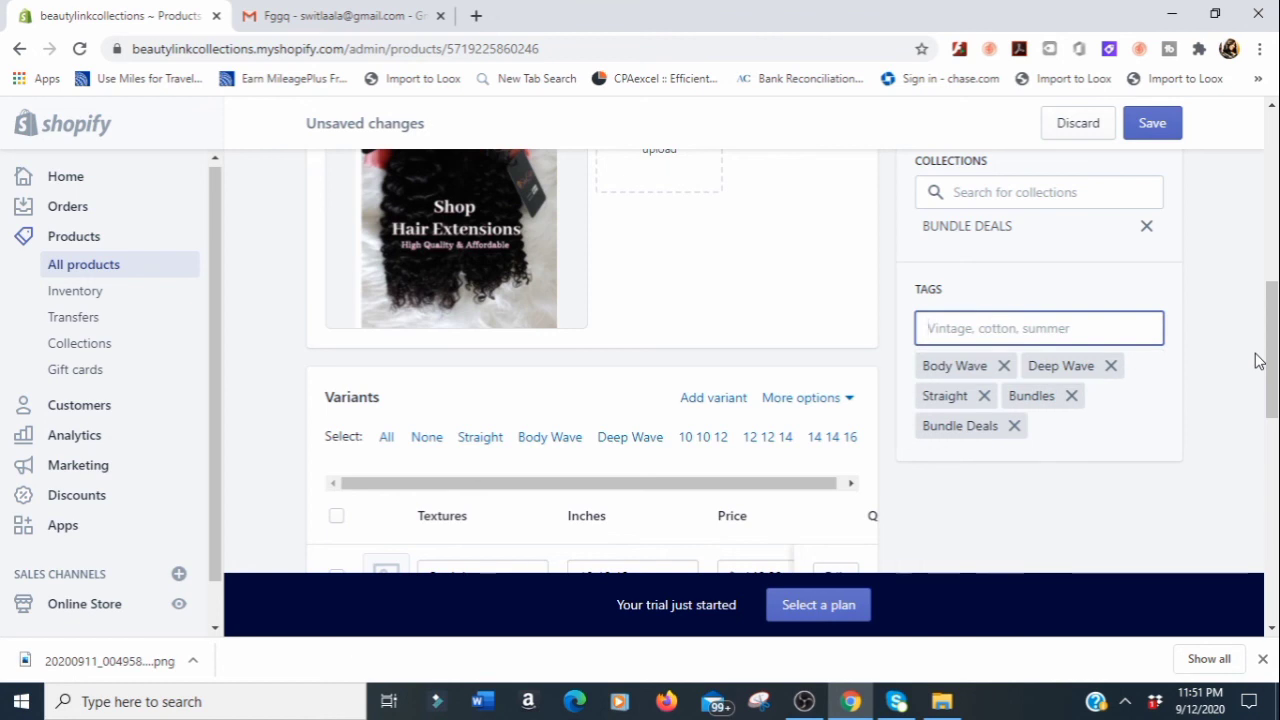
Add the tag "100% human Hair" to the Bundle Deals product and save the product
{"action": "type", "text": "100"}
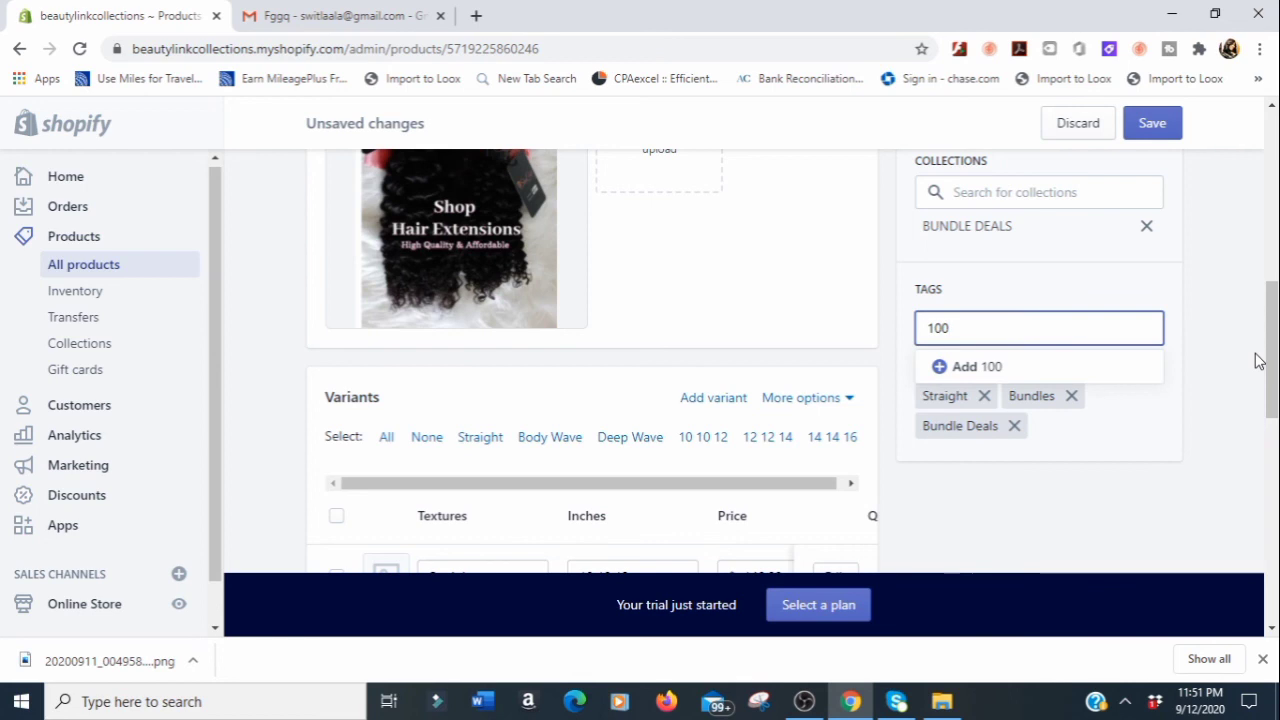
{"action": "type", "text": "% human Hair"}
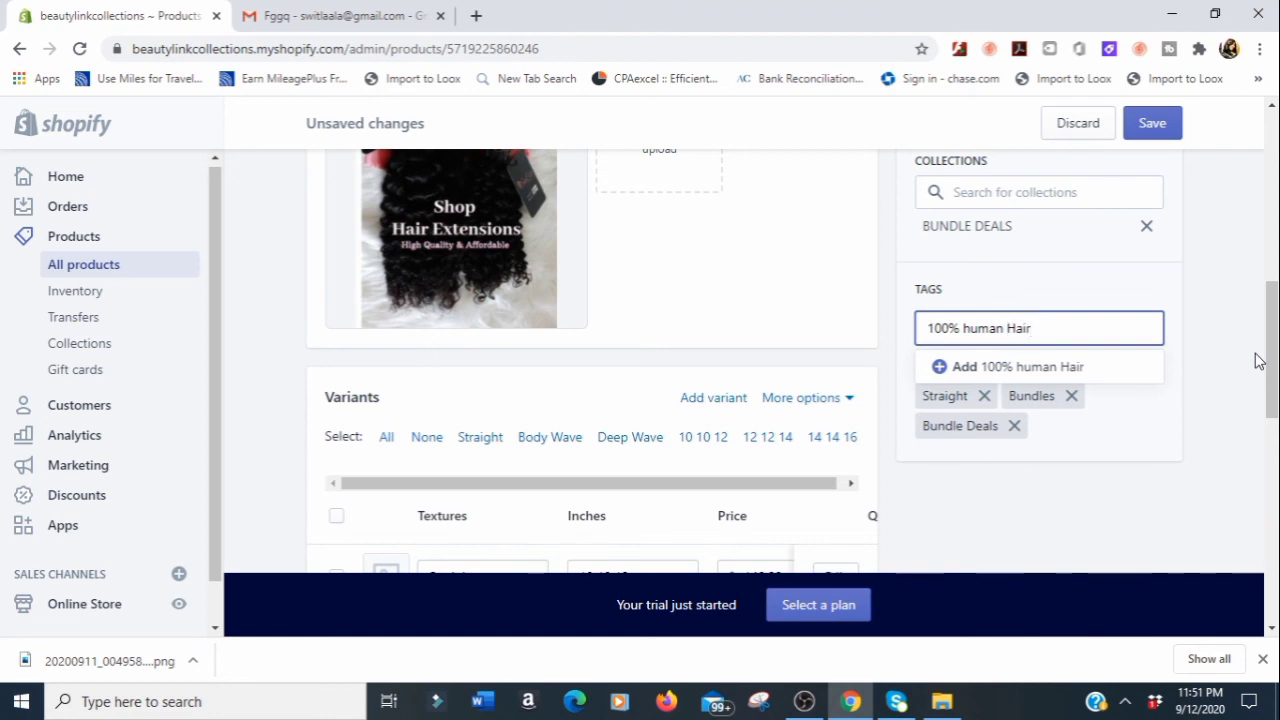
{"action": "key", "text": "Return"}
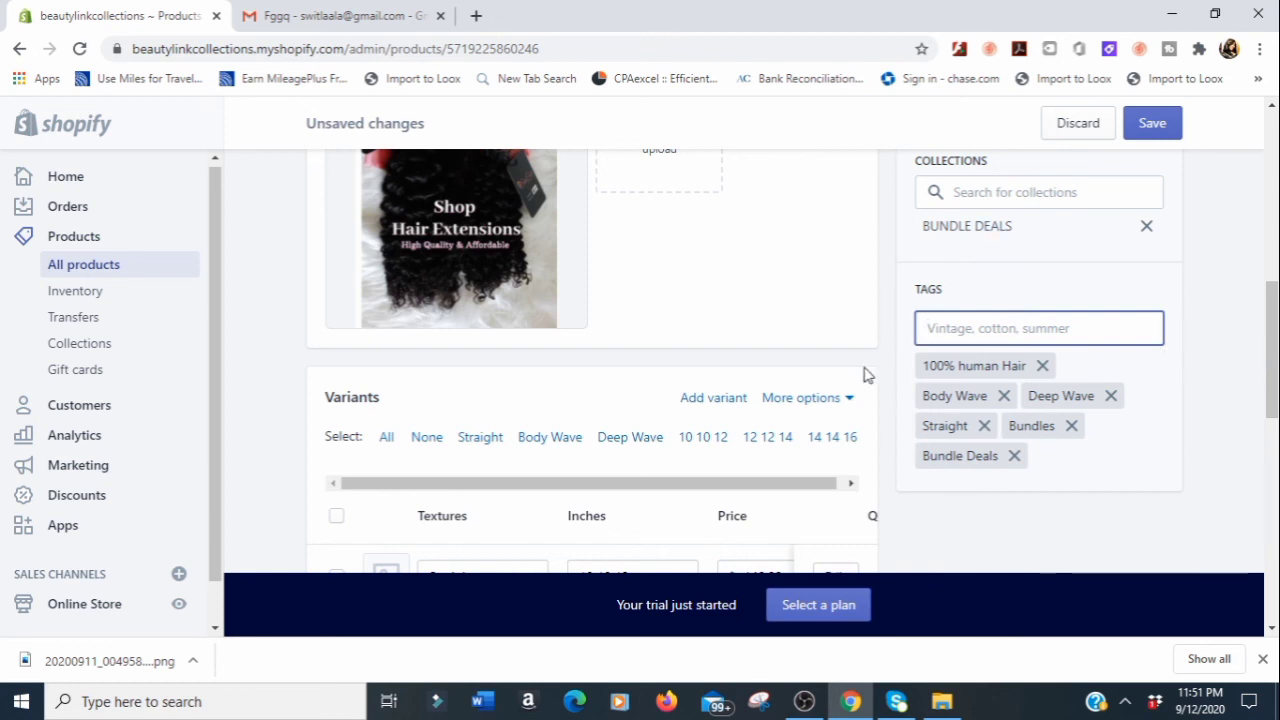
{"action": "left_click_drag", "start_coordinate": [1274, 362], "coordinate": [1274, 370]}
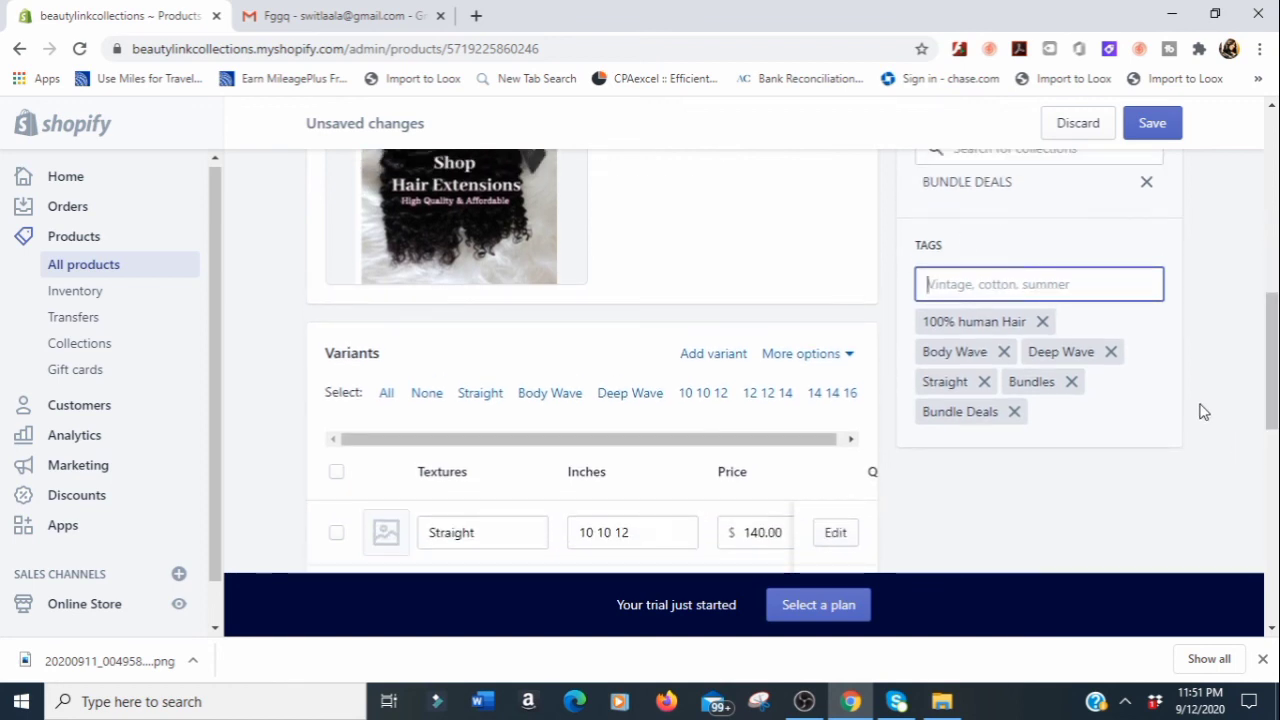
{"action": "left_click_drag", "start_coordinate": [1268, 376], "coordinate": [1262, 143]}
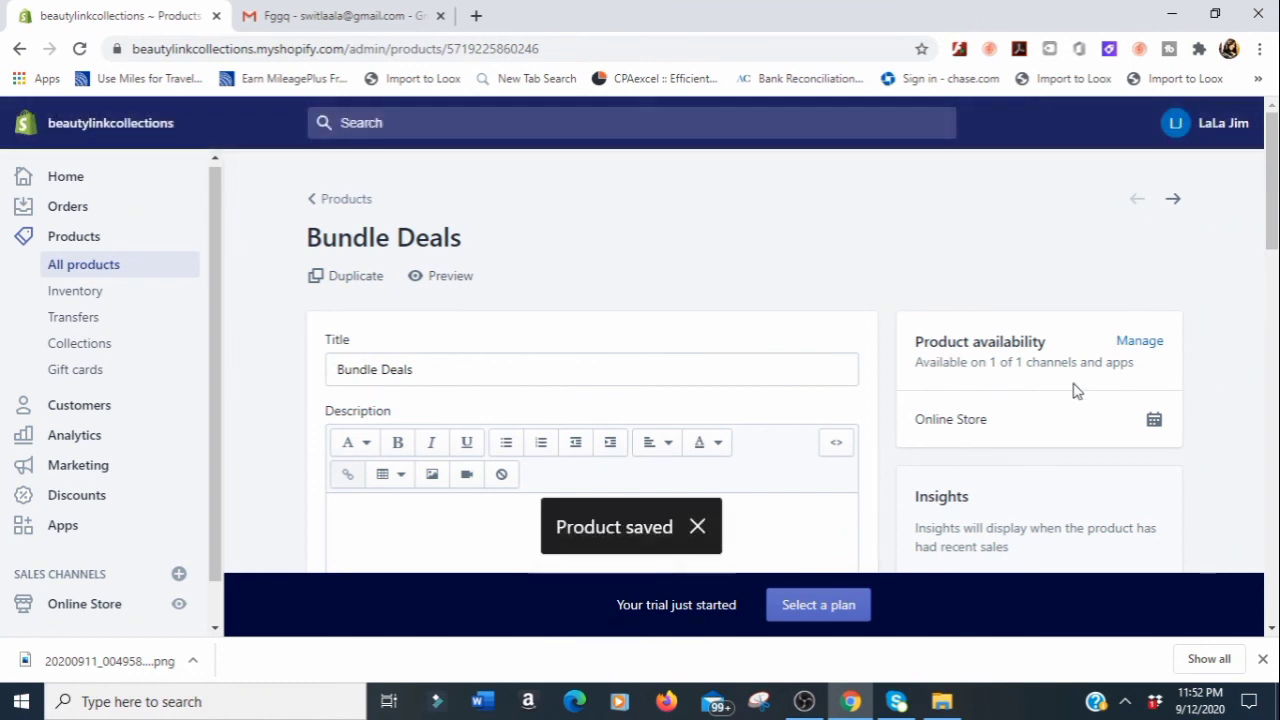
Add the tags "body wave" and "deep wave" to the Bundles product
{"action": "left_click_drag", "start_coordinate": [1270, 203], "coordinate": [1270, 363]}
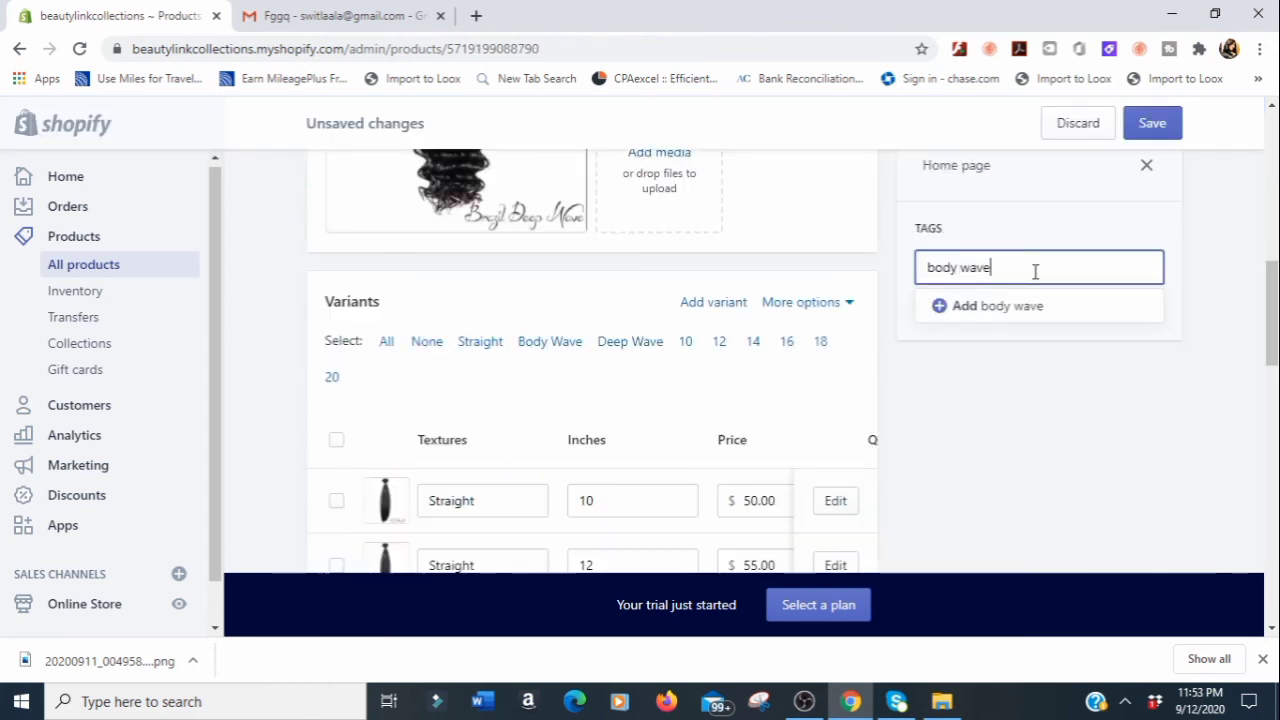
{"action": "key", "text": "Return"}
{"action": "type", "text": "deep"}
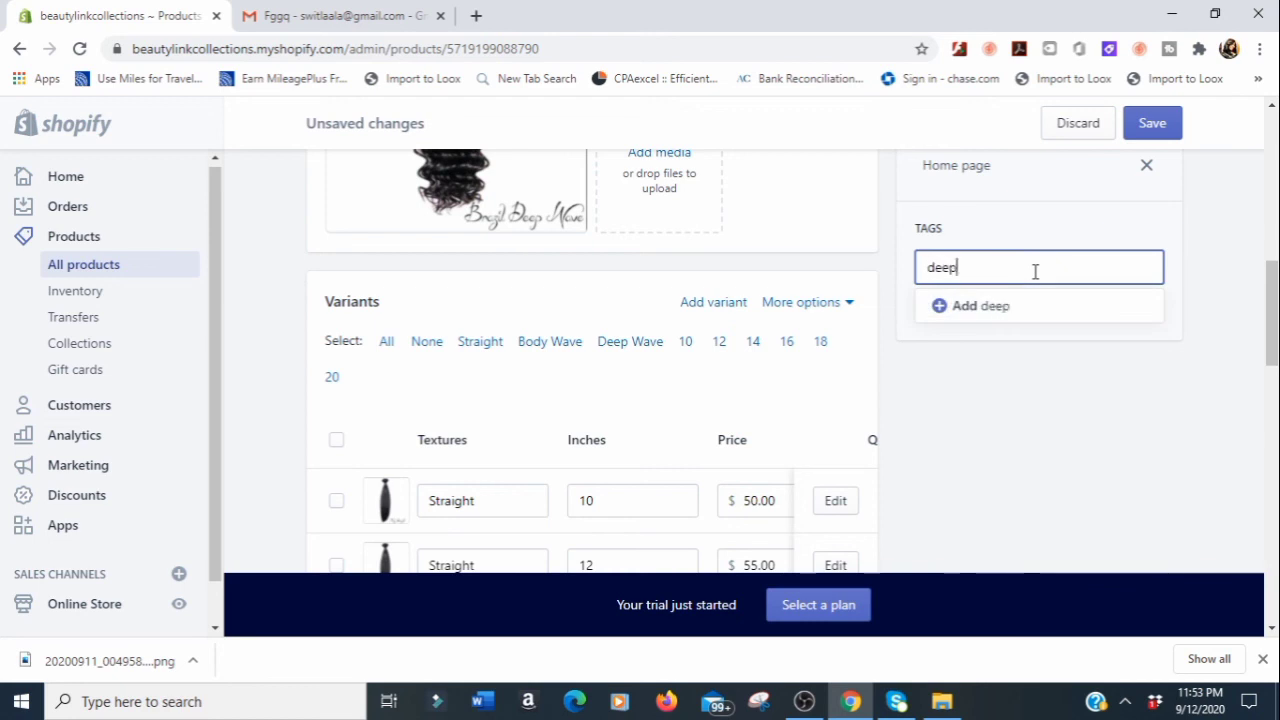
{"action": "type", "text": " wave"}
{"action": "key", "text": "Return"}
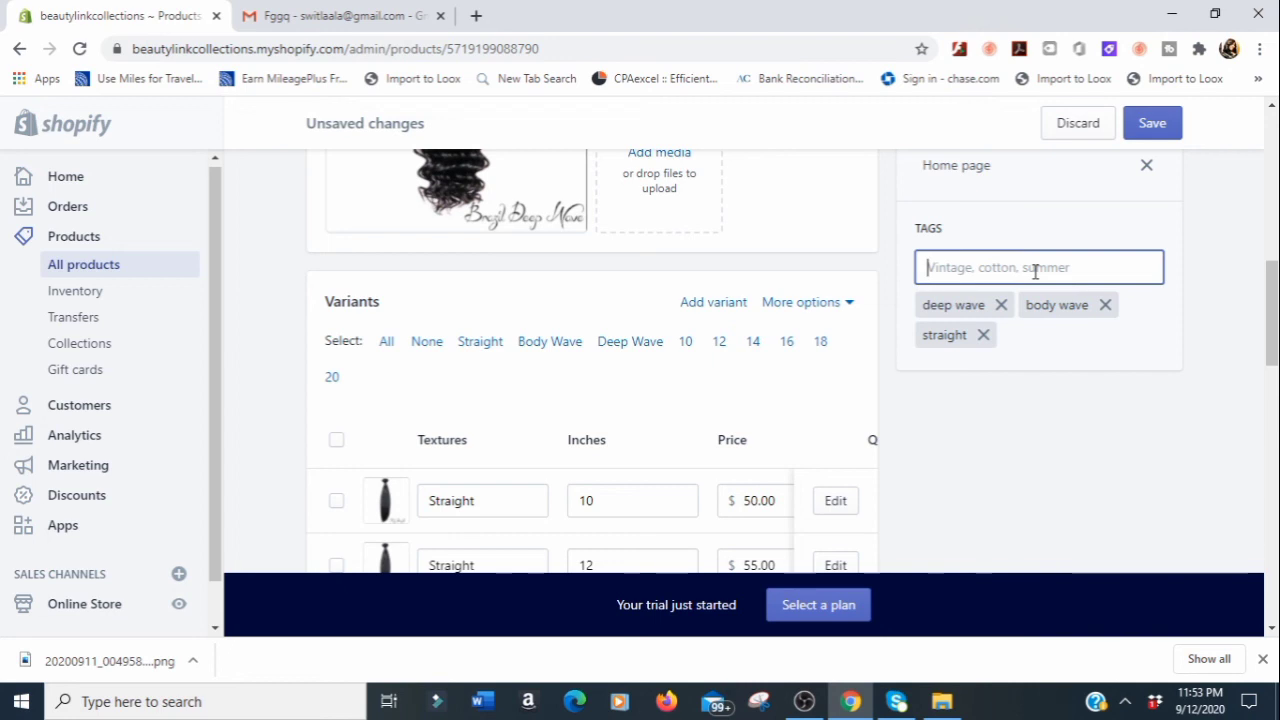
Add the tag "brazilian hair" to the Bundles product and save the product
{"action": "type", "text": "brazilian"}
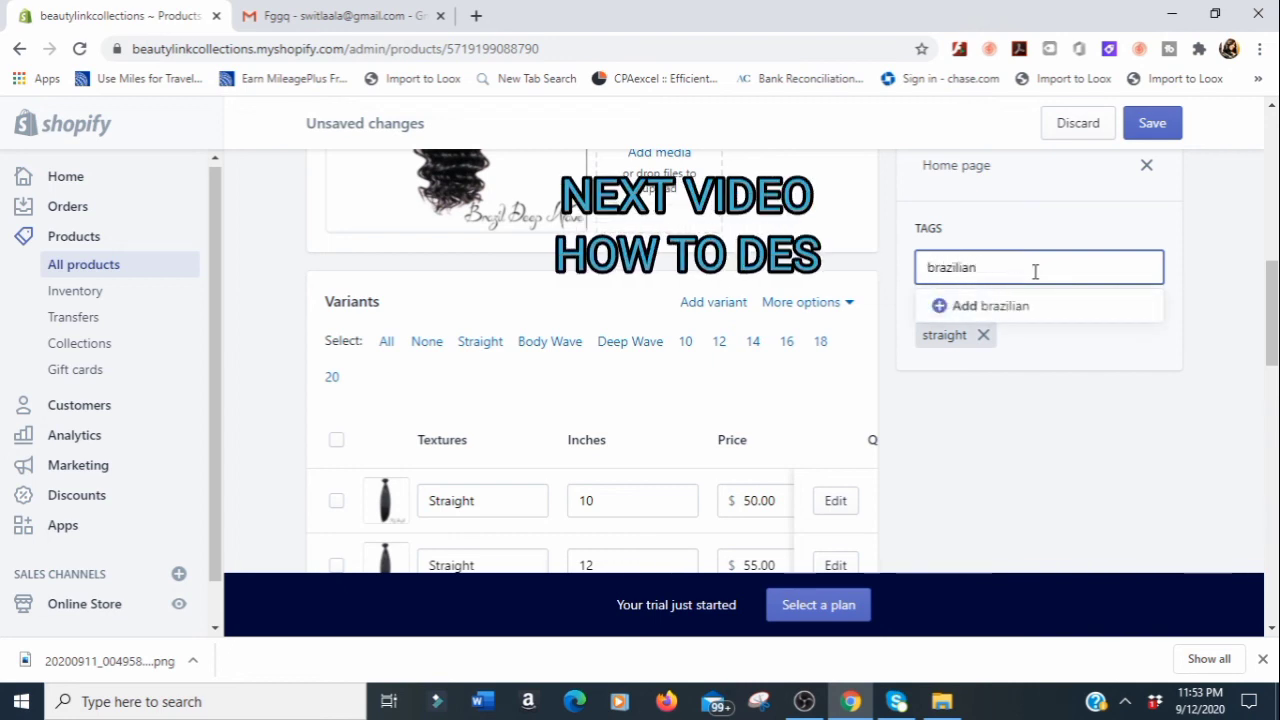
{"action": "type", "text": " hair"}
{"action": "key", "text": "Return"}
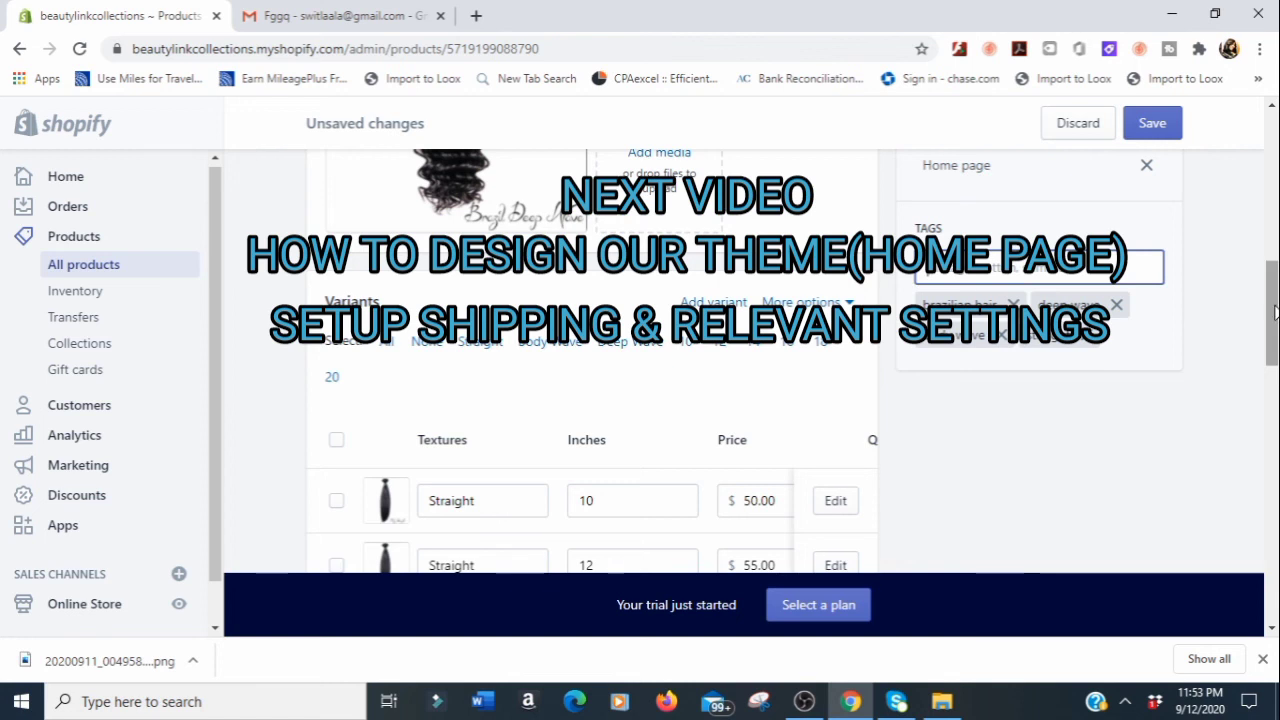
{"action": "left_click_drag", "start_coordinate": [1270, 318], "coordinate": [1245, 172]}
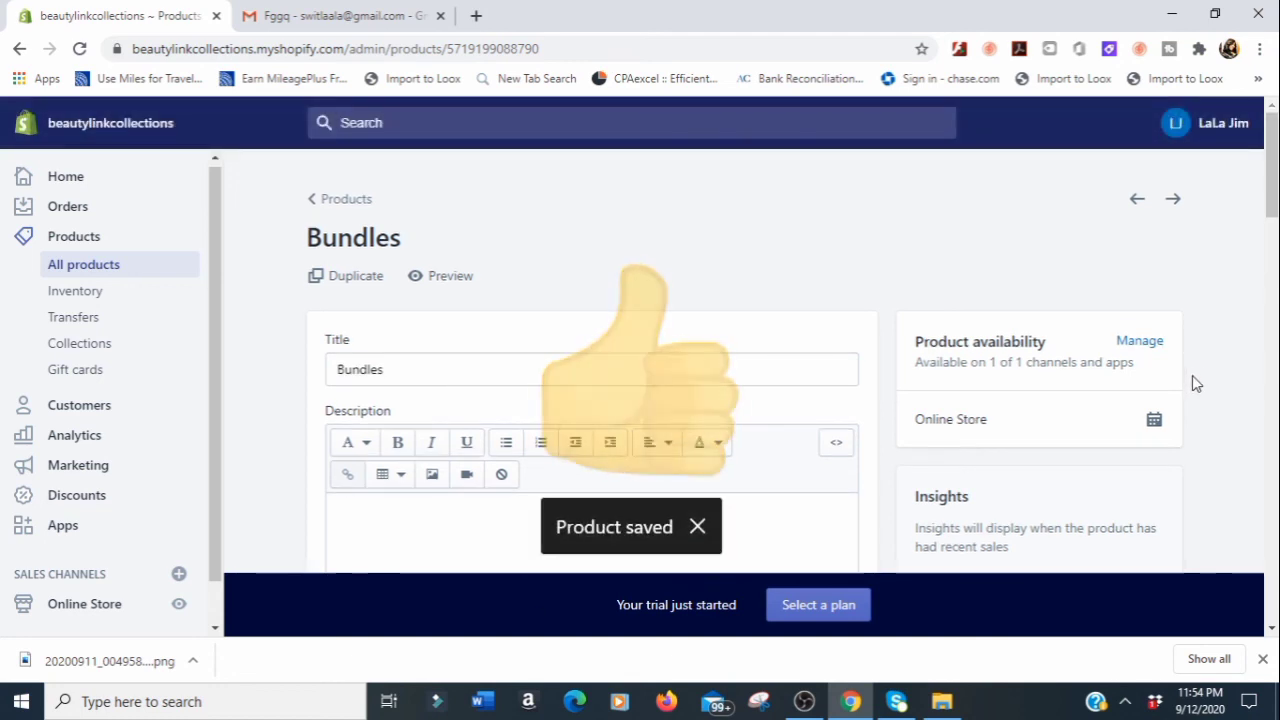
Return to the full product list and open the online store for viewing
{"action": "left_click", "coordinate": [330, 205]}
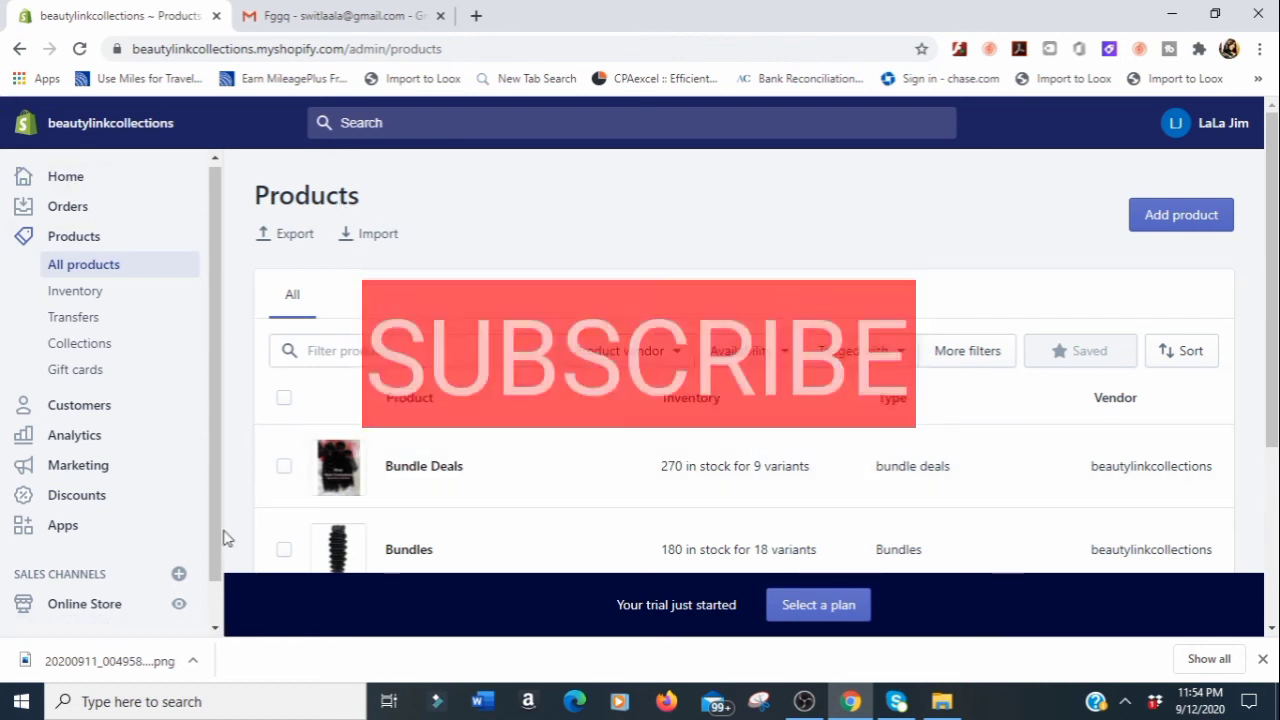
{"action": "scroll", "coordinate": [140, 550], "scroll_direction": "down", "scroll_amount": 1}
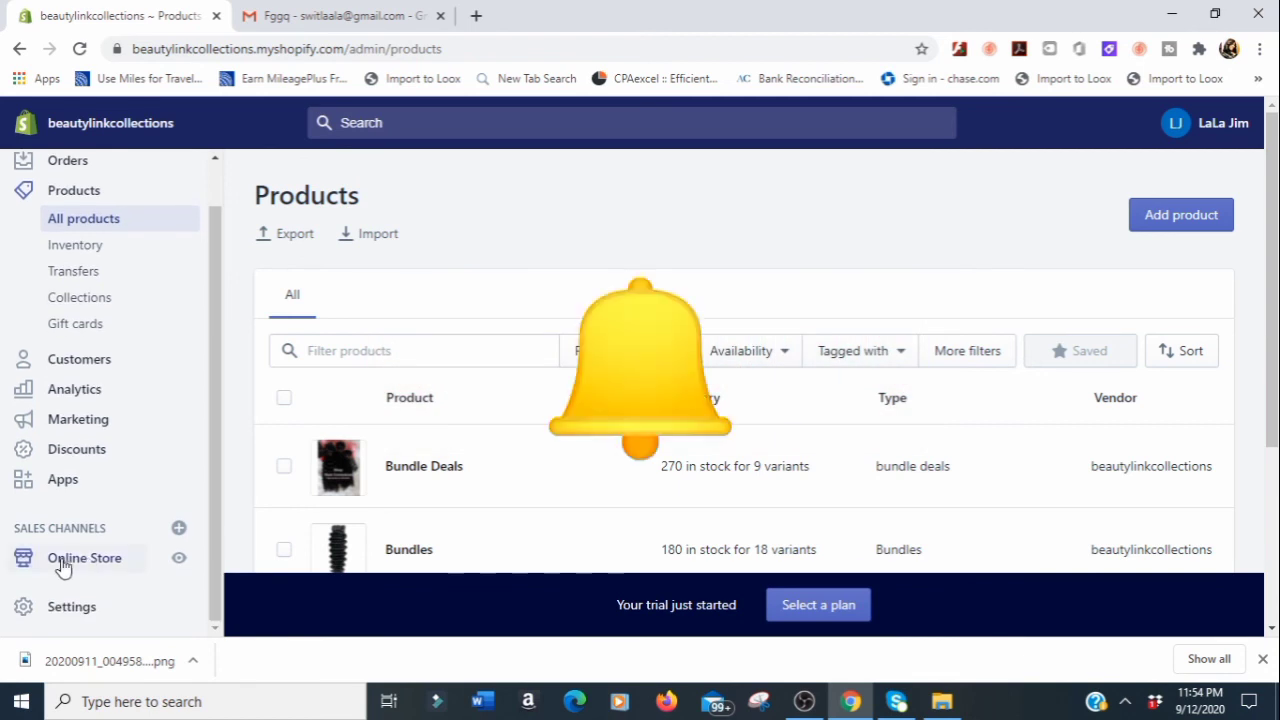
{"action": "left_click", "coordinate": [180, 563]}
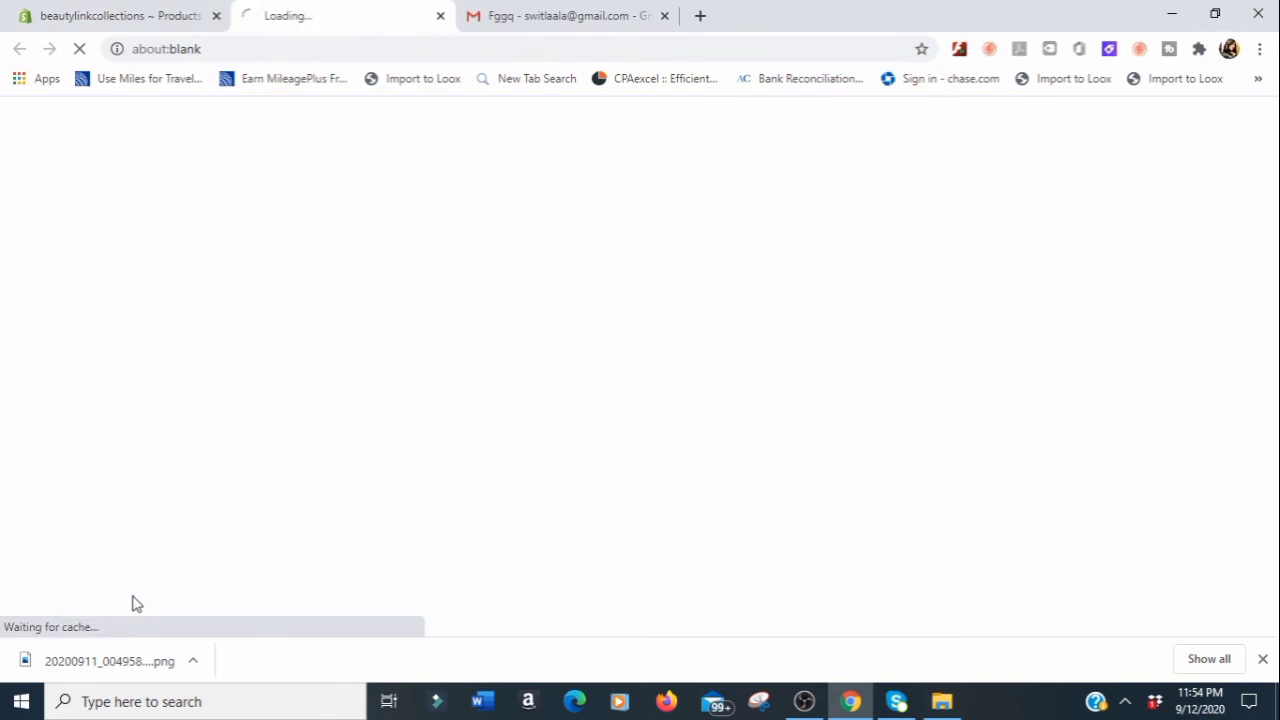